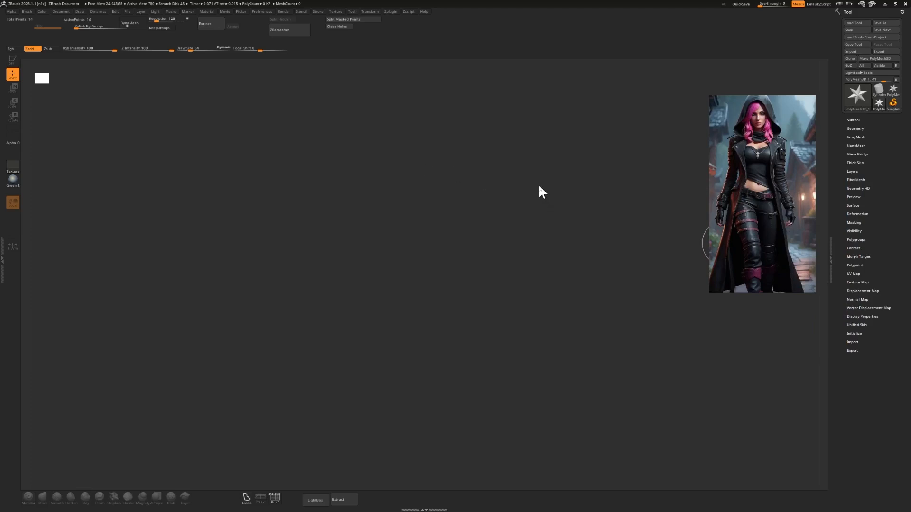
pyautogui.moveTo(714, 187)
pyautogui.mouseDown()
pyautogui.moveTo(687, 176)
pyautogui.moveTo(711, 173)
pyautogui.mouseUp()
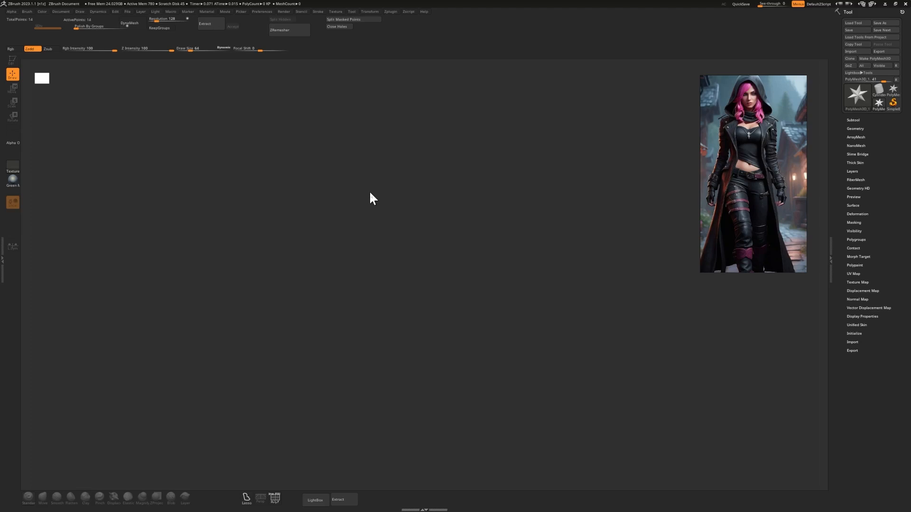
pyautogui.moveTo(744, 186); pyautogui.dragTo(729, 177, button='right')
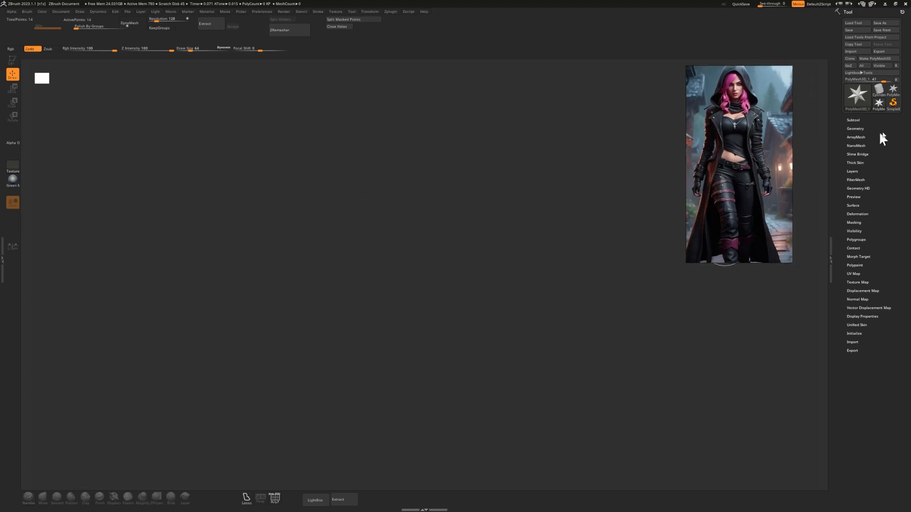
# Import High_Pants.obj and place it on the canvas in Edit mode, with the reference image moved beside the pants' left edge.
pyautogui.click(856, 119)
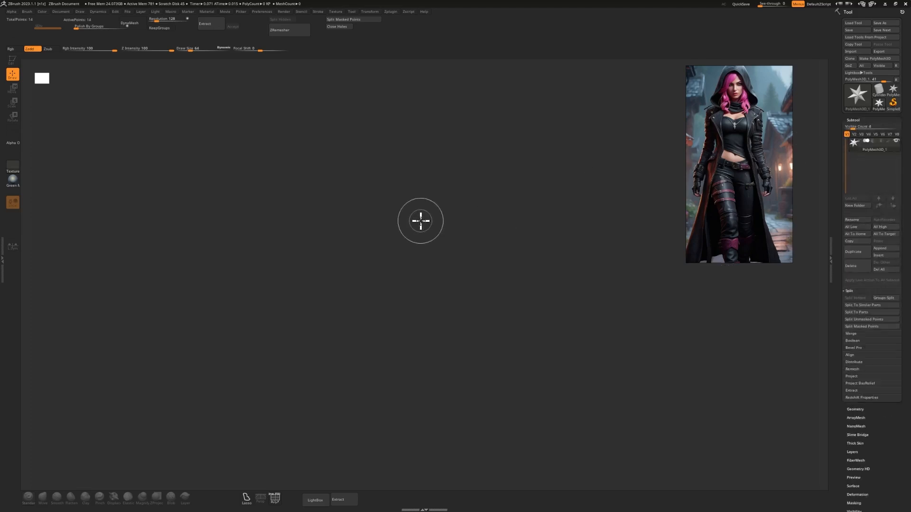
pyautogui.click(851, 51)
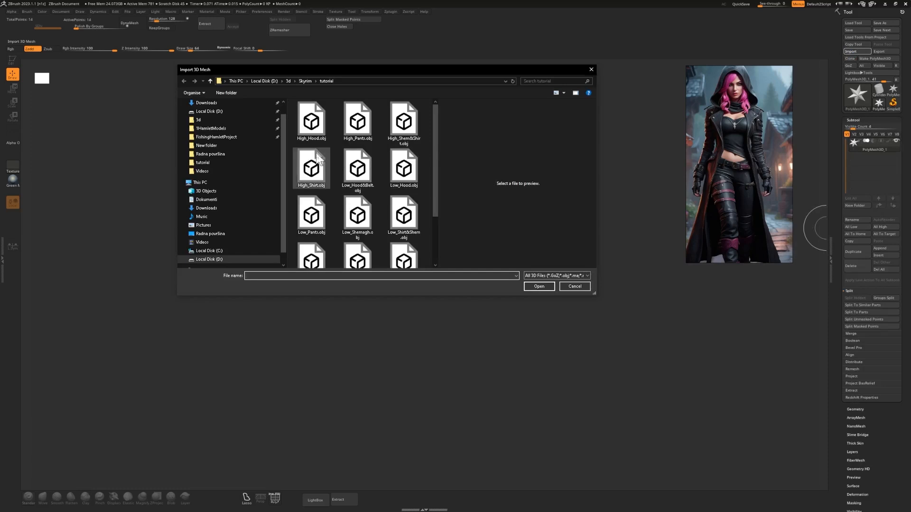
pyautogui.scroll(-2, 357, 168)
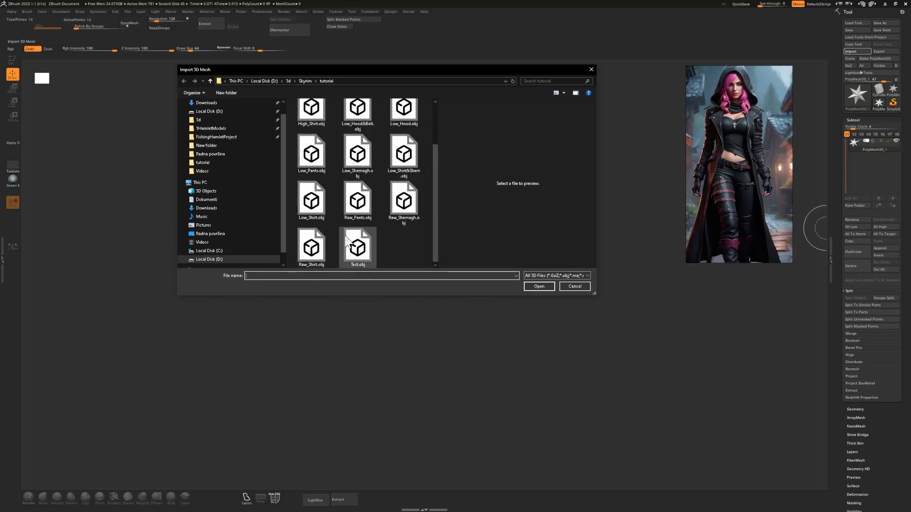
pyautogui.scroll(1, 338, 233)
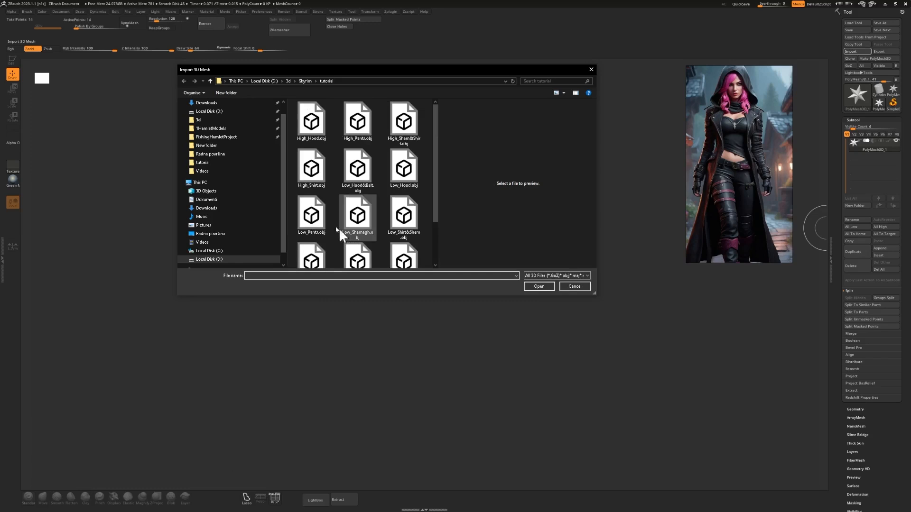
pyautogui.doubleClick(355, 128)
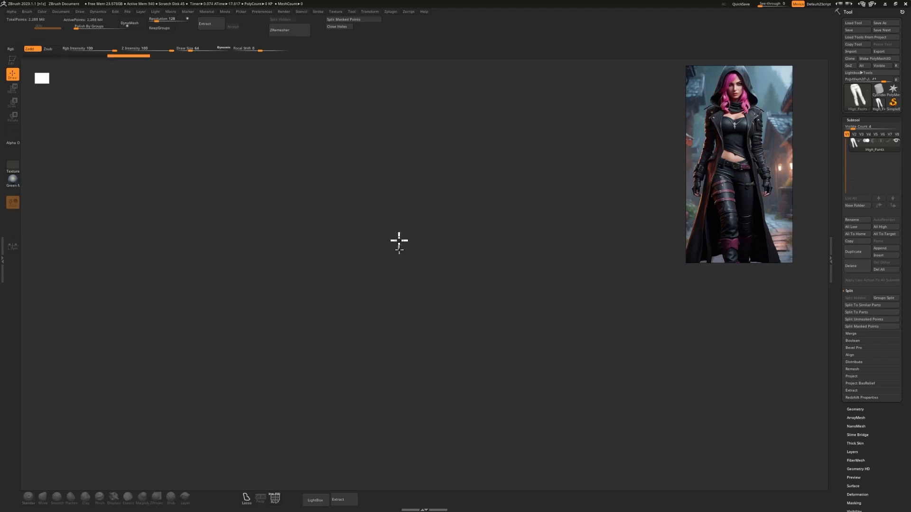
pyautogui.moveTo(398, 240); pyautogui.dragTo(400, 465)
pyautogui.click(13, 60)
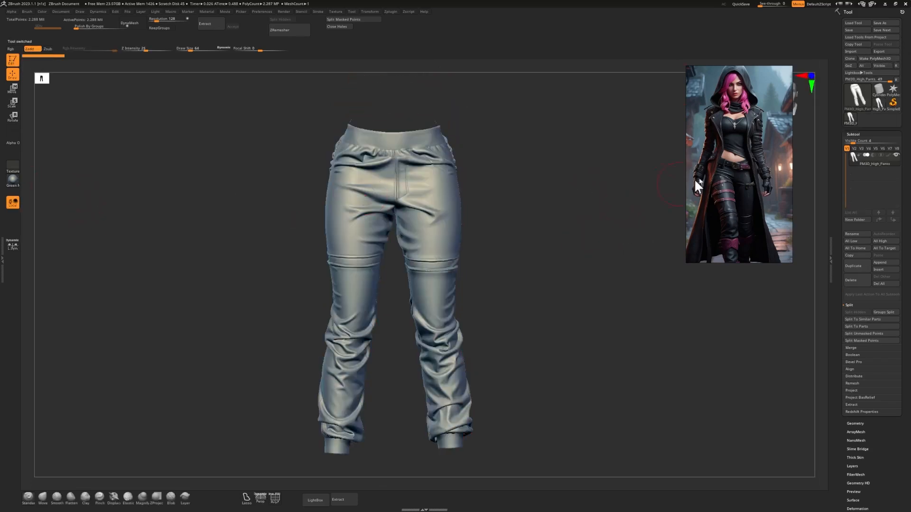
pyautogui.moveTo(730, 171); pyautogui.dragTo(77, 316)
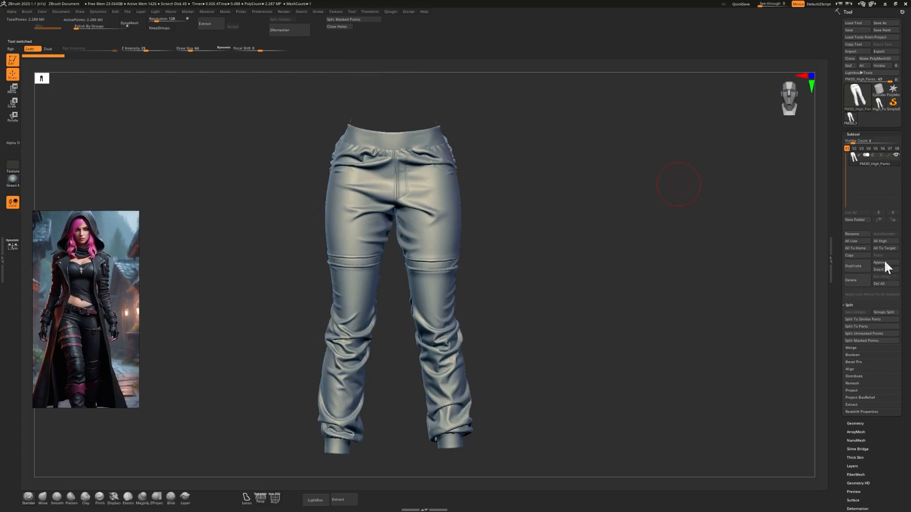
# Append a Sphere3D subtool and replace it with the imported High_Shem&Shirt.obj mesh.
pyautogui.click(881, 263)
pyautogui.click(622, 303)
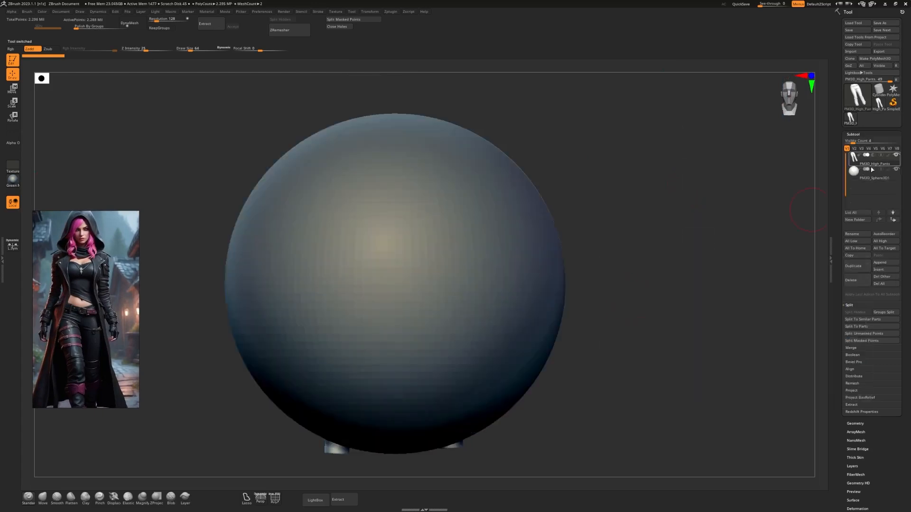
pyautogui.click(861, 176)
pyautogui.click(853, 51)
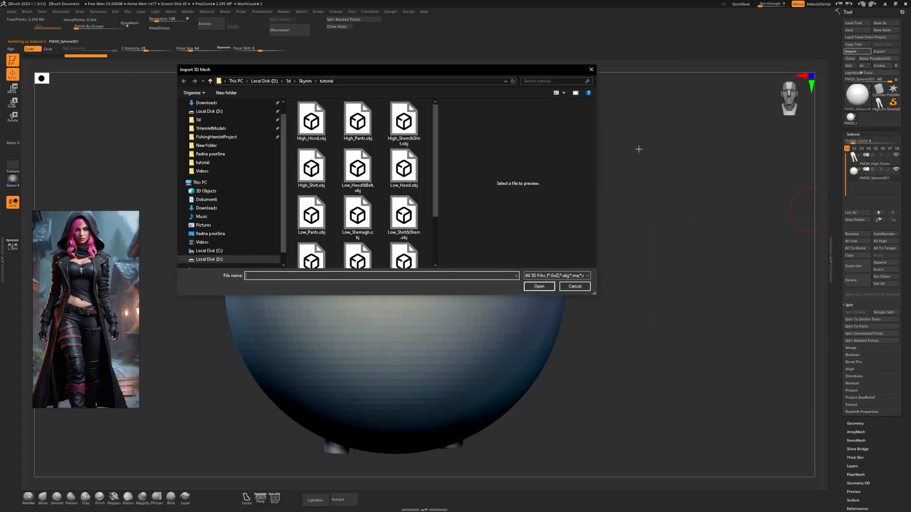
pyautogui.doubleClick(407, 134)
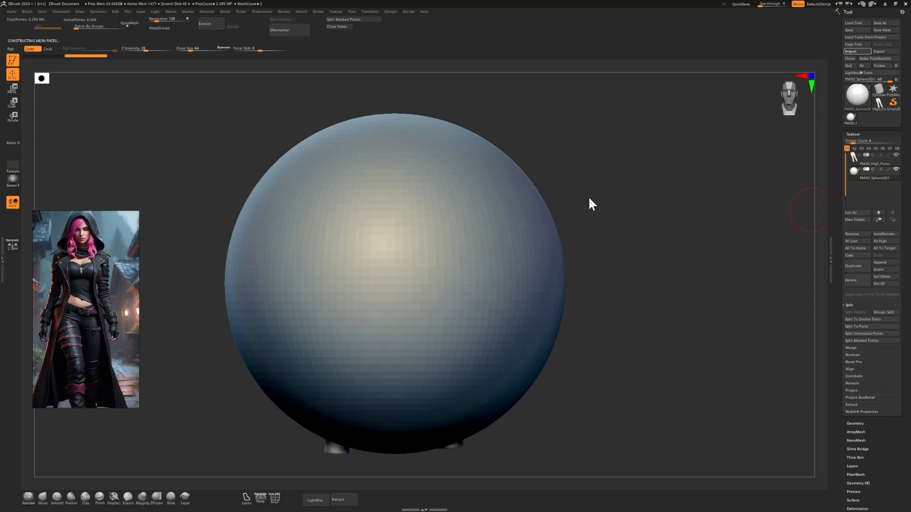
# Append another Sphere3D subtool and replace it with the imported Low_Hood&Belt.obj mesh.
pyautogui.click(887, 263)
pyautogui.click(623, 303)
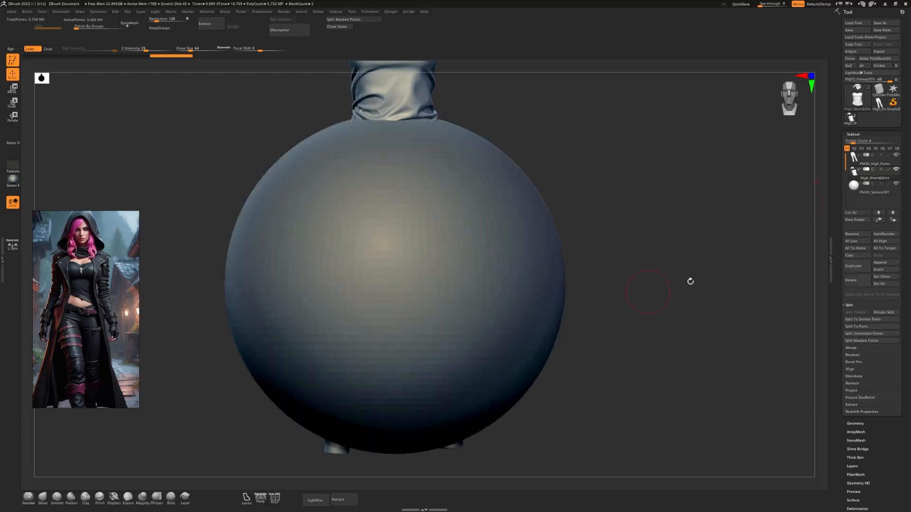
pyautogui.click(851, 51)
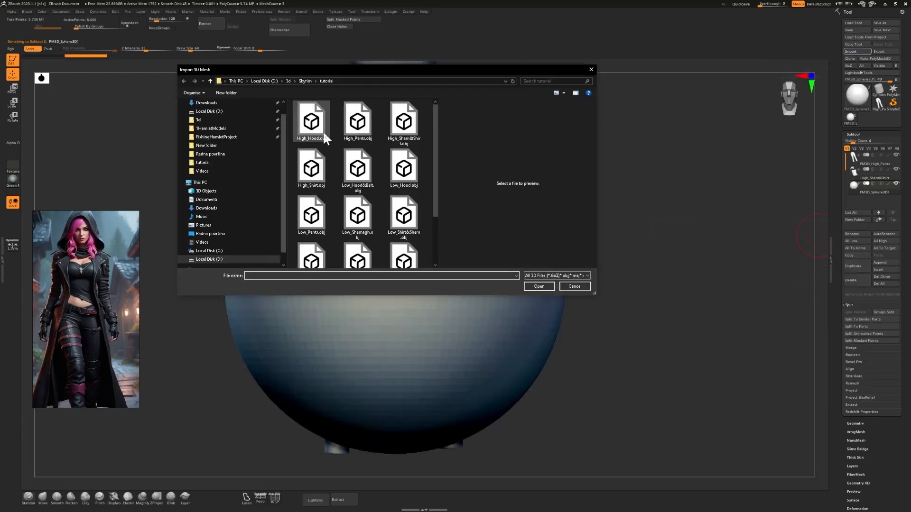
pyautogui.scroll(-2, 323, 138)
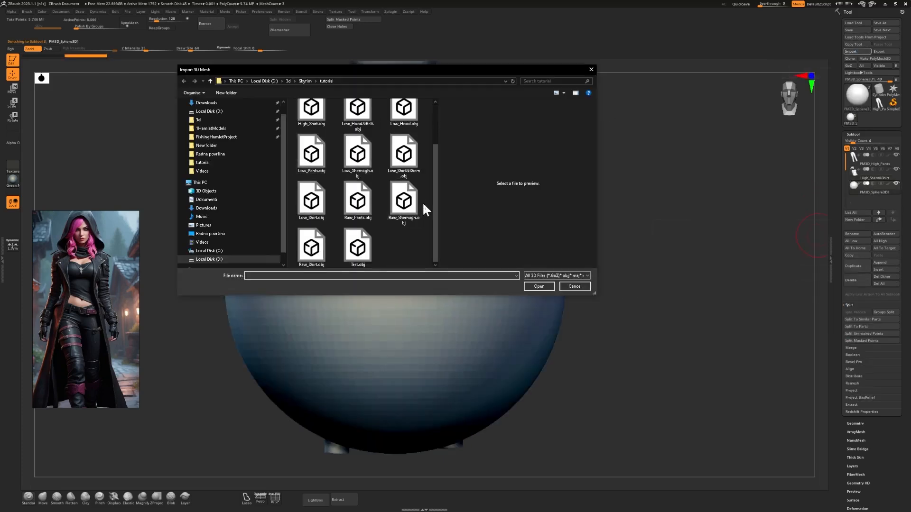
pyautogui.scroll(2, 373, 200)
pyautogui.scroll(-2, 400, 179)
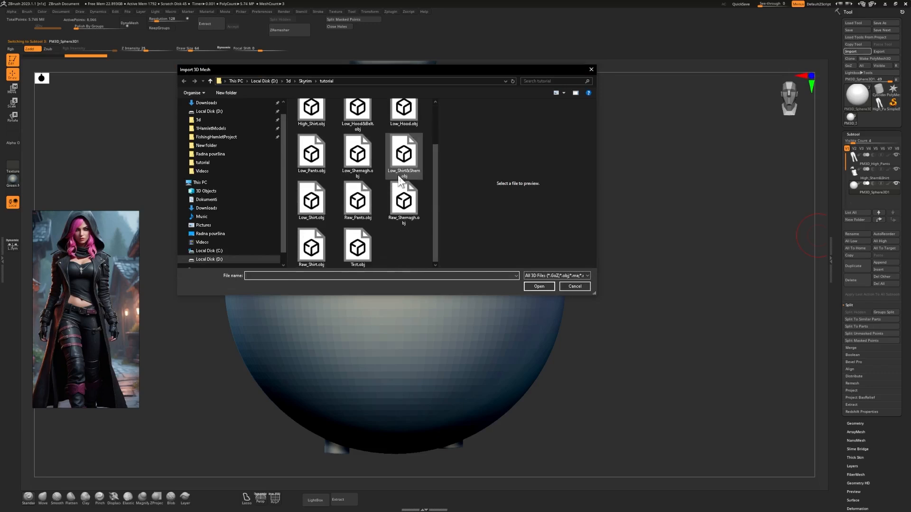
pyautogui.scroll(2, 378, 201)
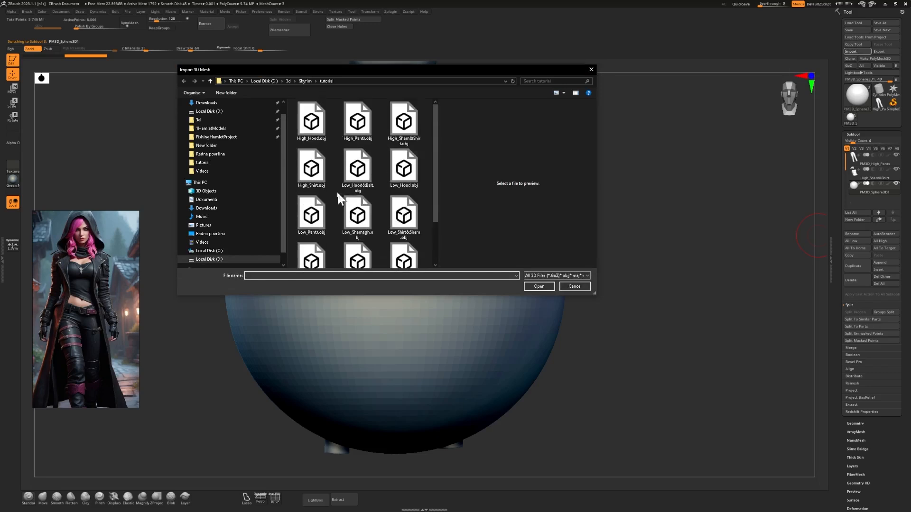
pyautogui.scroll(-1, 323, 178)
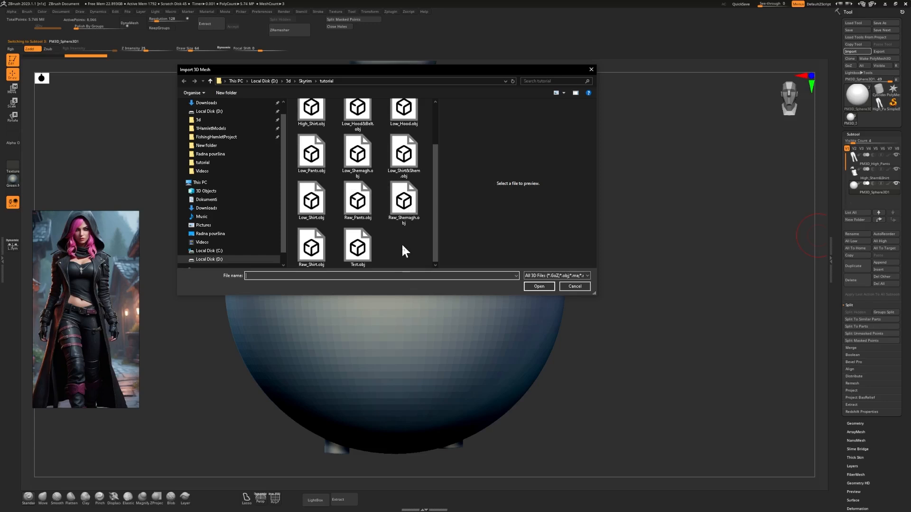
pyautogui.scroll(1, 403, 250)
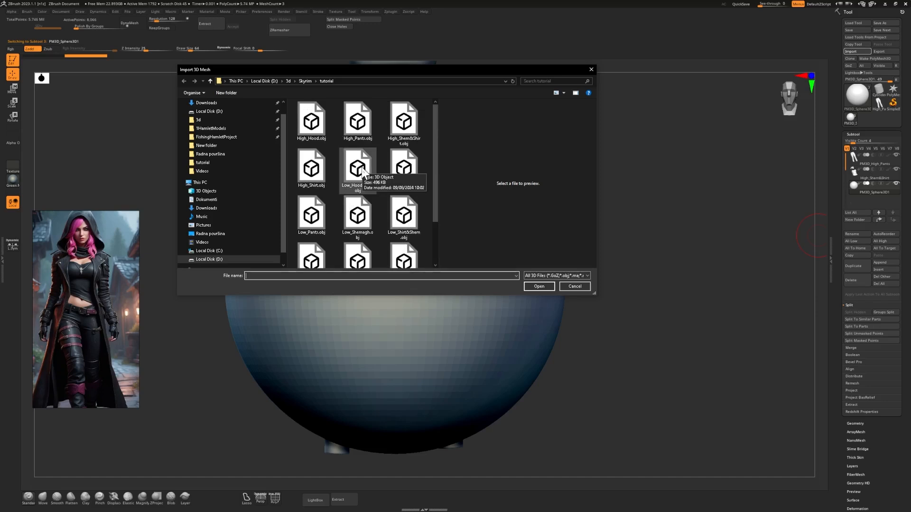
pyautogui.doubleClick(358, 169)
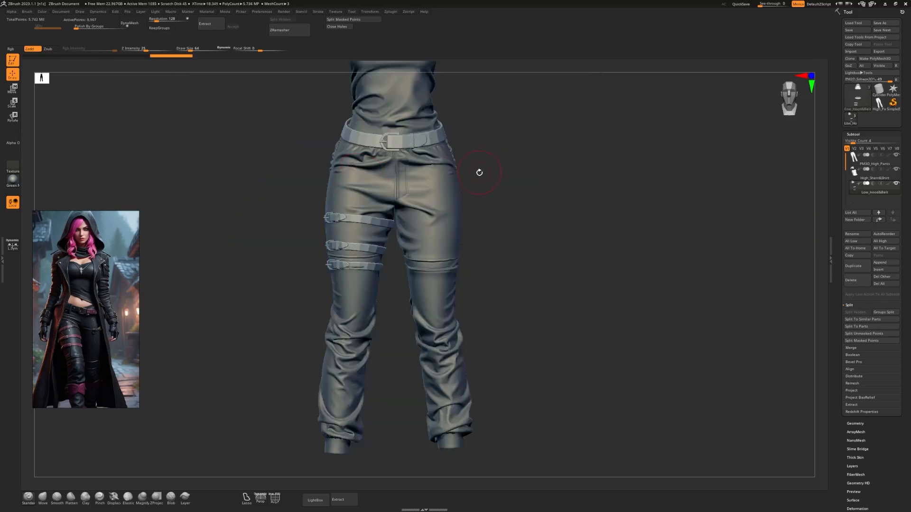
# Select the pants subtool, hide the High_Shem&Shirt and Low_Hood&Belt subtools, and examine the pants from several angles.
pyautogui.keyDown('alt'); pyautogui.moveTo(479, 172); pyautogui.dragTo(561, 199); pyautogui.keyUp('alt')
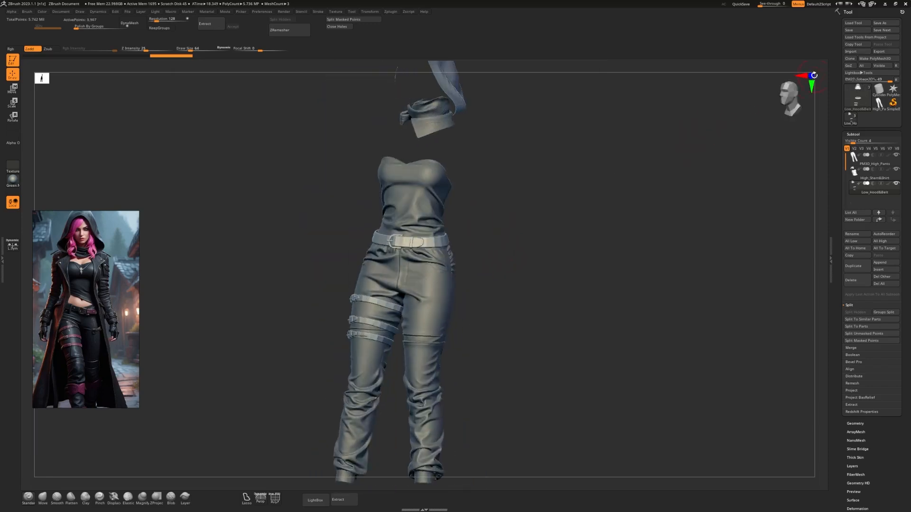
pyautogui.click(813, 75)
pyautogui.click(811, 75)
pyautogui.click(811, 75)
pyautogui.keyDown('alt'); pyautogui.moveTo(544, 159); pyautogui.dragTo(541, 220); pyautogui.keyUp('alt')
pyautogui.keyDown('alt'); pyautogui.moveTo(516, 316); pyautogui.dragTo(519, 258); pyautogui.keyUp('alt')
pyautogui.click(873, 159)
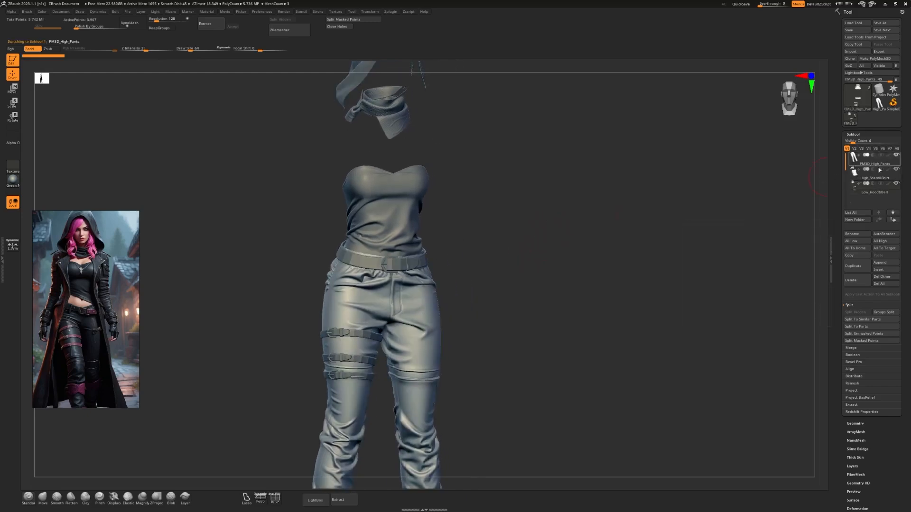
pyautogui.click(896, 169)
pyautogui.click(897, 184)
pyautogui.keyDown('alt'); pyautogui.moveTo(554, 376); pyautogui.dragTo(586, 250); pyautogui.keyUp('alt')
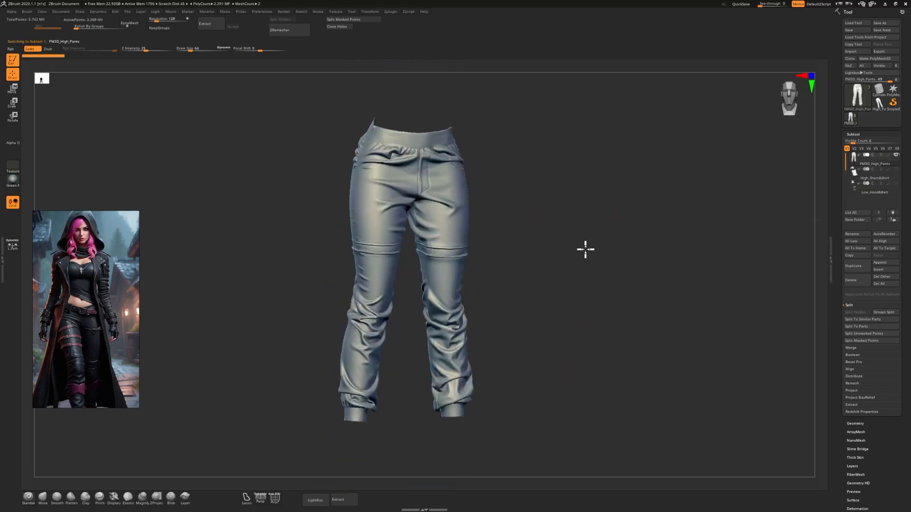
pyautogui.moveTo(493, 204)
pyautogui.mouseDown()
pyautogui.moveTo(538, 210)
pyautogui.moveTo(492, 216)
pyautogui.mouseUp()
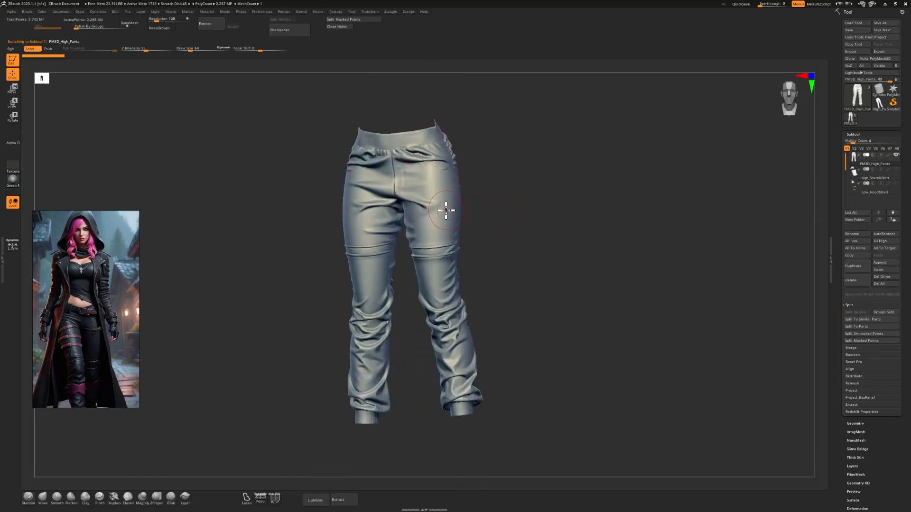
pyautogui.moveTo(470, 207); pyautogui.dragTo(560, 204)
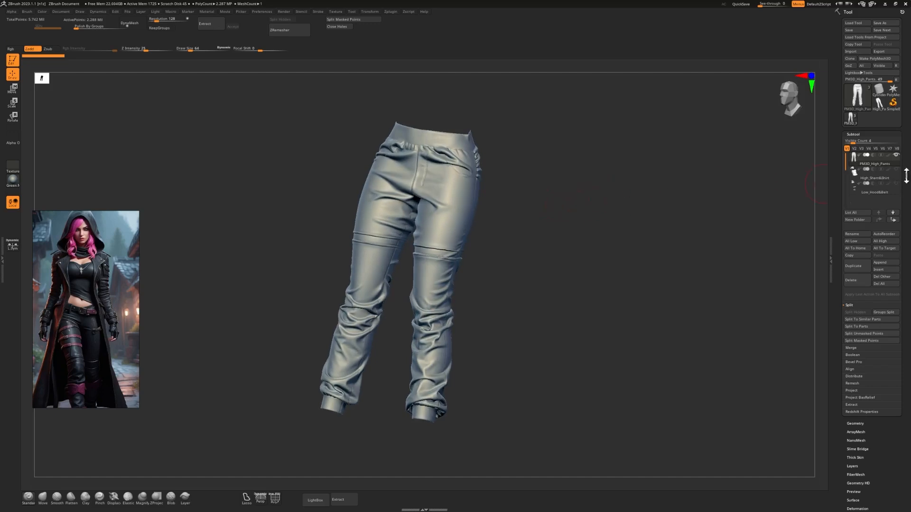
# Make High_Shem&Shirt the active subtool and show it alone, with the pants hidden.
pyautogui.click(880, 181)
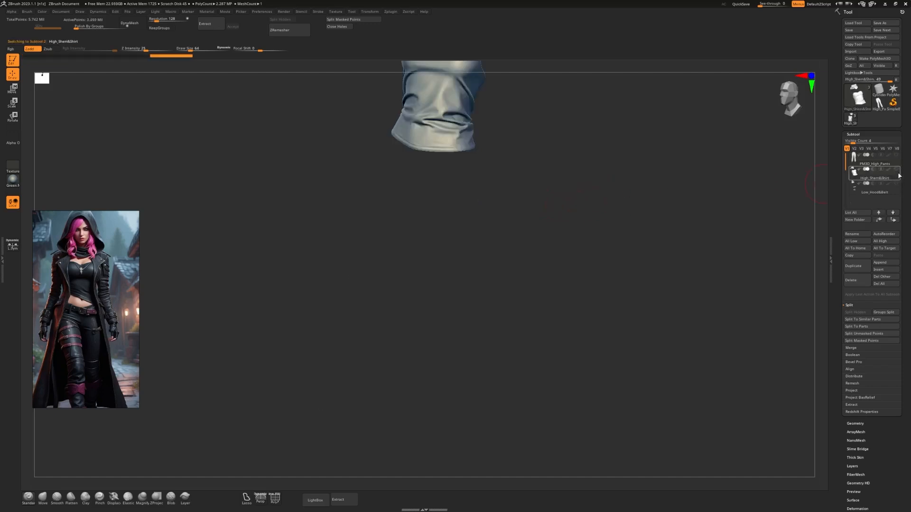
pyautogui.keyDown('alt'); pyautogui.moveTo(519, 199); pyautogui.dragTo(541, 368); pyautogui.keyUp('alt')
pyautogui.keyDown('alt'); pyautogui.moveTo(552, 252); pyautogui.dragTo(556, 223); pyautogui.keyUp('alt')
pyautogui.moveTo(534, 342); pyautogui.dragTo(510, 227)
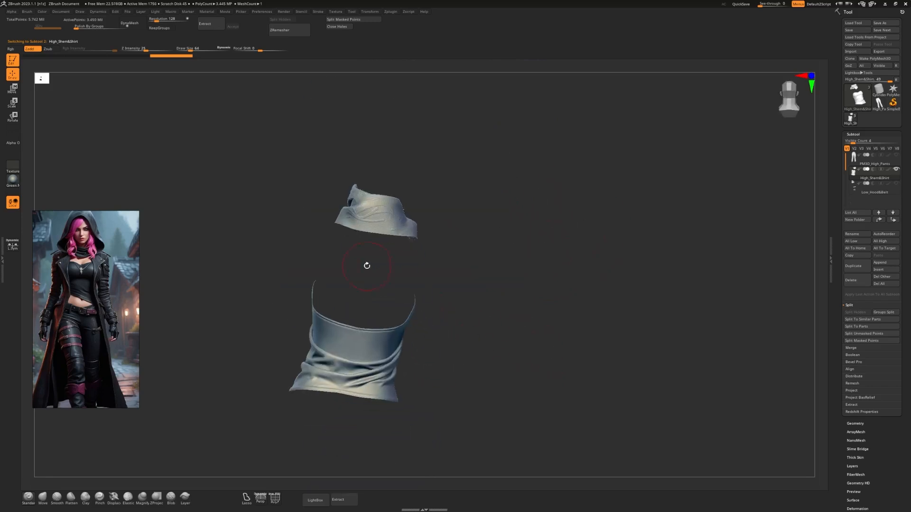
pyautogui.moveTo(513, 288); pyautogui.dragTo(434, 309)
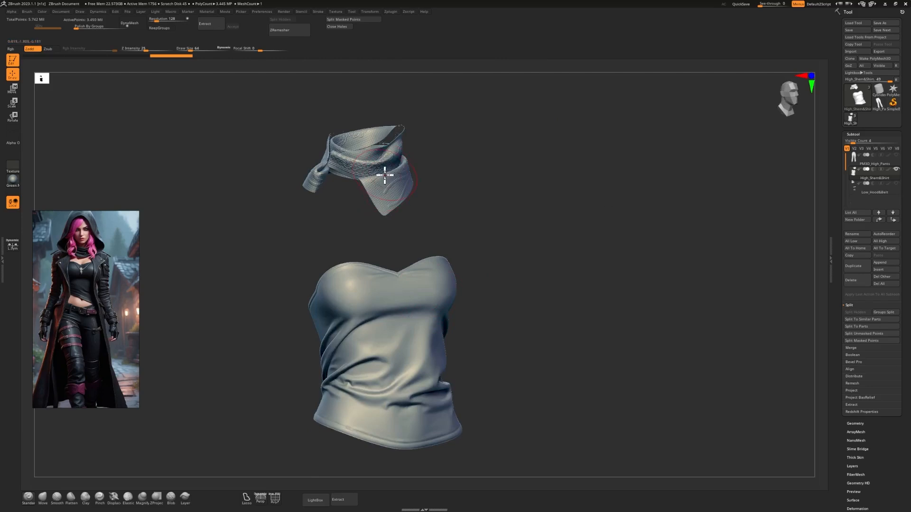
# Examine the shirt's folds and the scarf's fabric detail close up, from the front and back.
pyautogui.keyDown('alt'); pyautogui.moveTo(415, 150); pyautogui.dragTo(450, 199); pyautogui.keyUp('alt')
pyautogui.keyDown('alt'); pyautogui.moveTo(588, 204); pyautogui.dragTo(628, 507); pyautogui.keyUp('alt')
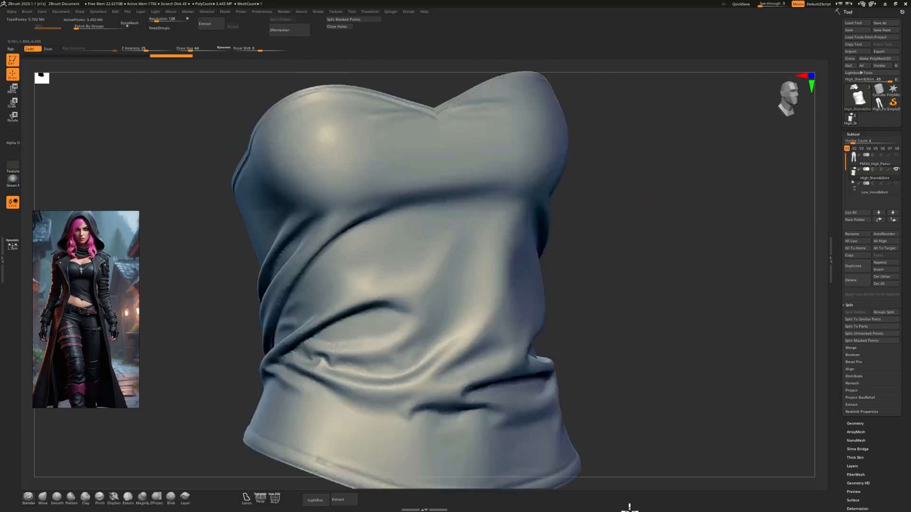
pyautogui.keyDown('alt'); pyautogui.moveTo(613, 249); pyautogui.dragTo(622, 437); pyautogui.keyUp('alt')
pyautogui.keyDown('alt'); pyautogui.moveTo(605, 119); pyautogui.dragTo(589, 313); pyautogui.keyUp('alt')
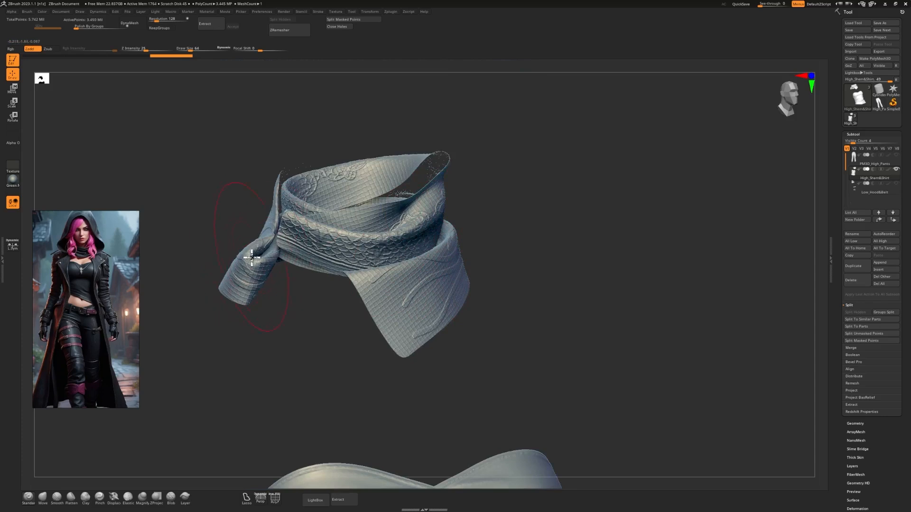
pyautogui.click(812, 76)
pyautogui.click(812, 77)
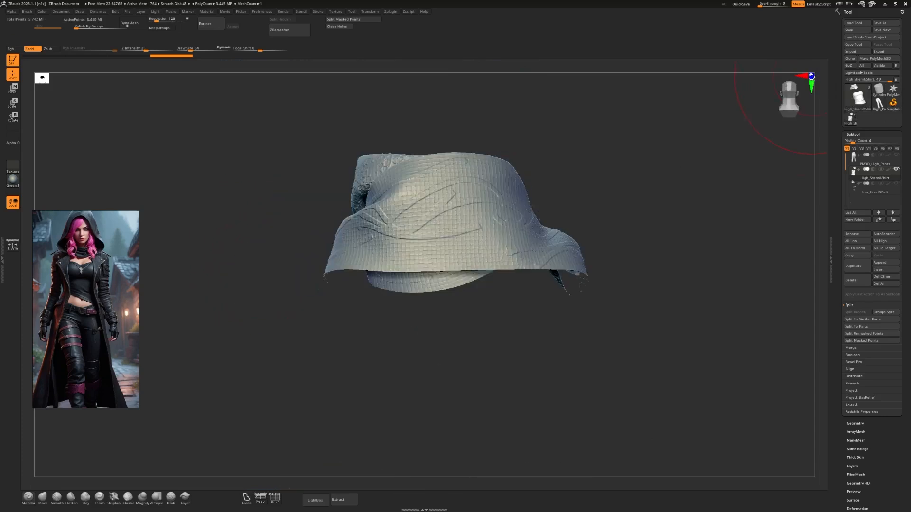
pyautogui.click(812, 77)
pyautogui.press('f')
pyautogui.moveTo(595, 206); pyautogui.dragTo(574, 177)
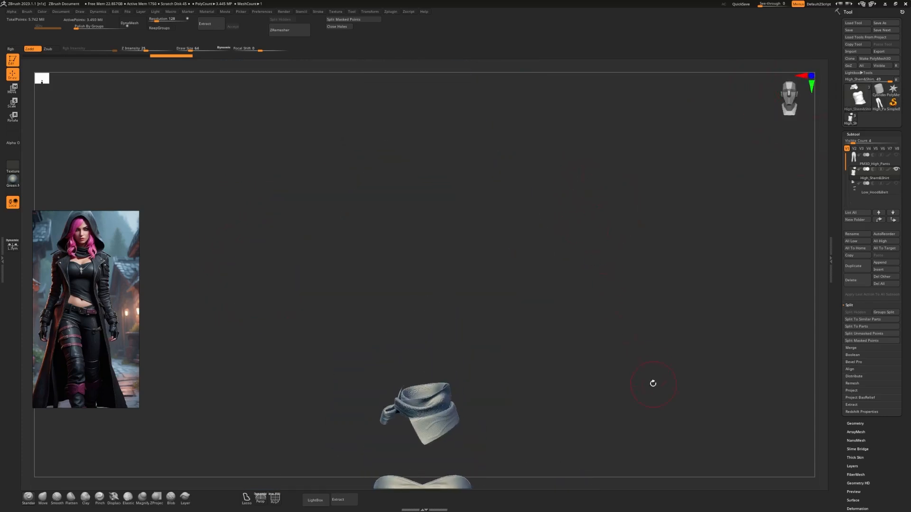
pyautogui.moveTo(653, 383); pyautogui.dragTo(627, 209)
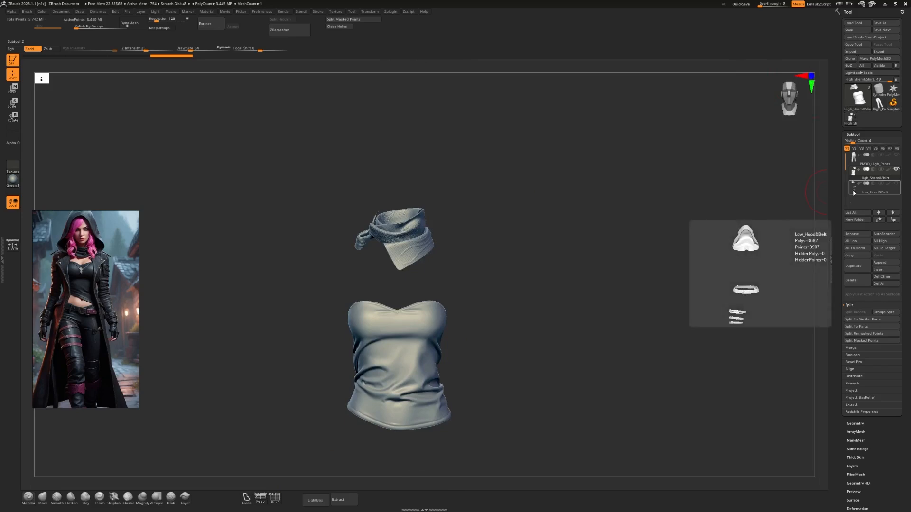
# Isolate the Low_Hood&Belt subtool by hiding the shirt and scarf, and examine the belt and leg straps.
pyautogui.click(854, 192)
pyautogui.click(896, 169)
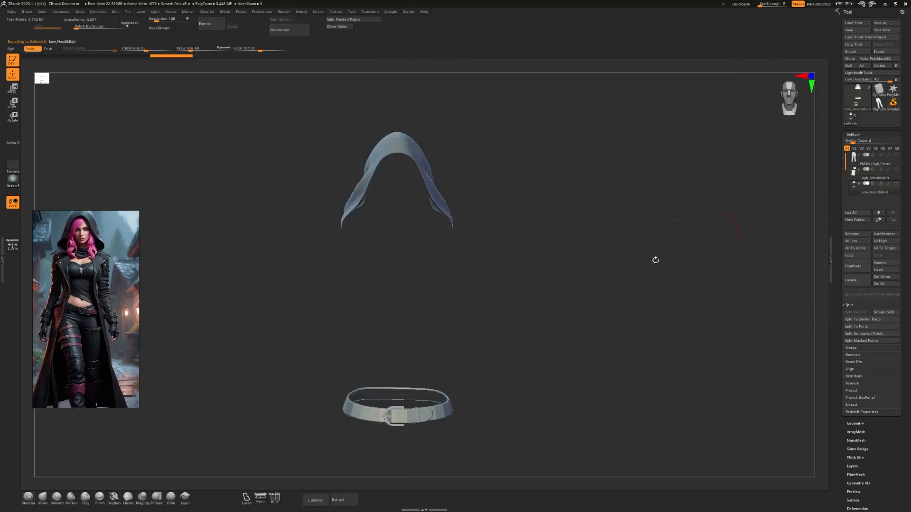
pyautogui.keyDown('alt'); pyautogui.moveTo(516, 303); pyautogui.dragTo(581, 239); pyautogui.keyUp('alt')
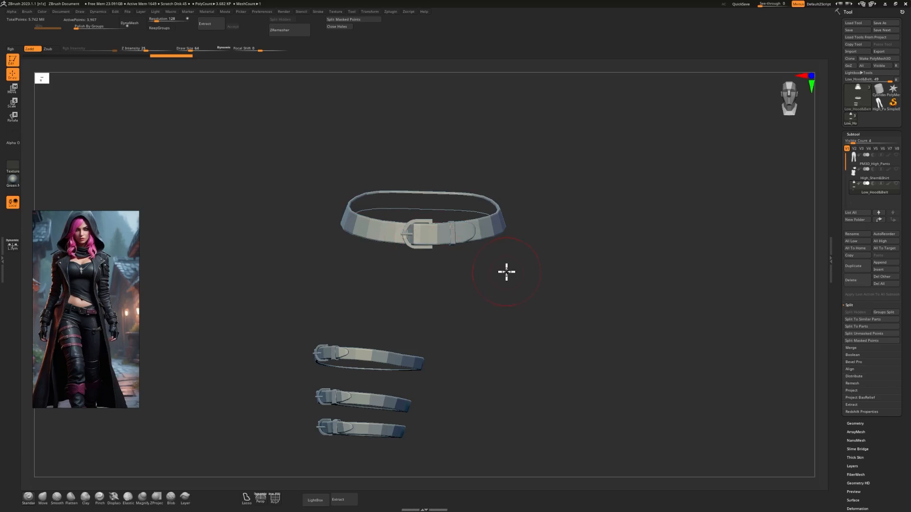
# Leave the belt view, switch to Blender and start a Wavefront OBJ import.
pyautogui.moveTo(506, 272)
pyautogui.mouseDown()
pyautogui.moveTo(508, 288)
pyautogui.moveTo(511, 266)
pyautogui.moveTo(502, 273)
pyautogui.mouseUp()
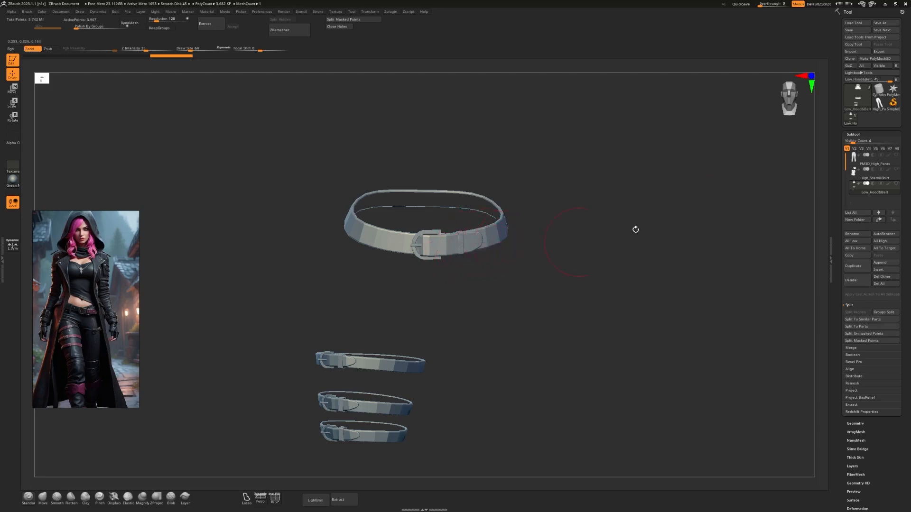
pyautogui.click(885, 4)
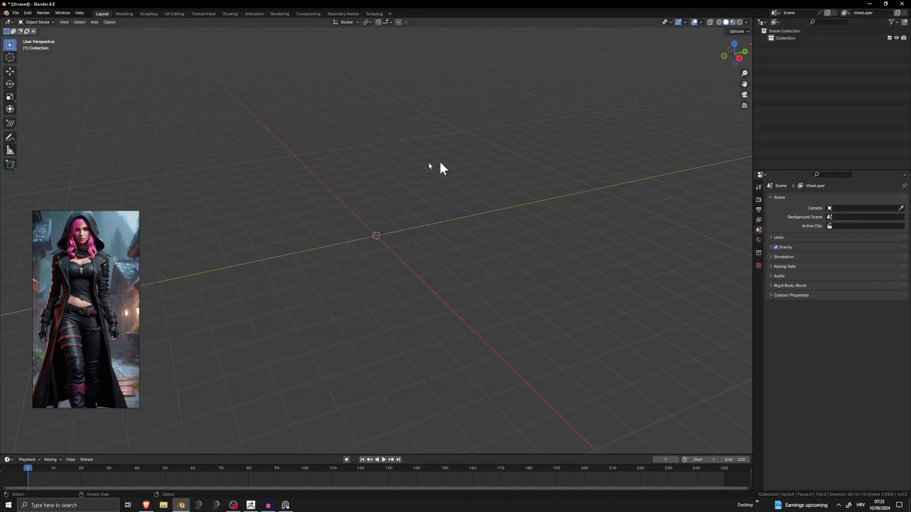
pyautogui.click(15, 11)
pyautogui.moveTo(43, 112)
pyautogui.click(112, 143)
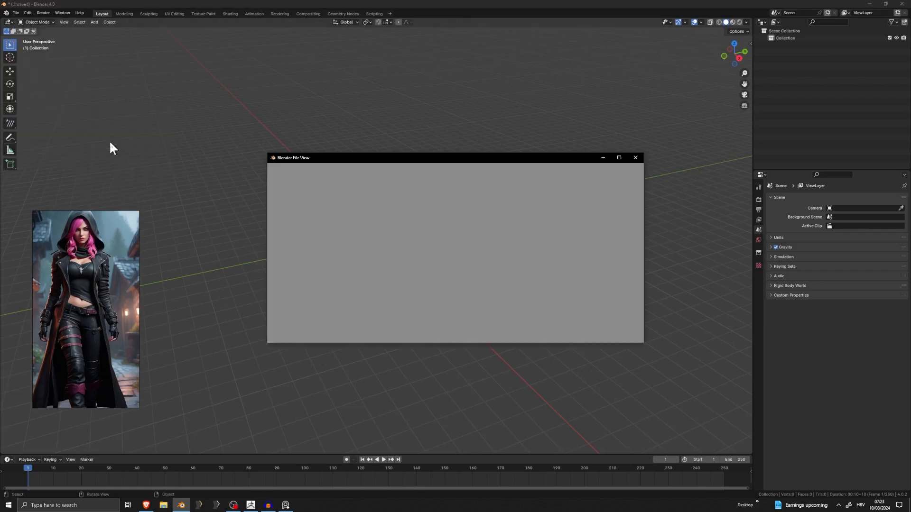
# Import Low_Hood&Belt.obj from the tutorial folder inside the Skyrim project folder on drive D.
pyautogui.click(315, 305)
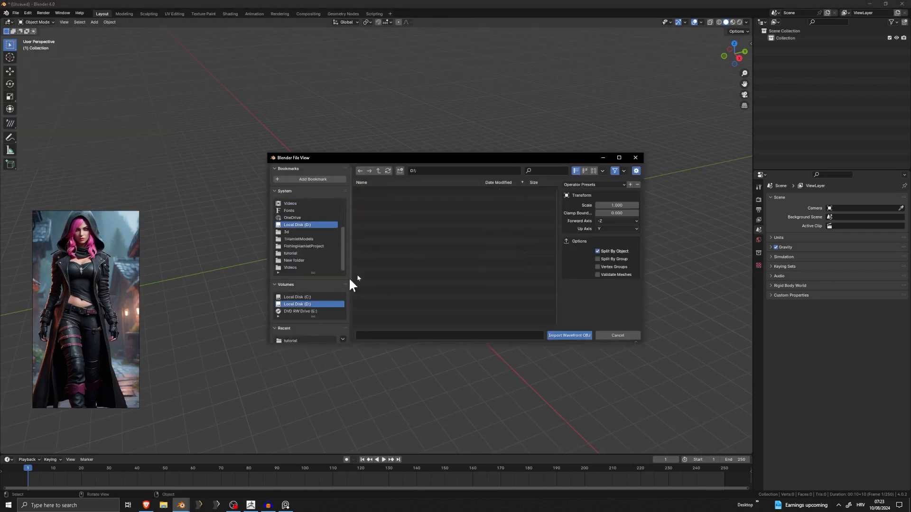
pyautogui.click(288, 231)
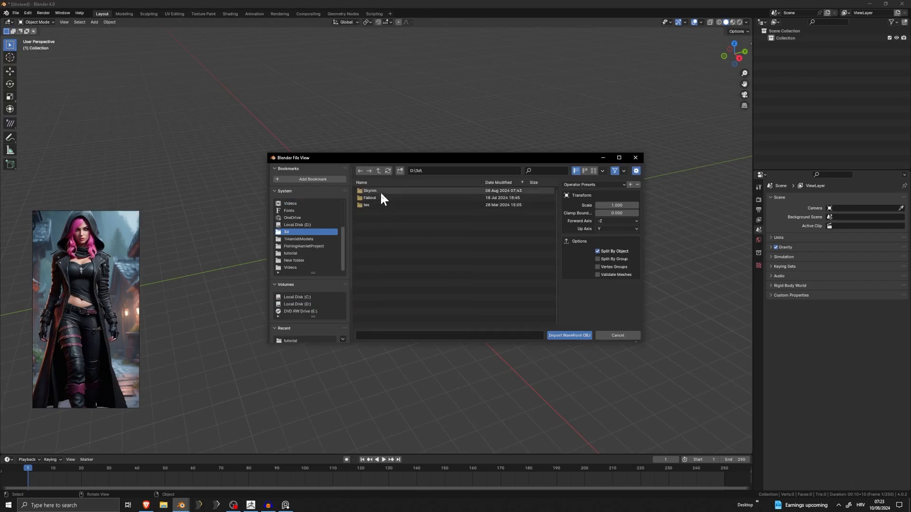
pyautogui.doubleClick(380, 192)
pyautogui.click(383, 190)
pyautogui.doubleClick(383, 192)
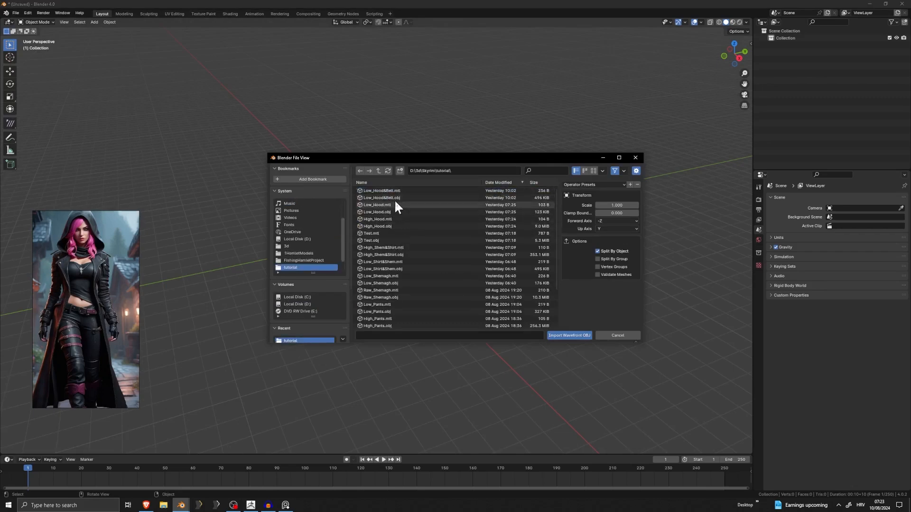
pyautogui.doubleClick(394, 201)
pyautogui.moveTo(390, 202); pyautogui.dragTo(453, 285, button='middle')
pyautogui.click(452, 282)
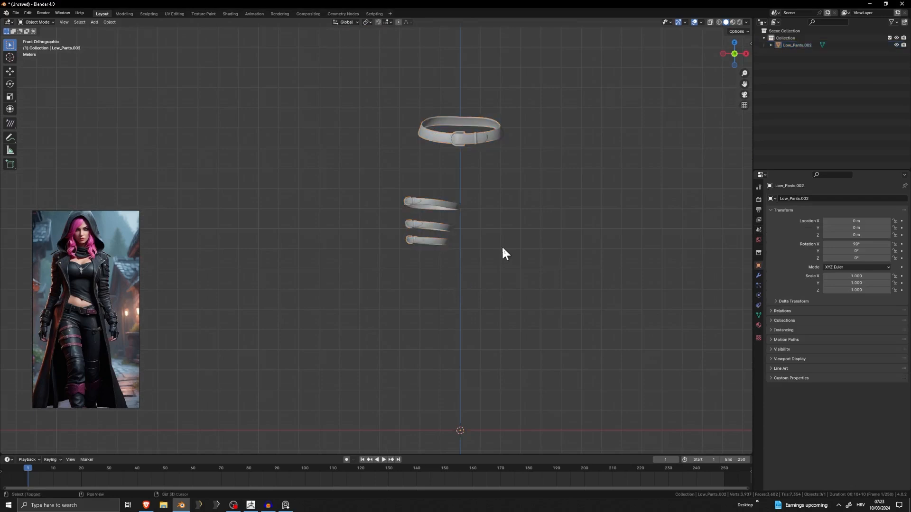
# Enter Edit Mode on the imported belt mesh in front view and select all its geometry.
pyautogui.press('KP_1')
pyautogui.scroll(3, 403, 306)
pyautogui.press('Tab')
pyautogui.keyDown('shift'); pyautogui.moveTo(395, 300); pyautogui.dragTo(417, 190, button='middle'); pyautogui.keyUp('shift')
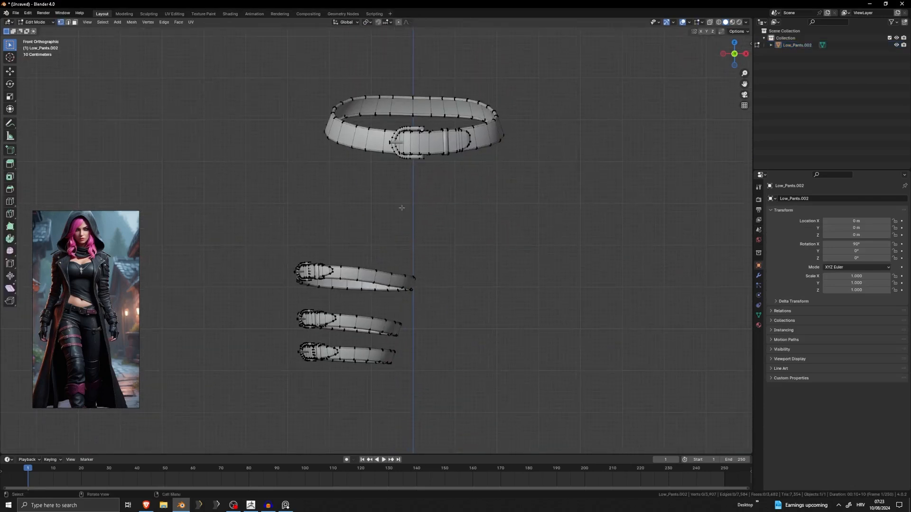
pyautogui.press('a')
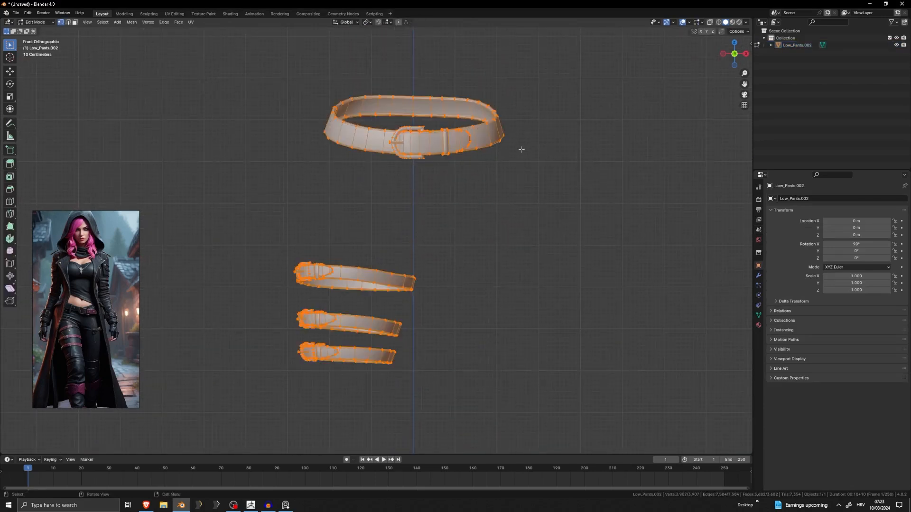
# Replace the Outliner with a UV Editor and select all the belt mesh's UV islands.
pyautogui.click(760, 22)
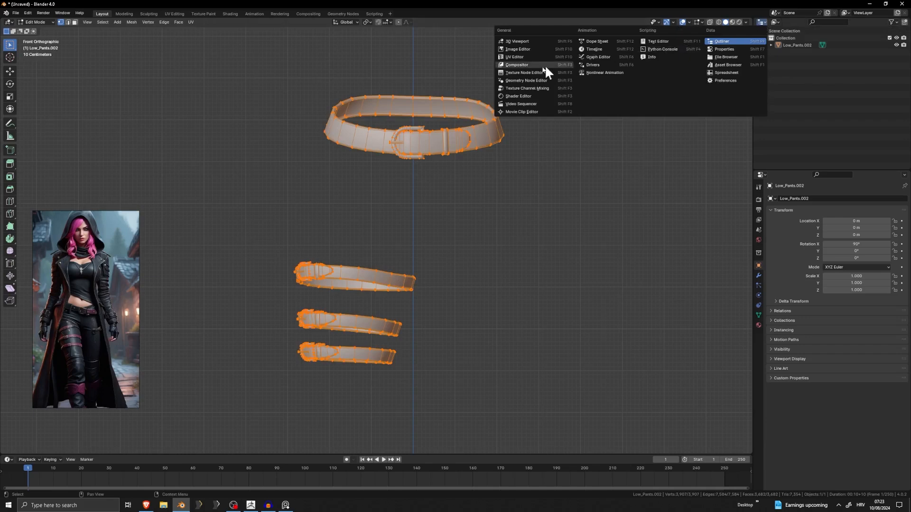
pyautogui.click(518, 59)
pyautogui.press('a')
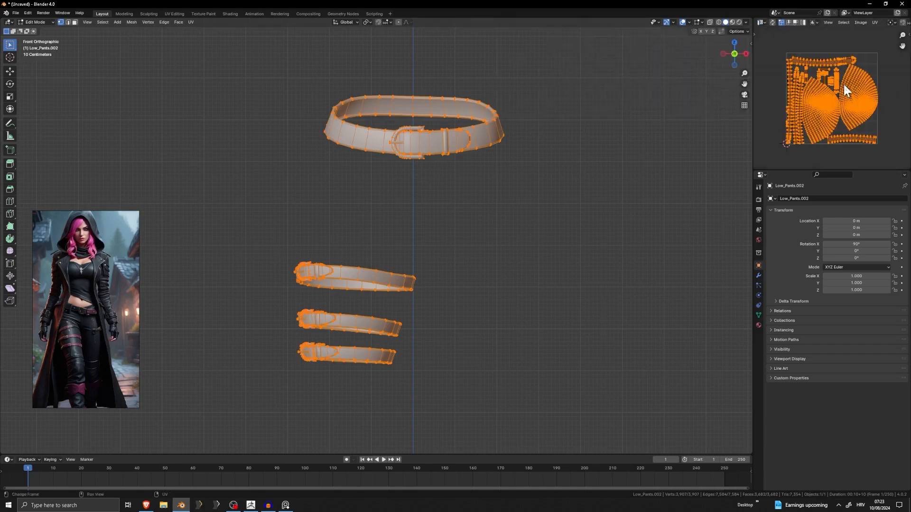
# Mark seams from the existing UV islands on the whole belt mesh, then clear the selection.
pyautogui.click(872, 23)
pyautogui.click(872, 23)
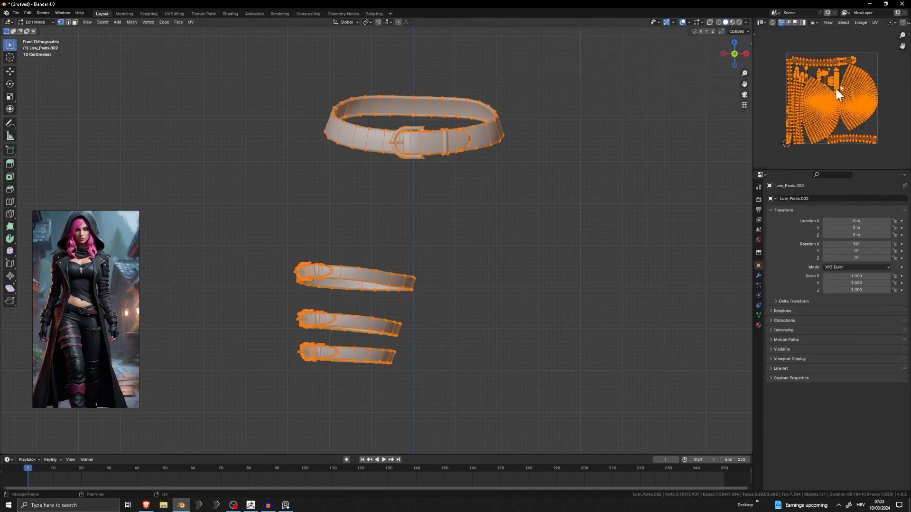
pyautogui.click(875, 22)
pyautogui.click(874, 22)
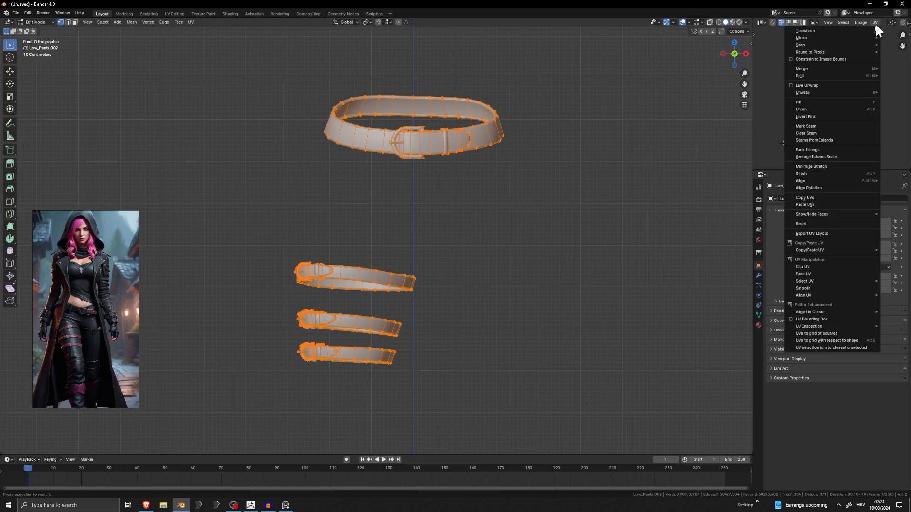
pyautogui.click(825, 140)
pyautogui.hotkey('alt', 'a')
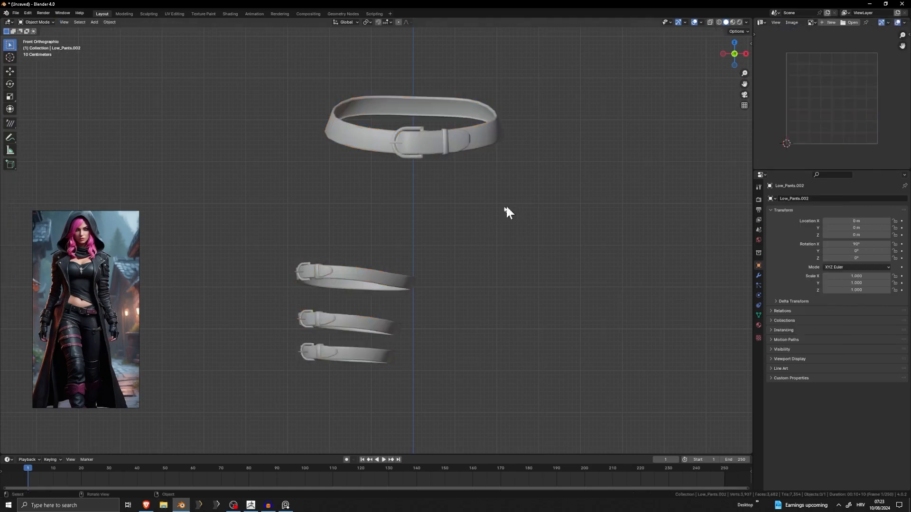
pyautogui.press('a')
pyautogui.hotkey('alt', 'a')
# Examine the seams on the waist belt and leg straps together with the full UV layout.
pyautogui.scroll(2, 408, 169)
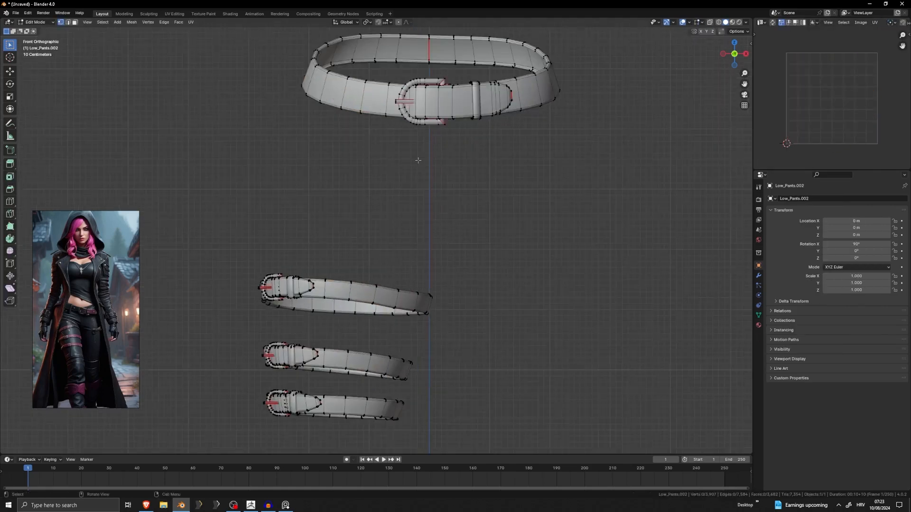
pyautogui.keyDown('shift'); pyautogui.moveTo(444, 145); pyautogui.dragTo(426, 203, button='middle'); pyautogui.keyUp('shift')
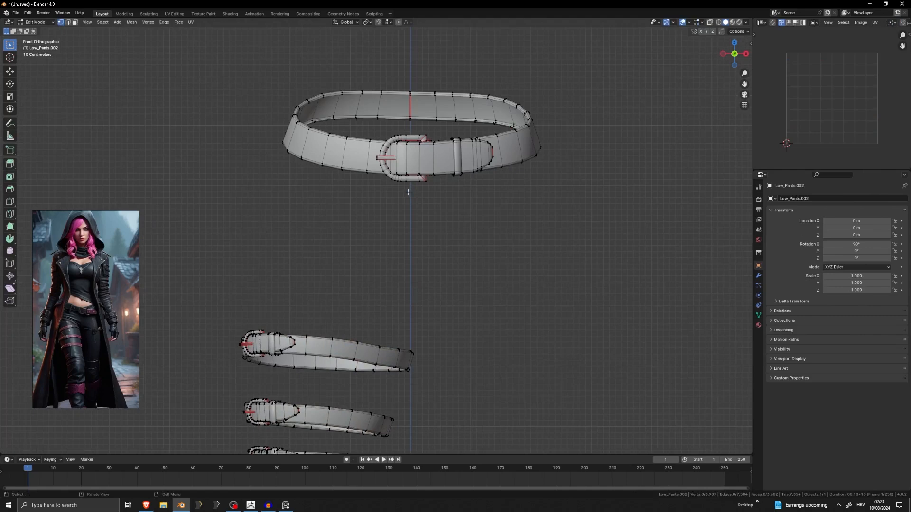
pyautogui.keyDown('shift'); pyautogui.moveTo(377, 205); pyautogui.dragTo(412, 164, button='middle'); pyautogui.keyUp('shift')
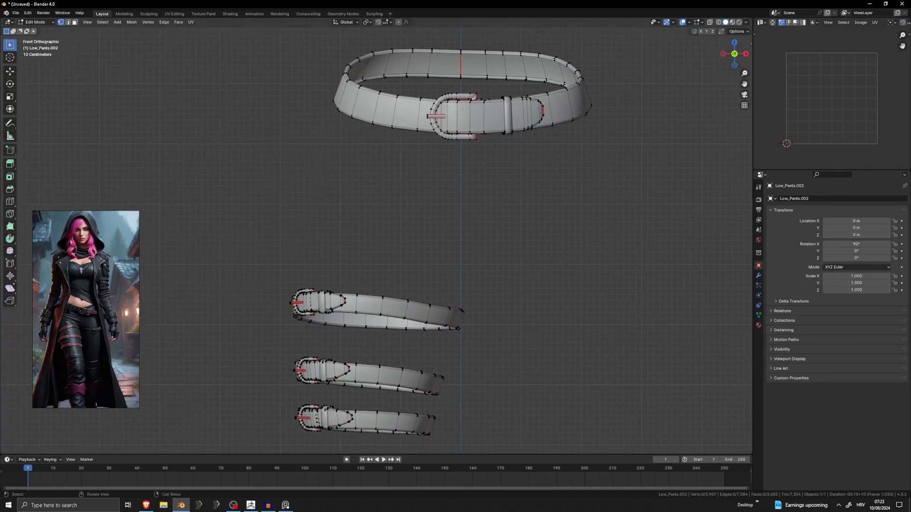
pyautogui.press('a')
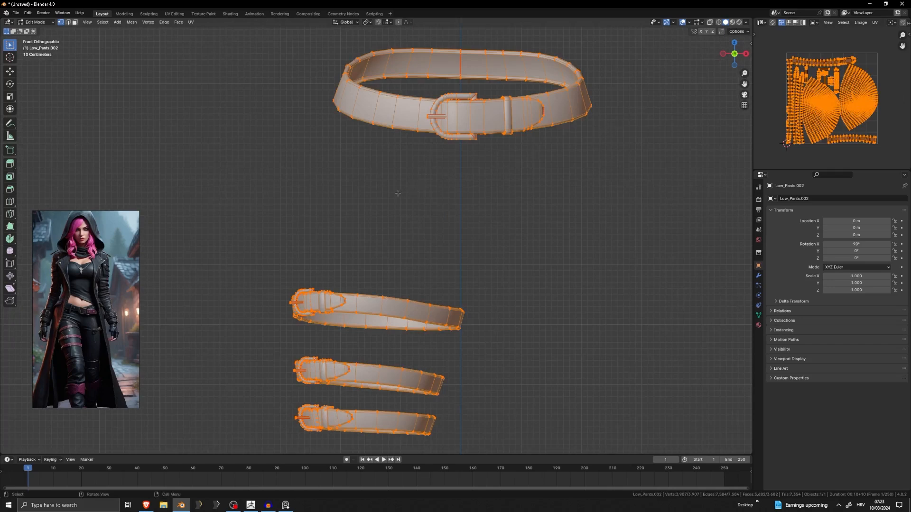
pyautogui.hotkey('alt', 'a')
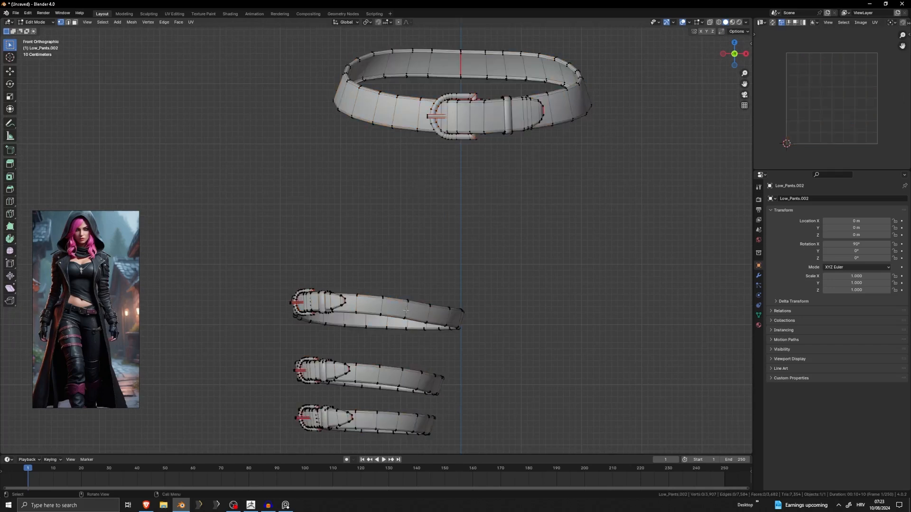
pyautogui.keyDown('shift'); pyautogui.moveTo(397, 308); pyautogui.dragTo(413, 297, button='middle'); pyautogui.keyUp('shift')
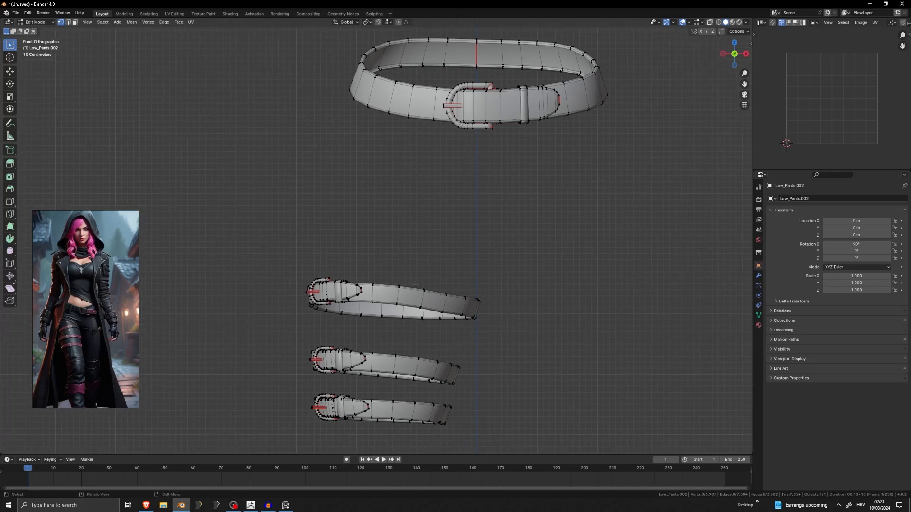
# Delete the linked buckles and strap loops of the three leg straps.
pyautogui.click(311, 282)
pyautogui.hotkey('ctrl', 'l')
pyautogui.keyDown('shift'); pyautogui.click(322, 350); pyautogui.keyUp('shift')
pyautogui.hotkey('ctrl', 'l')
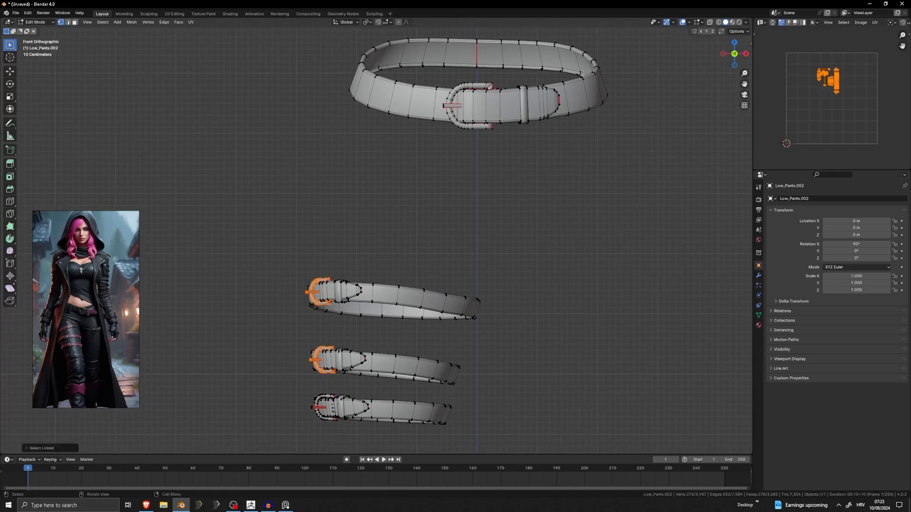
pyautogui.keyDown('shift'); pyautogui.click(332, 393); pyautogui.keyUp('shift')
pyautogui.hotkey('ctrl', 'l')
pyautogui.keyDown('shift'); pyautogui.click(343, 396); pyautogui.keyUp('shift')
pyautogui.hotkey('ctrl', 'l')
pyautogui.keyDown('shift'); pyautogui.click(349, 350); pyautogui.keyUp('shift')
pyautogui.hotkey('ctrl', 'l')
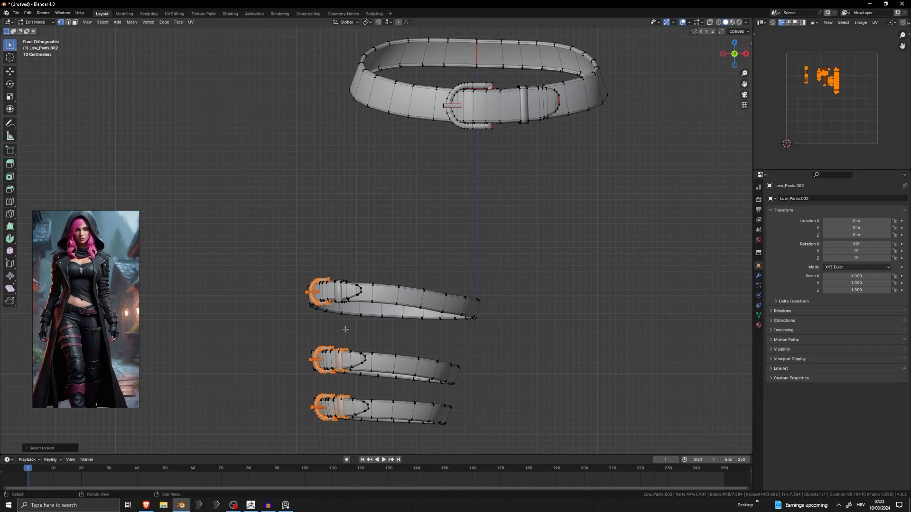
pyautogui.press('x')
pyautogui.click(449, 247)
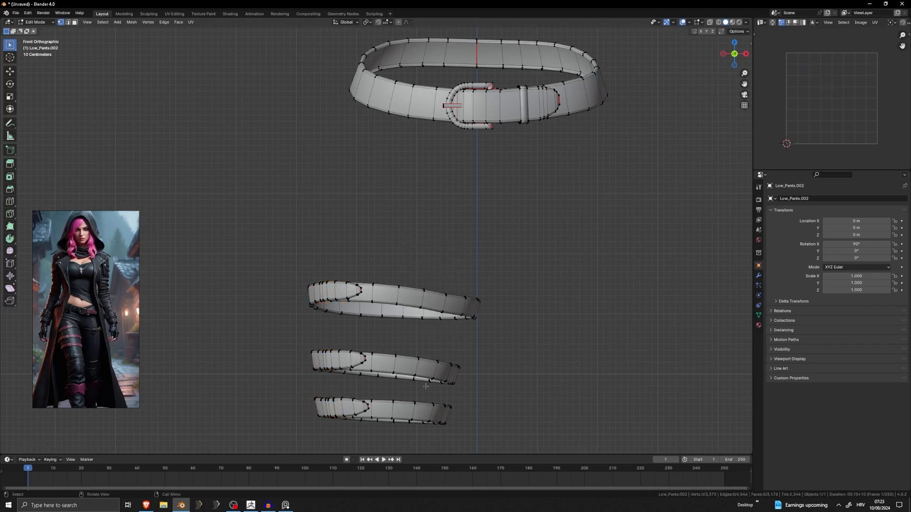
# Check the remaining geometry's UV layout, then undo the deletion of the leg straps' buckles and loops.
pyautogui.moveTo(421, 378); pyautogui.dragTo(495, 171, button='middle')
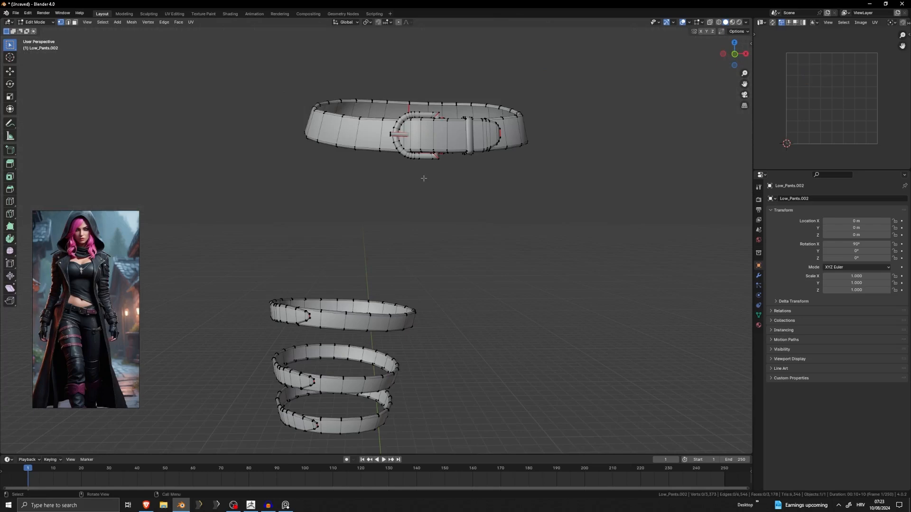
pyautogui.press('a')
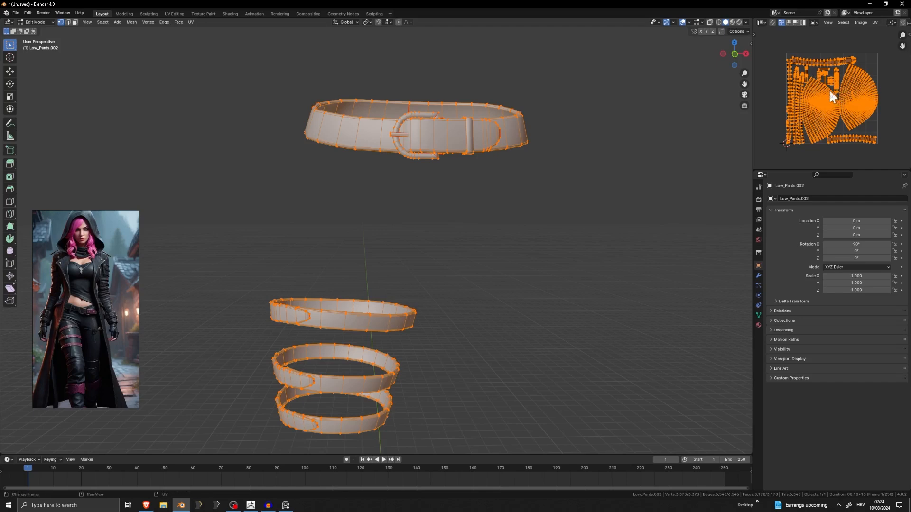
pyautogui.hotkey('ctrl', 'z')
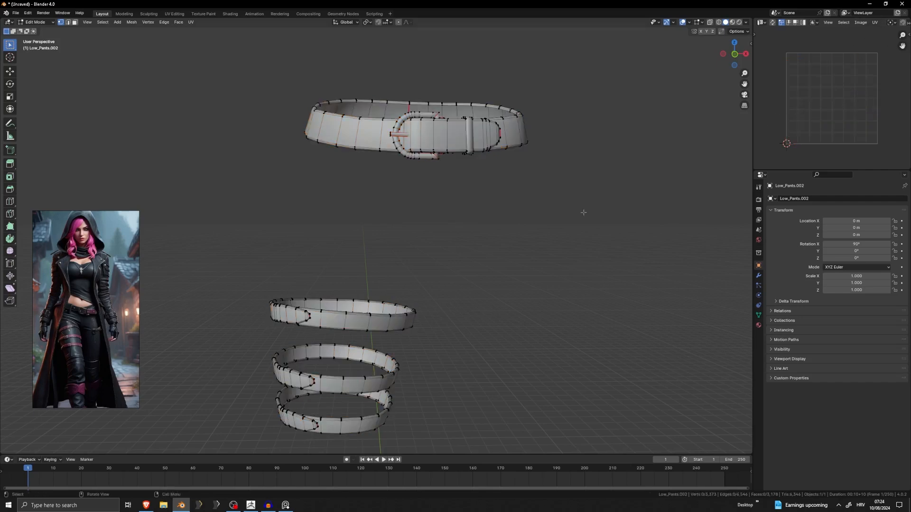
pyautogui.hotkey('ctrl', 'z')
# Compare the UV layout of the whole mesh with the UV islands of the waist belt's buckle.
pyautogui.press('a')
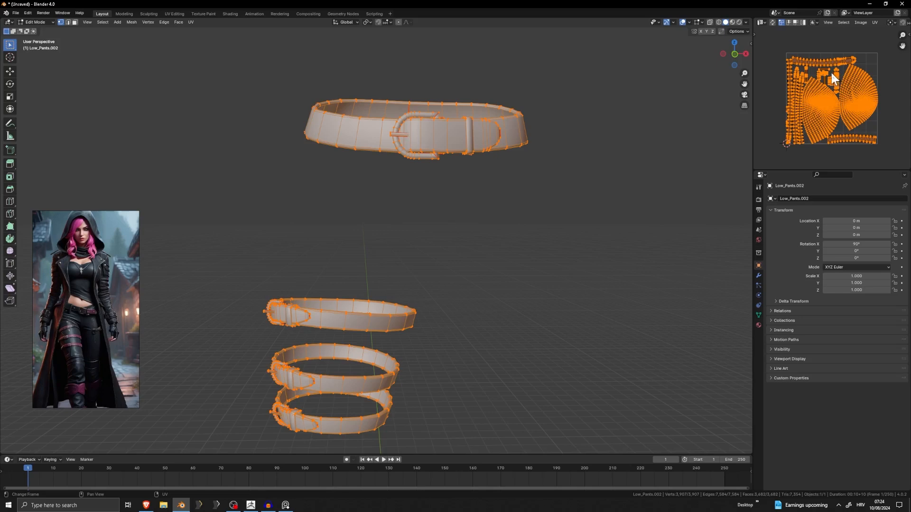
pyautogui.click(220, 318)
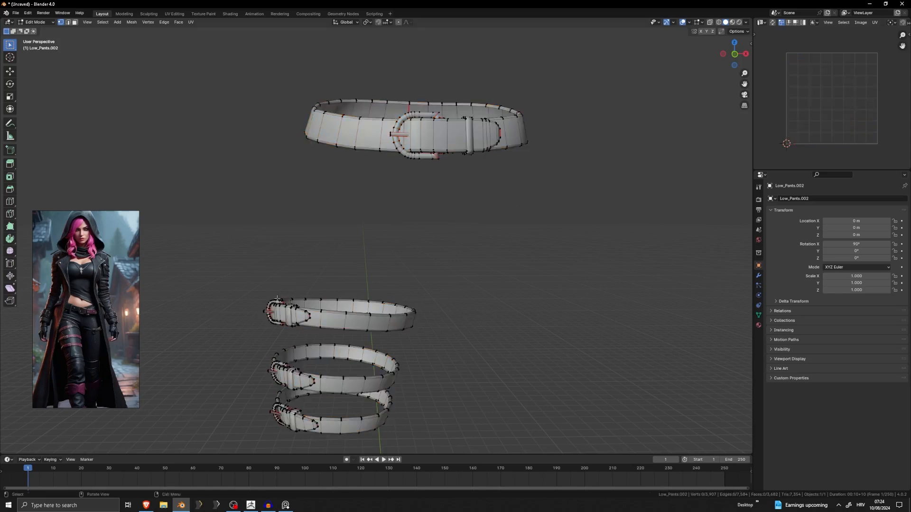
pyautogui.press('l')
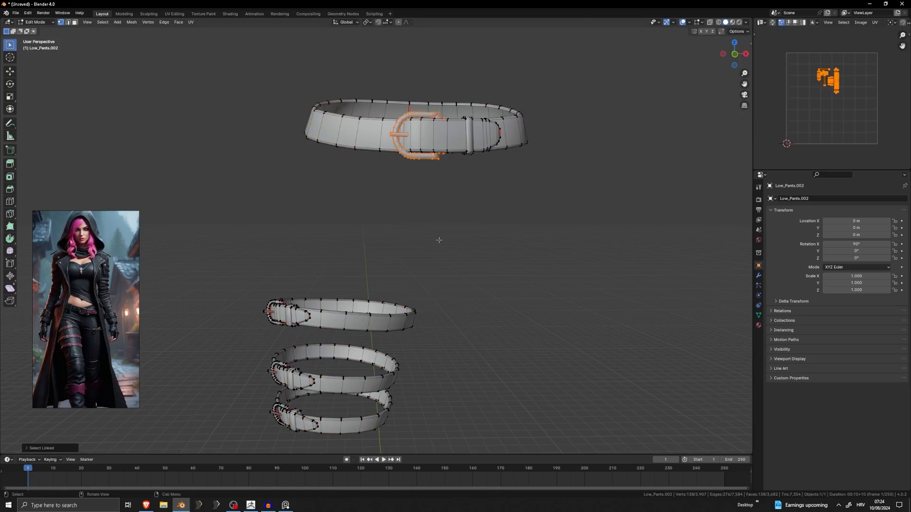
pyautogui.keyDown('shift'); pyautogui.moveTo(439, 240); pyautogui.dragTo(538, 165, button='middle'); pyautogui.keyUp('shift')
# Select the linked buckles and loops of all three leg straps and delete them.
pyautogui.scroll(4, 538, 165)
pyautogui.click(381, 138)
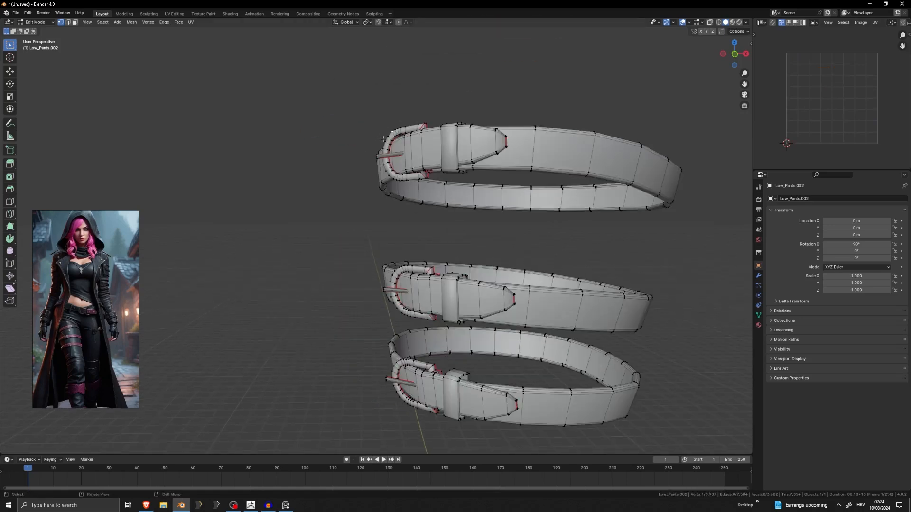
pyautogui.press('l')
pyautogui.press('l')
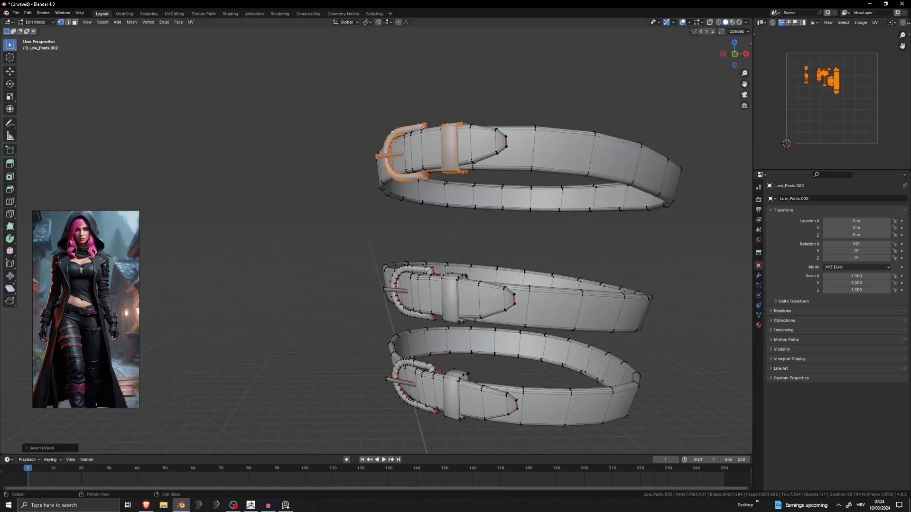
pyautogui.press('l')
pyautogui.press('l')
pyautogui.press('l')
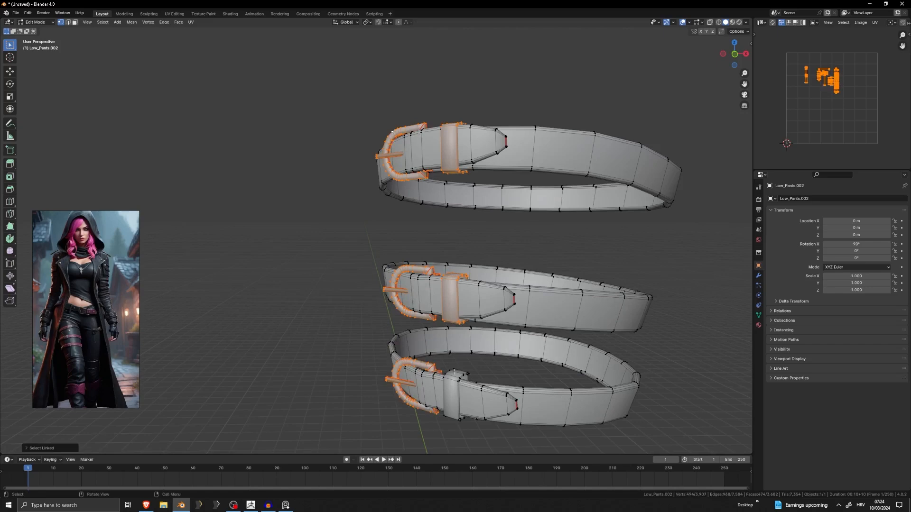
pyautogui.press('l')
pyautogui.press('x')
pyautogui.click(514, 325)
# Select the waist belt's linked buckle and loop and move them down along Z, clear of the belt.
pyautogui.scroll(-5, 513, 325)
pyautogui.keyDown('shift'); pyautogui.moveTo(498, 288); pyautogui.dragTo(447, 364, button='middle'); pyautogui.keyUp('shift')
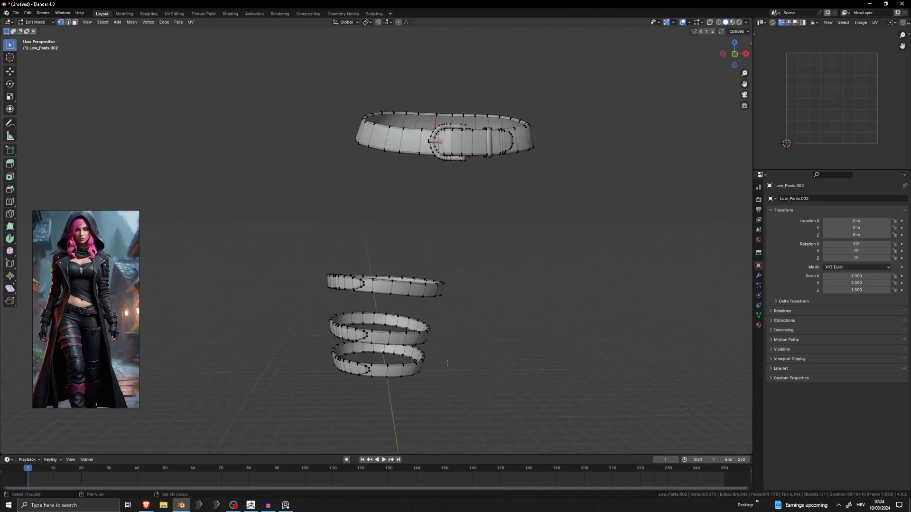
pyautogui.scroll(5, 478, 273)
pyautogui.keyDown('shift'); pyautogui.moveTo(483, 210); pyautogui.dragTo(403, 264, button='middle'); pyautogui.keyUp('shift')
pyautogui.scroll(-2, 447, 167)
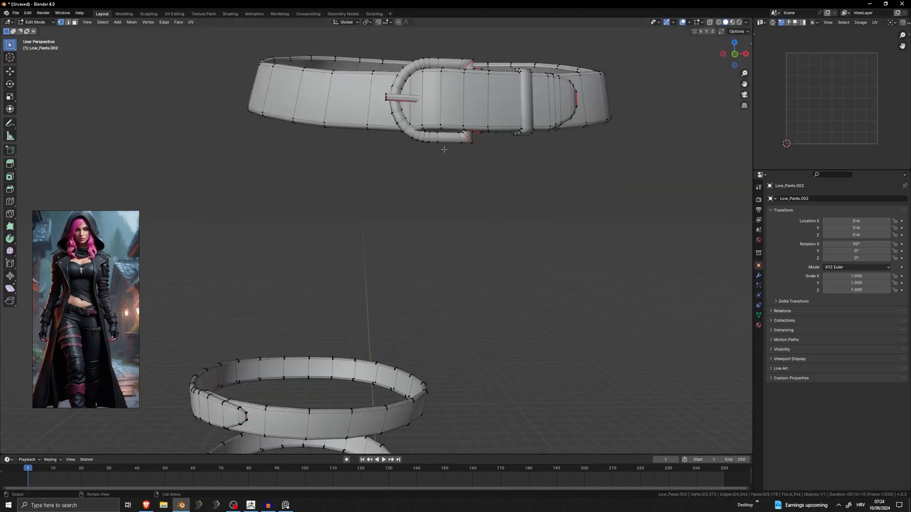
pyautogui.press('l')
pyautogui.press('l')
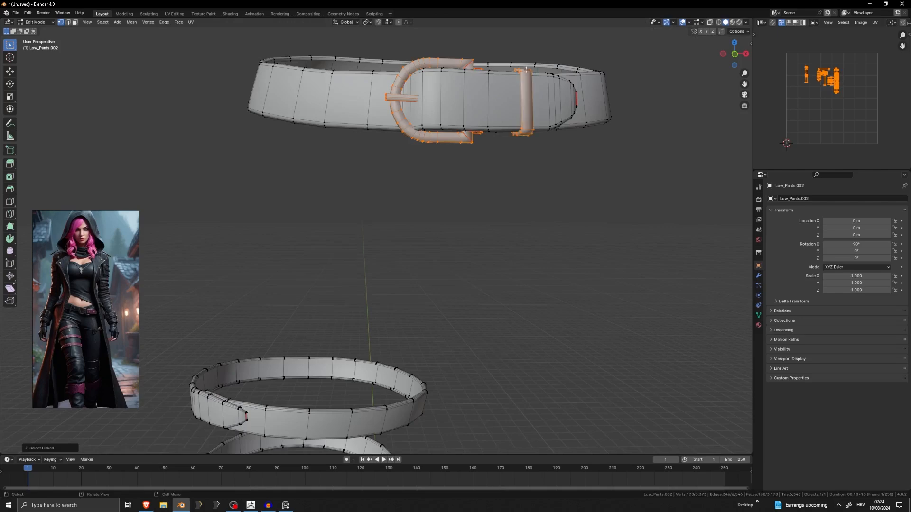
pyautogui.press('g')
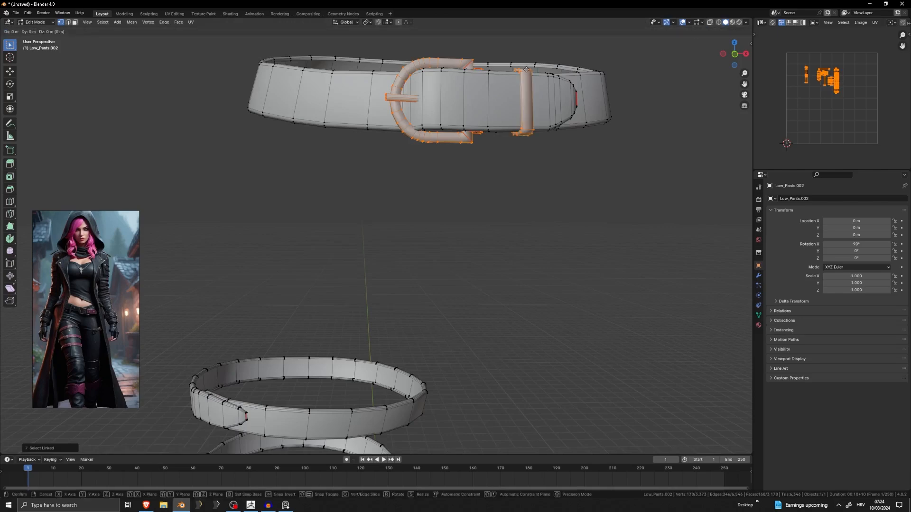
pyautogui.press('z')
pyautogui.click(491, 223)
pyautogui.hotkey('alt', 'a')
# Examine the bare waist belt, the separated buckle and loop, and the three leg straps from several sides.
pyautogui.scroll(-3, 508, 215)
pyautogui.moveTo(508, 216); pyautogui.dragTo(525, 161, button='middle')
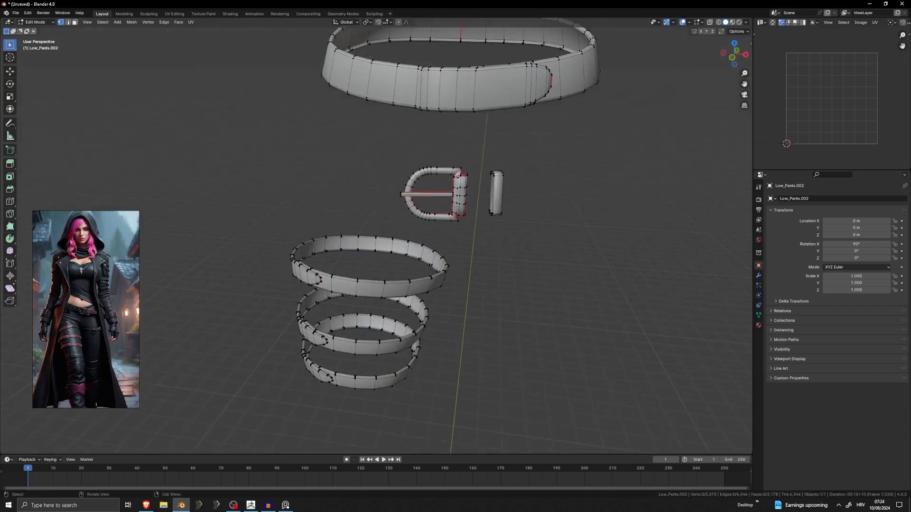
pyautogui.moveTo(456, 179); pyautogui.dragTo(622, 223, button='middle')
pyautogui.scroll(5, 622, 223)
pyautogui.moveTo(531, 225); pyautogui.dragTo(403, 233, button='middle')
pyautogui.keyDown('shift'); pyautogui.moveTo(600, 247); pyautogui.dragTo(394, 216, button='middle'); pyautogui.keyUp('shift')
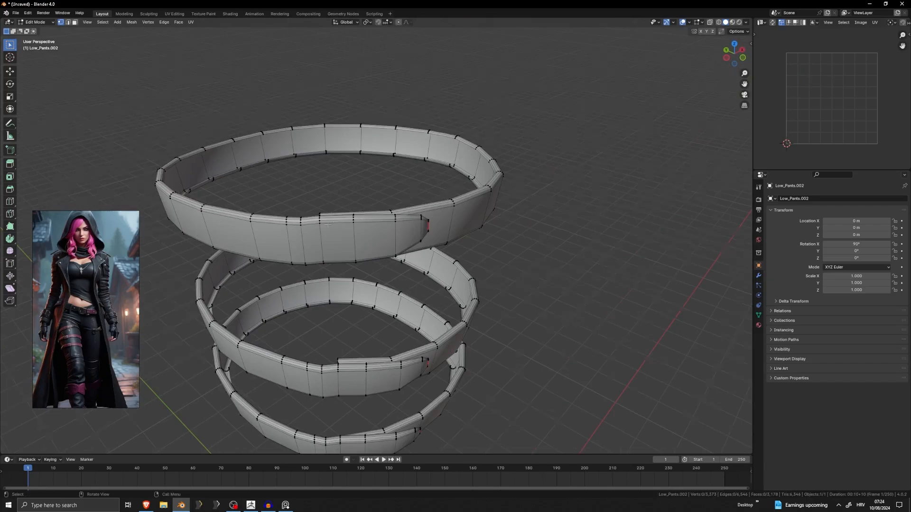
pyautogui.moveTo(327, 225); pyautogui.dragTo(319, 207, button='middle')
pyautogui.scroll(-4, 328, 150)
pyautogui.scroll(-5, 319, 207)
# Return to Object Mode and select the combined hood and belt mesh.
pyautogui.press('Tab')
pyautogui.click(427, 221)
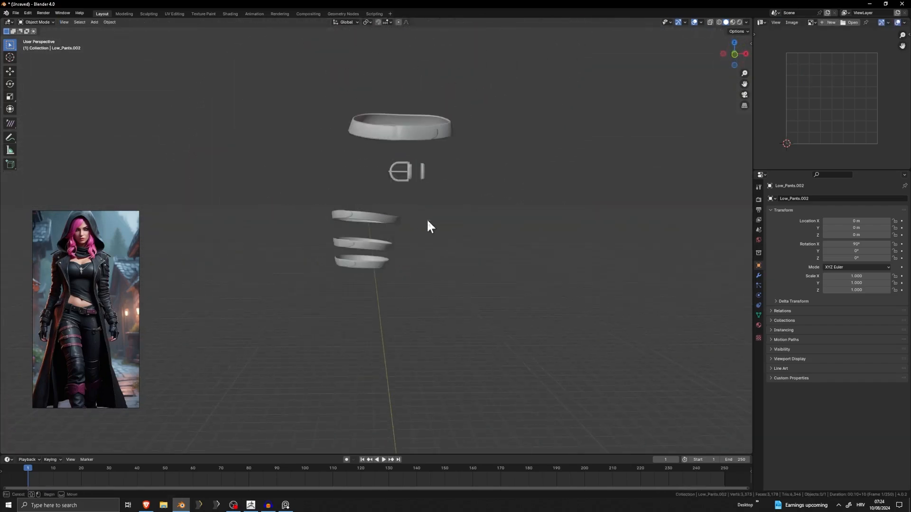
pyautogui.moveTo(427, 222); pyautogui.dragTo(414, 155, button='middle')
pyautogui.click(387, 116)
pyautogui.press('Tab')
pyautogui.press('Tab')
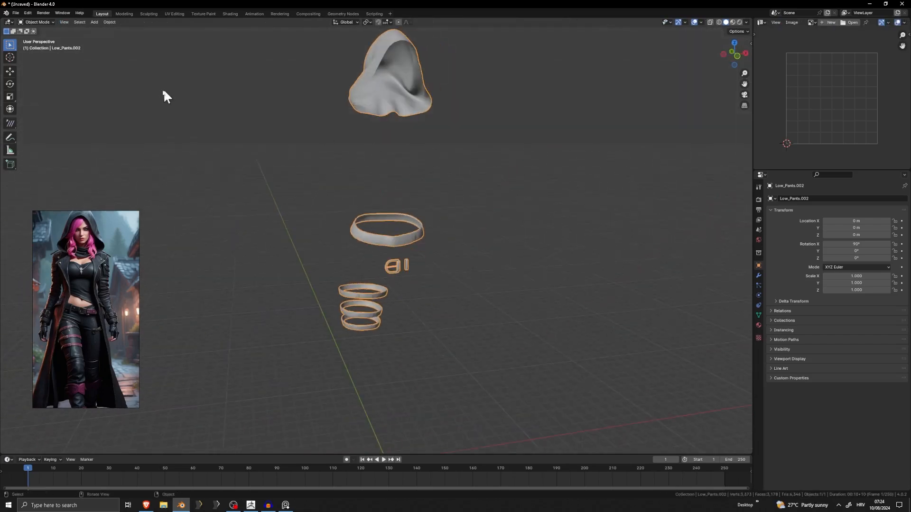
# Start a Wavefront OBJ export of the mesh and browse to the D:\3d\Skyrim\tutorial folder.
pyautogui.click(15, 13)
pyautogui.moveTo(41, 122)
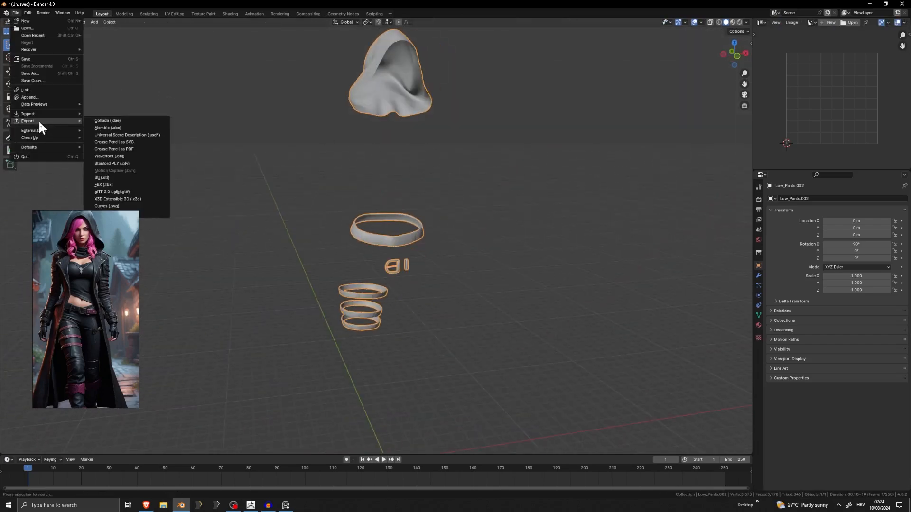
pyautogui.click(121, 156)
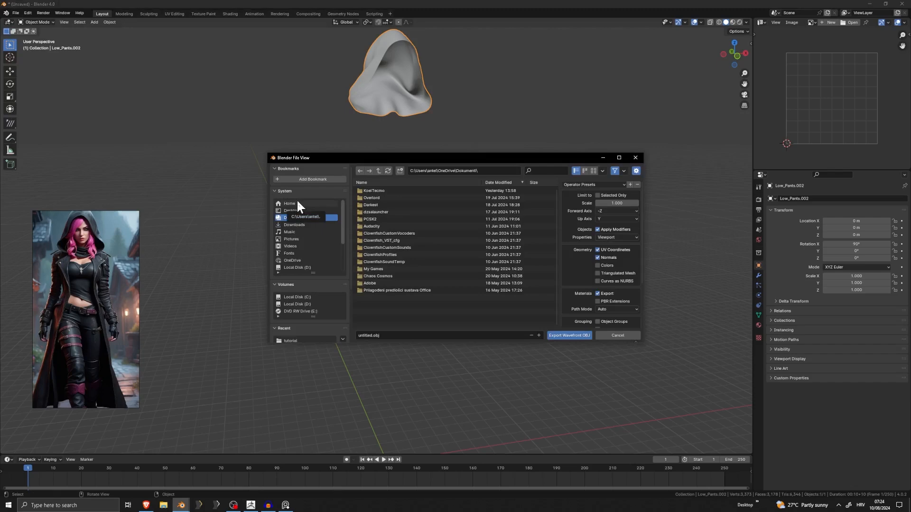
pyautogui.scroll(-2, 319, 239)
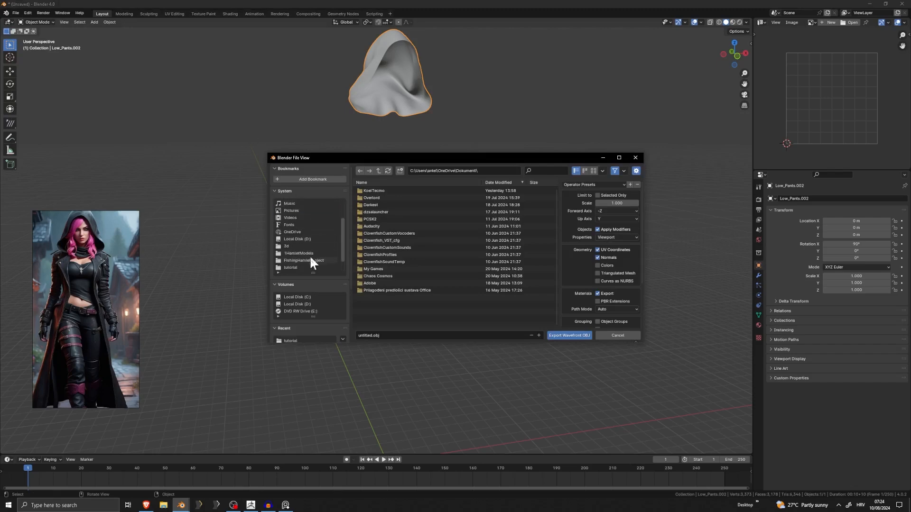
pyautogui.click(315, 247)
pyautogui.moveTo(435, 159); pyautogui.dragTo(694, 175)
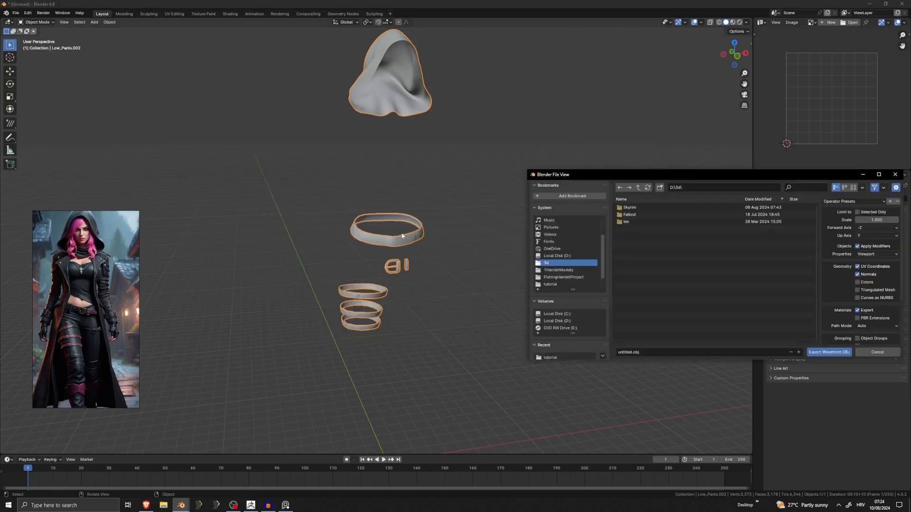
pyautogui.doubleClick(629, 208)
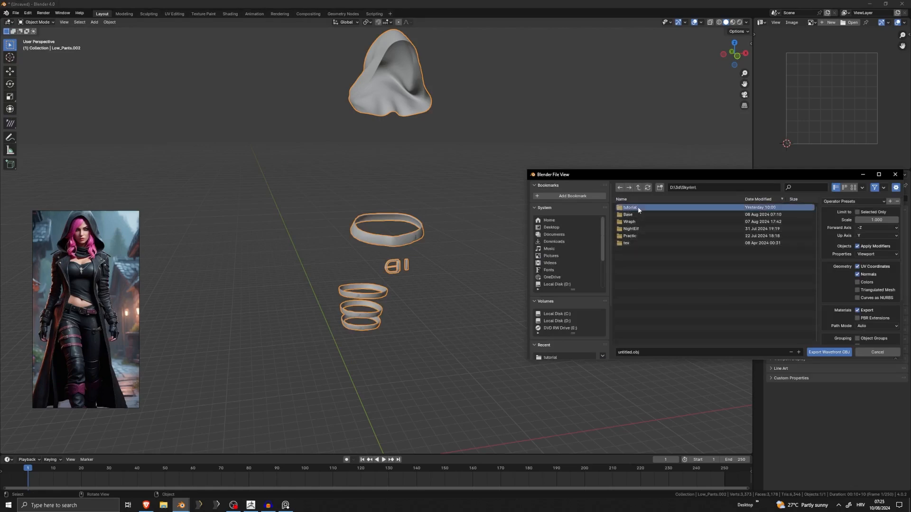
pyautogui.doubleClick(629, 207)
# Name the export file Tex_Hood&Belt and export the OBJ.
pyautogui.scroll(-3, 647, 314)
pyautogui.scroll(3, 636, 321)
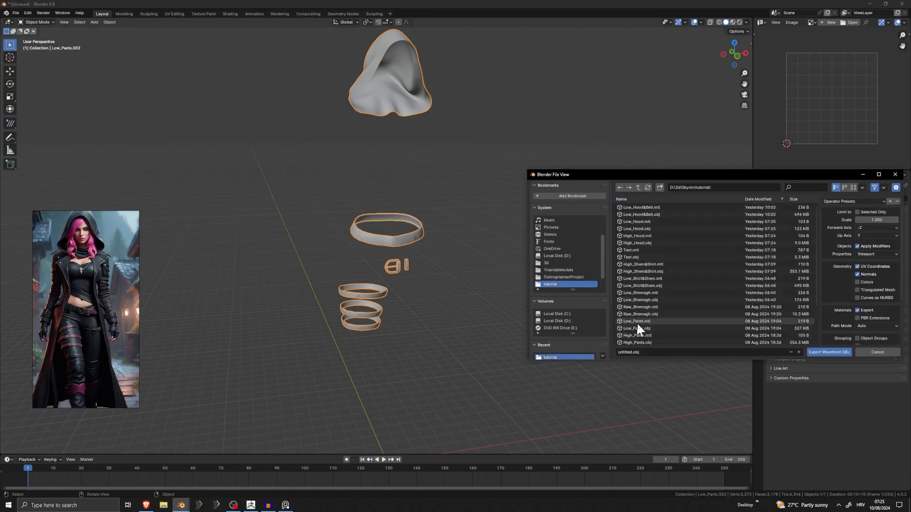
pyautogui.click(637, 353)
pyautogui.write('Tex_Hood&Belt')
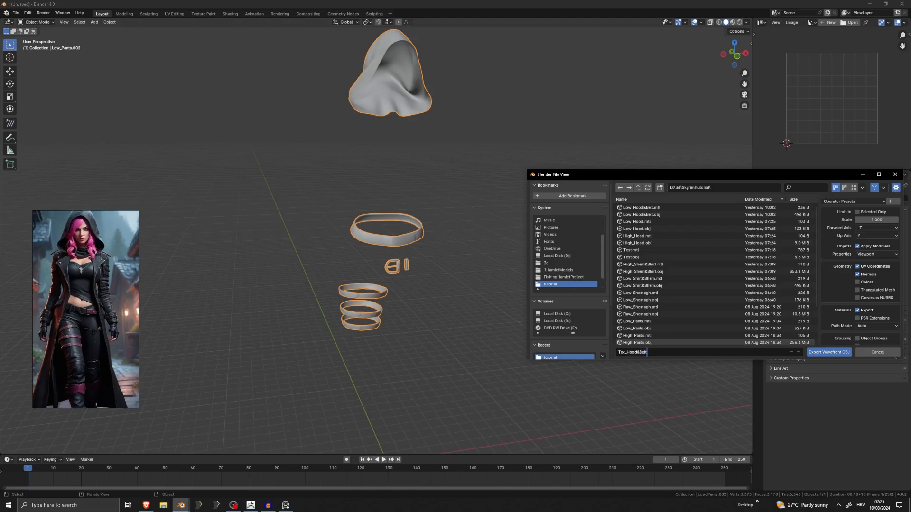
pyautogui.click(837, 352)
# Switch to ZBrush and delete the Low_Hood&Belt subtool with its old belts.
pyautogui.click(233, 506)
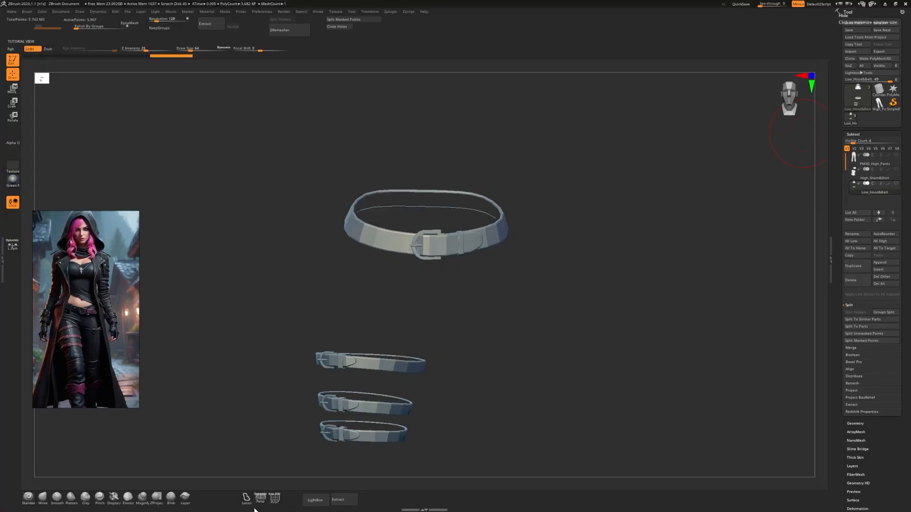
pyautogui.keyDown('alt'); pyautogui.moveTo(509, 307); pyautogui.dragTo(510, 266); pyautogui.keyUp('alt')
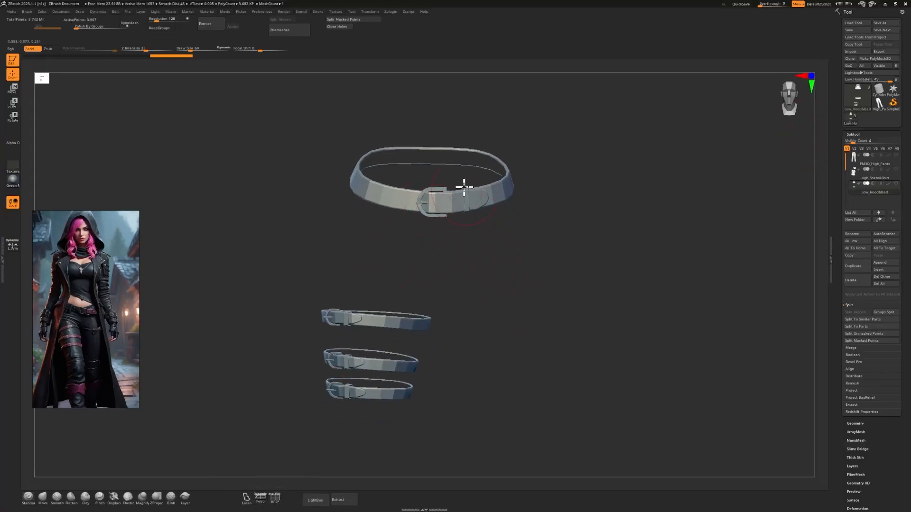
pyautogui.moveTo(326, 360); pyautogui.dragTo(522, 285)
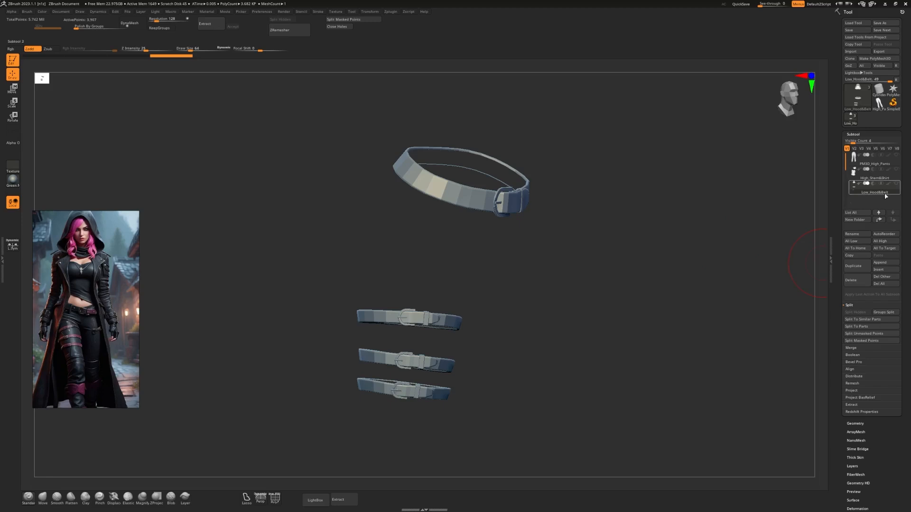
pyautogui.click(851, 280)
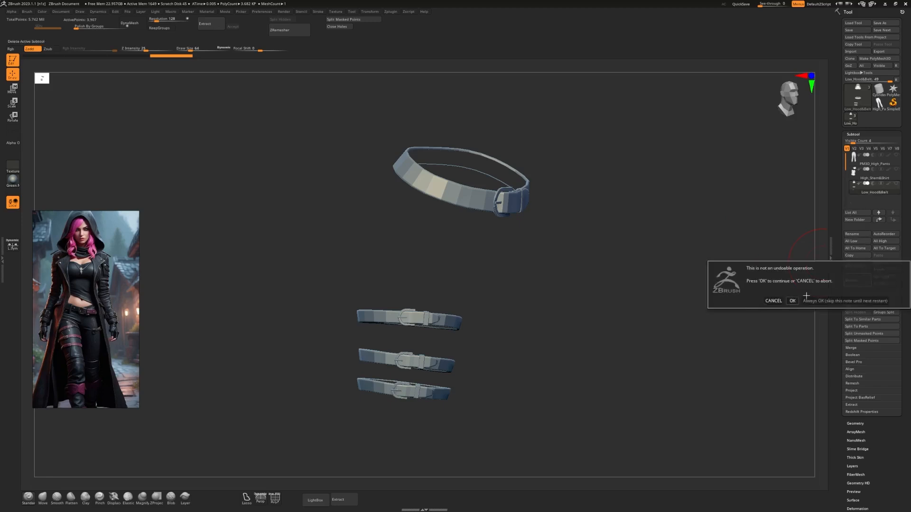
pyautogui.click(806, 301)
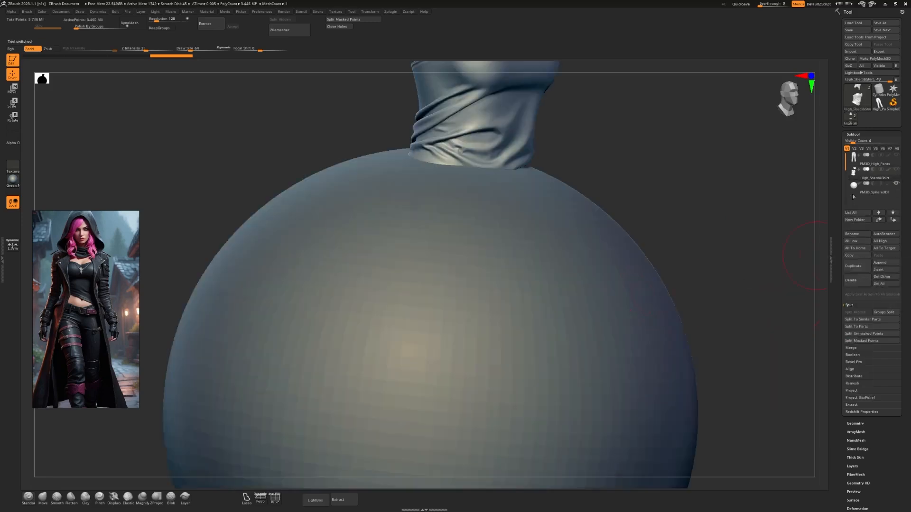
# Append a Sphere3D subtool and replace it by importing Tex_Hood&Belt.obj, with the file list set to Details view.
pyautogui.click(855, 186)
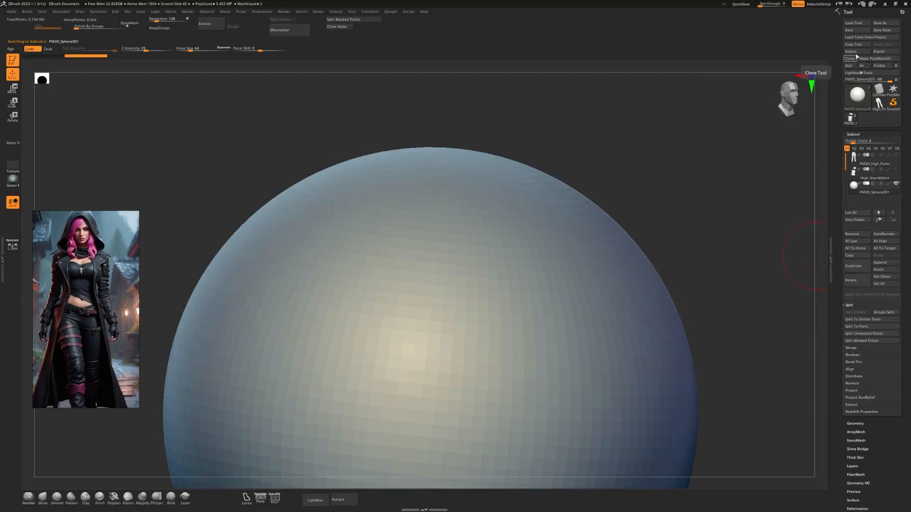
pyautogui.click(856, 53)
pyautogui.scroll(-3, 361, 180)
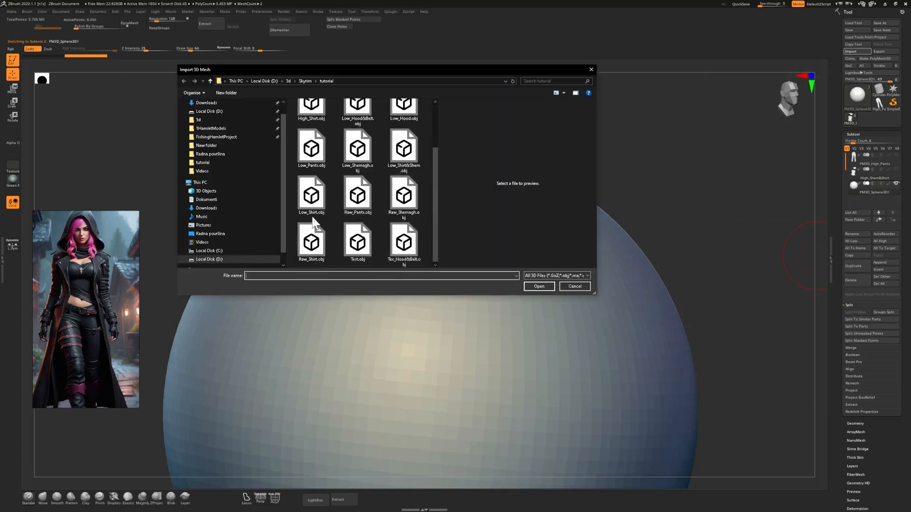
pyautogui.scroll(1, 313, 223)
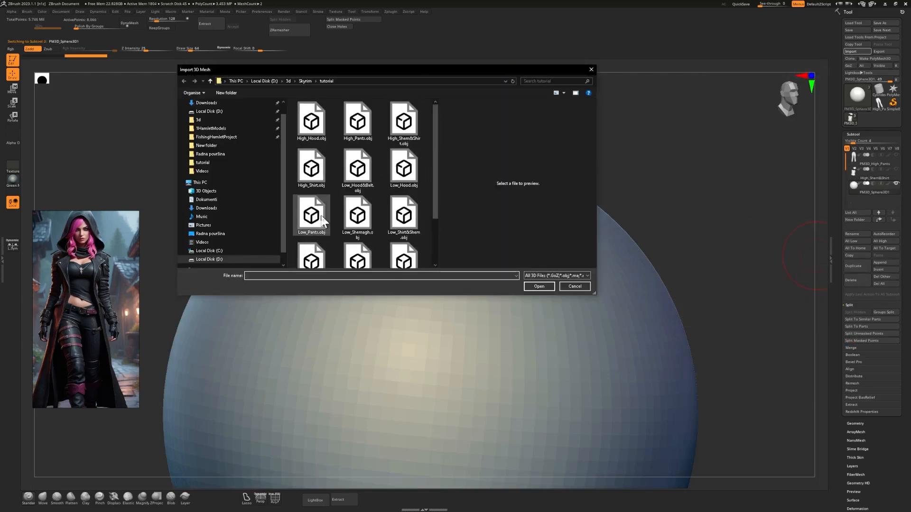
pyautogui.rightClick(420, 190)
pyautogui.moveTo(349, 206)
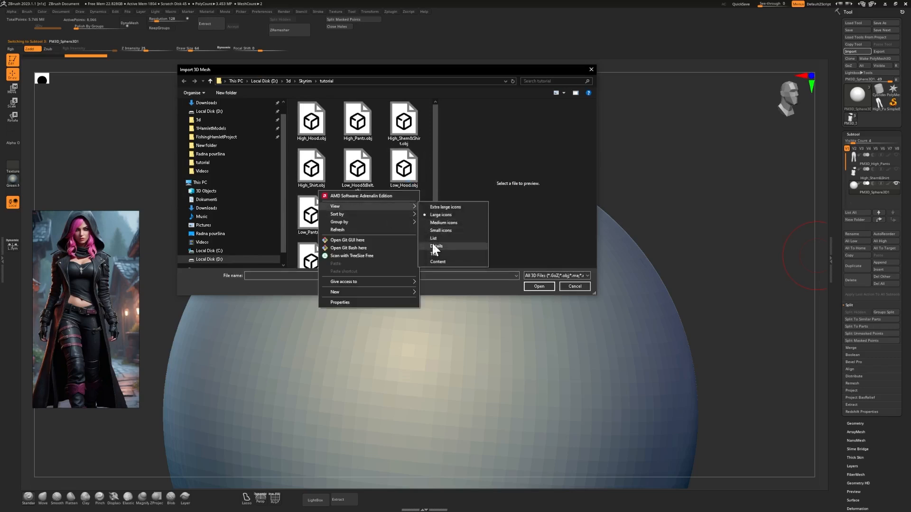
pyautogui.click(434, 246)
pyautogui.doubleClick(307, 216)
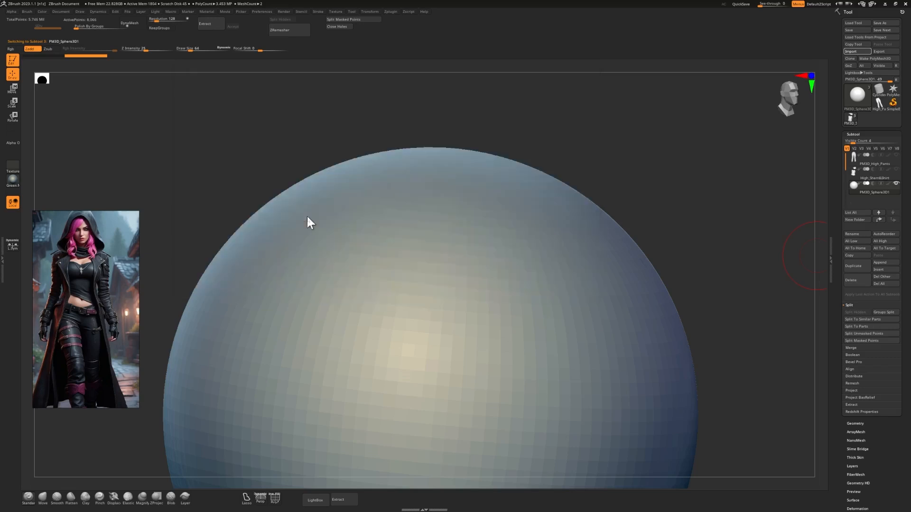
# Assign polygroups to the imported mesh with Auto Groups With UV and turn on the PolyFrame display.
pyautogui.moveTo(806, 80); pyautogui.dragTo(810, 75)
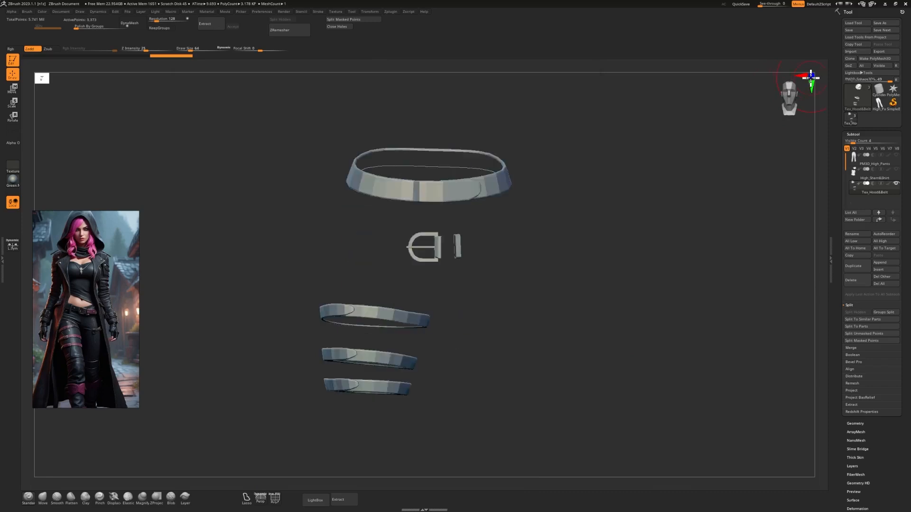
pyautogui.moveTo(612, 370)
pyautogui.keyDown('ctrl'); pyautogui.mouseDown(button='right')
pyautogui.moveTo(604, 318)
pyautogui.moveTo(592, 308)
pyautogui.moveTo(605, 370)
pyautogui.mouseUp(button='right'); pyautogui.keyUp('ctrl')
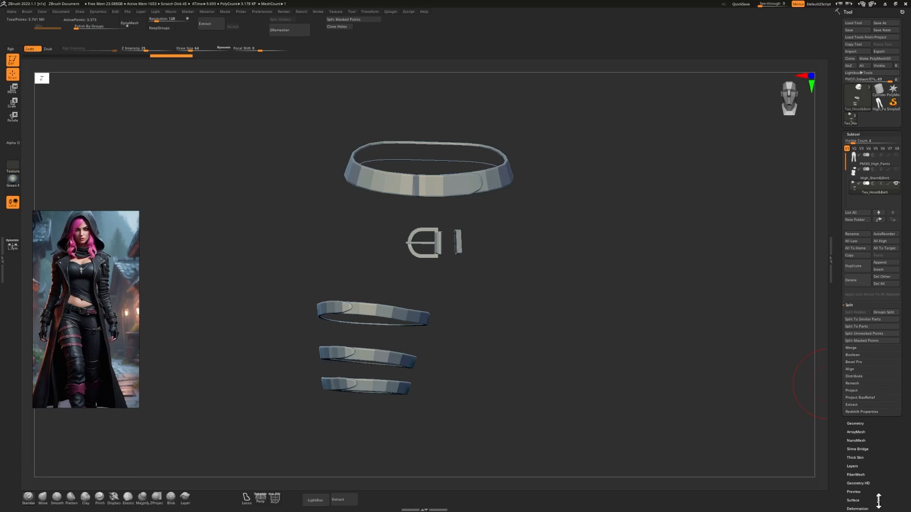
pyautogui.moveTo(878, 501); pyautogui.dragTo(896, 437)
pyautogui.click(863, 361)
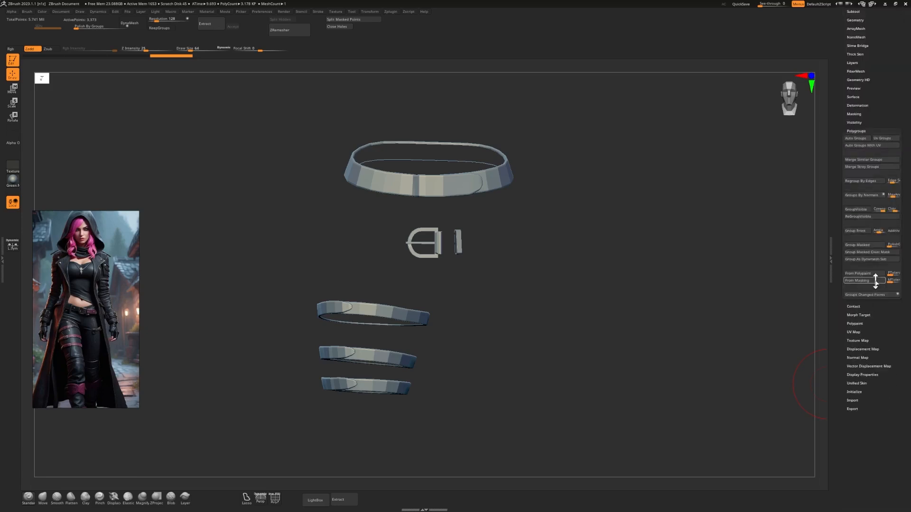
pyautogui.click(862, 145)
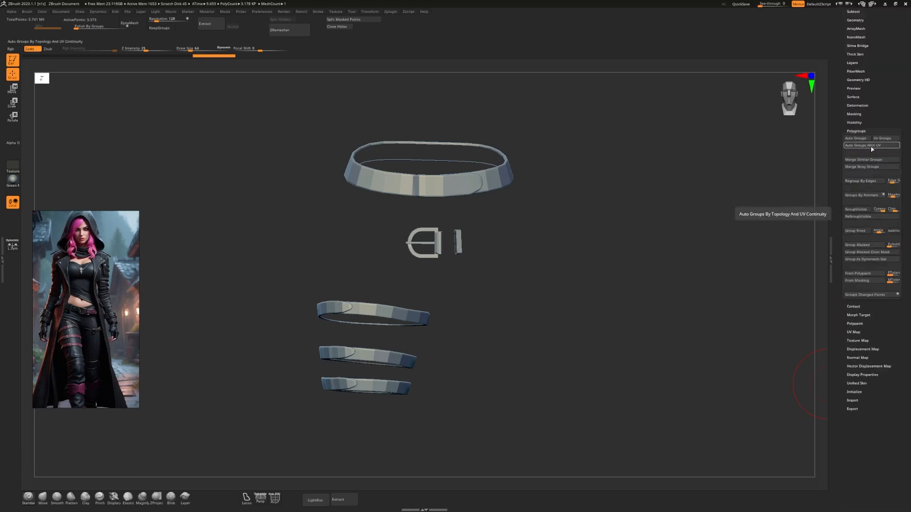
pyautogui.hotkey('shift', 'f')
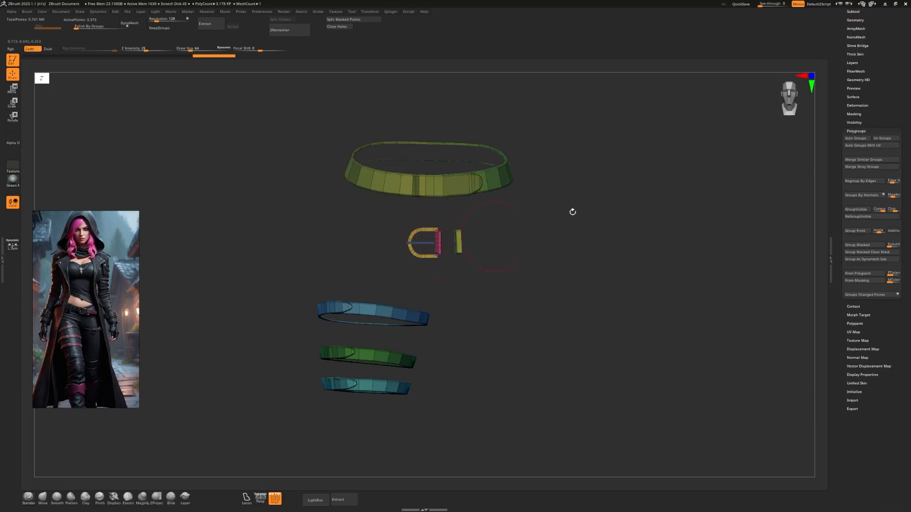
# Try CreaseAll on the hood and belt mesh, inspect the buckle's edges, and undo the crease.
pyautogui.moveTo(861, 30); pyautogui.dragTo(862, 102)
pyautogui.click(864, 142)
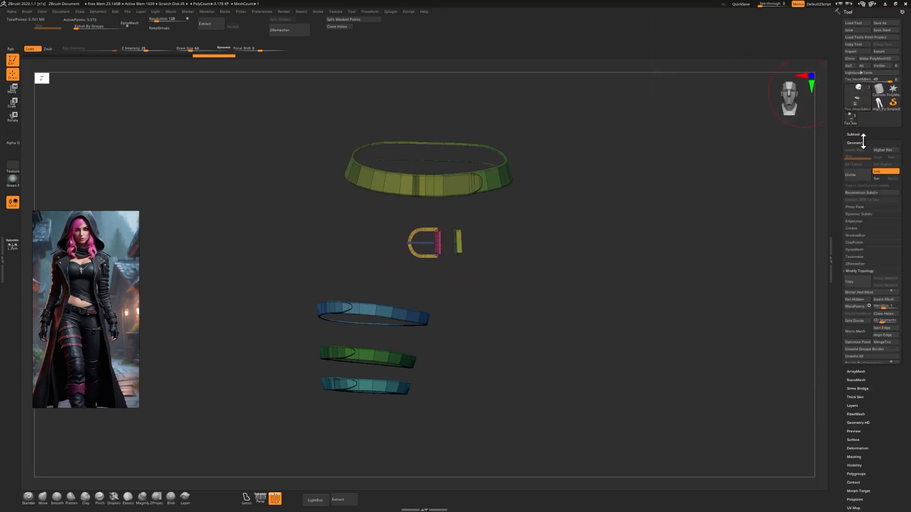
pyautogui.click(855, 228)
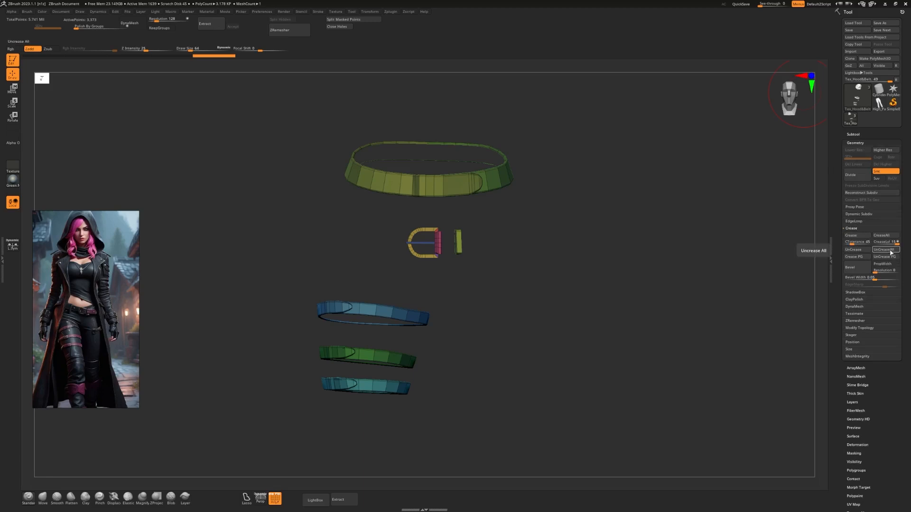
pyautogui.click(885, 236)
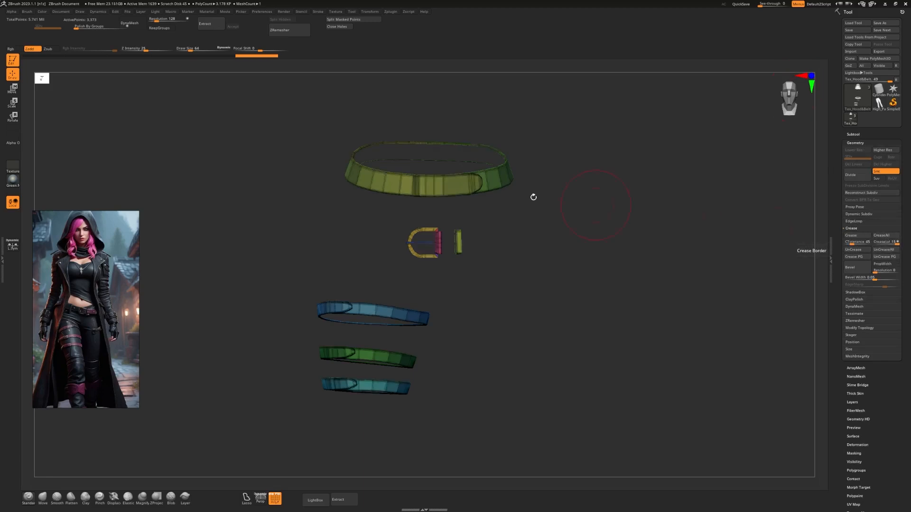
pyautogui.keyDown('alt'); pyautogui.moveTo(515, 239); pyautogui.dragTo(584, 299); pyautogui.keyUp('alt')
pyautogui.hotkey('ctrl', 'z')
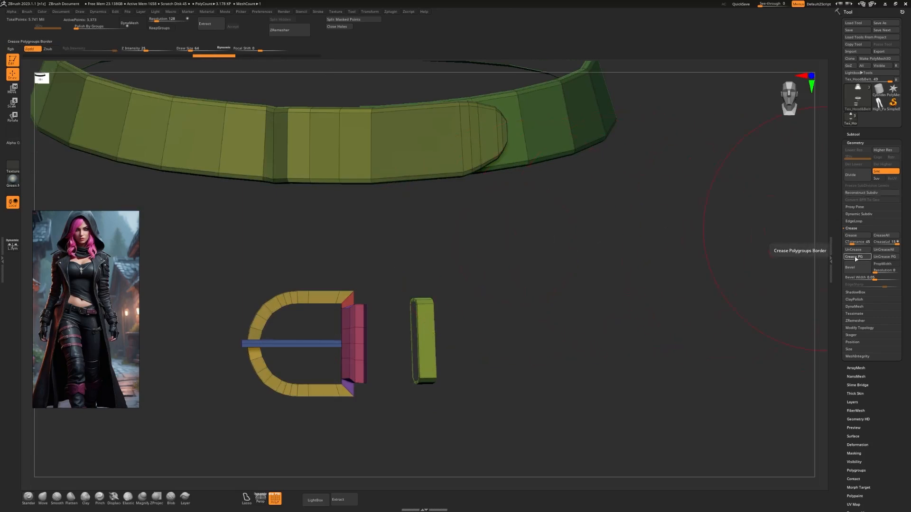
# Crease the mesh's polygroup borders with Crease PG.
pyautogui.click(411, 152)
pyautogui.moveTo(467, 214); pyautogui.dragTo(470, 213)
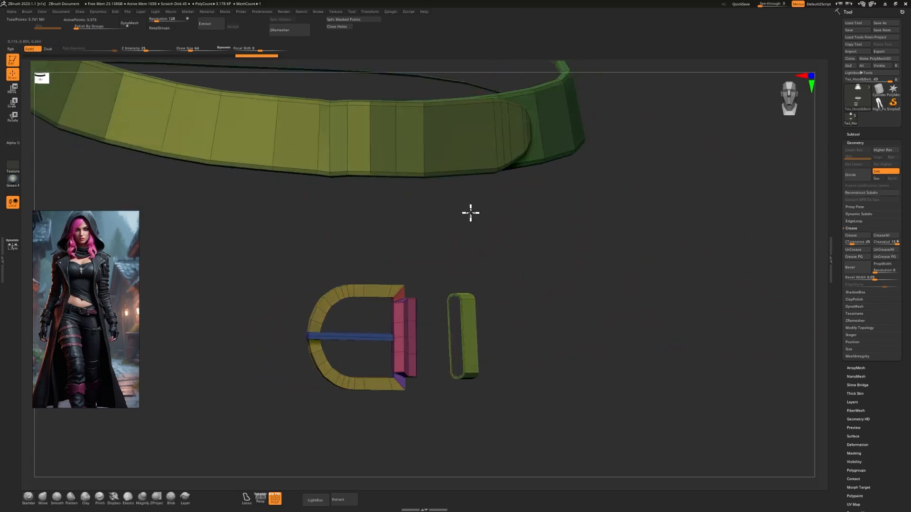
# Preview the creased belt and buckle with two subdivisions and return to the base mesh.
pyautogui.moveTo(666, 202)
pyautogui.keyDown('ctrl'); pyautogui.mouseDown(button='right')
pyautogui.moveTo(655, 167)
pyautogui.moveTo(640, 189)
pyautogui.moveTo(584, 228)
pyautogui.mouseUp(button='right'); pyautogui.keyUp('ctrl')
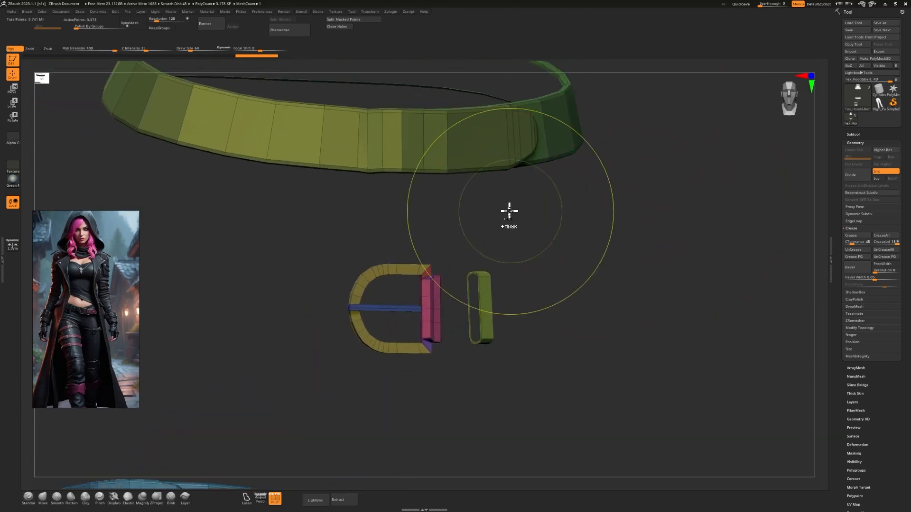
pyautogui.hotkey('ctrl', 'd')
pyautogui.hotkey('ctrl', 'd')
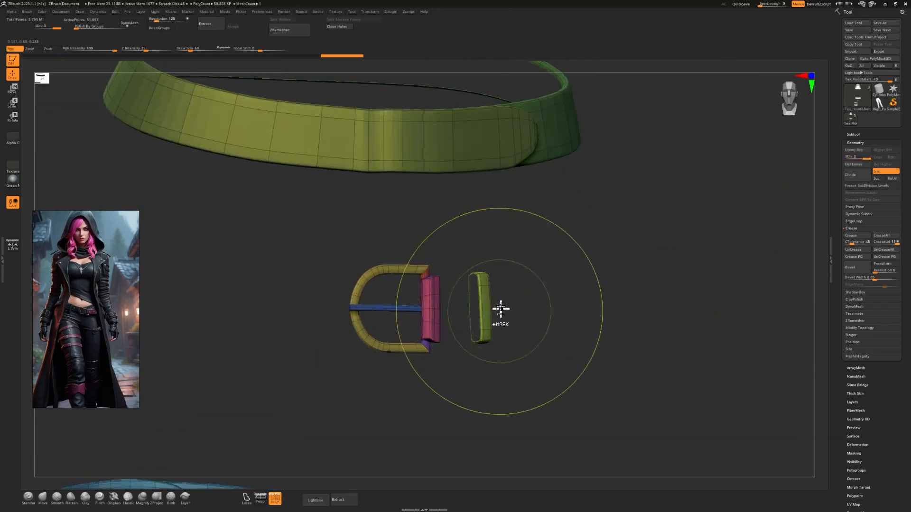
pyautogui.hotkey('shift', 'd')
pyautogui.hotkey('shift', 'd')
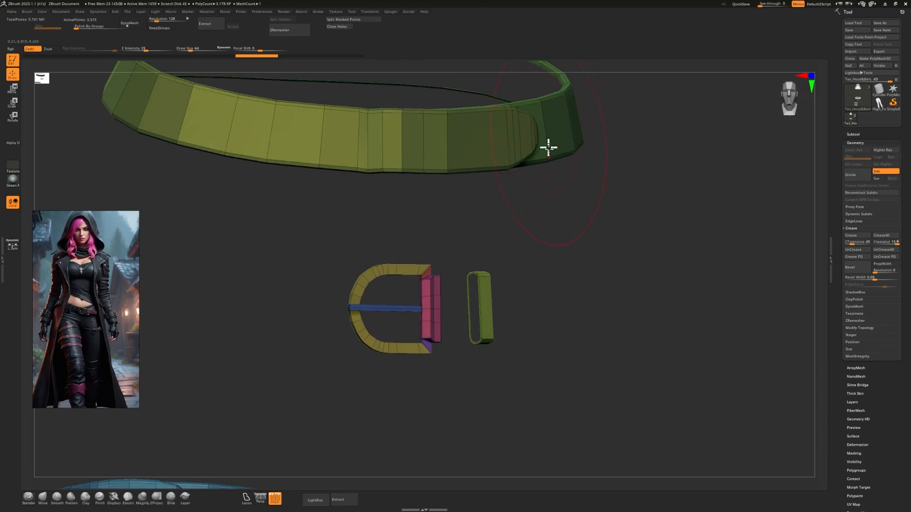
# Switch to the ZModeler brush with a smaller draw size and set its edge action to Crease with the EdgeLoop Complete target.
pyautogui.keyDown('alt'); pyautogui.moveTo(506, 240); pyautogui.dragTo(551, 301); pyautogui.keyUp('alt')
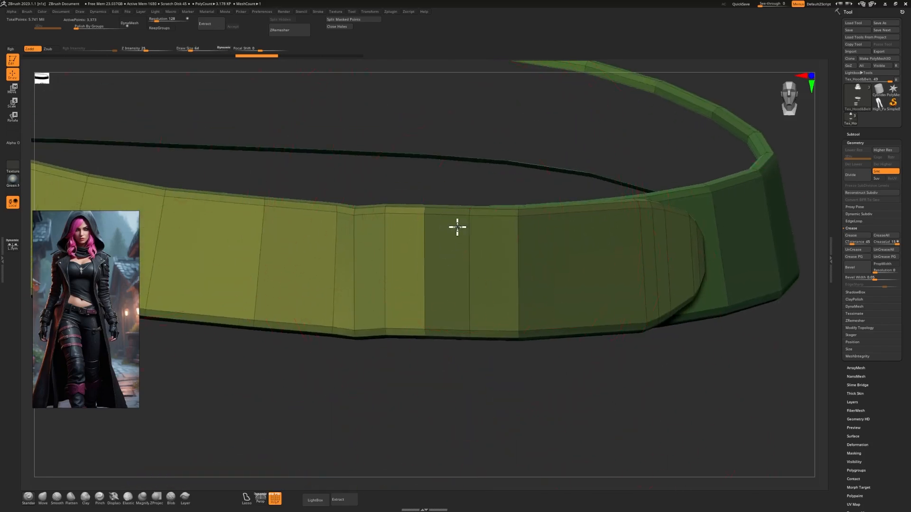
pyautogui.press('s')
pyautogui.moveTo(450, 226); pyautogui.dragTo(445, 227)
pyautogui.press('b')
pyautogui.press('z')
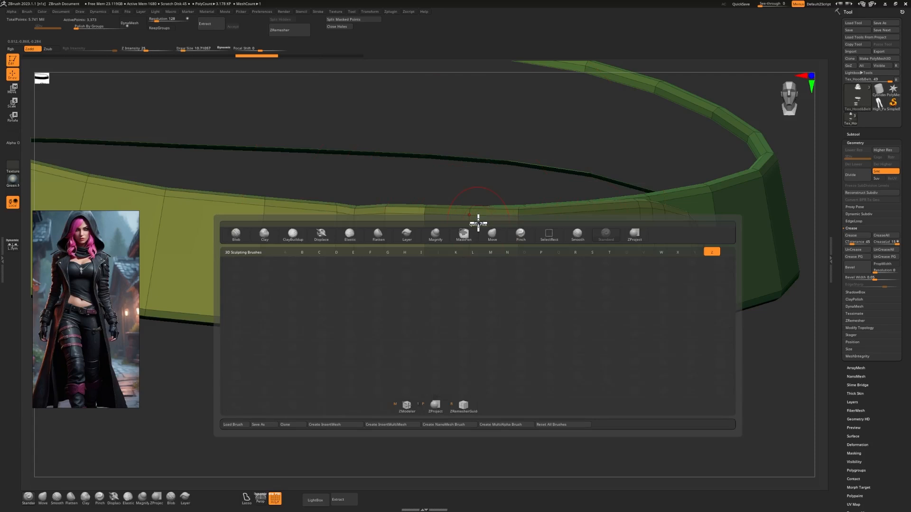
pyautogui.click(406, 406)
pyautogui.press('b')
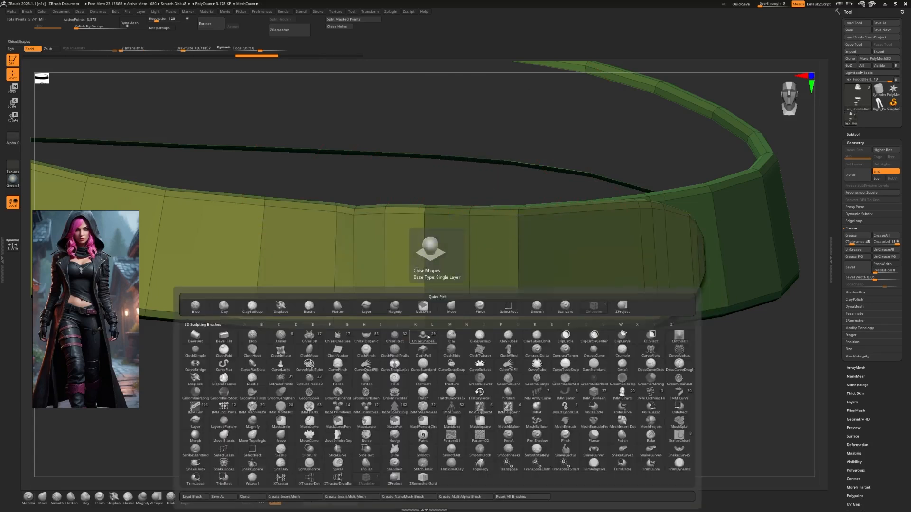
pyautogui.click(363, 483)
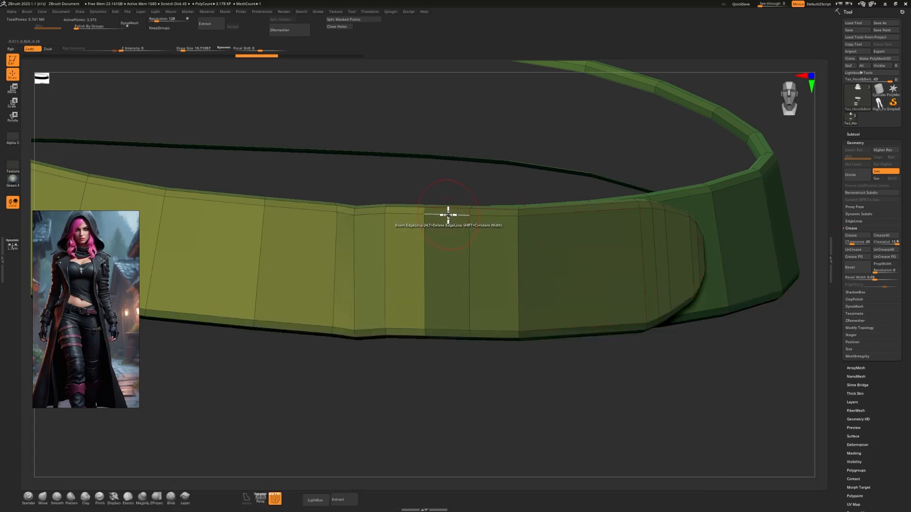
pyautogui.press('space')
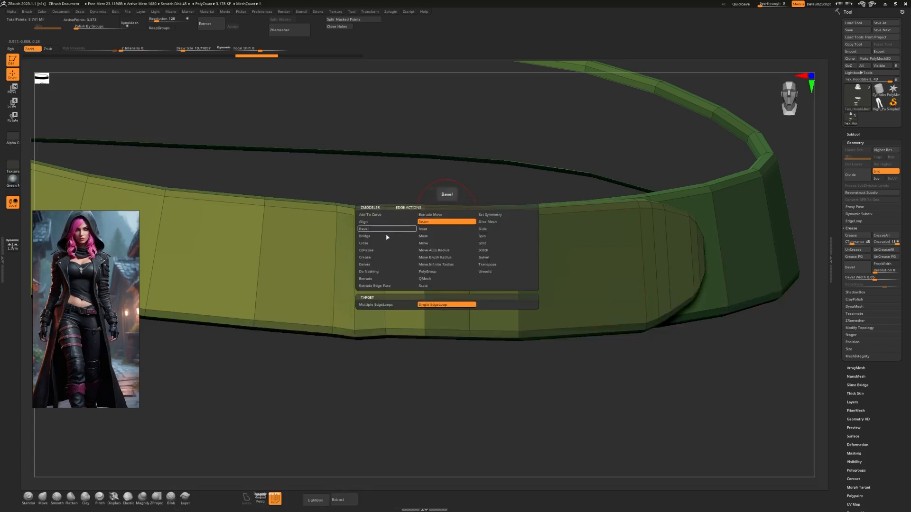
pyautogui.click(373, 258)
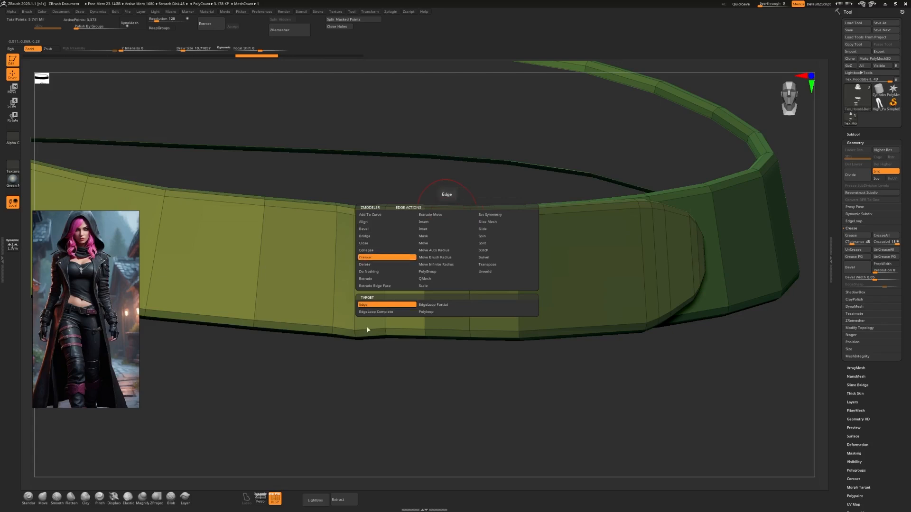
pyautogui.click(375, 312)
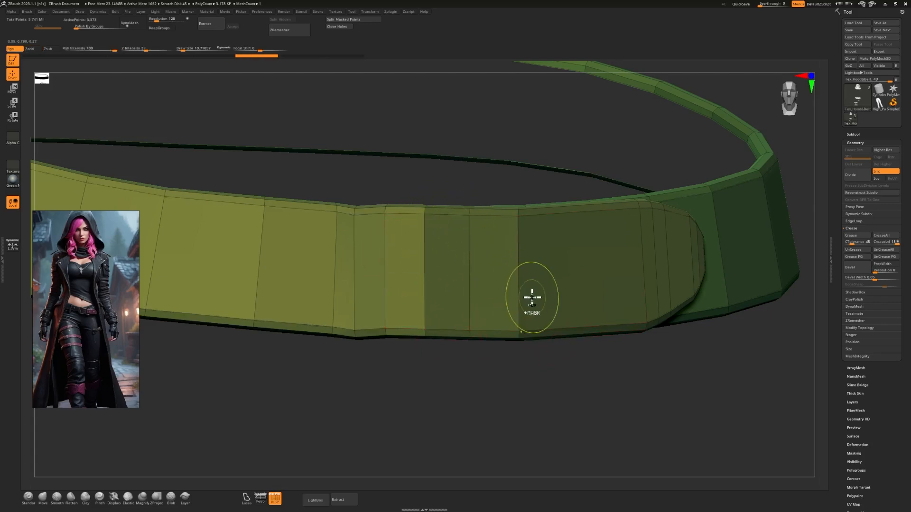
# Preview the belt's overlapping strap end with two subdivisions and undo the divisions.
pyautogui.hotkey('ctrl', 'd')
pyautogui.hotkey('ctrl', 'd')
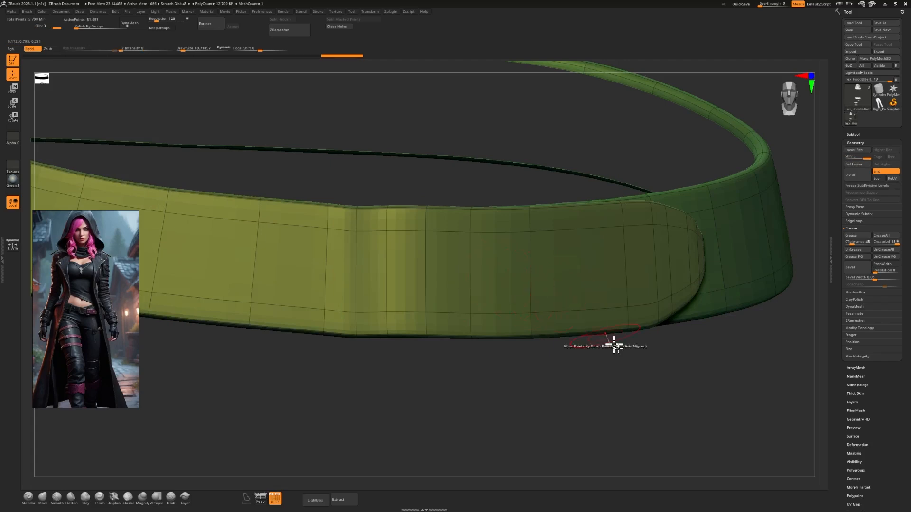
pyautogui.moveTo(615, 345); pyautogui.dragTo(632, 356)
pyautogui.hotkey('ctrl', 'z')
pyautogui.hotkey('ctrl', 'z')
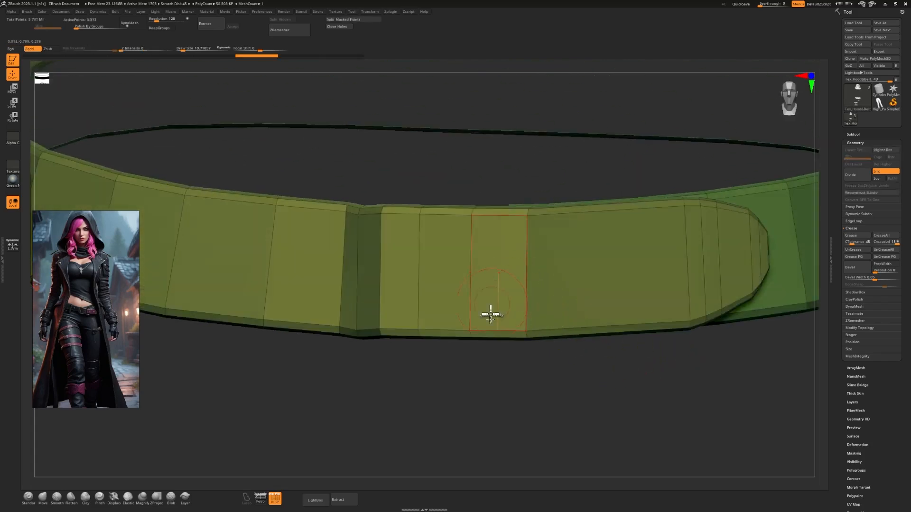
# Check the belt's smoothed front section with two subdivisions and PolyFrame off, and restore the base level and PolyFrame display.
pyautogui.moveTo(501, 371); pyautogui.dragTo(501, 373)
pyautogui.click(464, 265)
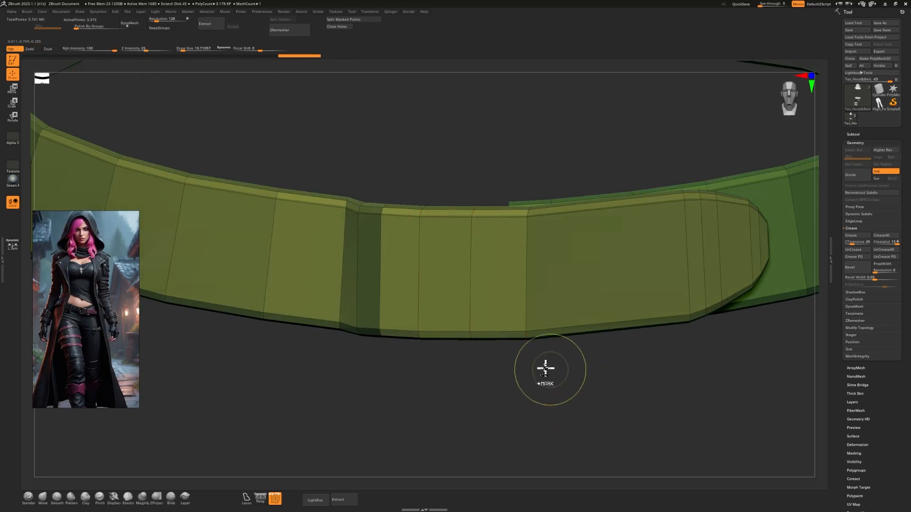
pyautogui.hotkey('ctrl', 'd')
pyautogui.hotkey('ctrl', 'd')
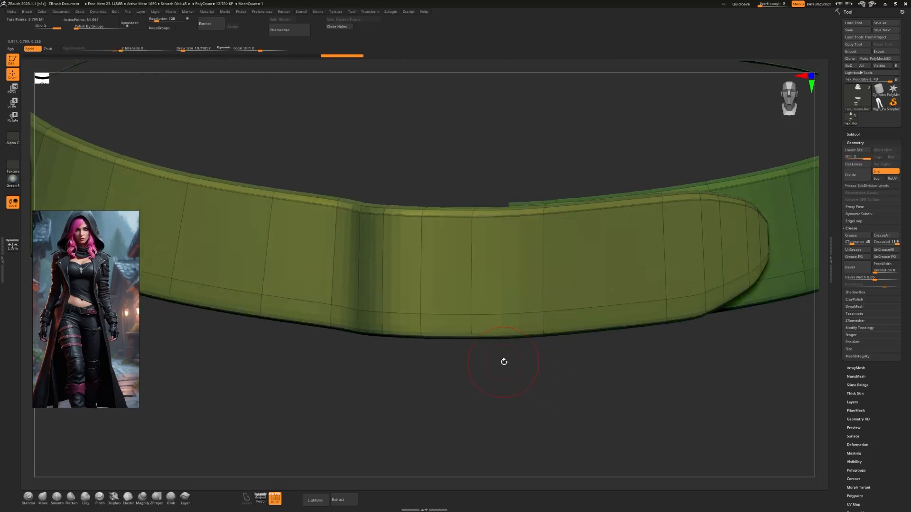
pyautogui.hotkey('shift', 'f')
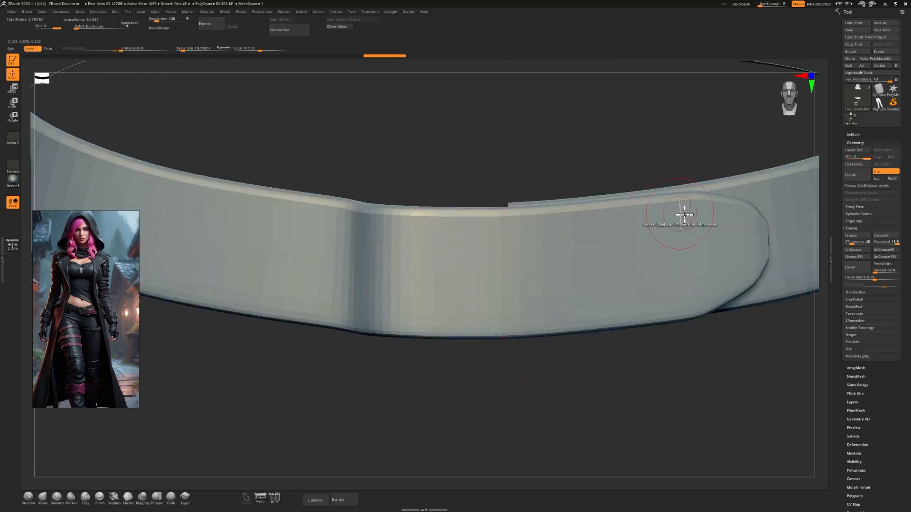
pyautogui.hotkey('shift', 'd')
pyautogui.hotkey('shift', 'd')
pyautogui.hotkey('shift', 'f')
# Examine the strap's lower edge and the belt's overlapping end from several angles.
pyautogui.moveTo(468, 360); pyautogui.dragTo(460, 336)
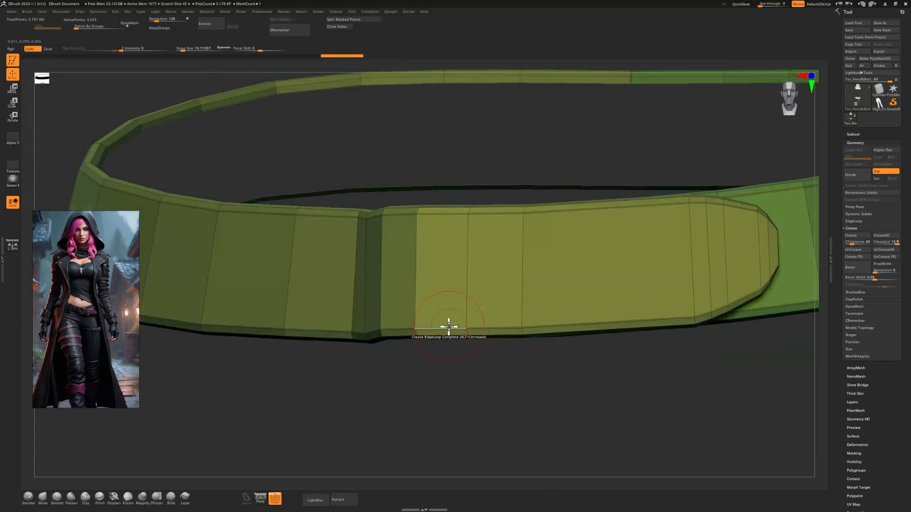
pyautogui.moveTo(474, 375); pyautogui.dragTo(446, 321)
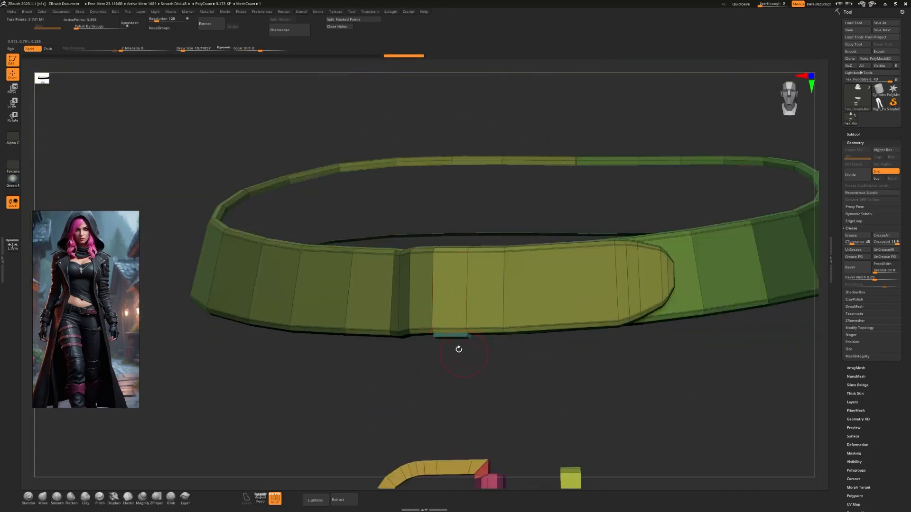
pyautogui.moveTo(484, 366); pyautogui.dragTo(442, 326)
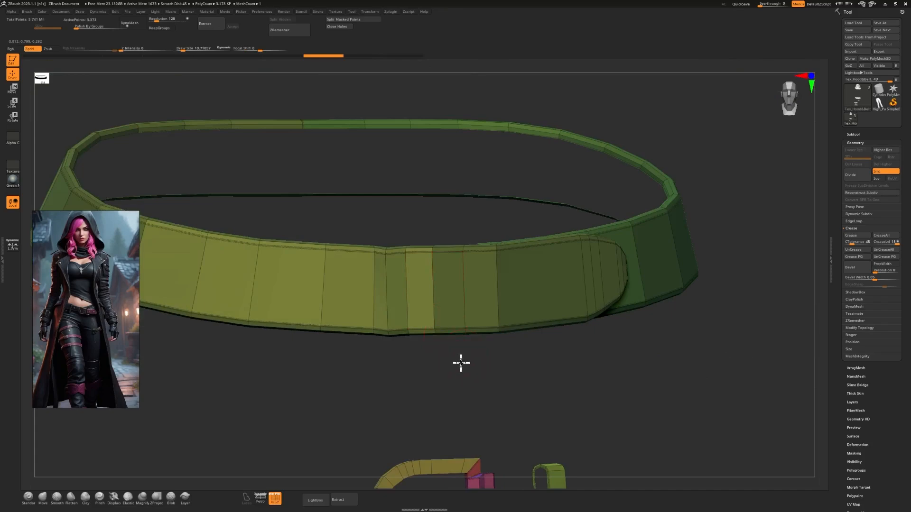
pyautogui.moveTo(461, 363); pyautogui.dragTo(503, 383)
pyautogui.moveTo(536, 332); pyautogui.dragTo(270, 209)
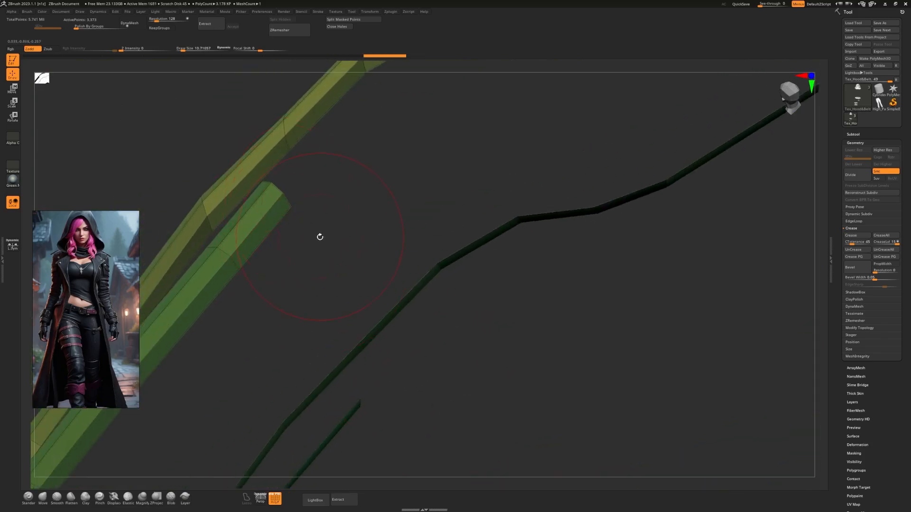
pyautogui.moveTo(320, 237)
pyautogui.mouseDown()
pyautogui.moveTo(195, 167)
pyautogui.moveTo(204, 159)
pyautogui.mouseUp()
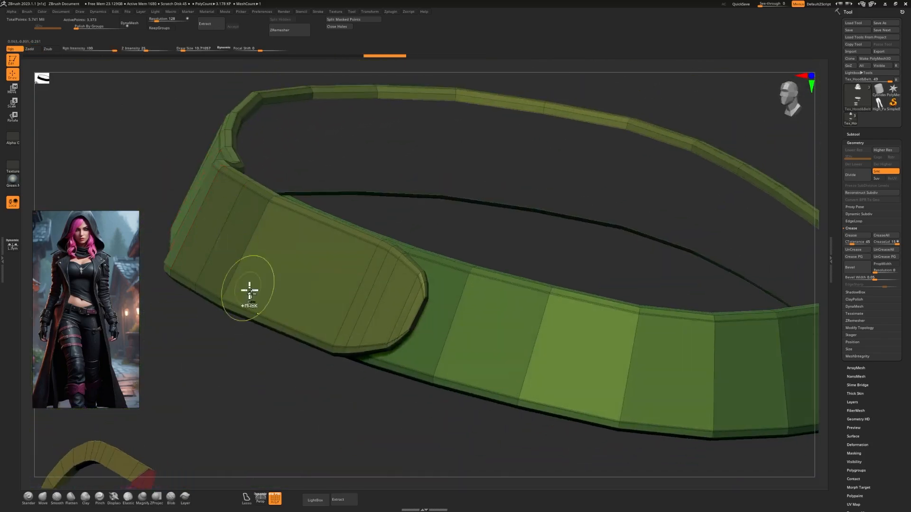
pyautogui.moveTo(250, 291); pyautogui.dragTo(489, 249)
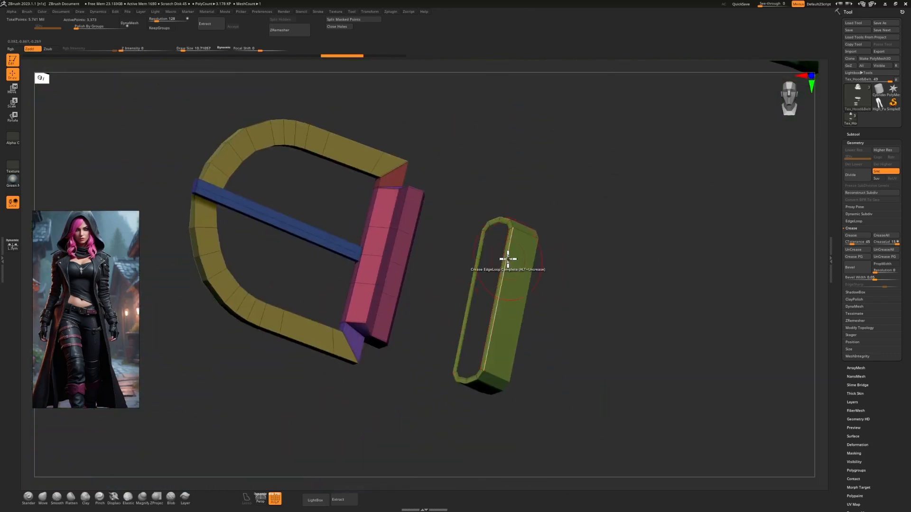
# Compare the buckle and belt keeper at two subdivisions and at the base level with PolyFrame off.
pyautogui.moveTo(587, 262); pyautogui.dragTo(656, 327)
pyautogui.hotkey('ctrl', 'd')
pyautogui.hotkey('ctrl', 'd')
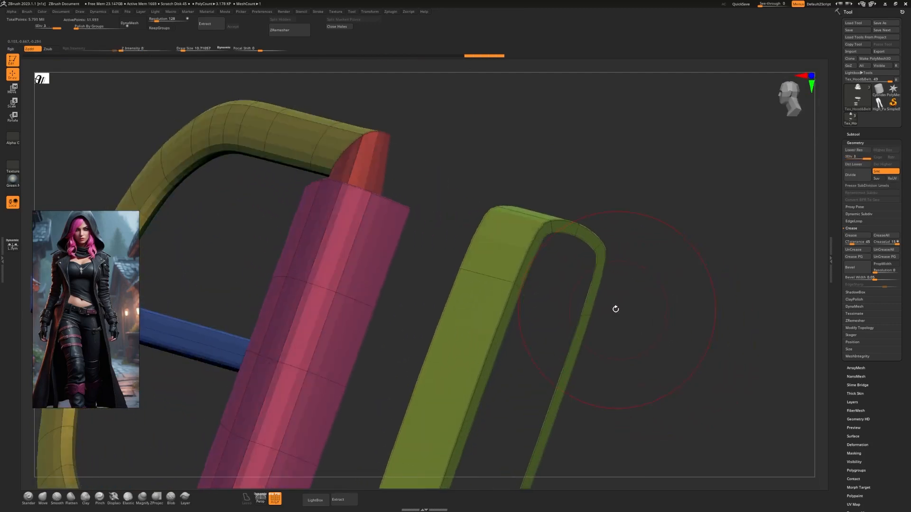
pyautogui.hotkey('shift', 'd')
pyautogui.hotkey('shift', 'd')
pyautogui.hotkey('shift', 'f')
pyautogui.press('f')
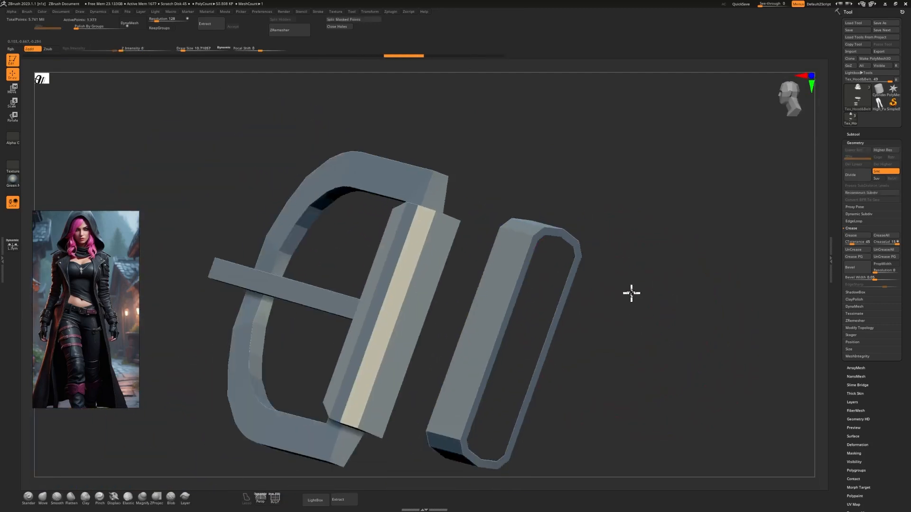
pyautogui.moveTo(607, 244); pyautogui.dragTo(619, 290)
pyautogui.keyDown('alt'); pyautogui.moveTo(356, 178); pyautogui.dragTo(636, 197); pyautogui.keyUp('alt')
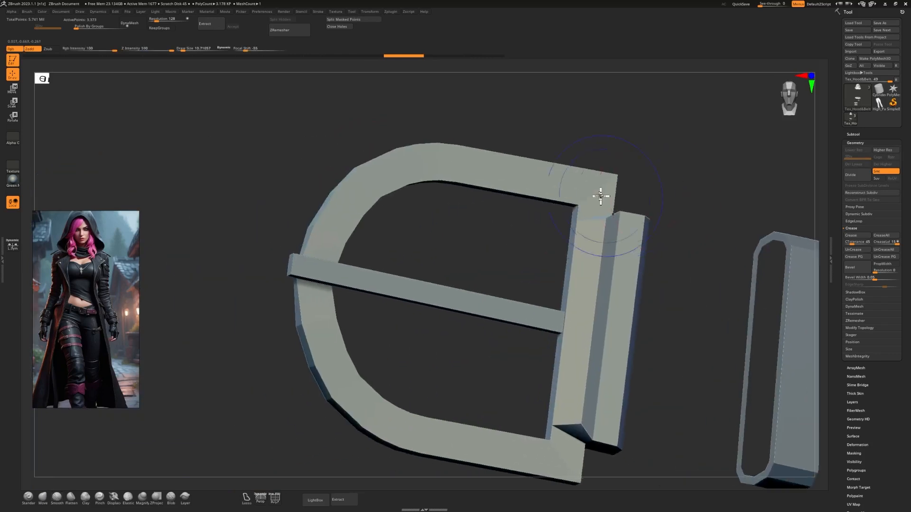
pyautogui.hotkey('shift', 'f')
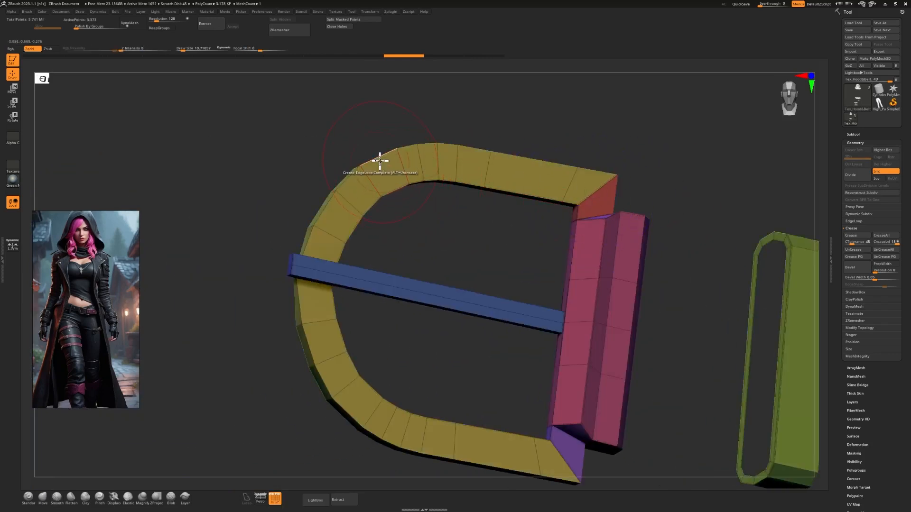
# Try creasing two edge loops across the buckle frame's rounded corner and preview them with two subdivisions.
pyautogui.click(291, 263)
pyautogui.moveTo(379, 259); pyautogui.dragTo(402, 267)
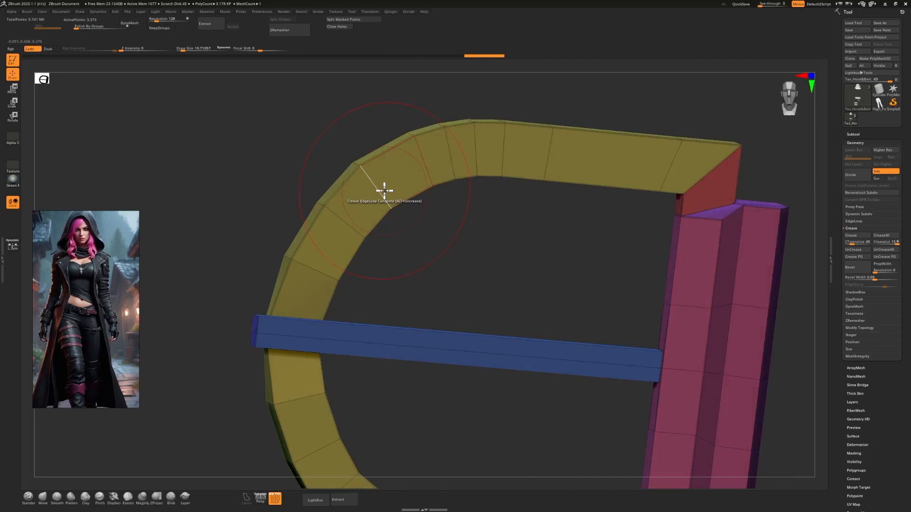
pyautogui.click(384, 190)
pyautogui.click(452, 155)
pyautogui.hotkey('ctrl', 'd')
pyautogui.hotkey('shift', 'f')
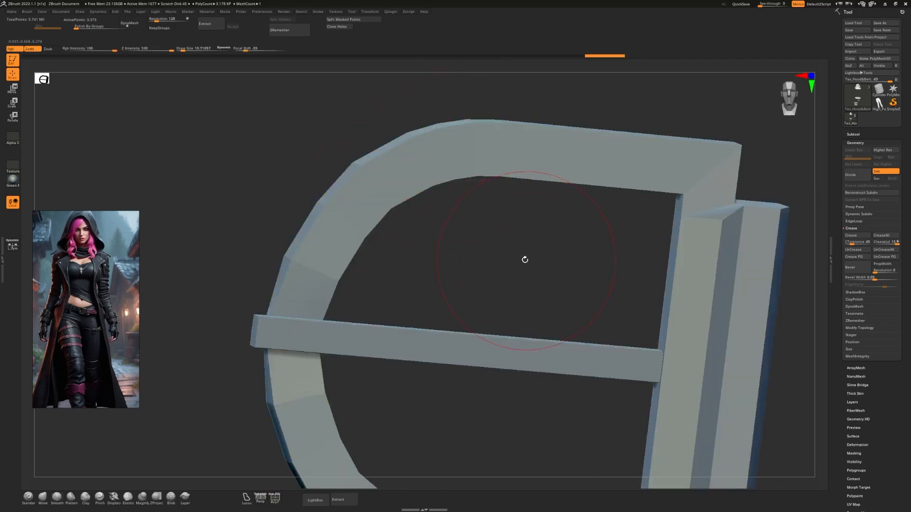
pyautogui.hotkey('ctrl', 'd')
pyautogui.hotkey('shift', 'f')
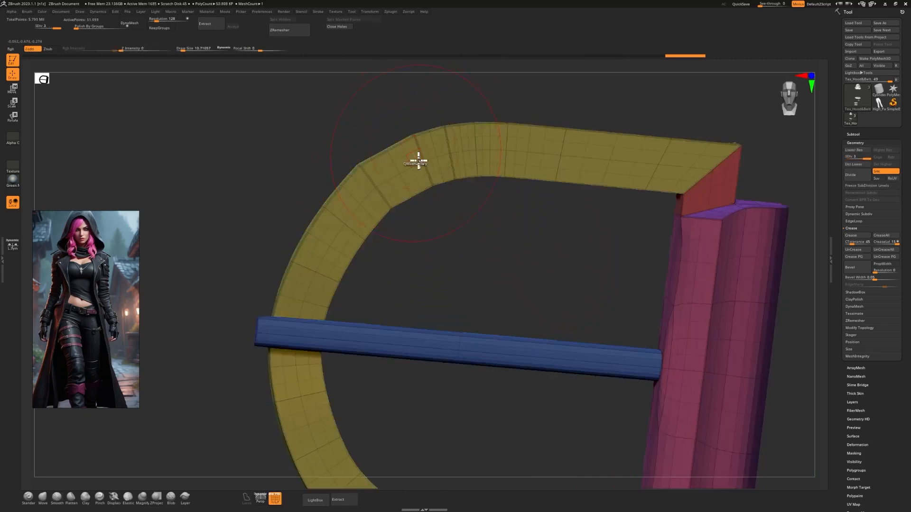
pyautogui.hotkey('shift', 'd')
pyautogui.hotkey('shift', 'd')
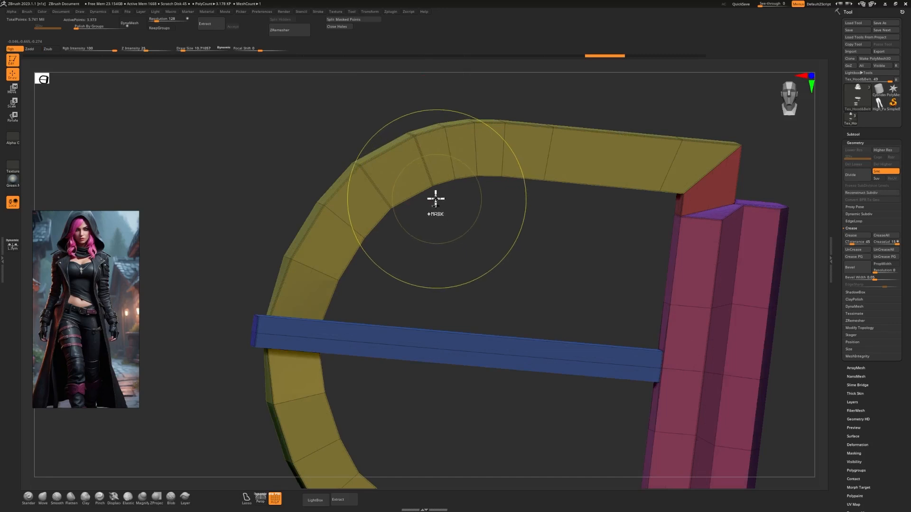
# Crease the edge loops on the buckle frame's curved outer rim and at its mitred corner with the ZModeler brush.
pyautogui.press('b')
pyautogui.press('z')
pyautogui.press('m')
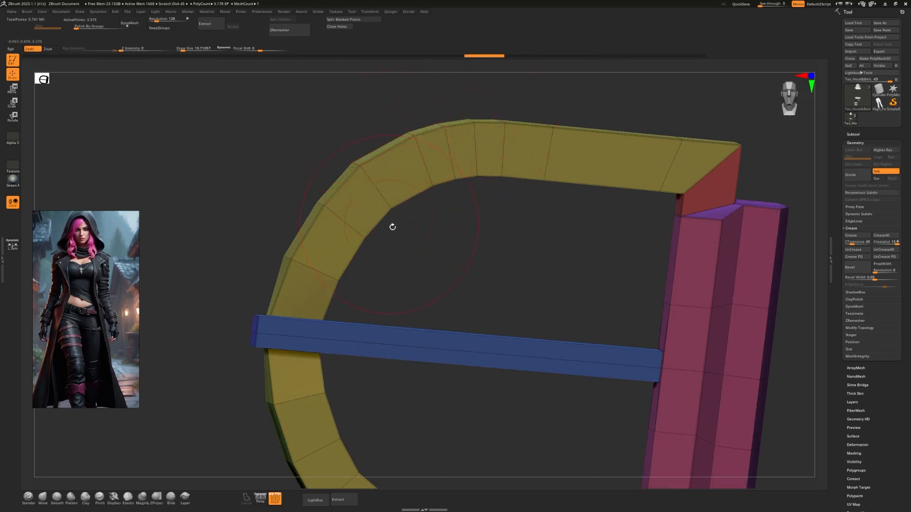
pyautogui.moveTo(431, 260); pyautogui.dragTo(445, 265)
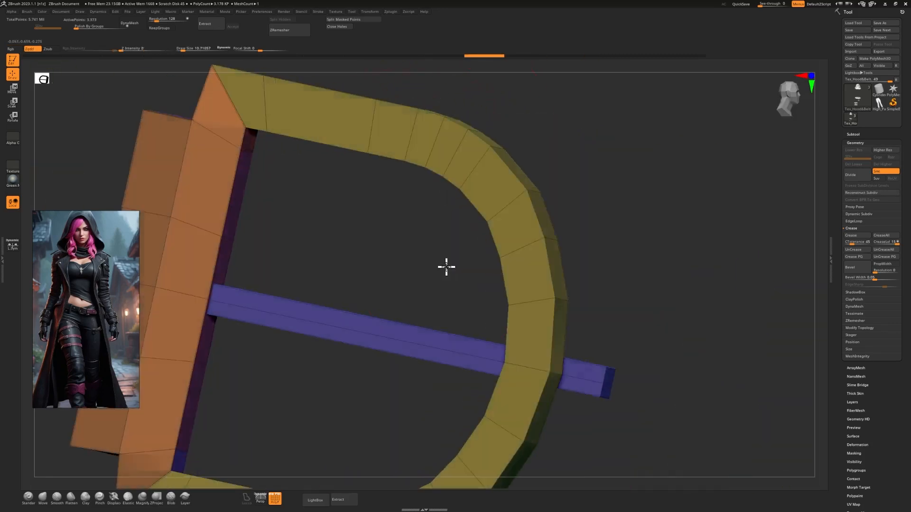
pyautogui.click(514, 172)
pyautogui.moveTo(474, 203); pyautogui.dragTo(601, 137)
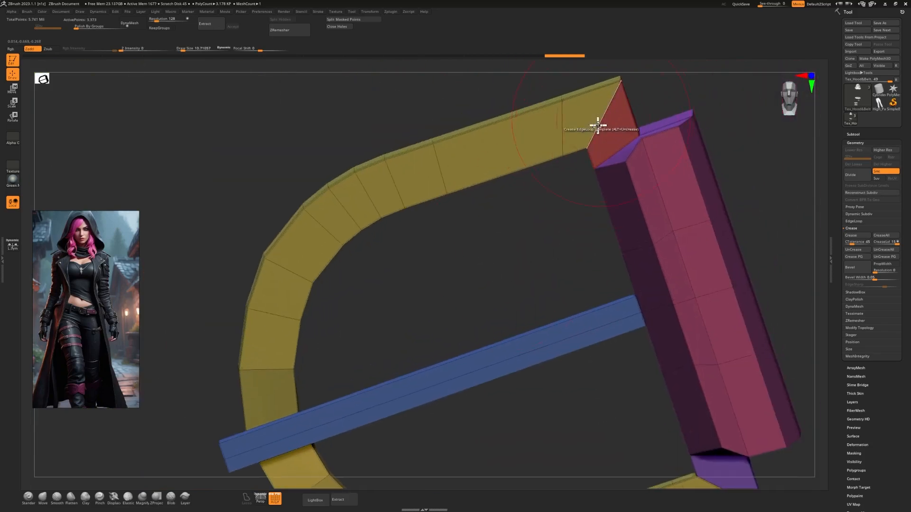
pyautogui.click(598, 126)
# Crease the edge loops around the upper end face of the buckle's faceted bar, beside the frame's mitred corner.
pyautogui.keyDown('alt'); pyautogui.moveTo(544, 247); pyautogui.dragTo(424, 109); pyautogui.keyUp('alt')
pyautogui.keyDown('alt'); pyautogui.moveTo(503, 307); pyautogui.dragTo(454, 250); pyautogui.keyUp('alt')
pyautogui.click(556, 292)
pyautogui.moveTo(736, 374); pyautogui.dragTo(650, 329)
pyautogui.moveTo(603, 298)
pyautogui.mouseDown()
pyautogui.moveTo(586, 299)
pyautogui.moveTo(608, 280)
pyautogui.moveTo(608, 331)
pyautogui.moveTo(541, 318)
pyautogui.mouseUp()
pyautogui.moveTo(248, 224); pyautogui.dragTo(318, 241)
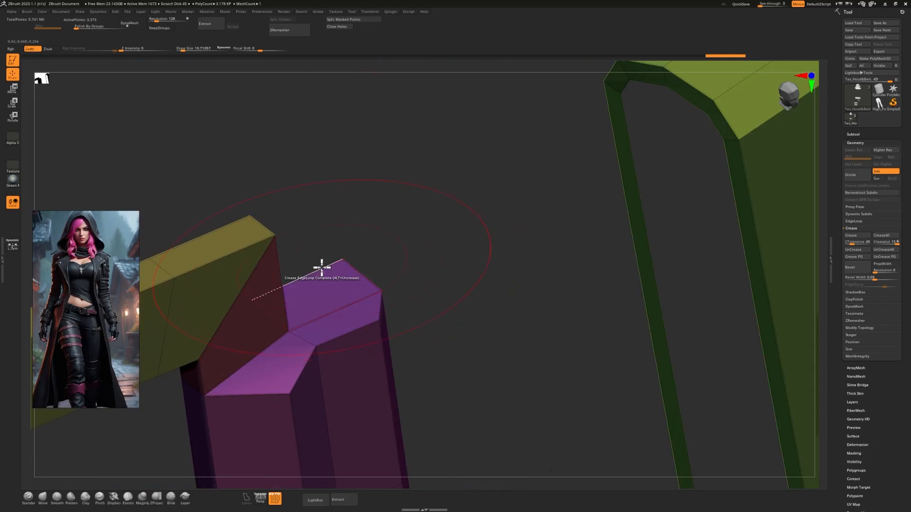
pyautogui.moveTo(362, 270); pyautogui.dragTo(419, 211)
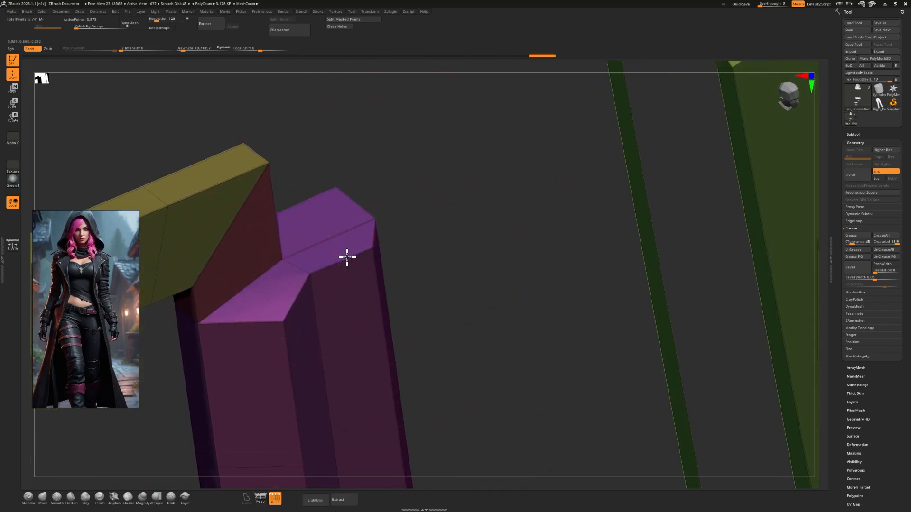
pyautogui.moveTo(422, 274); pyautogui.dragTo(368, 258)
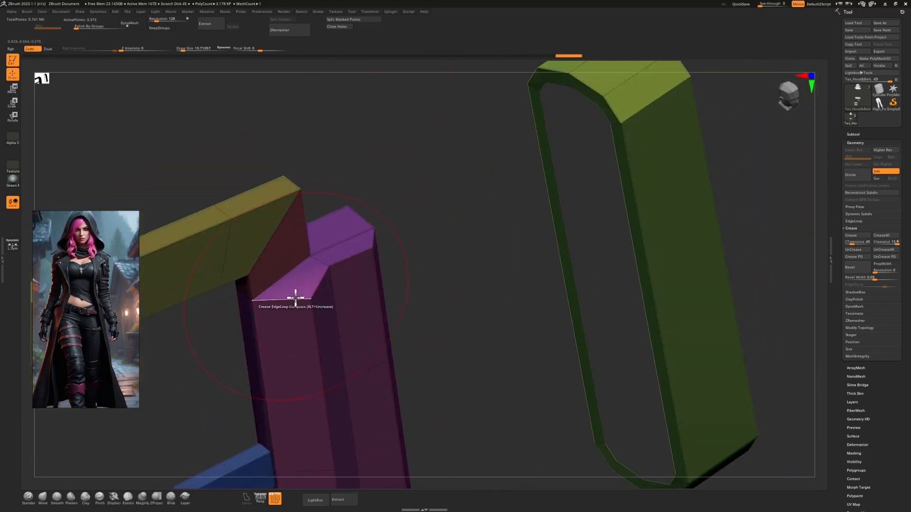
# Crease the matching edge loops at the lower end of the buckle's faceted bar with the ZModeler brush.
pyautogui.moveTo(428, 317); pyautogui.dragTo(477, 254)
pyautogui.moveTo(517, 292); pyautogui.dragTo(533, 335)
pyautogui.click(533, 335)
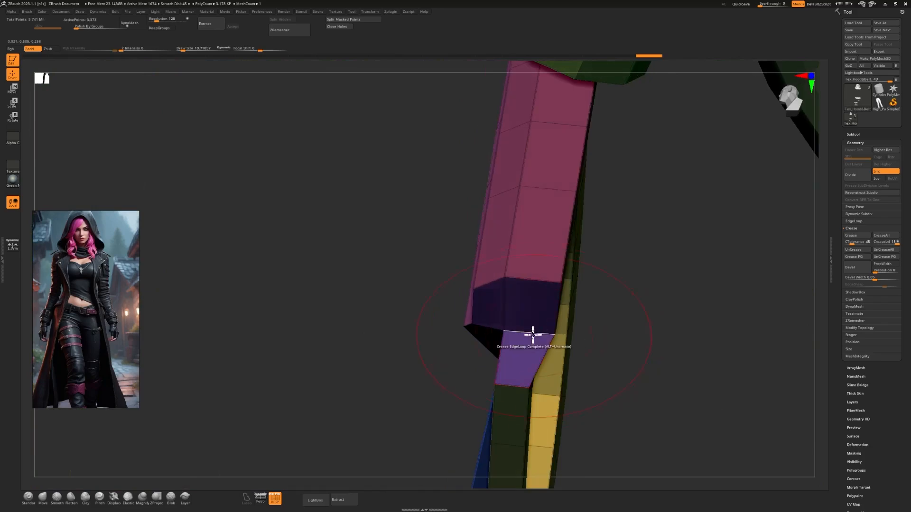
pyautogui.moveTo(395, 347); pyautogui.dragTo(465, 310)
pyautogui.click(472, 305)
# Subdivide the mesh to preview the creased buckle with PolyFrame off, and return to the base level.
pyautogui.hotkey('ctrl', 'd')
pyautogui.moveTo(633, 297)
pyautogui.keyDown('ctrl'); pyautogui.mouseDown(button='right')
pyautogui.moveTo(624, 274)
pyautogui.moveTo(586, 301)
pyautogui.moveTo(661, 262)
pyautogui.moveTo(637, 375)
pyautogui.mouseUp(button='right'); pyautogui.keyUp('ctrl')
pyautogui.hotkey('shift', 'f')
pyautogui.hotkey('shift', 'd')
pyautogui.hotkey('shift', 'd')
pyautogui.hotkey('shift', 'f')
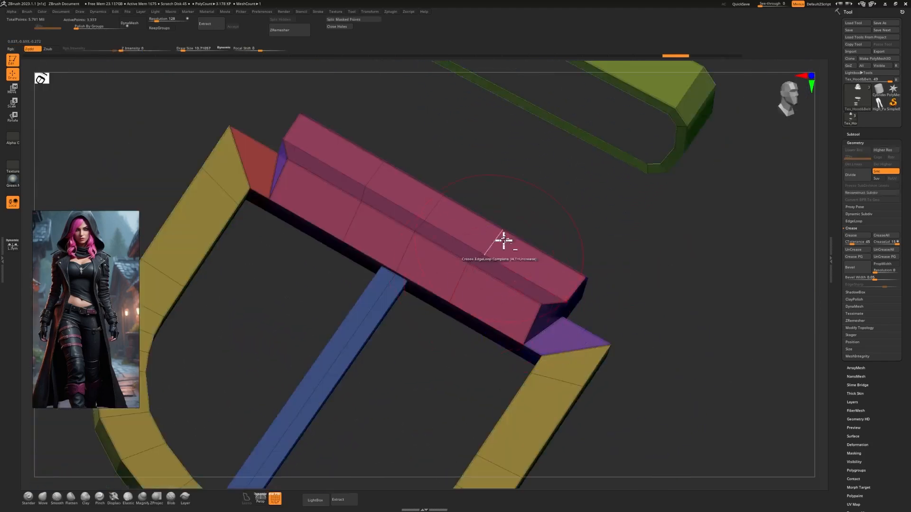
# Compare the buckle's faceted bar at subdivision levels 3 and 2, with and without PolyFrame, and go back to the lowest level.
pyautogui.moveTo(502, 240); pyautogui.dragTo(490, 176, button='right')
pyautogui.press('d')
pyautogui.press('d')
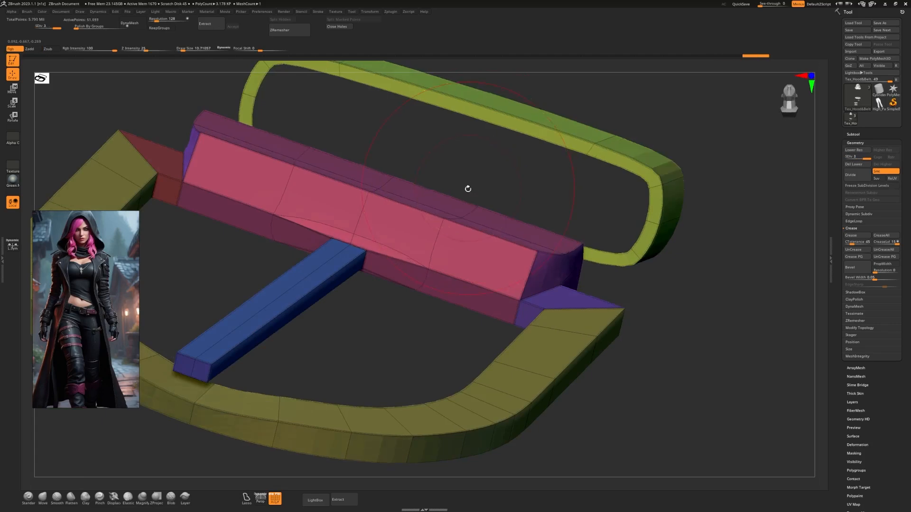
pyautogui.hotkey('shift', 'f')
pyautogui.moveTo(635, 368)
pyautogui.mouseDown(button='right')
pyautogui.moveTo(614, 315)
pyautogui.moveTo(598, 306)
pyautogui.moveTo(620, 322)
pyautogui.moveTo(594, 314)
pyautogui.moveTo(522, 326)
pyautogui.mouseUp(button='right')
pyautogui.hotkey('shift', 'd')
pyautogui.hotkey('shift', 'f')
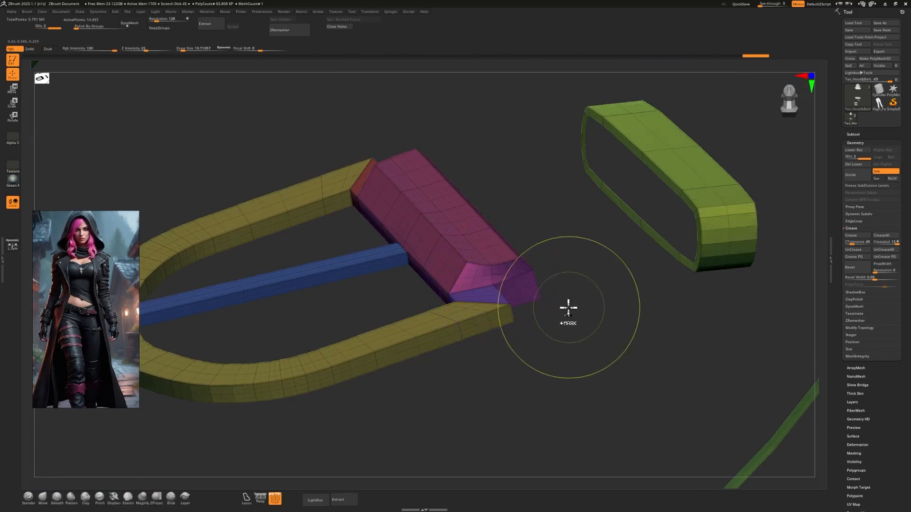
pyautogui.hotkey('shift', 'd')
# Crease the short edge loop in the notch at the end of the buckle's bar and preview it at subdivision level 3.
pyautogui.keyDown('ctrl'); pyautogui.moveTo(571, 303); pyautogui.dragTo(606, 441, button='right'); pyautogui.keyUp('ctrl')
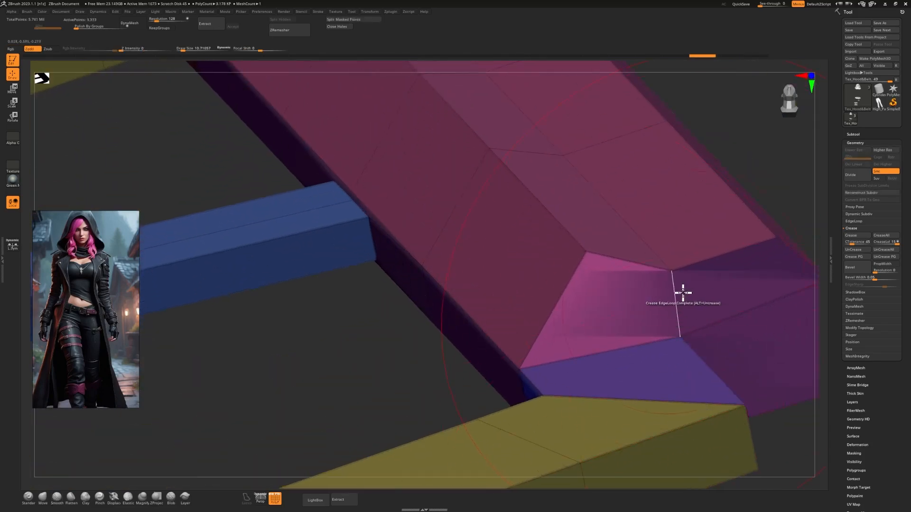
pyautogui.moveTo(735, 183)
pyautogui.keyDown('ctrl'); pyautogui.mouseDown(button='right')
pyautogui.moveTo(730, 169)
pyautogui.moveTo(704, 165)
pyautogui.moveTo(744, 340)
pyautogui.moveTo(690, 240)
pyautogui.moveTo(671, 257)
pyautogui.moveTo(611, 194)
pyautogui.moveTo(606, 214)
pyautogui.mouseUp(button='right'); pyautogui.keyUp('ctrl')
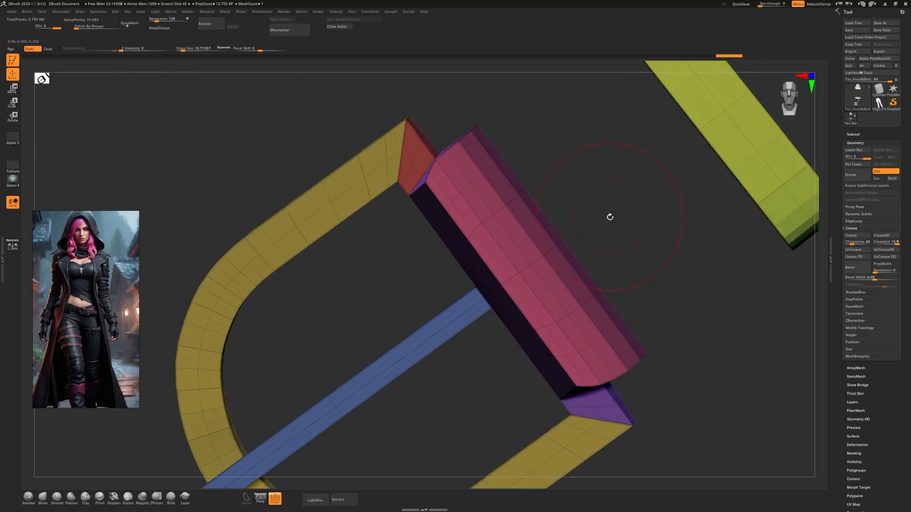
pyautogui.hotkey('shift', 'f')
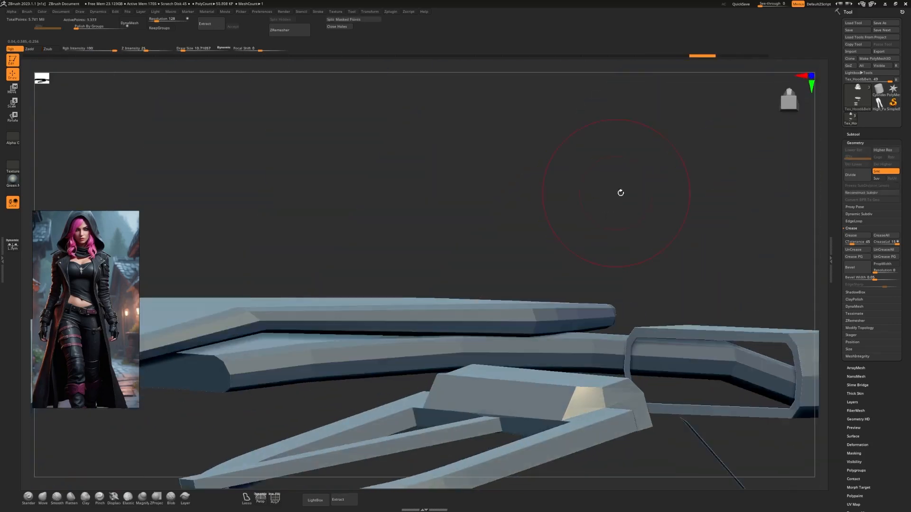
# Crease the upper and lower border edge loops of the three leg straps at the base level with the ZModeler brush.
pyautogui.moveTo(620, 191); pyautogui.dragTo(483, 272, button='right')
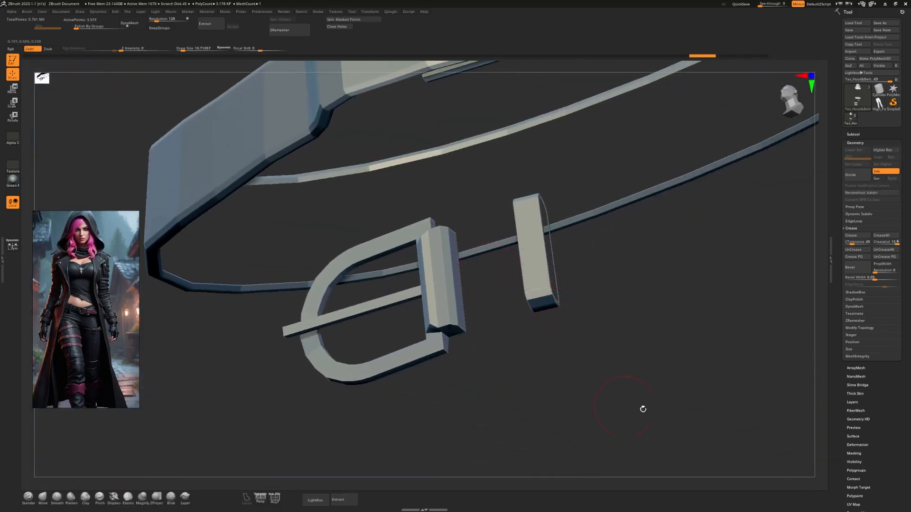
pyautogui.keyDown('ctrl'); pyautogui.moveTo(642, 408); pyautogui.dragTo(646, 165, button='right'); pyautogui.keyUp('ctrl')
pyautogui.keyDown('alt'); pyautogui.moveTo(574, 313); pyautogui.dragTo(588, 182, button='right'); pyautogui.keyUp('alt')
pyautogui.keyDown('ctrl'); pyautogui.moveTo(589, 183); pyautogui.dragTo(638, 200, button='right'); pyautogui.keyUp('ctrl')
pyautogui.hotkey('shift', 'f')
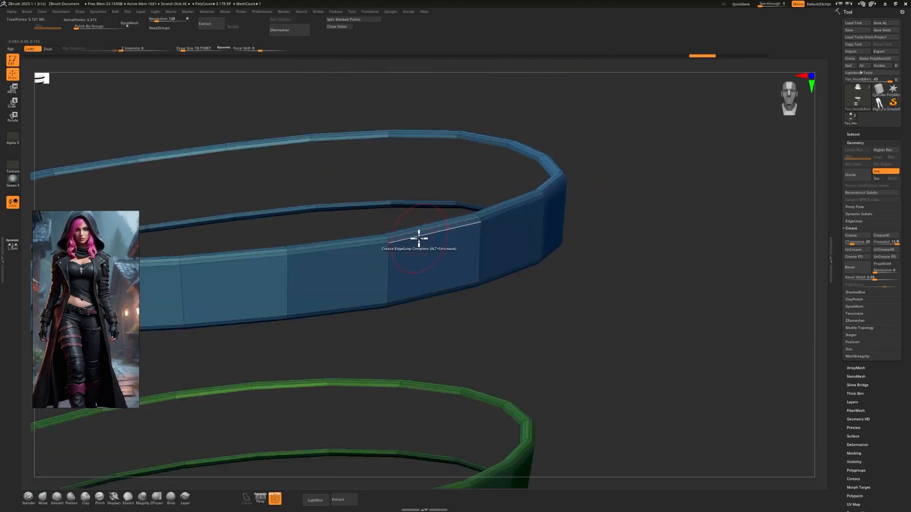
pyautogui.moveTo(571, 371); pyautogui.dragTo(462, 310, button='right')
pyautogui.keyDown('alt'); pyautogui.moveTo(594, 383); pyautogui.dragTo(560, 289, button='right'); pyautogui.keyUp('alt')
pyautogui.click(443, 273)
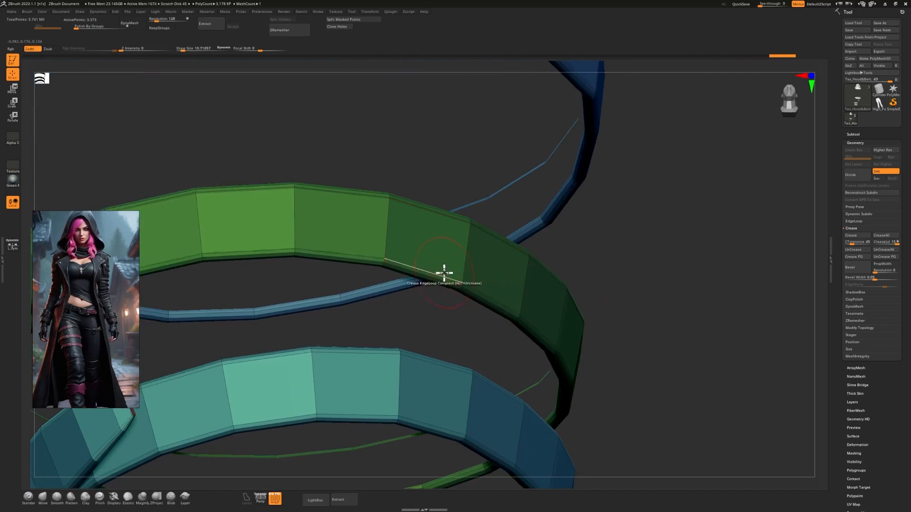
pyautogui.keyDown('alt'); pyautogui.moveTo(650, 406); pyautogui.dragTo(646, 277, button='right'); pyautogui.keyUp('alt')
pyautogui.click(467, 249)
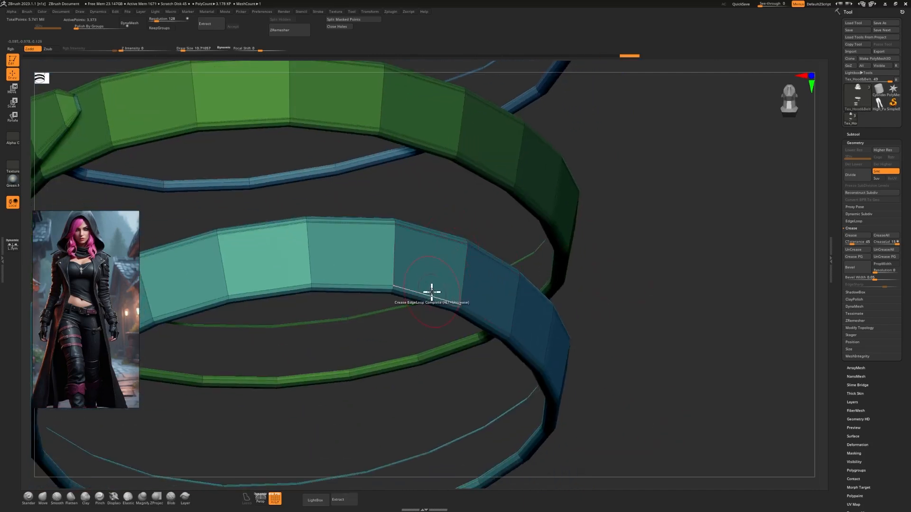
# Hide PolyFrame, face the model from the front and subdivide the whole hood and belt mesh up to level 6.
pyautogui.hotkey('shift', 'f')
pyautogui.keyDown('ctrl'); pyautogui.moveTo(652, 361); pyautogui.dragTo(613, 250, button='right'); pyautogui.keyUp('ctrl')
pyautogui.click(807, 78)
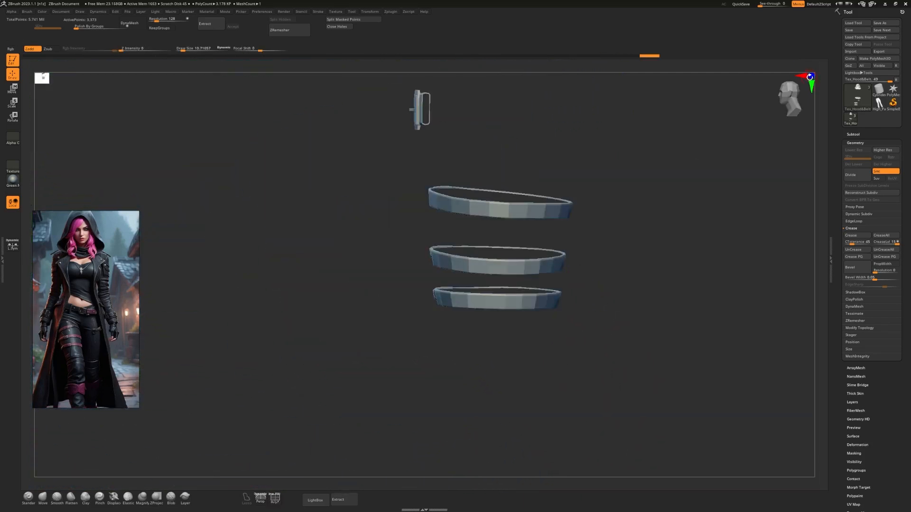
pyautogui.click(807, 78)
pyautogui.keyDown('alt'); pyautogui.moveTo(648, 173); pyautogui.dragTo(561, 346, button='right'); pyautogui.keyUp('alt')
pyautogui.hotkey('ctrl', 'd')
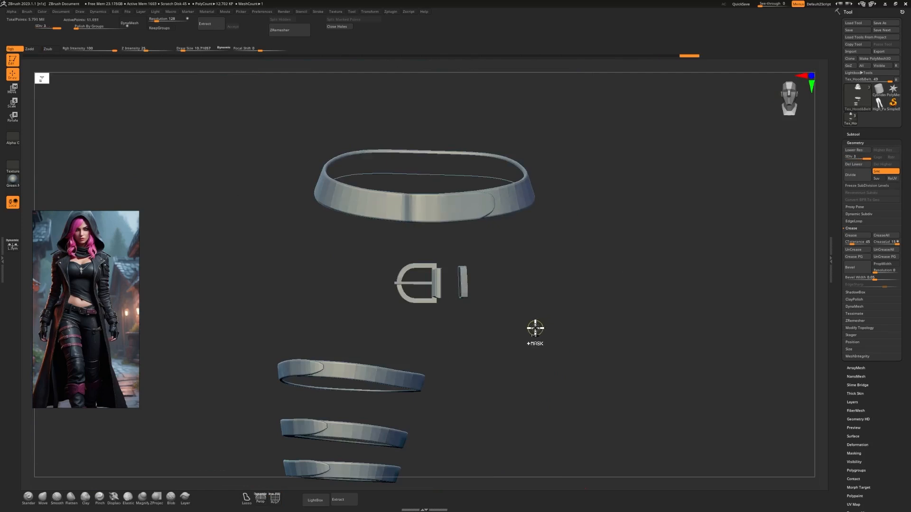
pyautogui.keyDown('ctrl'); pyautogui.moveTo(543, 372); pyautogui.dragTo(686, 247, button='right'); pyautogui.keyUp('ctrl')
pyautogui.hotkey('ctrl', 'd')
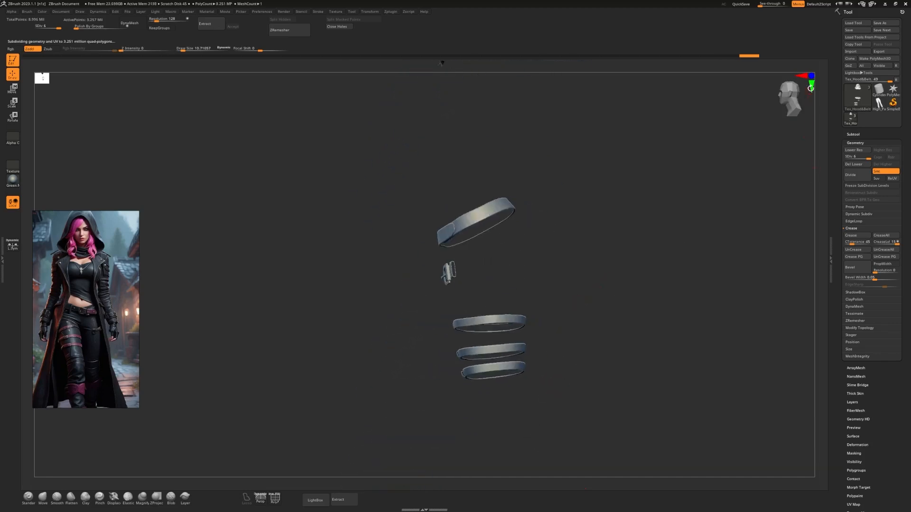
# Bring the front of the belt and the buckle into close view and expand the subtool list.
pyautogui.click(811, 77)
pyautogui.keyDown('ctrl'); pyautogui.moveTo(642, 280); pyautogui.dragTo(611, 372, button='right'); pyautogui.keyUp('ctrl')
pyautogui.keyDown('alt'); pyautogui.moveTo(601, 331); pyautogui.dragTo(602, 379, button='right'); pyautogui.keyUp('alt')
pyautogui.keyDown('ctrl'); pyautogui.moveTo(546, 300); pyautogui.dragTo(539, 325, button='right'); pyautogui.keyUp('ctrl')
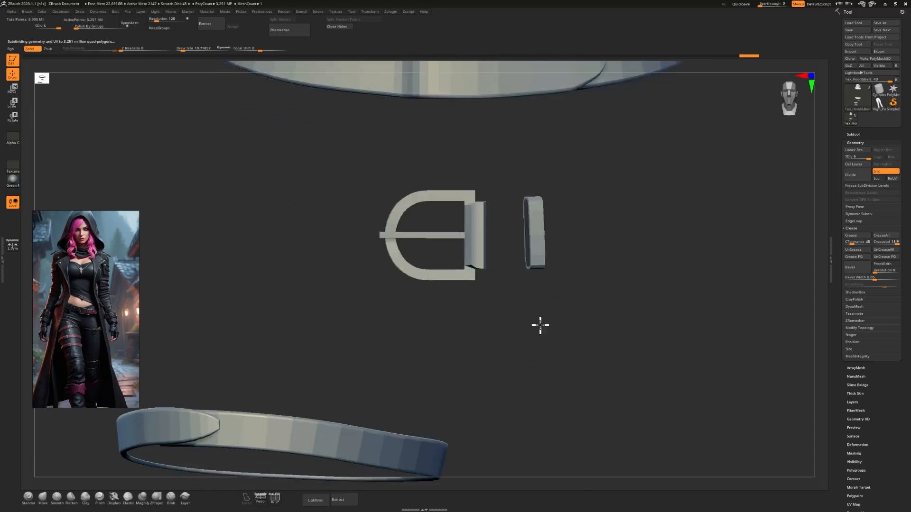
pyautogui.keyDown('alt'); pyautogui.moveTo(619, 301); pyautogui.dragTo(566, 389, button='right'); pyautogui.keyUp('alt')
pyautogui.click(853, 135)
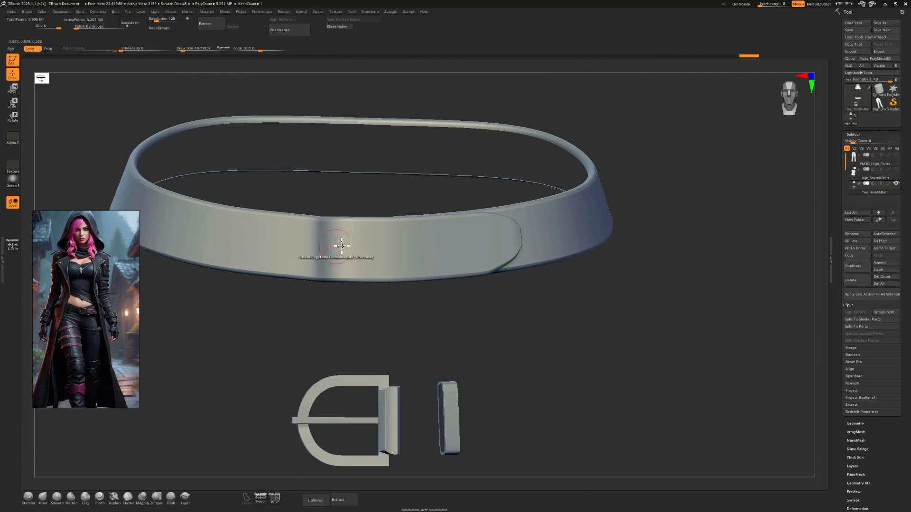
# Try denting a single hole into the front of the belt with the DamStandard brush and undo it.
pyautogui.press('b')
pyautogui.press('d')
pyautogui.press('s')
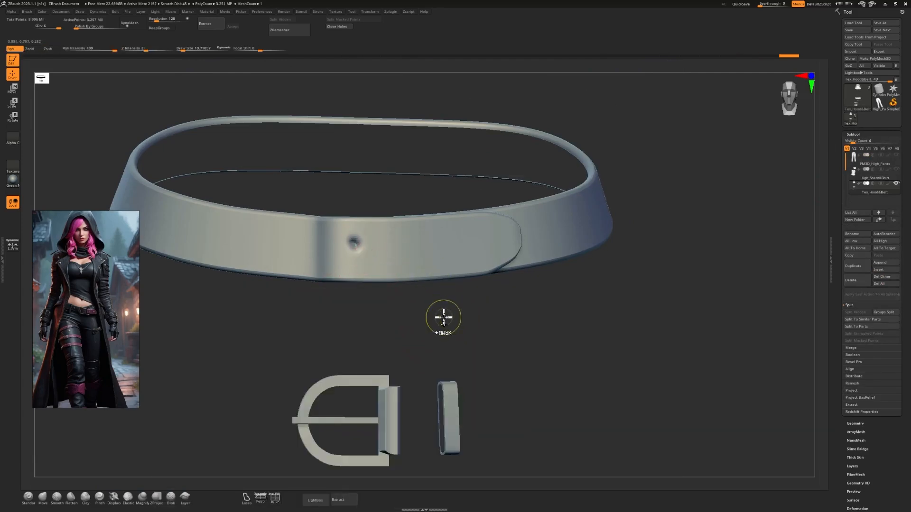
pyautogui.hotkey('ctrl', 'z')
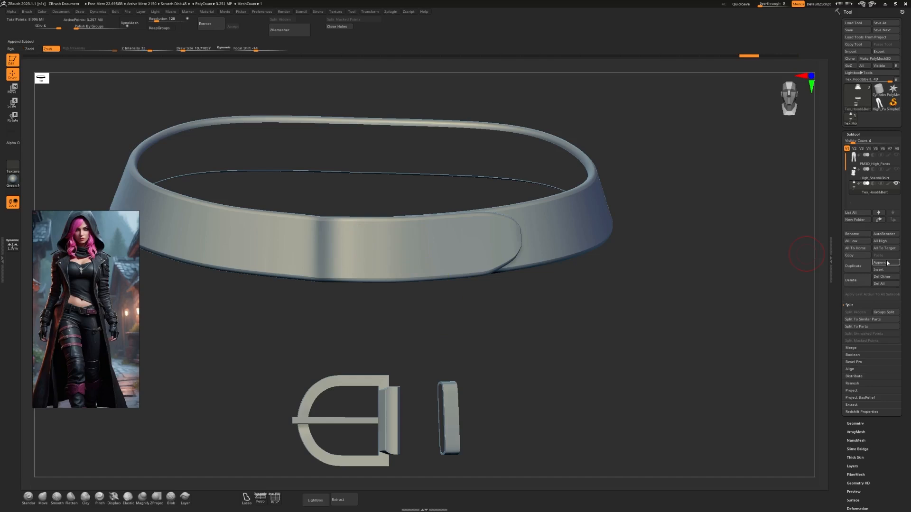
# Append a sphere subtool and replace it with the imported Low_Hood&Belt.obj as a reference for the buckle's placement.
pyautogui.click(887, 263)
pyautogui.click(623, 301)
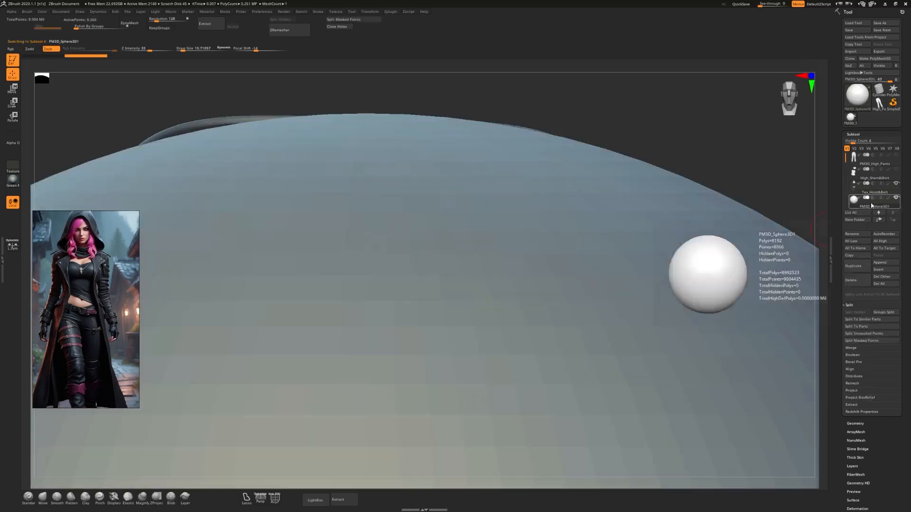
pyautogui.click(853, 52)
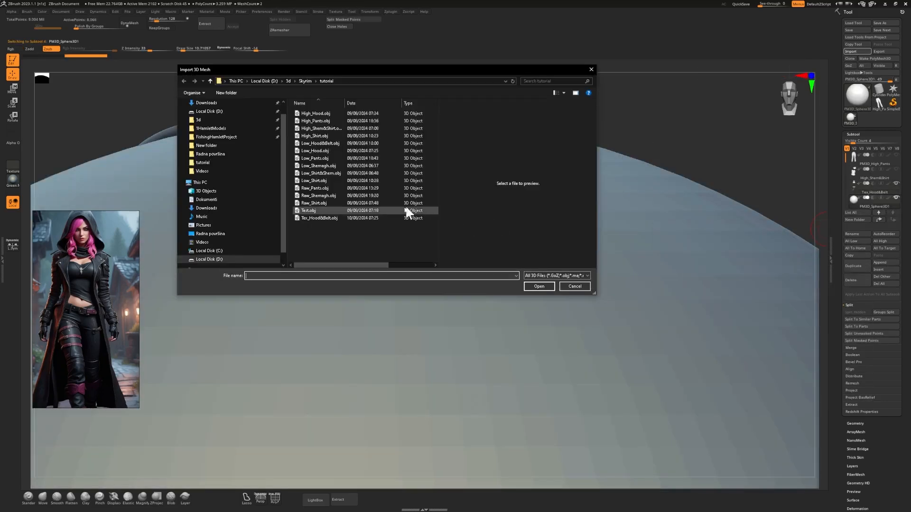
pyautogui.doubleClick(329, 137)
# Examine where the assembled buckle's prong sits on the low-poly belt, and delete that reference subtool.
pyautogui.keyDown('ctrl'); pyautogui.moveTo(476, 307); pyautogui.dragTo(536, 351, button='right'); pyautogui.keyUp('ctrl')
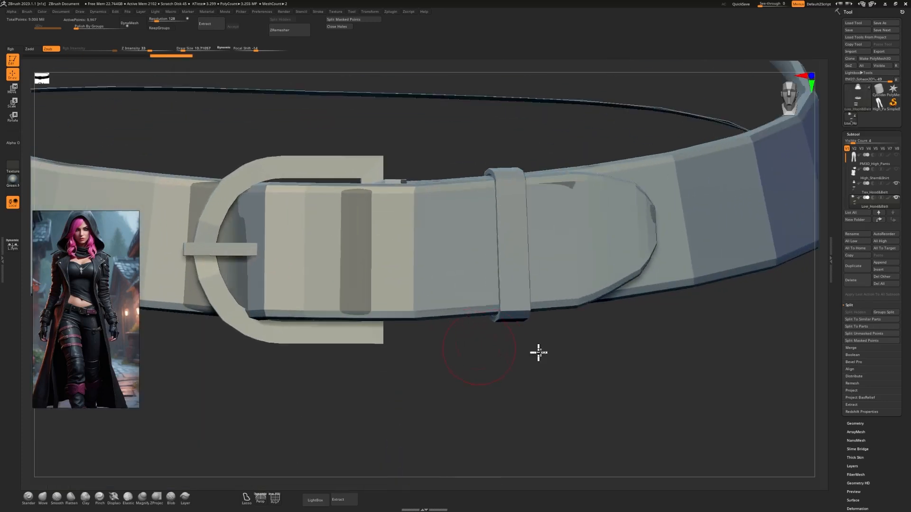
pyautogui.keyDown('alt'); pyautogui.moveTo(213, 266); pyautogui.dragTo(380, 268, button='right'); pyautogui.keyUp('alt')
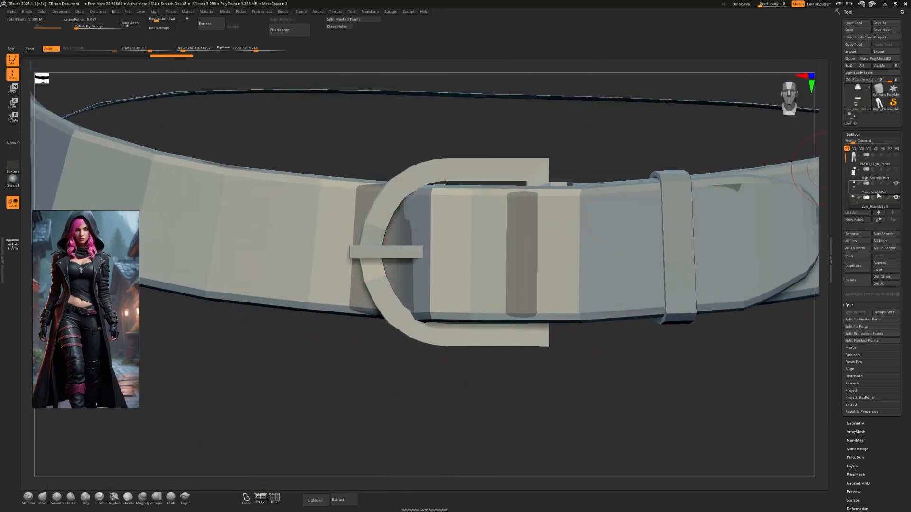
pyautogui.click(854, 281)
pyautogui.click(792, 295)
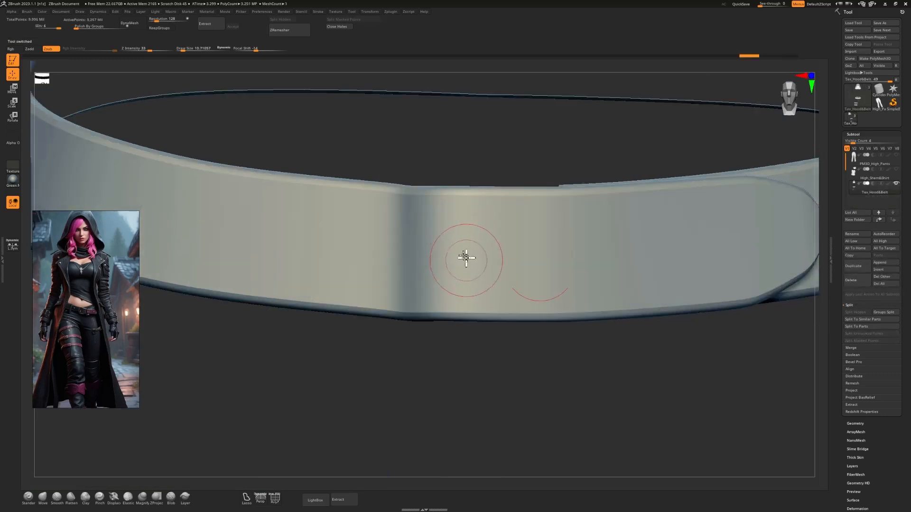
# Reduce the brush size and dent a row of four holes along the belt's front overlap with the DamStandard brush.
pyautogui.press('s')
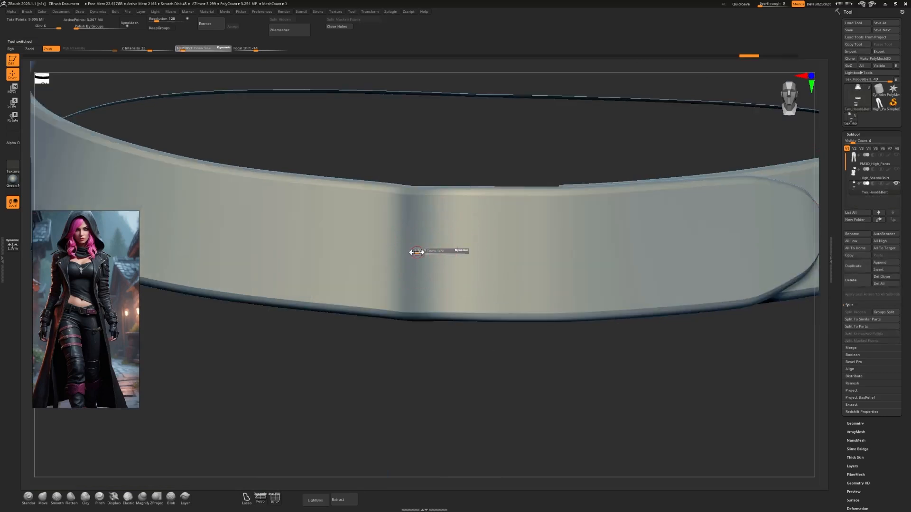
pyautogui.click(418, 252)
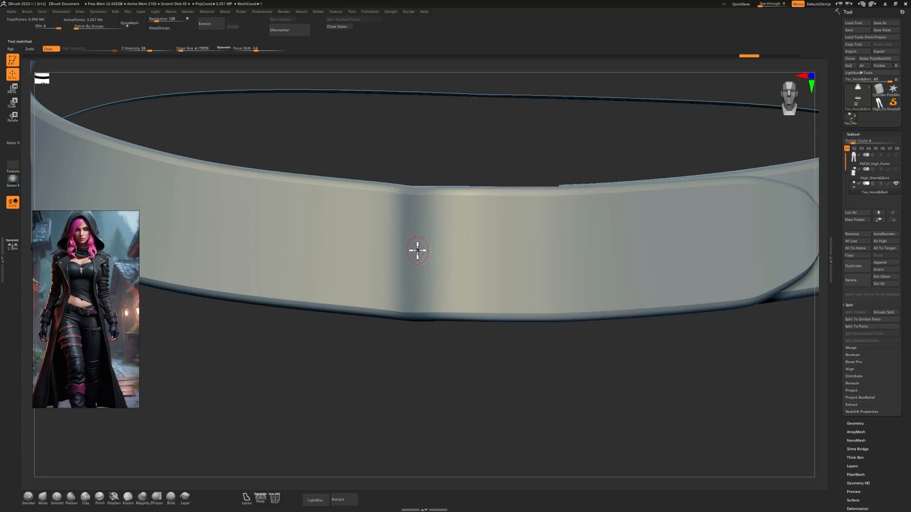
pyautogui.press('b')
pyautogui.press('d')
pyautogui.press('s')
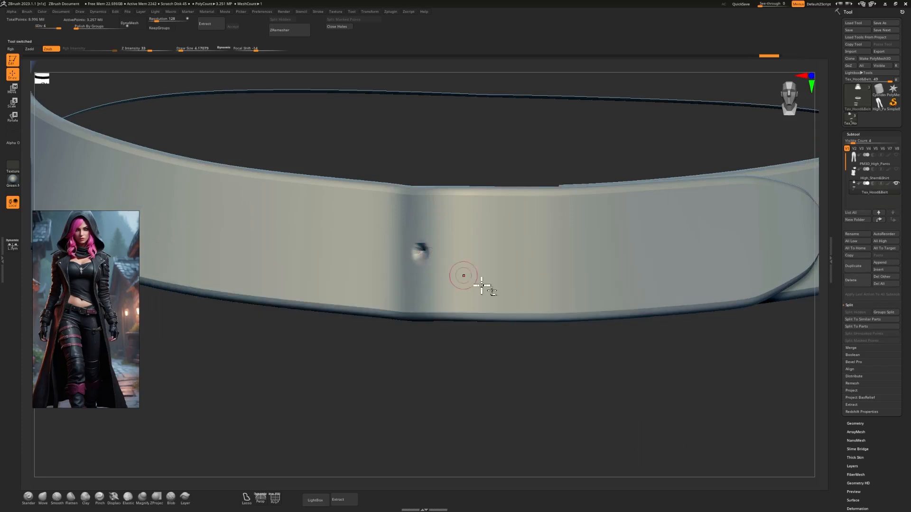
pyautogui.keyDown('alt'); pyautogui.moveTo(597, 343); pyautogui.dragTo(502, 268); pyautogui.keyUp('alt')
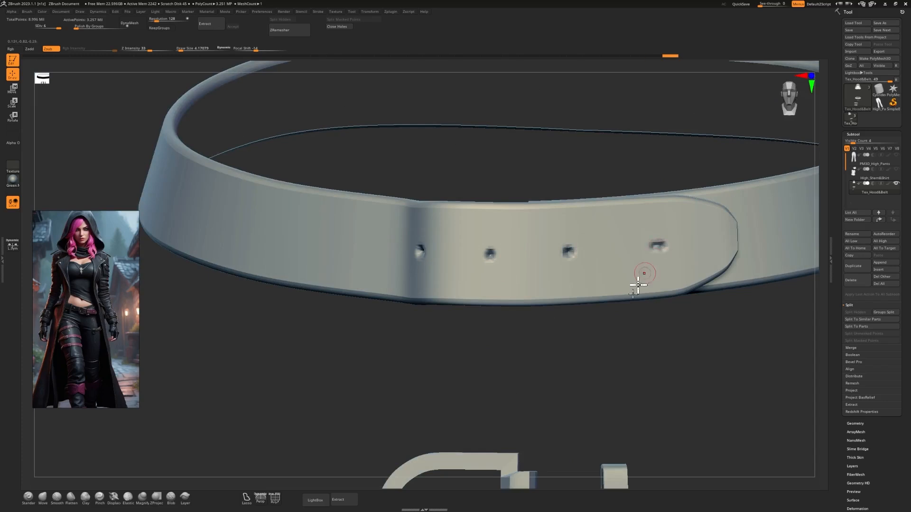
# Subdivide the belt mesh to level 7 and refine the dented holes from several viewing angles.
pyautogui.keyDown('alt'); pyautogui.moveTo(633, 349); pyautogui.dragTo(651, 325); pyautogui.keyUp('alt')
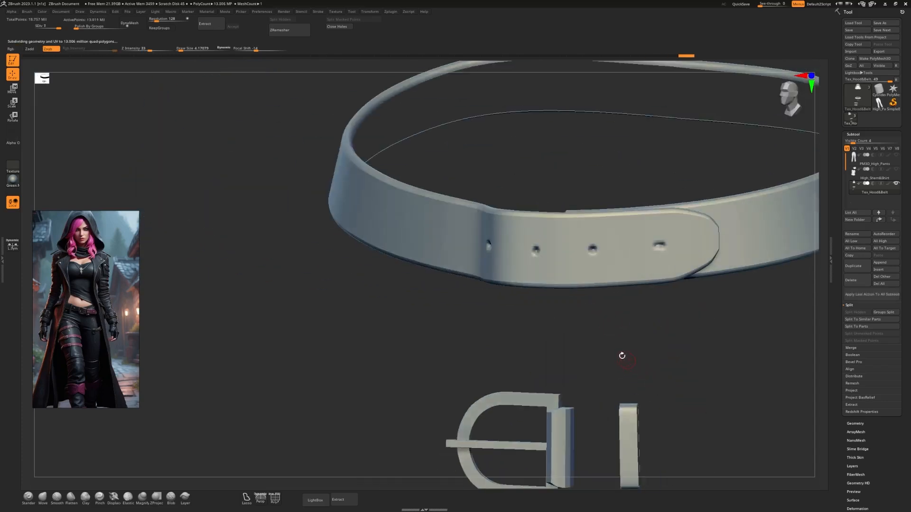
pyautogui.moveTo(599, 344)
pyautogui.mouseDown()
pyautogui.moveTo(592, 353)
pyautogui.moveTo(595, 339)
pyautogui.mouseUp()
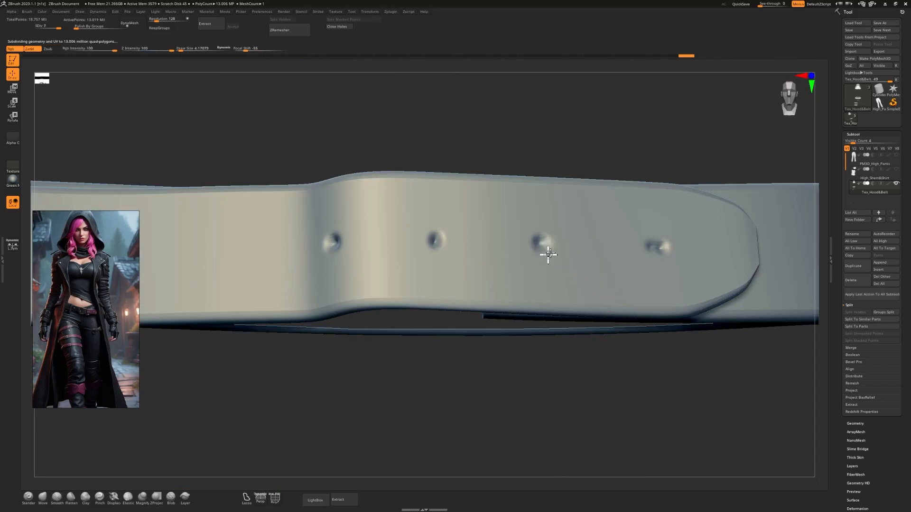
pyautogui.moveTo(620, 349); pyautogui.dragTo(562, 348)
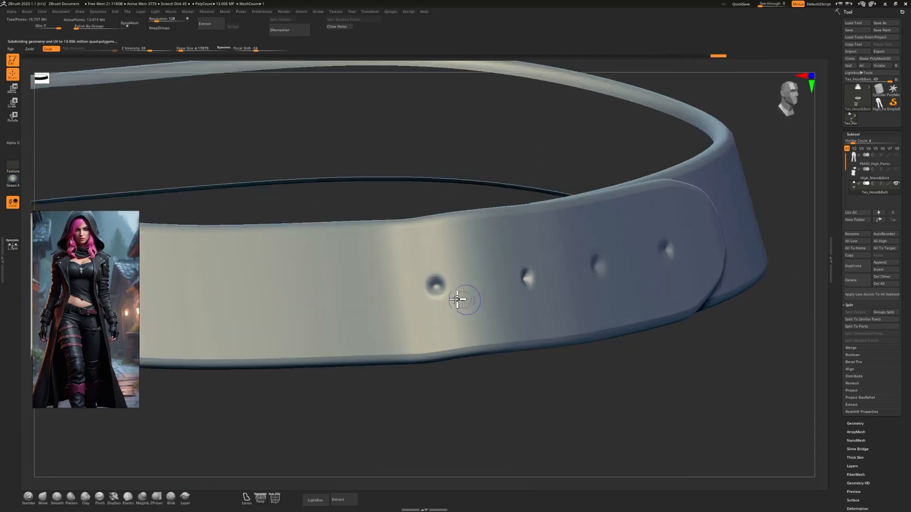
pyautogui.hotkey('shift', 'f')
# Frame the whole hood, belt and strap subtool from the front and show its polygroups with PolyFrame.
pyautogui.hotkey('shift', 'f')
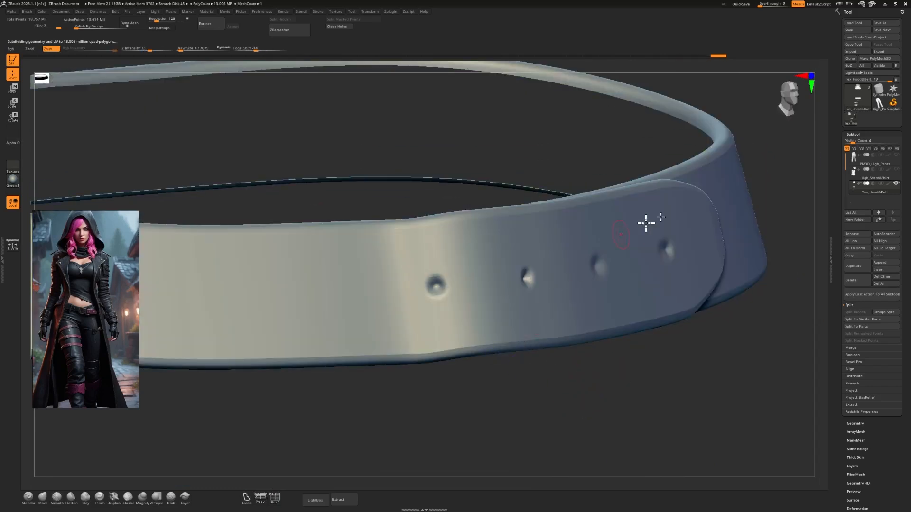
pyautogui.moveTo(667, 244)
pyautogui.mouseDown(button='right')
pyautogui.moveTo(725, 267)
pyautogui.moveTo(760, 202)
pyautogui.mouseUp(button='right')
pyautogui.press('f')
pyautogui.moveTo(817, 76); pyautogui.dragTo(759, 112, button='right')
pyautogui.hotkey('shift', 'f')
pyautogui.click(811, 76)
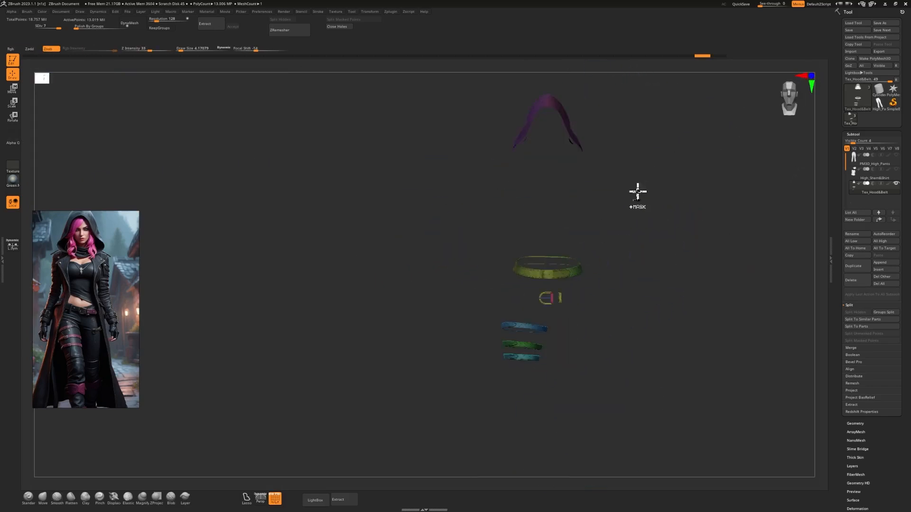
# Switch the hood, belt and strap subtool to subdivision level 5 and delete its lower levels.
pyautogui.hotkey('ctrl', 'z')
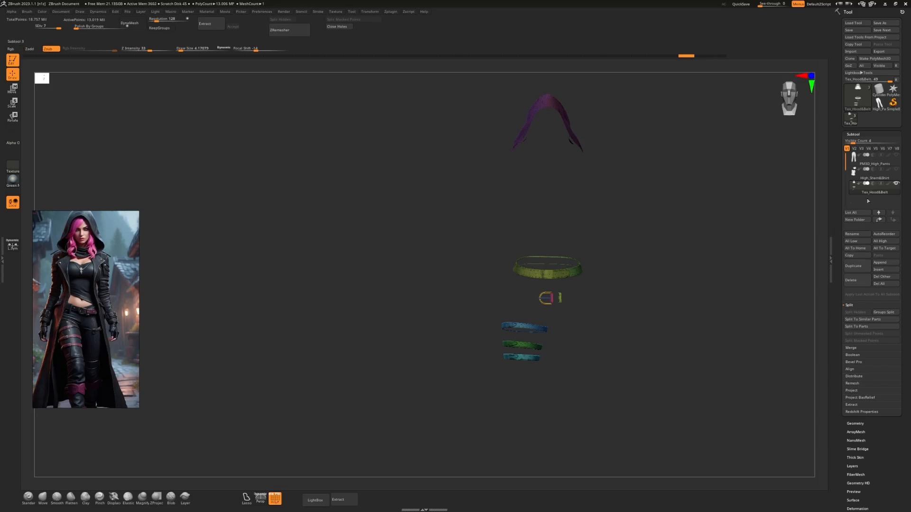
pyautogui.click(859, 422)
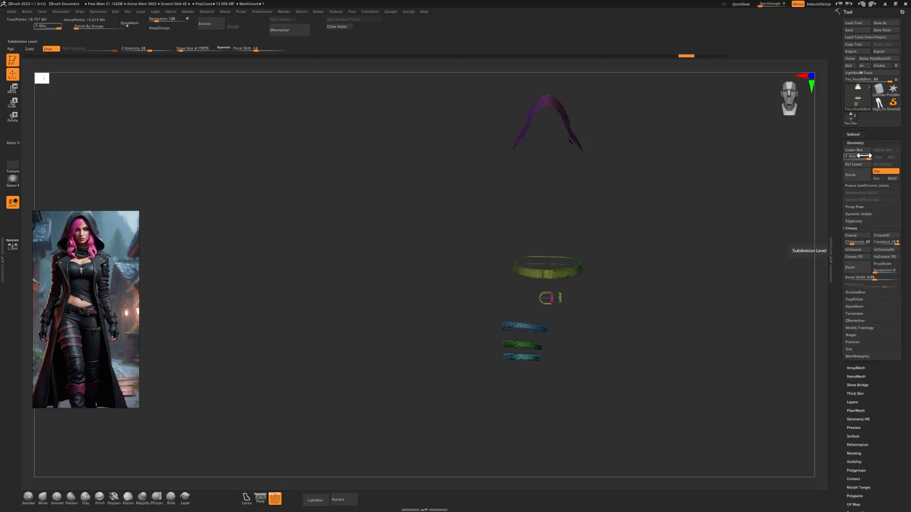
pyautogui.click(862, 157)
pyautogui.moveTo(694, 232); pyautogui.dragTo(686, 353)
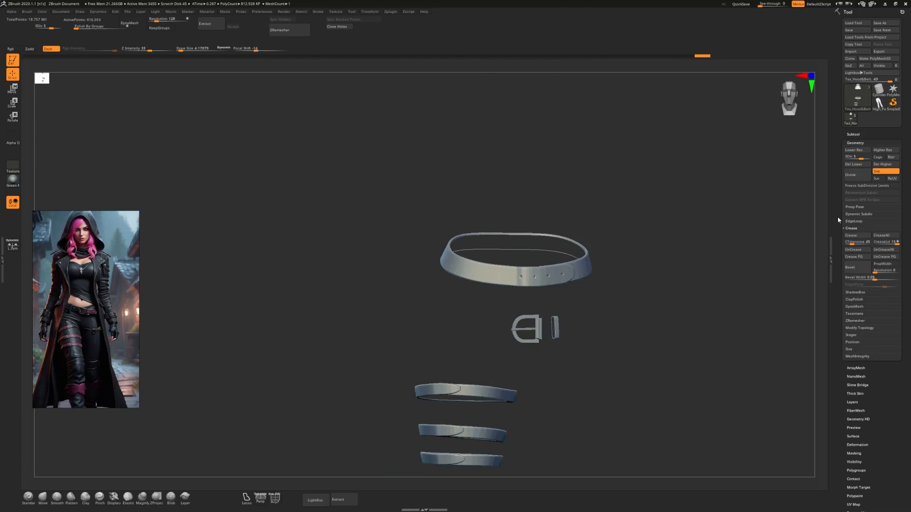
pyautogui.click(863, 164)
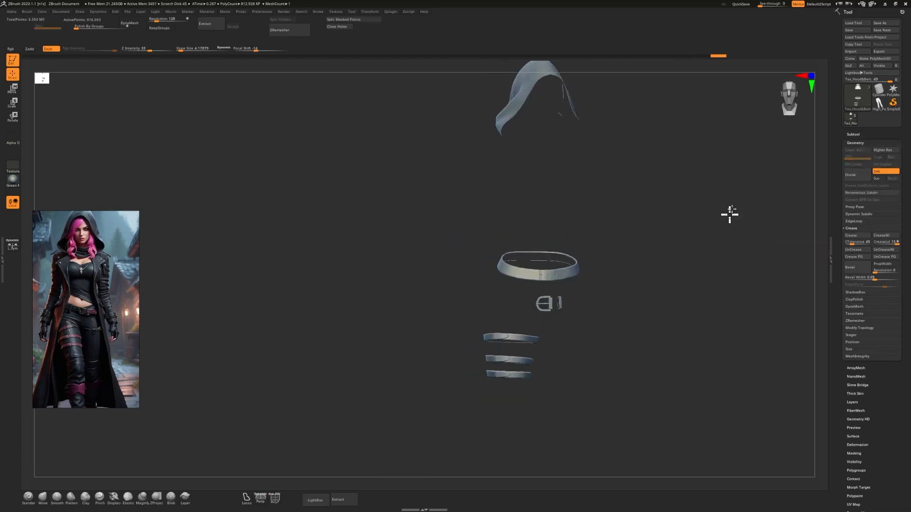
# Isolate the belt, buckle and leg straps, and split the hidden hood off into its own subtool.
pyautogui.moveTo(812, 77)
pyautogui.mouseDown()
pyautogui.moveTo(754, 110)
pyautogui.moveTo(561, 283)
pyautogui.moveTo(533, 269)
pyautogui.moveTo(580, 320)
pyautogui.moveTo(461, 257)
pyautogui.mouseUp()
pyautogui.keyDown('alt'); pyautogui.moveTo(503, 314); pyautogui.dragTo(669, 244); pyautogui.keyUp('alt')
pyautogui.click(809, 76)
pyautogui.moveTo(600, 332)
pyautogui.keyDown('alt'); pyautogui.mouseDown()
pyautogui.moveTo(634, 183)
pyautogui.moveTo(622, 234)
pyautogui.mouseUp(); pyautogui.keyUp('alt')
pyautogui.keyDown('ctrl'); pyautogui.moveTo(617, 116); pyautogui.dragTo(531, 325); pyautogui.keyUp('ctrl')
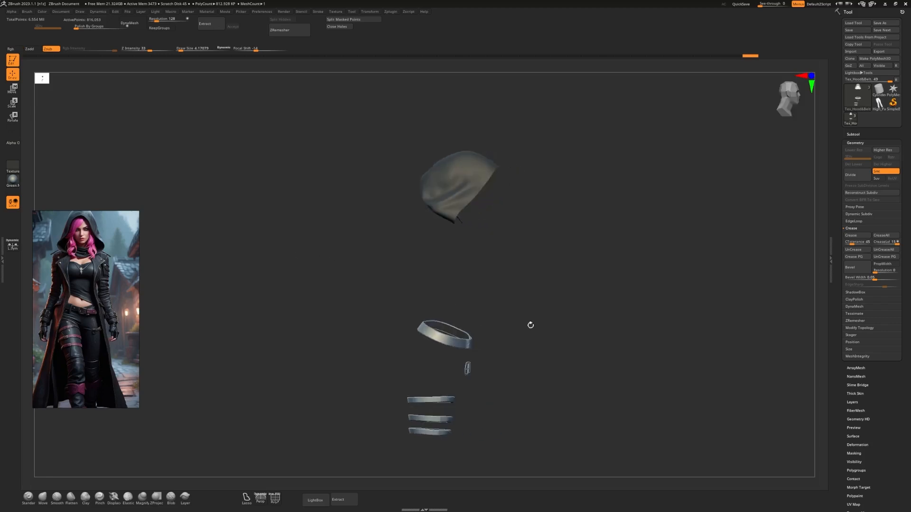
pyautogui.moveTo(844, 349); pyautogui.dragTo(841, 328)
pyautogui.click(863, 116)
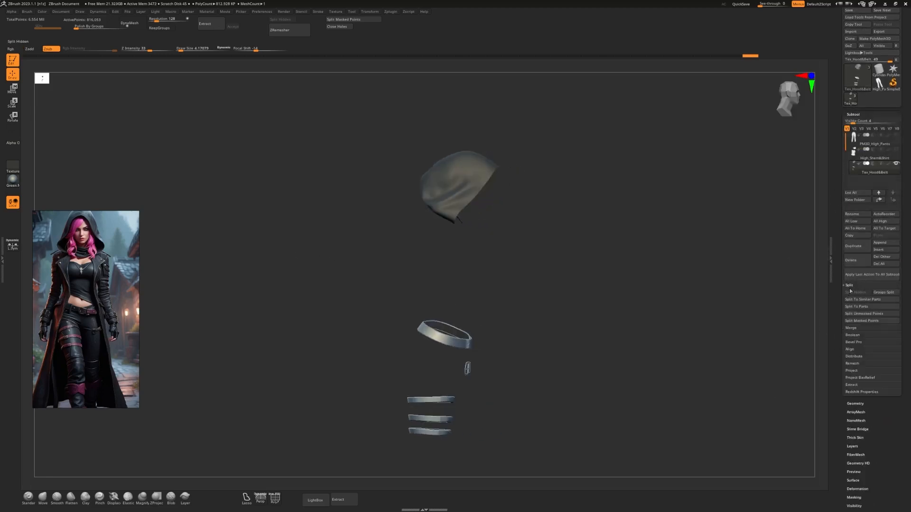
pyautogui.click(854, 292)
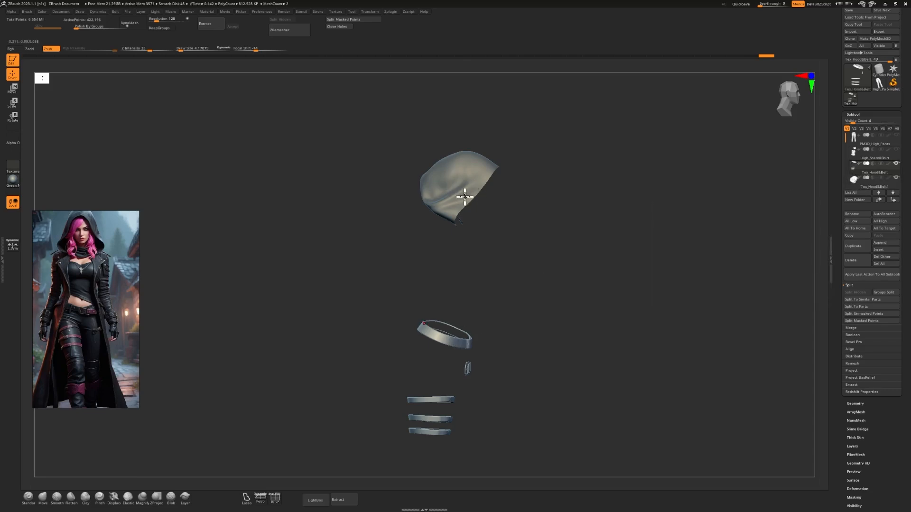
# Subdivide the belt, buckle and leg strap subtool twice, up to level 3.
pyautogui.keyDown('alt'); pyautogui.moveTo(522, 353); pyautogui.dragTo(591, 257); pyautogui.keyUp('alt')
pyautogui.hotkey('shift', 'f')
pyautogui.hotkey('shift', 'f')
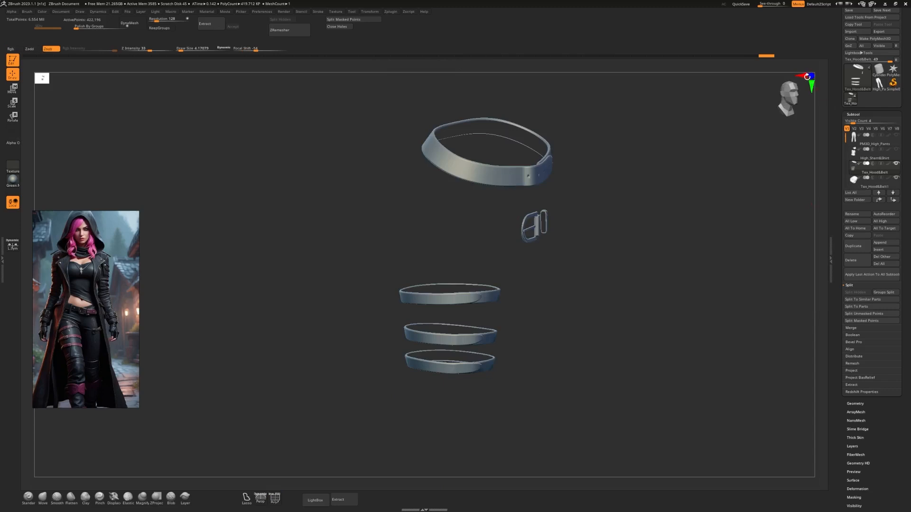
pyautogui.moveTo(808, 77); pyautogui.dragTo(811, 112)
pyautogui.click(811, 78)
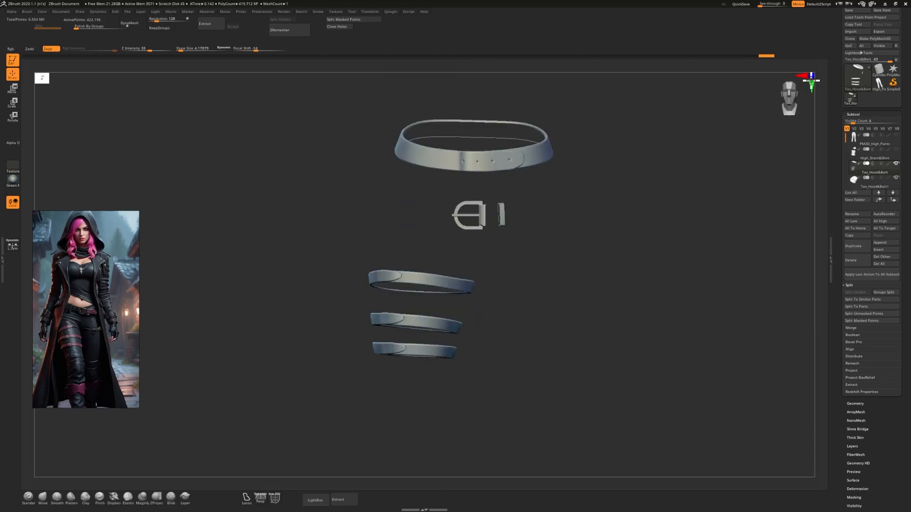
pyautogui.keyDown('alt'); pyautogui.moveTo(665, 230); pyautogui.dragTo(624, 293); pyautogui.keyUp('alt')
pyautogui.hotkey('shift', 'f')
pyautogui.hotkey('shift', 'f')
pyautogui.hotkey('ctrl', 'd')
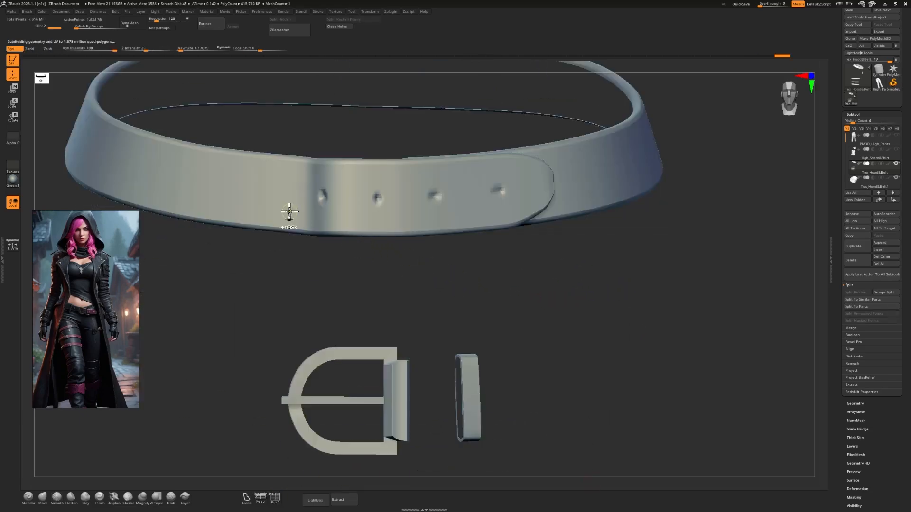
pyautogui.hotkey('ctrl', 'd')
# Deepen the four holes on the belt's front overlap and dent two more holes in line with them.
pyautogui.keyDown('alt'); pyautogui.moveTo(360, 278); pyautogui.dragTo(430, 345); pyautogui.keyUp('alt')
pyautogui.press('b')
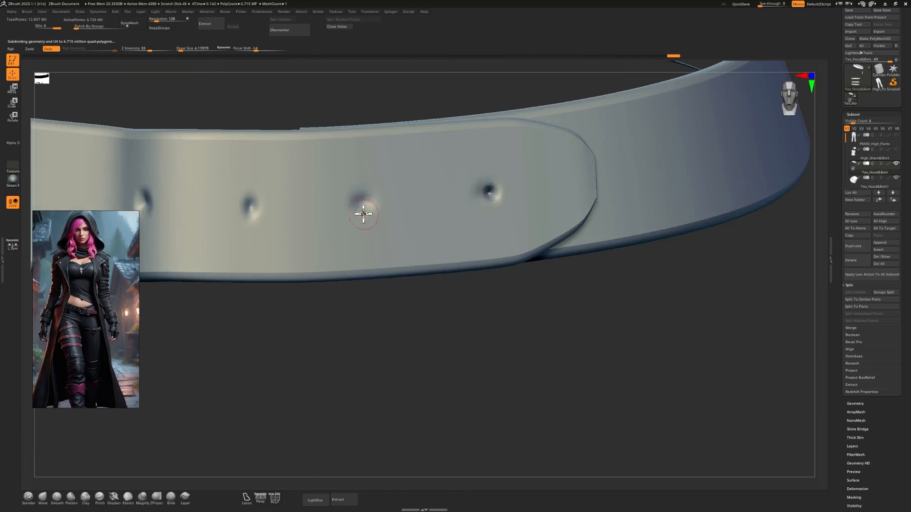
pyautogui.moveTo(344, 344); pyautogui.dragTo(441, 230)
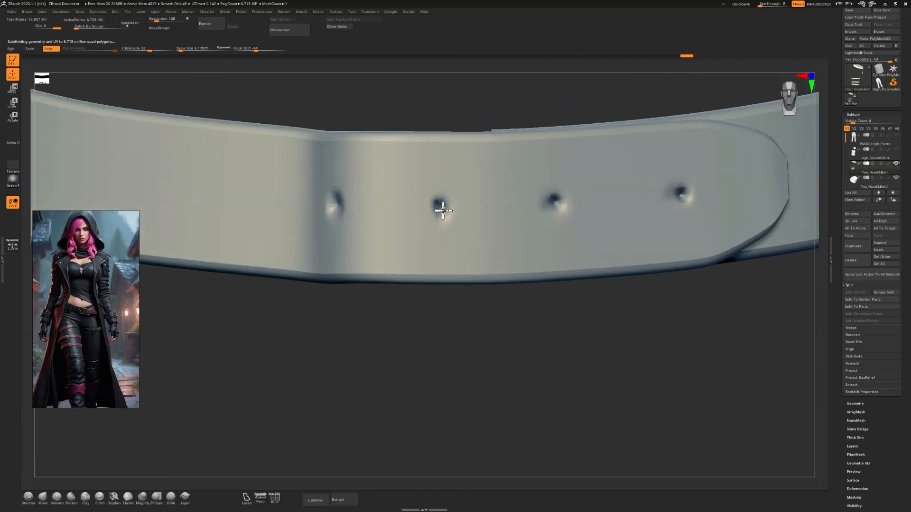
pyautogui.moveTo(340, 214); pyautogui.dragTo(340, 205)
pyautogui.moveTo(406, 338)
pyautogui.mouseDown()
pyautogui.moveTo(397, 289)
pyautogui.moveTo(399, 313)
pyautogui.mouseUp()
pyautogui.keyDown('shift'); pyautogui.moveTo(409, 211); pyautogui.dragTo(413, 201); pyautogui.keyUp('shift')
pyautogui.moveTo(406, 284)
pyautogui.mouseDown()
pyautogui.moveTo(408, 304)
pyautogui.moveTo(294, 244)
pyautogui.mouseUp()
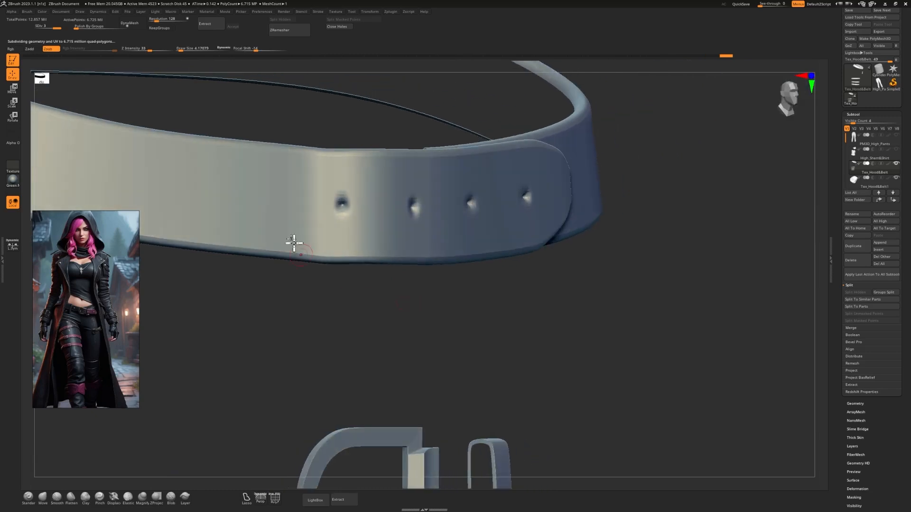
pyautogui.click(264, 195)
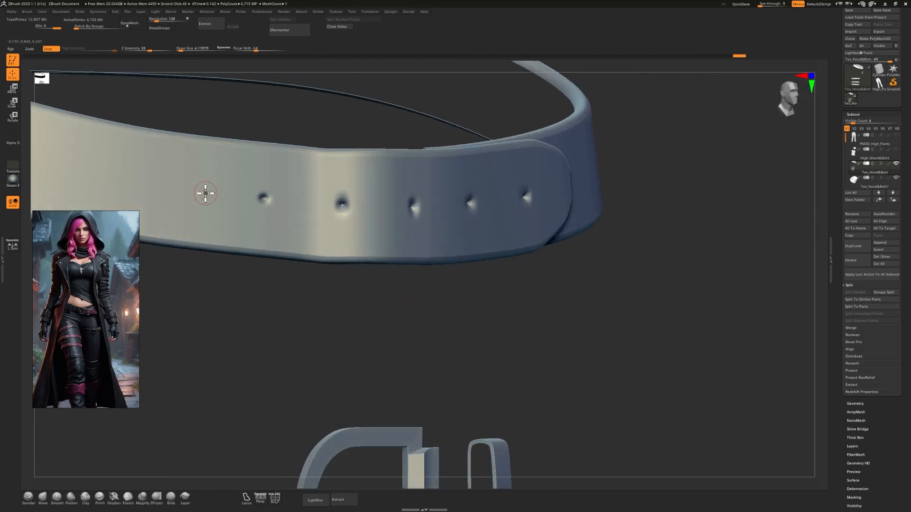
pyautogui.click(198, 191)
# Append a sphere subtool and replace it with the imported Low_Hood&Belt.obj as a reference for the leg strap buckles.
pyautogui.keyDown('alt'); pyautogui.moveTo(380, 339); pyautogui.dragTo(389, 296); pyautogui.keyUp('alt')
pyautogui.moveTo(430, 318)
pyautogui.mouseDown()
pyautogui.moveTo(474, 327)
pyautogui.moveTo(479, 307)
pyautogui.moveTo(651, 252)
pyautogui.moveTo(605, 360)
pyautogui.moveTo(642, 123)
pyautogui.mouseUp()
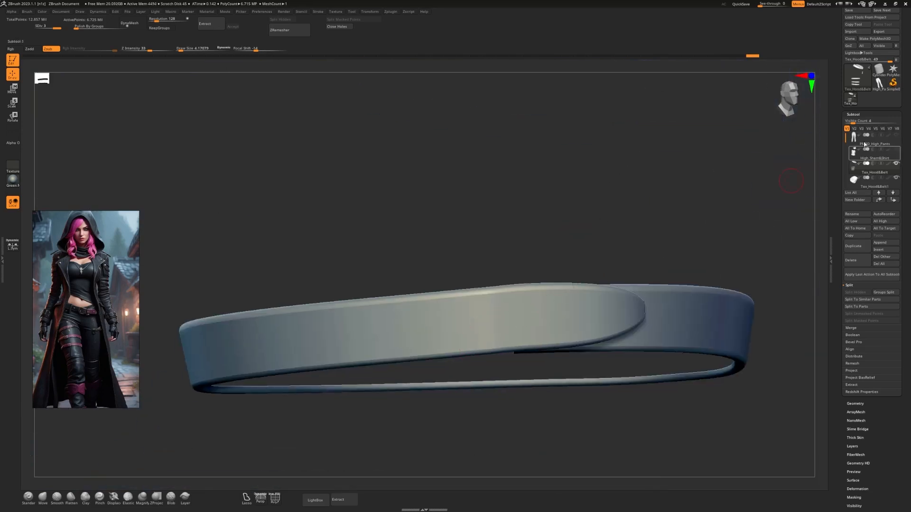
pyautogui.moveTo(844, 134); pyautogui.dragTo(845, 158)
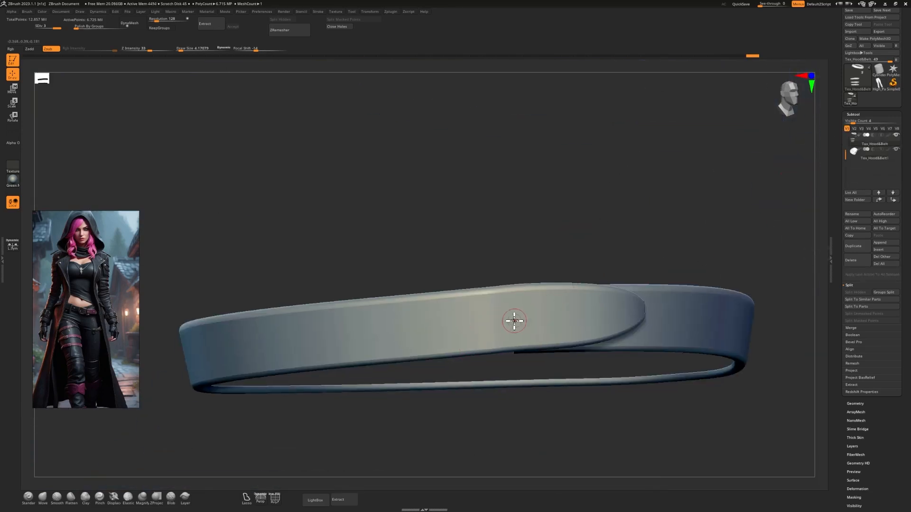
pyautogui.keyDown('alt'); pyautogui.moveTo(566, 260); pyautogui.dragTo(576, 334); pyautogui.keyUp('alt')
pyautogui.keyDown('alt'); pyautogui.moveTo(566, 293); pyautogui.dragTo(641, 273); pyautogui.keyUp('alt')
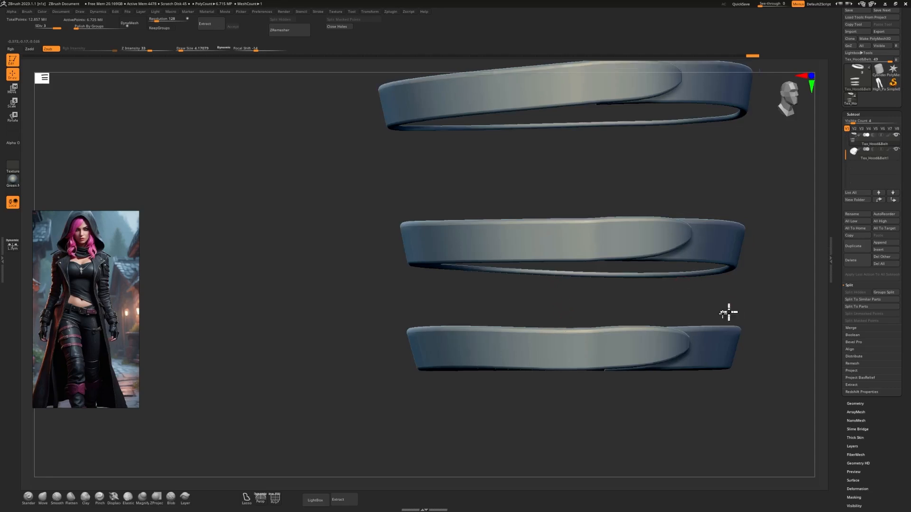
pyautogui.keyDown('alt'); pyautogui.moveTo(728, 311); pyautogui.dragTo(650, 385); pyautogui.keyUp('alt')
pyautogui.click(884, 242)
pyautogui.click(623, 280)
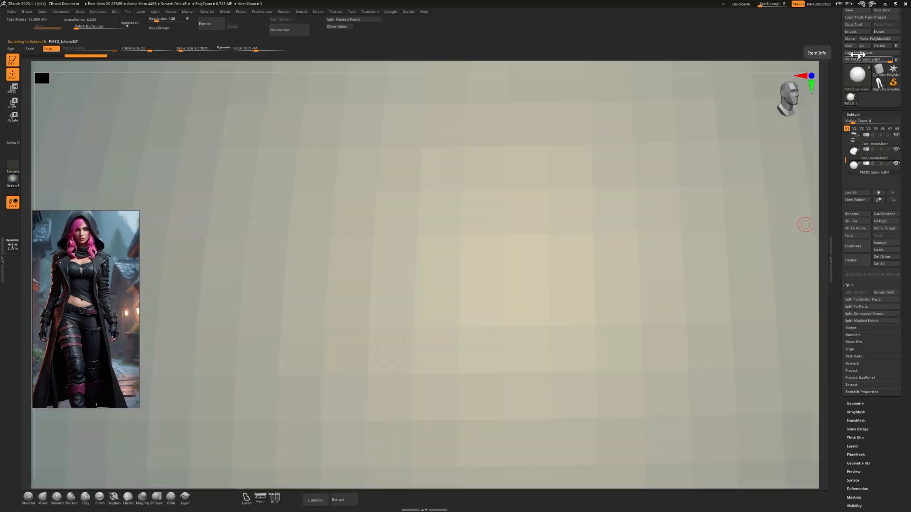
pyautogui.click(851, 31)
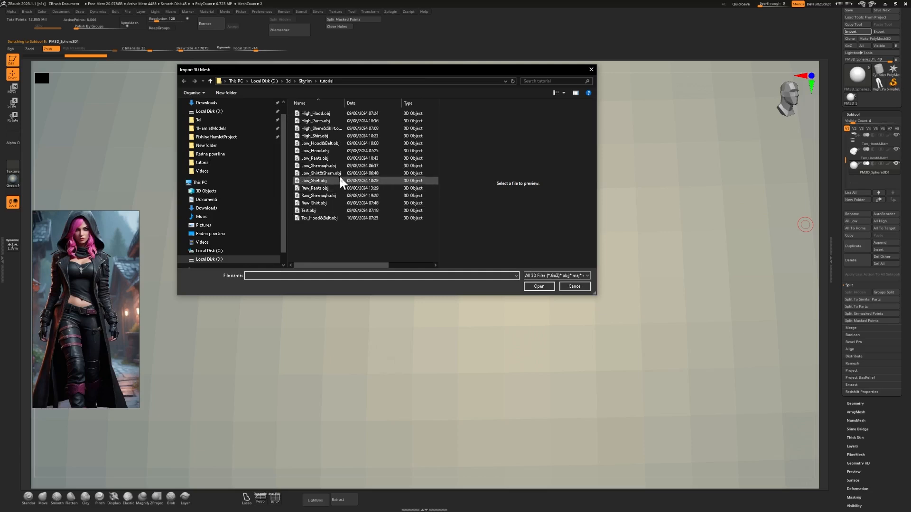
pyautogui.doubleClick(335, 144)
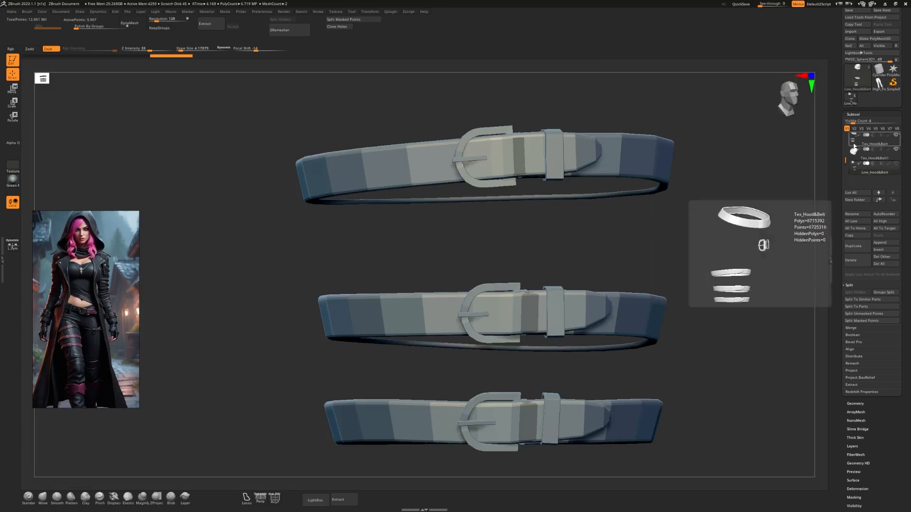
# Make Tex_Hood&Belt active and dent a row of holes into each leg strap's front, starting at the buckle prong position.
pyautogui.click(875, 139)
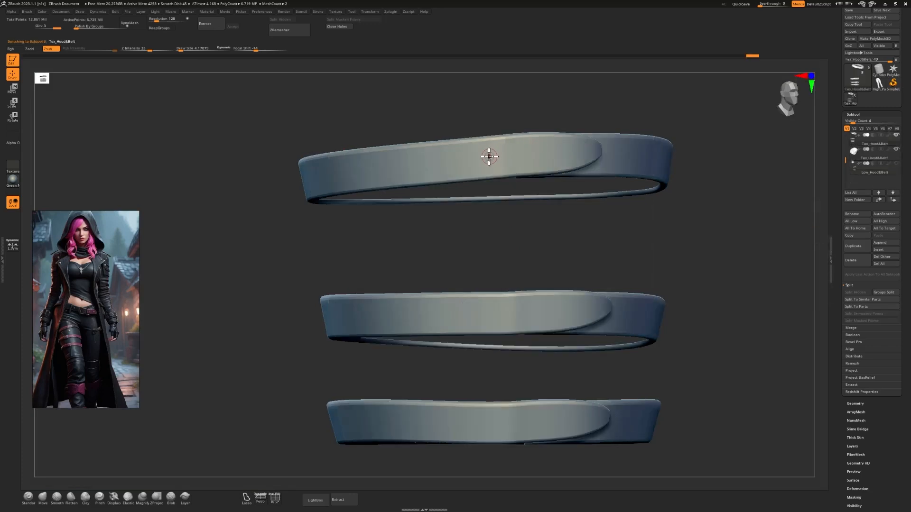
pyautogui.click(492, 156)
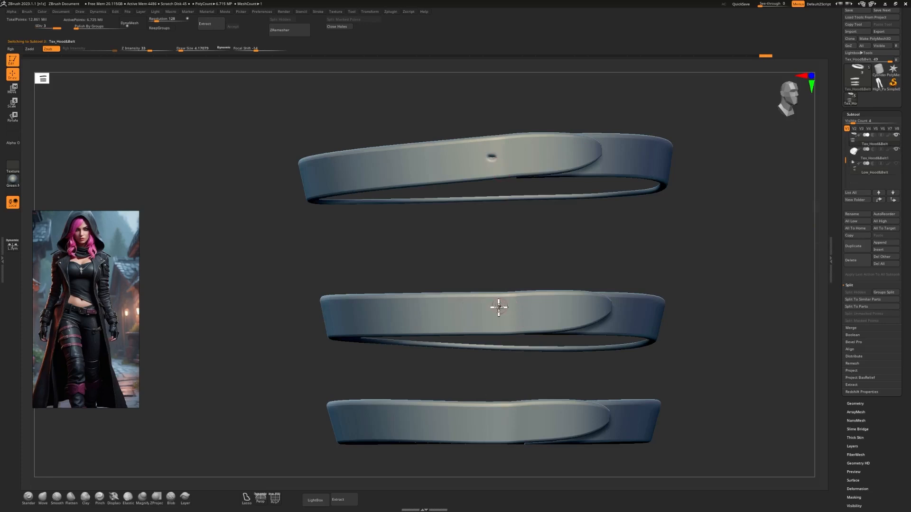
pyautogui.click(496, 425)
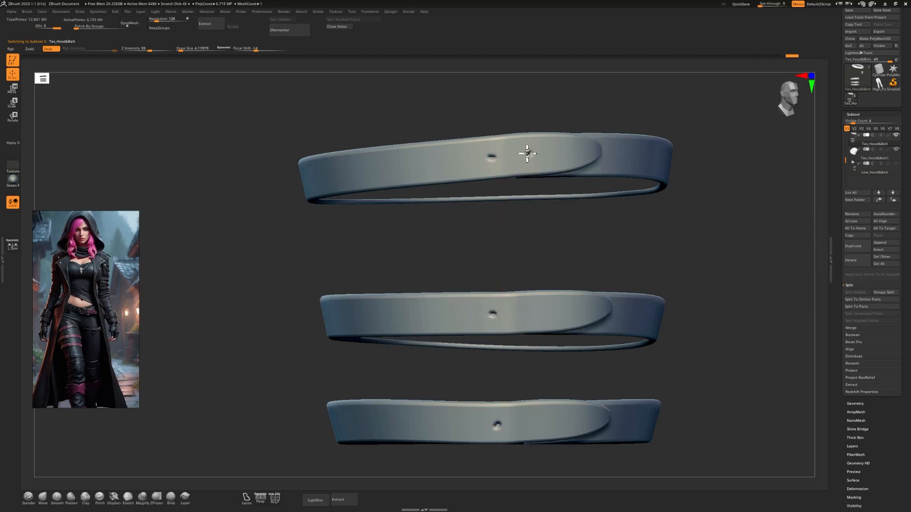
pyautogui.hotkey('ctrl', 'z')
pyautogui.click(566, 152)
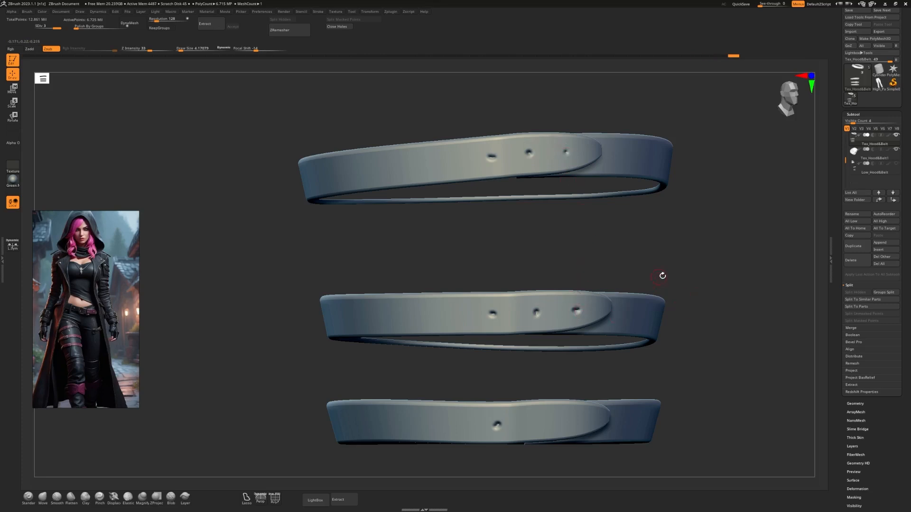
pyautogui.click(542, 421)
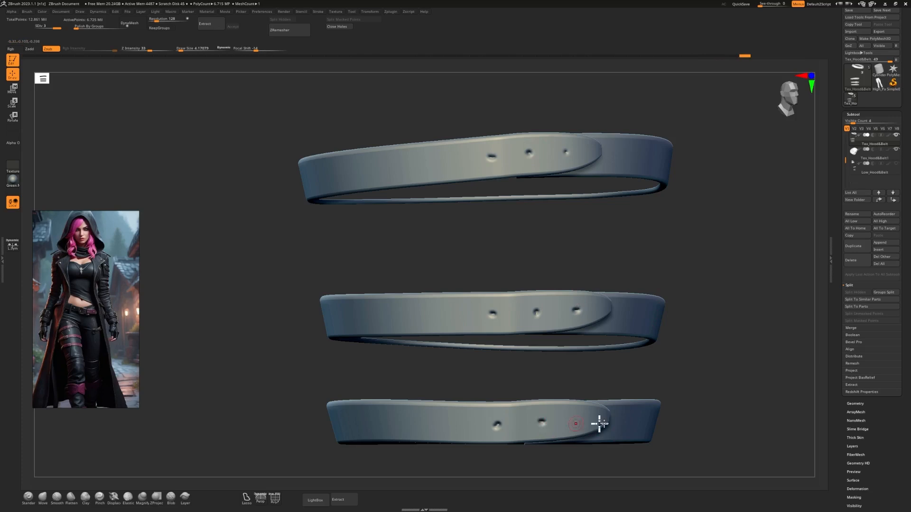
# Extend the rows of holes on the three leg straps to five holes per strap.
pyautogui.moveTo(659, 408); pyautogui.dragTo(461, 175)
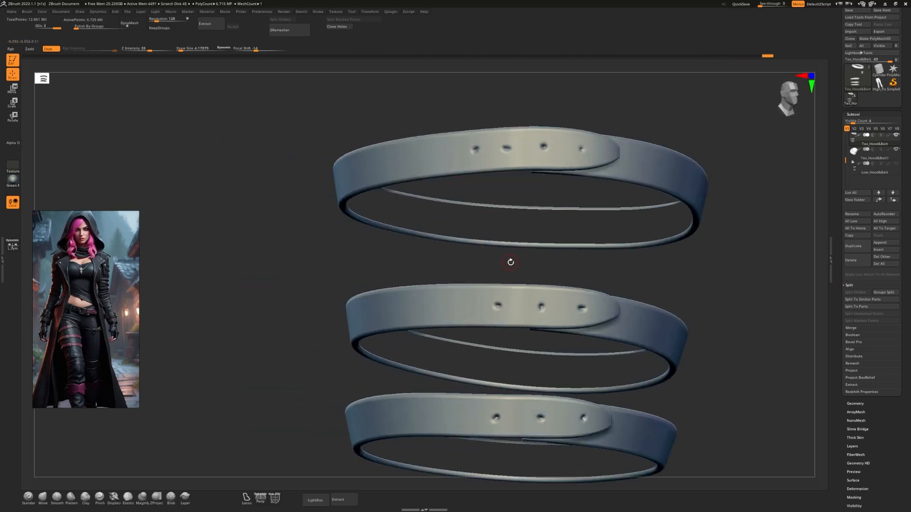
pyautogui.moveTo(511, 262); pyautogui.dragTo(477, 305)
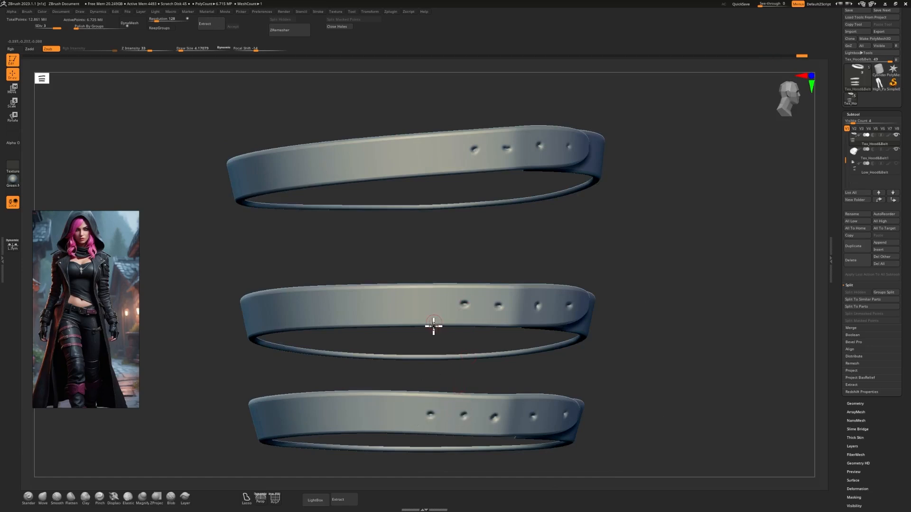
pyautogui.click(427, 300)
pyautogui.click(439, 150)
pyautogui.keyDown('alt'); pyautogui.moveTo(582, 259); pyautogui.dragTo(582, 199); pyautogui.keyUp('alt')
pyautogui.moveTo(584, 240); pyautogui.dragTo(546, 264)
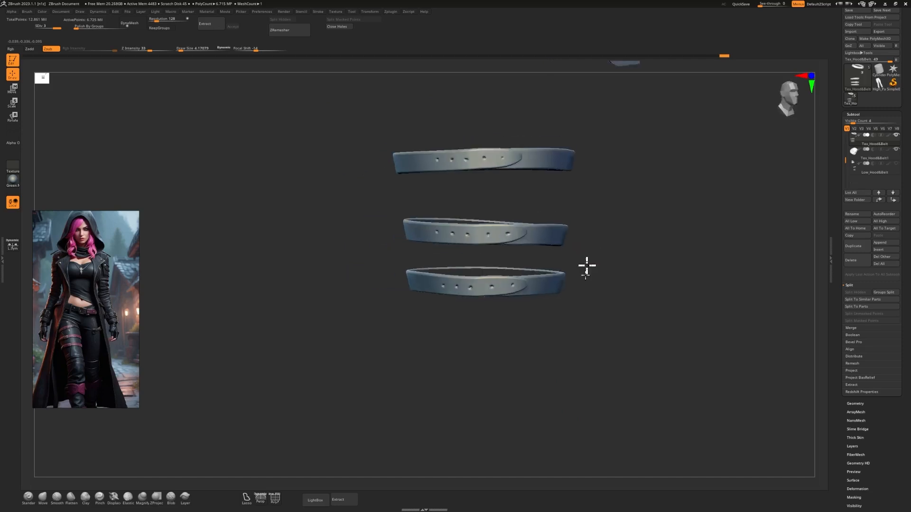
# Compare the strap holes with the low-poly buckles, and delete the Low_Hood&Belt reference subtool.
pyautogui.keyDown('alt'); pyautogui.moveTo(591, 320); pyautogui.dragTo(587, 356); pyautogui.keyUp('alt')
pyautogui.keyDown('alt'); pyautogui.moveTo(639, 327); pyautogui.dragTo(610, 340); pyautogui.keyUp('alt')
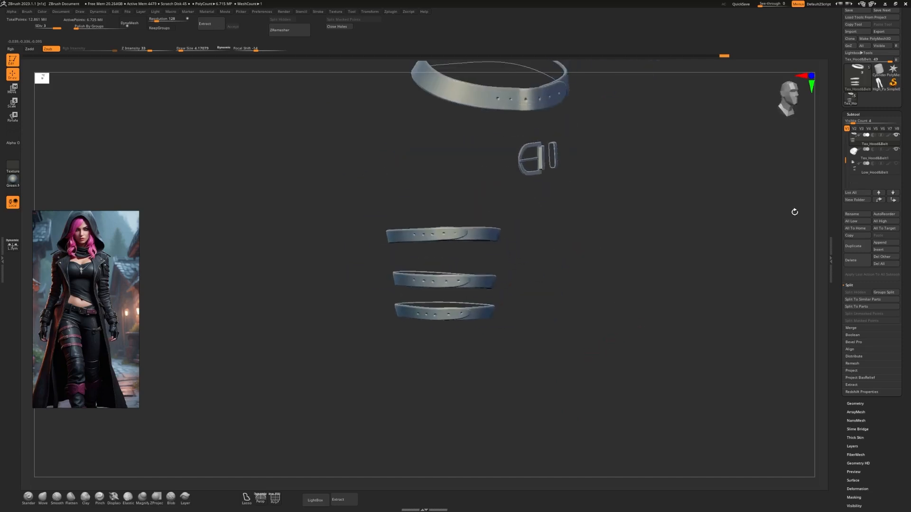
pyautogui.click(895, 163)
pyautogui.keyDown('alt'); pyautogui.moveTo(552, 265); pyautogui.dragTo(565, 308); pyautogui.keyUp('alt')
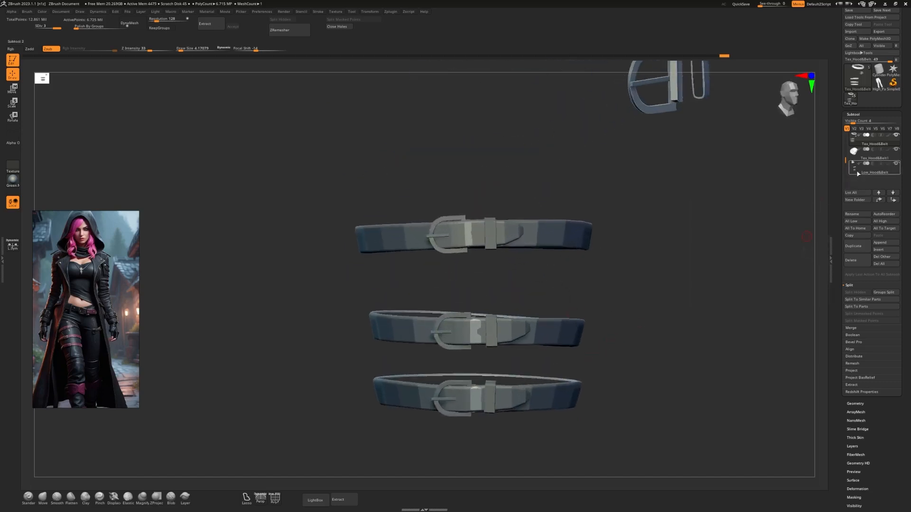
pyautogui.click(857, 174)
pyautogui.click(853, 260)
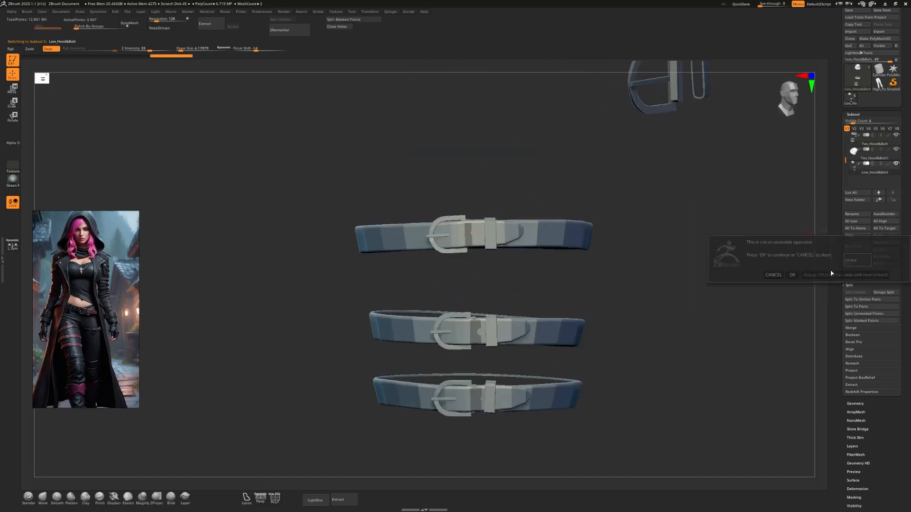
pyautogui.click(792, 276)
# Review the hood, belt and leg straps, and make the Tex_Hood&Belt subtool with the belt and straps active.
pyautogui.moveTo(604, 258); pyautogui.dragTo(715, 238)
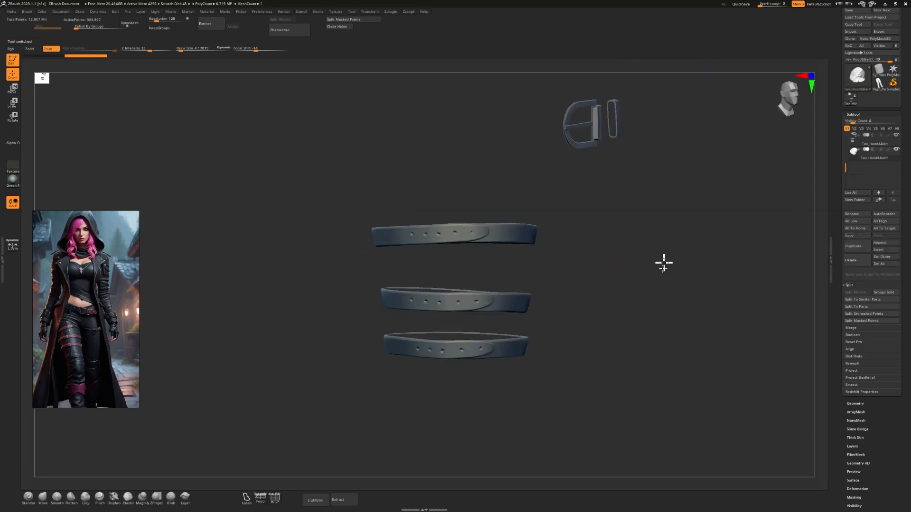
pyautogui.moveTo(662, 260); pyautogui.dragTo(622, 247)
pyautogui.hotkey('shift', 'f')
pyautogui.moveTo(722, 177); pyautogui.dragTo(630, 265)
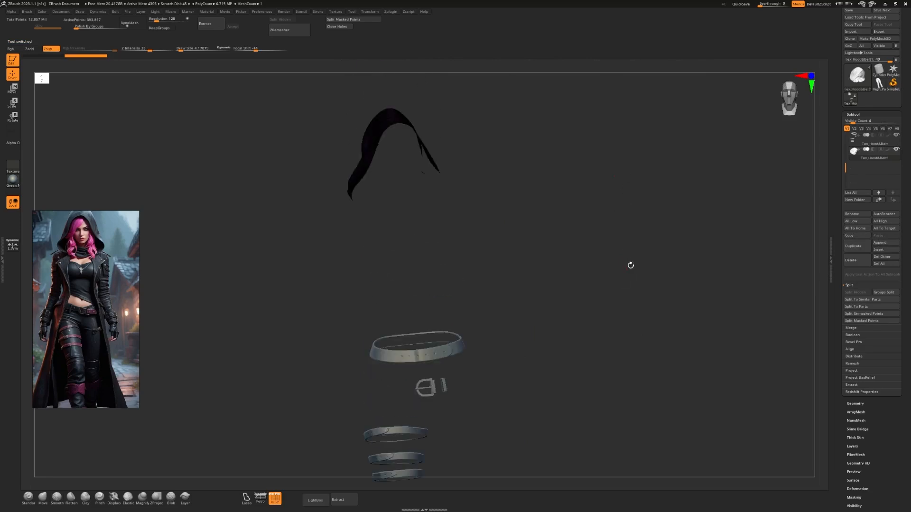
pyautogui.moveTo(845, 167); pyautogui.dragTo(840, 135)
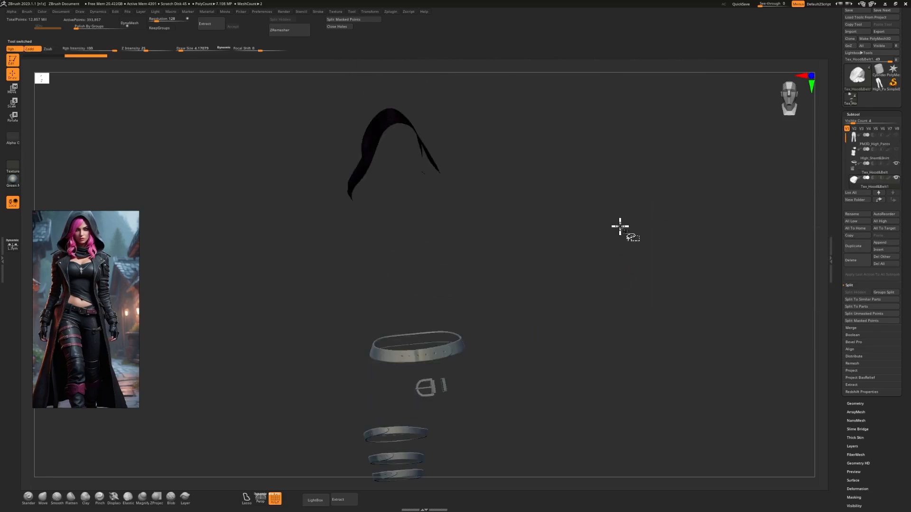
pyautogui.moveTo(845, 136); pyautogui.dragTo(846, 166)
pyautogui.click(857, 172)
pyautogui.moveTo(667, 280); pyautogui.dragTo(515, 271)
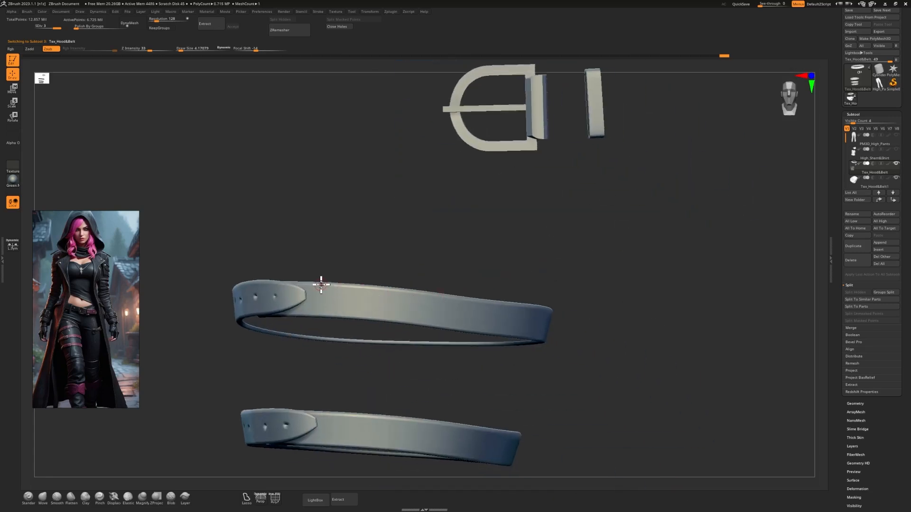
# Try to carve a groove along the upper edge of the topmost leg strap, and undo the stroke.
pyautogui.press('shift')
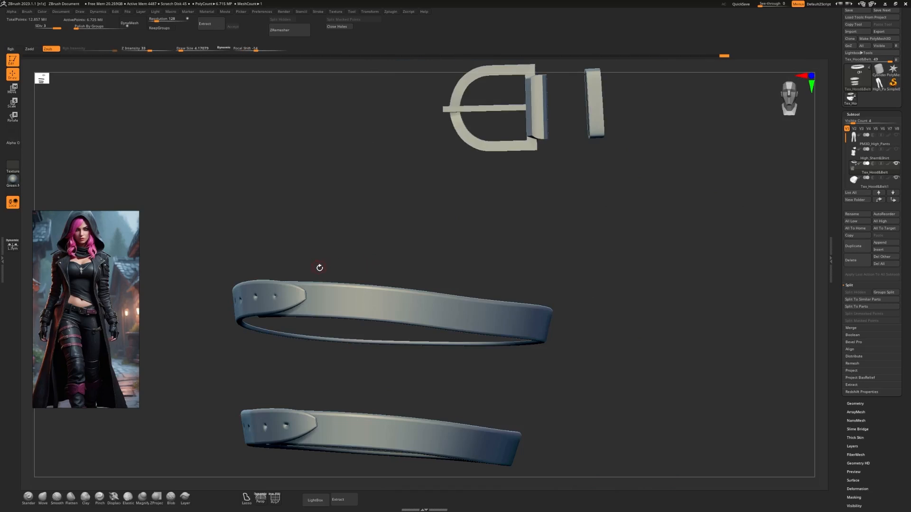
pyautogui.moveTo(357, 254); pyautogui.dragTo(363, 254)
pyautogui.keyDown('alt'); pyautogui.moveTo(471, 272); pyautogui.dragTo(504, 405); pyautogui.keyUp('alt')
pyautogui.moveTo(472, 264); pyautogui.dragTo(436, 276)
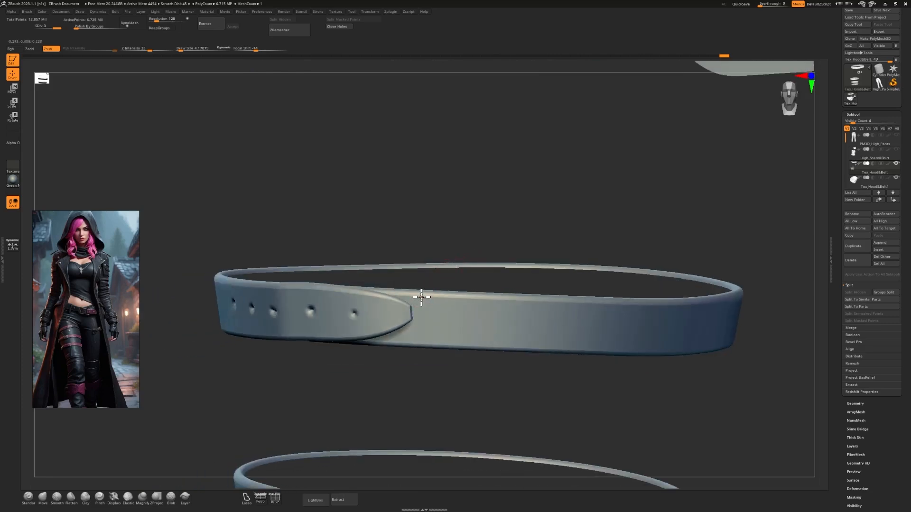
pyautogui.moveTo(449, 299); pyautogui.dragTo(726, 294)
pyautogui.keyDown('alt'); pyautogui.moveTo(750, 322); pyautogui.dragTo(531, 280); pyautogui.keyUp('alt')
pyautogui.moveTo(740, 277); pyautogui.dragTo(515, 301)
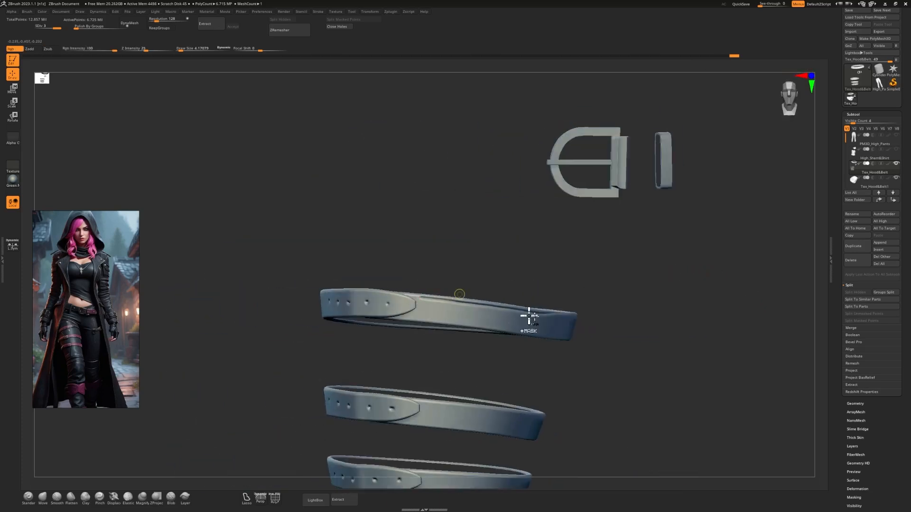
pyautogui.hotkey('ctrl', 'z')
# Examine the mesh density of the leg straps with the polyframe display.
pyautogui.keyDown('alt'); pyautogui.moveTo(602, 324); pyautogui.dragTo(596, 350); pyautogui.keyUp('alt')
pyautogui.hotkey('shift', 'f')
pyautogui.hotkey('shift', 'f')
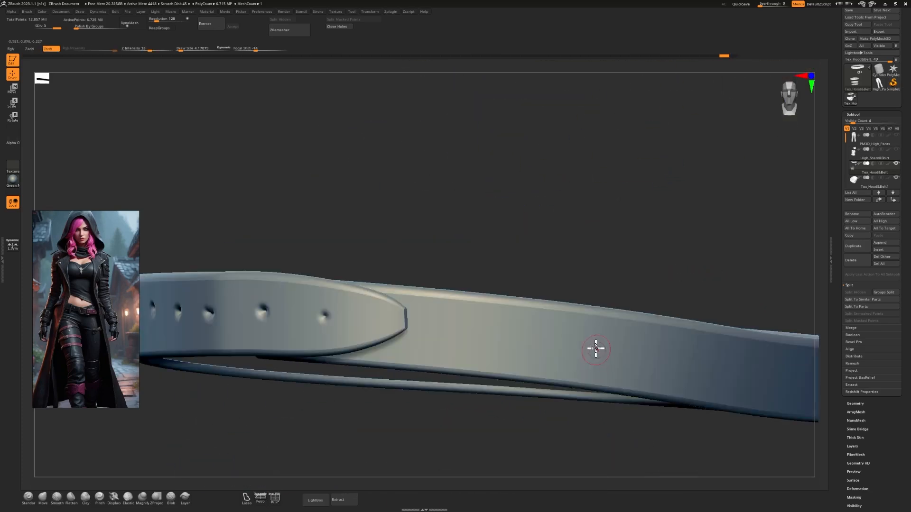
pyautogui.keyDown('alt'); pyautogui.moveTo(629, 290); pyautogui.dragTo(468, 307); pyautogui.keyUp('alt')
pyautogui.hotkey('shift', 'f')
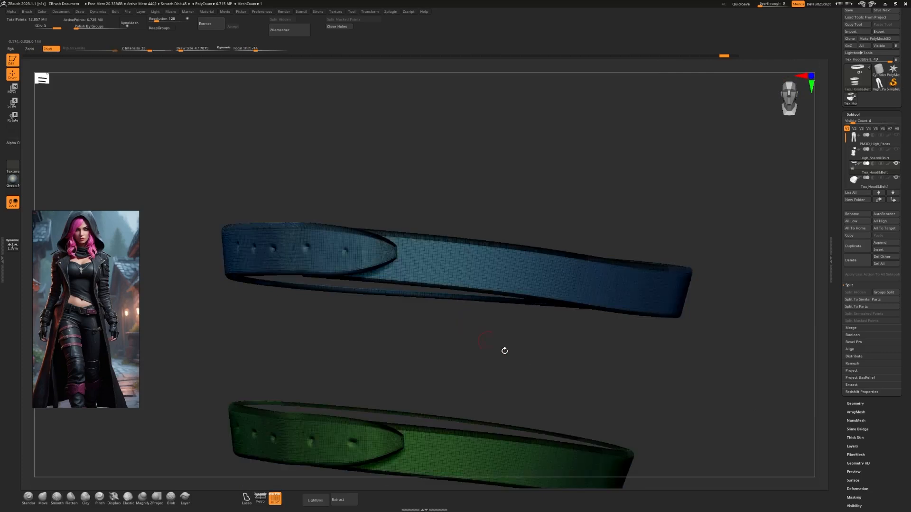
pyautogui.hotkey('shift', 'f')
pyautogui.keyDown('alt'); pyautogui.moveTo(665, 377); pyautogui.dragTo(607, 335); pyautogui.keyUp('alt')
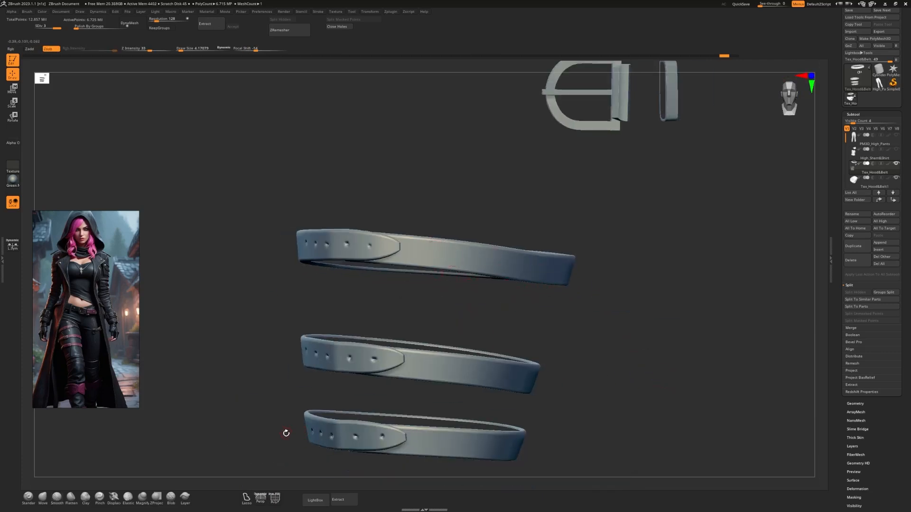
# Choose the StitchBasic brush, try a row of stitches along the topmost leg strap, and undo the strokes.
pyautogui.press('b')
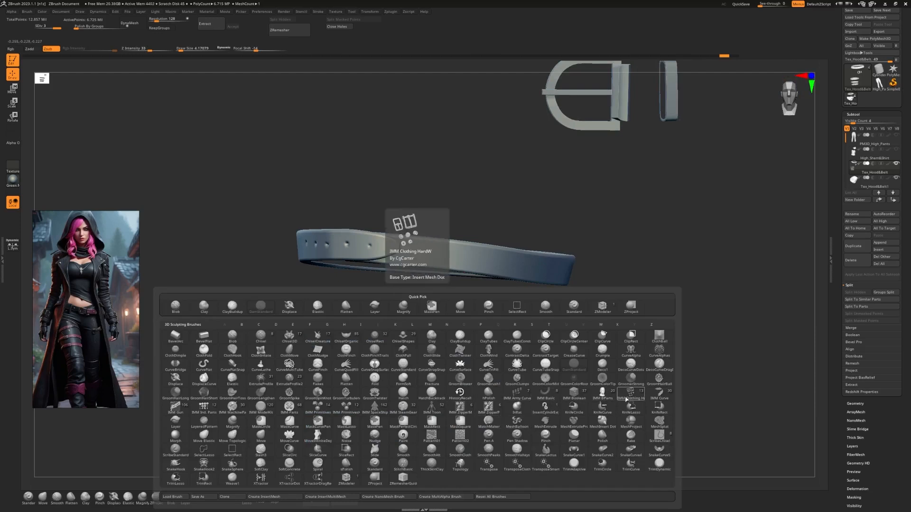
pyautogui.click(403, 465)
pyautogui.keyDown('alt'); pyautogui.moveTo(504, 342); pyautogui.dragTo(512, 411); pyautogui.keyUp('alt')
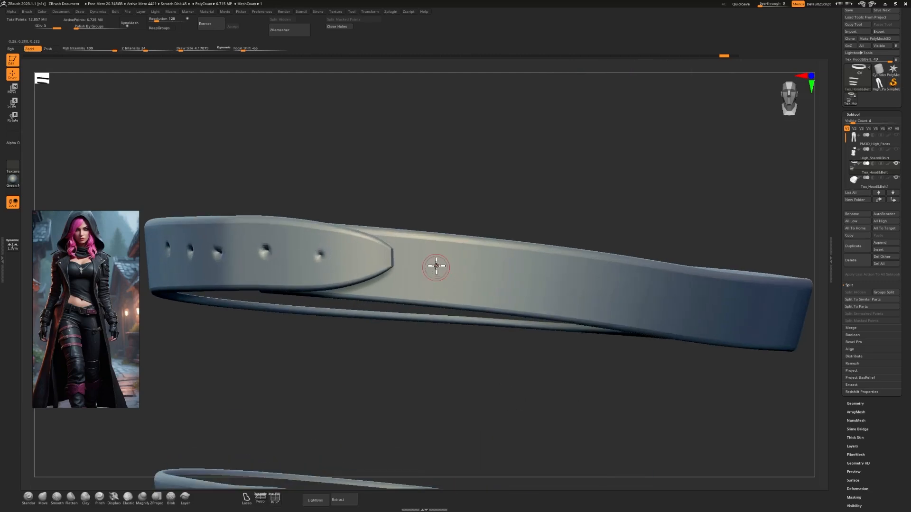
pyautogui.press('s')
pyautogui.moveTo(435, 248); pyautogui.dragTo(430, 247)
pyautogui.moveTo(678, 279); pyautogui.dragTo(753, 291)
pyautogui.hotkey('ctrl', 'z')
pyautogui.moveTo(715, 440)
pyautogui.keyDown('alt'); pyautogui.mouseDown()
pyautogui.moveTo(610, 390)
pyautogui.moveTo(603, 399)
pyautogui.mouseUp(); pyautogui.keyUp('alt')
pyautogui.hotkey('ctrl', 'z')
# Try finer stitches with a smaller brush size close to the topmost strap's upper edge, and undo them.
pyautogui.moveTo(561, 309)
pyautogui.keyDown('alt'); pyautogui.mouseDown()
pyautogui.moveTo(559, 378)
pyautogui.moveTo(433, 305)
pyautogui.mouseUp(); pyautogui.keyUp('alt')
pyautogui.keyDown('alt'); pyautogui.moveTo(516, 307); pyautogui.dragTo(513, 456); pyautogui.keyUp('alt')
pyautogui.keyDown('alt'); pyautogui.moveTo(443, 252); pyautogui.dragTo(447, 441); pyautogui.keyUp('alt')
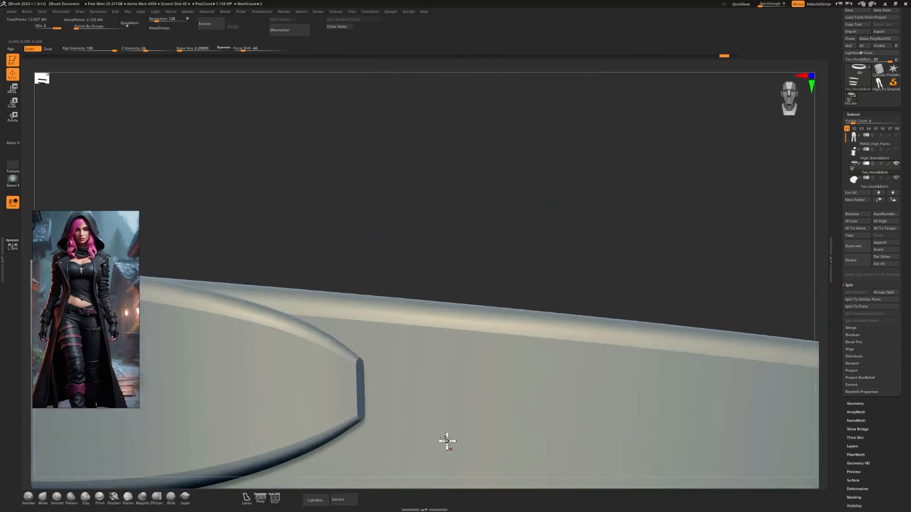
pyautogui.moveTo(387, 311); pyautogui.dragTo(719, 335)
pyautogui.moveTo(688, 297)
pyautogui.keyDown('alt'); pyautogui.mouseDown()
pyautogui.moveTo(605, 262)
pyautogui.moveTo(506, 274)
pyautogui.mouseUp(); pyautogui.keyUp('alt')
pyautogui.hotkey('ctrl', 'z')
pyautogui.press('s')
pyautogui.moveTo(380, 310)
pyautogui.mouseDown()
pyautogui.moveTo(575, 333)
pyautogui.moveTo(699, 319)
pyautogui.moveTo(575, 266)
pyautogui.moveTo(602, 250)
pyautogui.moveTo(610, 261)
pyautogui.moveTo(580, 327)
pyautogui.moveTo(565, 280)
pyautogui.mouseUp()
pyautogui.hotkey('ctrl', 'z')
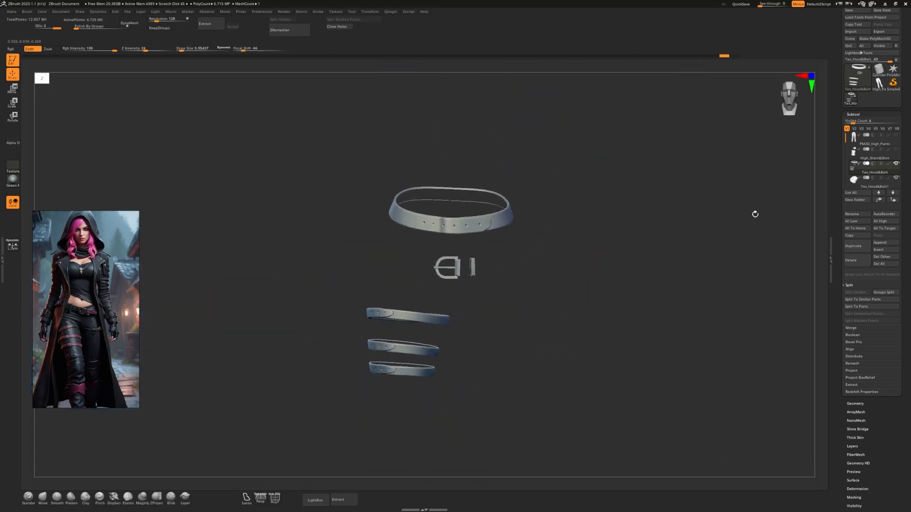
# Merge the Tex_Hood&Belt subtool down with the hood subtool below it.
pyautogui.click(851, 328)
pyautogui.click(850, 300)
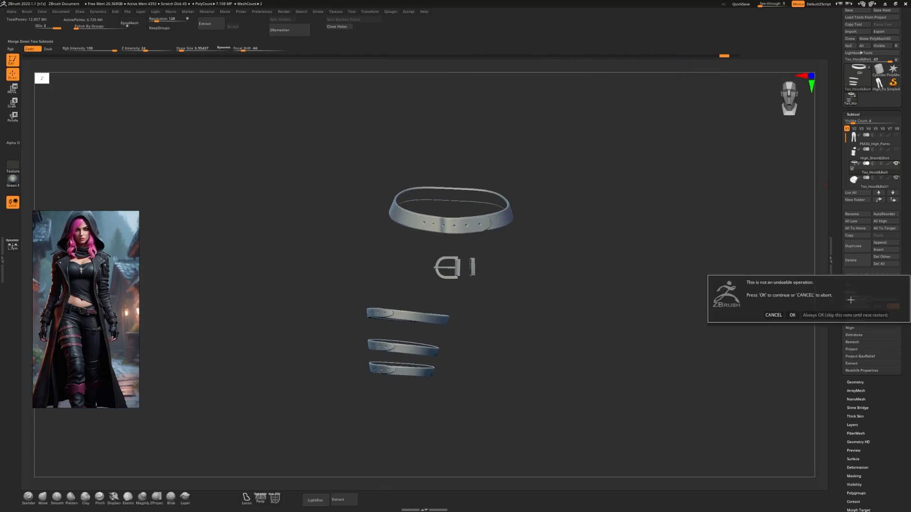
pyautogui.click(792, 316)
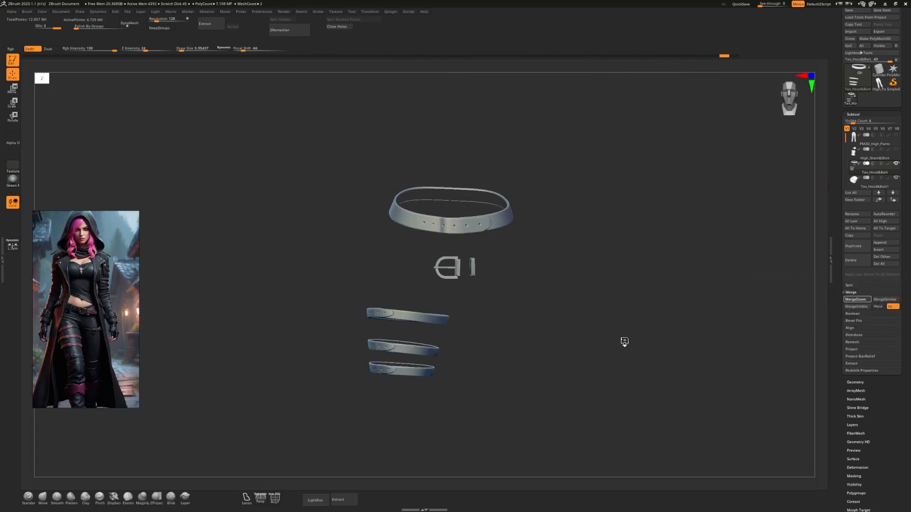
pyautogui.keyDown('alt'); pyautogui.moveTo(624, 342); pyautogui.dragTo(575, 325); pyautogui.keyUp('alt')
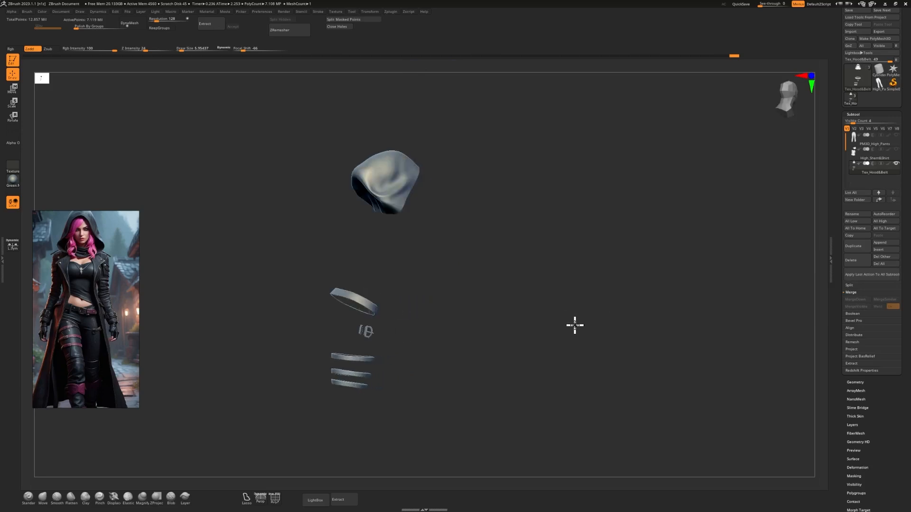
pyautogui.moveTo(487, 246); pyautogui.dragTo(397, 198)
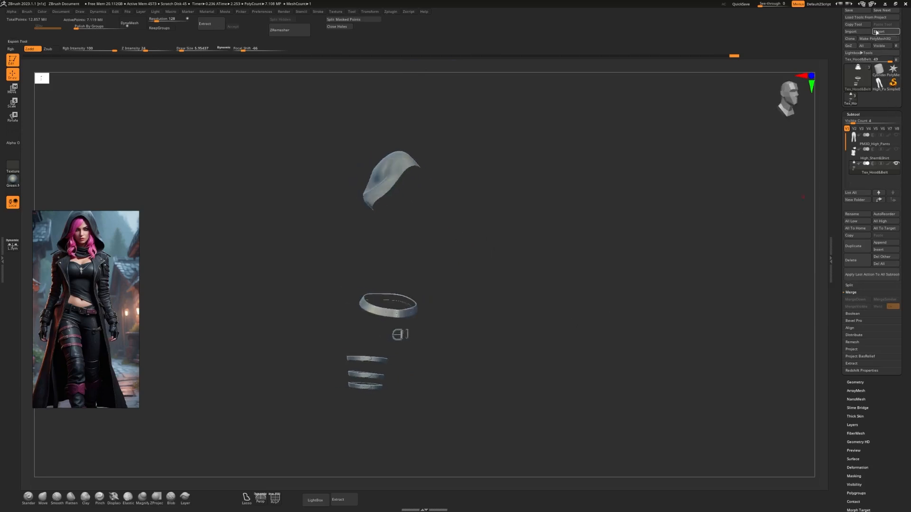
# Export the merged hood and belt mesh as High_Hood&Belt.obj in the tutorial folder.
pyautogui.click(884, 32)
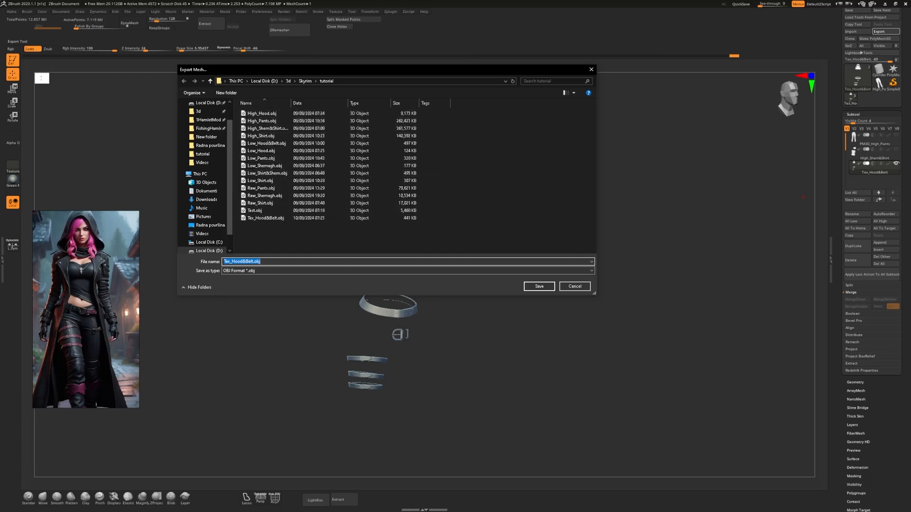
pyautogui.click(263, 219)
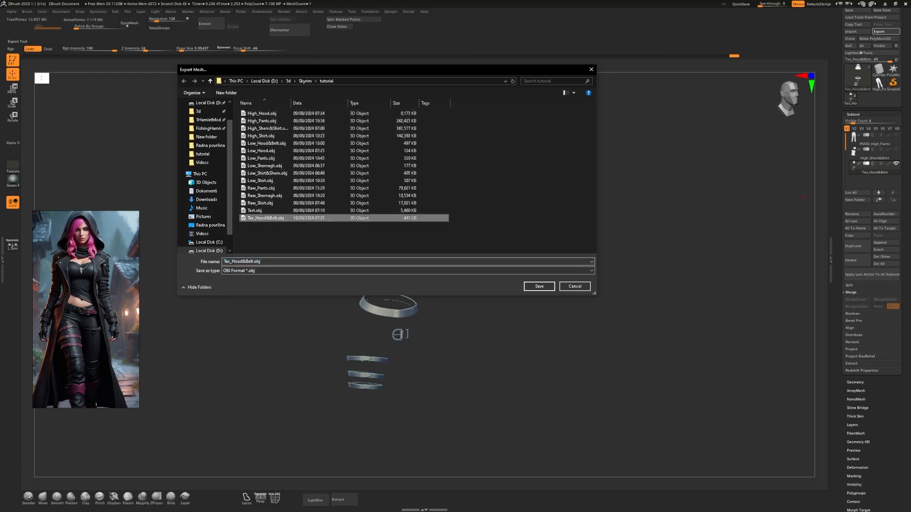
pyautogui.click(256, 261)
pyautogui.moveTo(229, 262); pyautogui.dragTo(210, 264)
pyautogui.write('Hi')
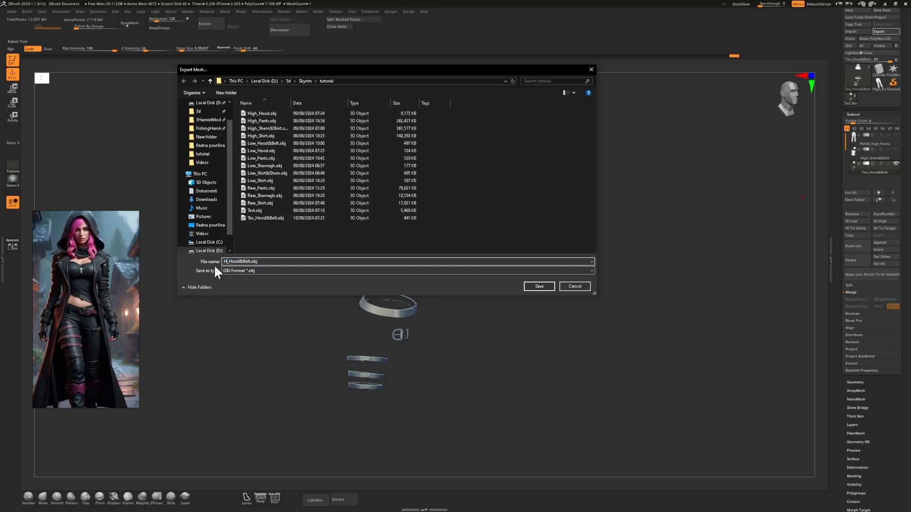
pyautogui.write('gh')
pyautogui.click(539, 287)
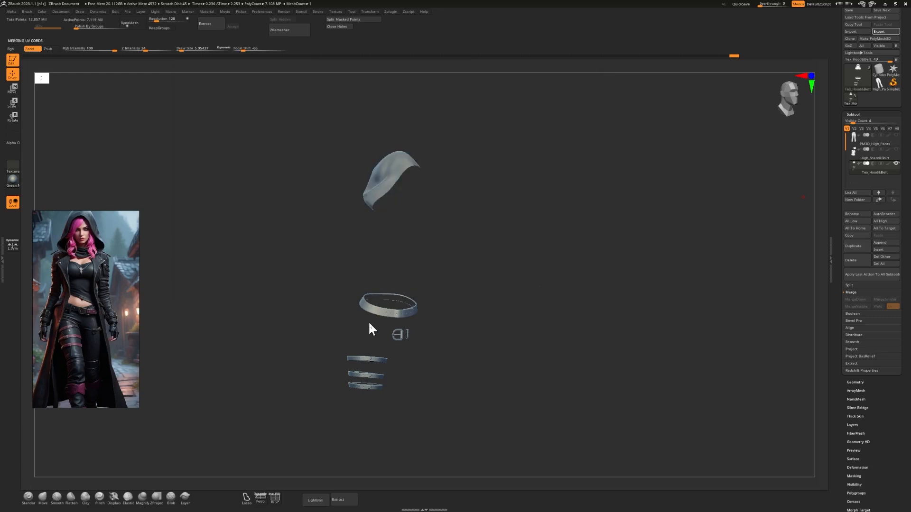
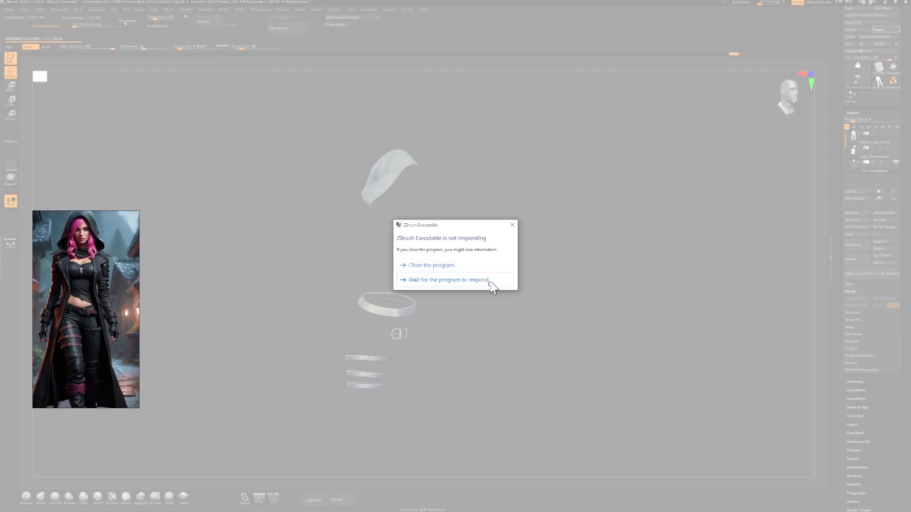
# Leave ZBrush to finish responding, switch to Blender and delete the existing hood, belt and leg strap object.
pyautogui.click(489, 282)
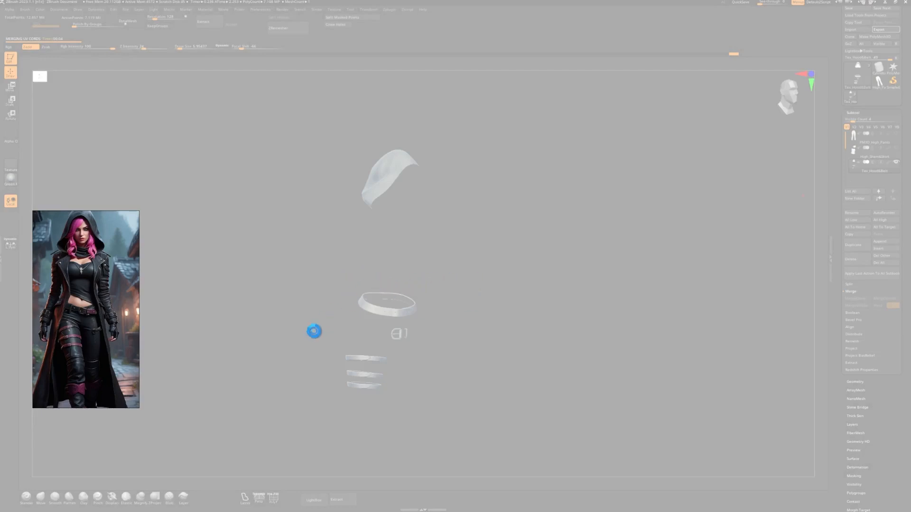
pyautogui.hotkey('alt', 'Tab')
pyautogui.click(494, 226)
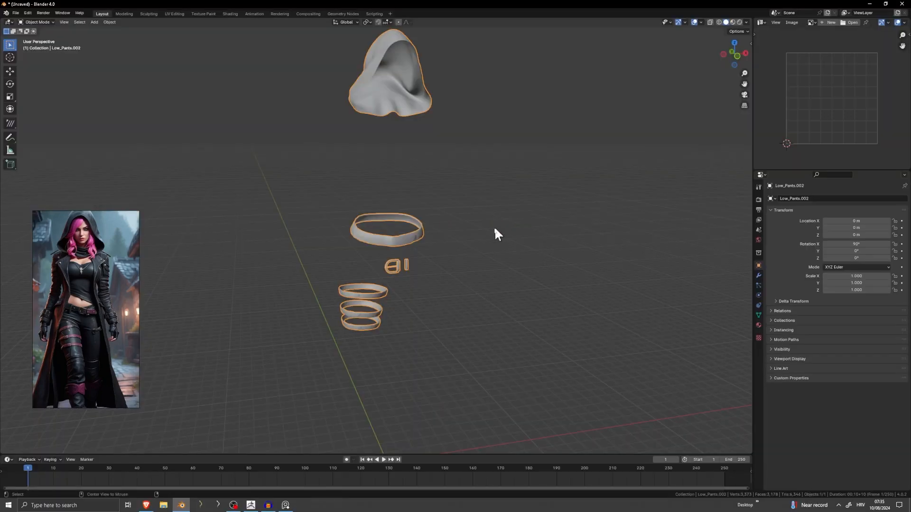
pyautogui.moveTo(455, 272); pyautogui.dragTo(448, 262, button='middle')
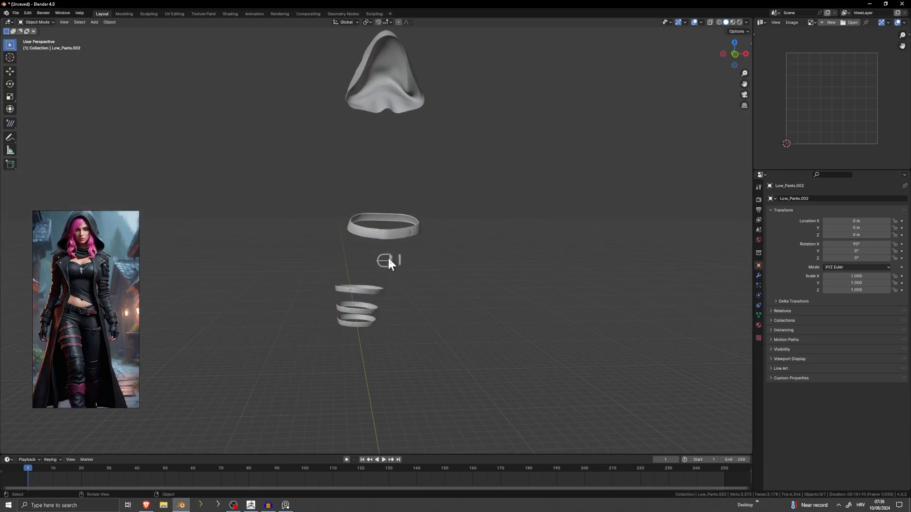
pyautogui.click(404, 238)
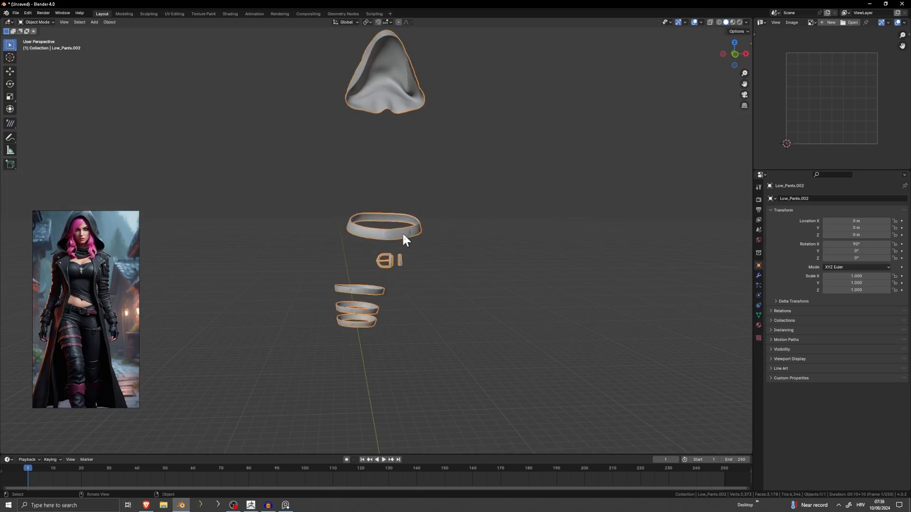
pyautogui.press('Delete')
# Import the Low_Pants.obj mesh from the tutorial folder as a Wavefront OBJ.
pyautogui.click(15, 13)
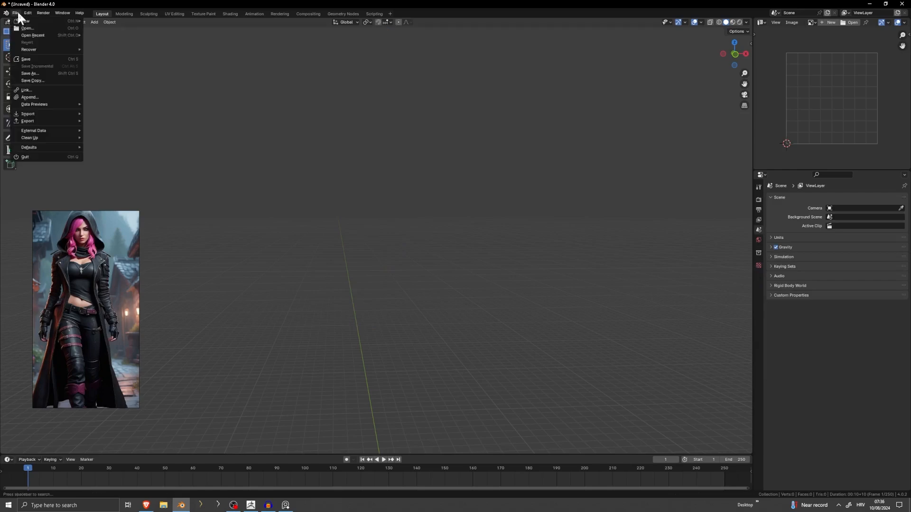
pyautogui.moveTo(38, 110)
pyautogui.click(128, 137)
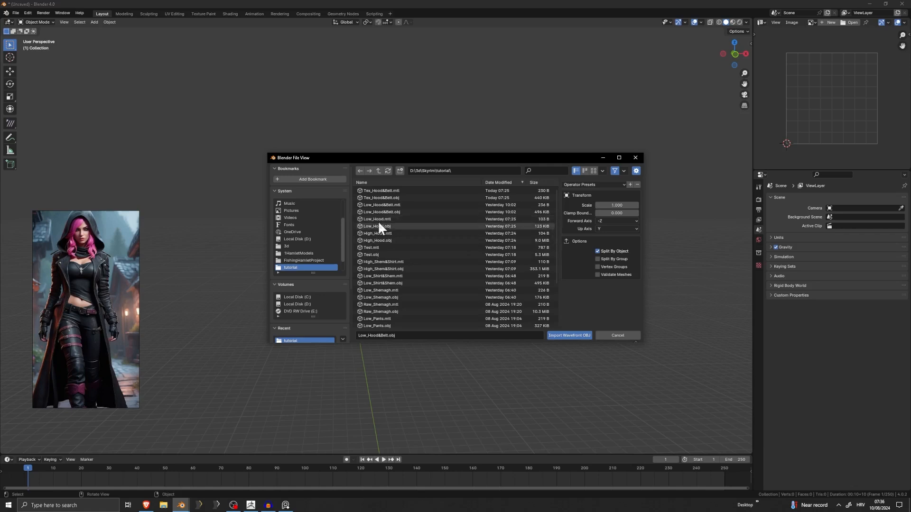
pyautogui.scroll(-3, 366, 265)
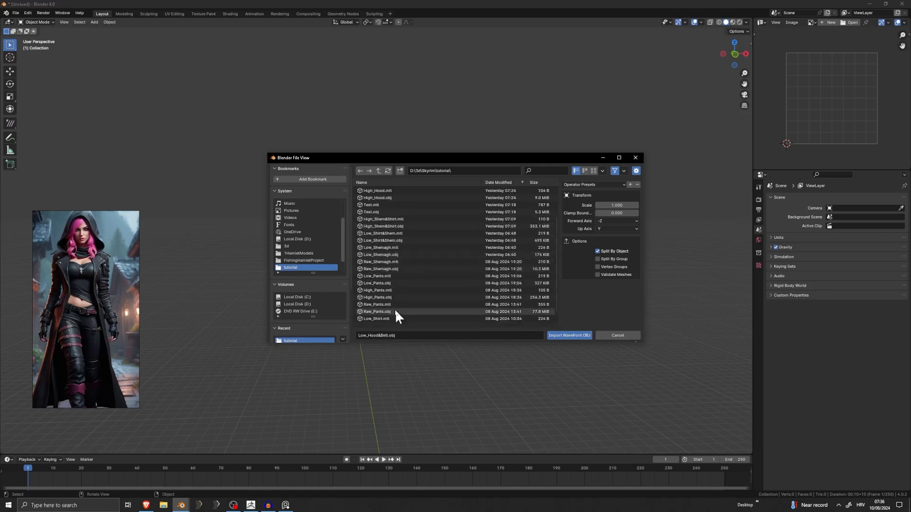
pyautogui.scroll(1, 394, 280)
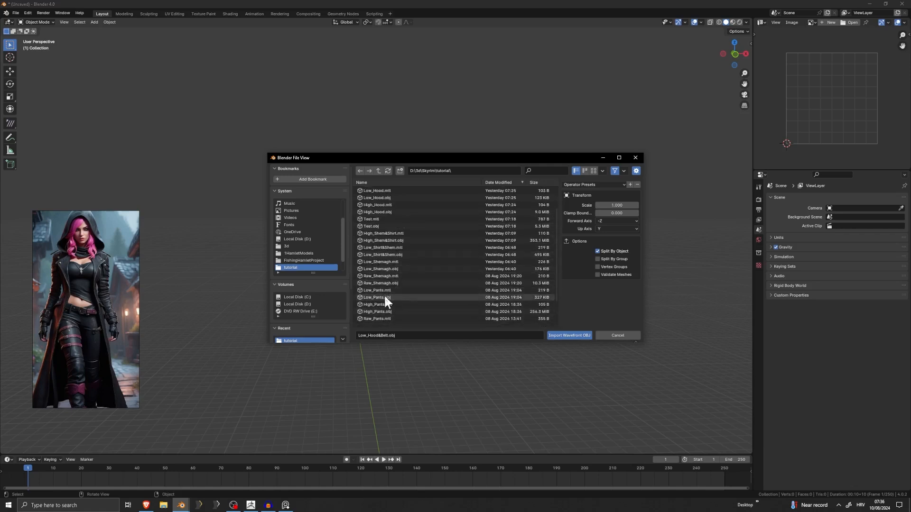
pyautogui.doubleClick(383, 294)
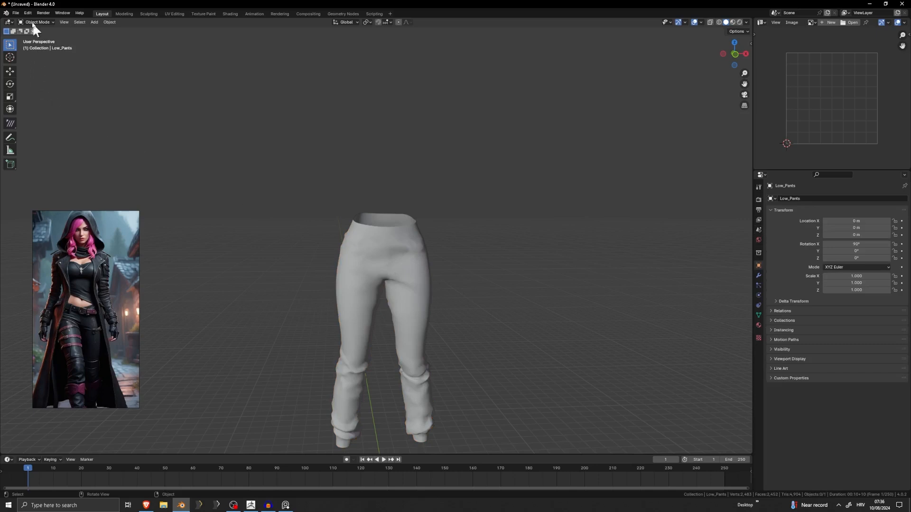
# Import the Low_Hood&Belt.obj mesh from the tutorial folder alongside the pants.
pyautogui.click(15, 12)
pyautogui.moveTo(44, 110)
pyautogui.click(143, 135)
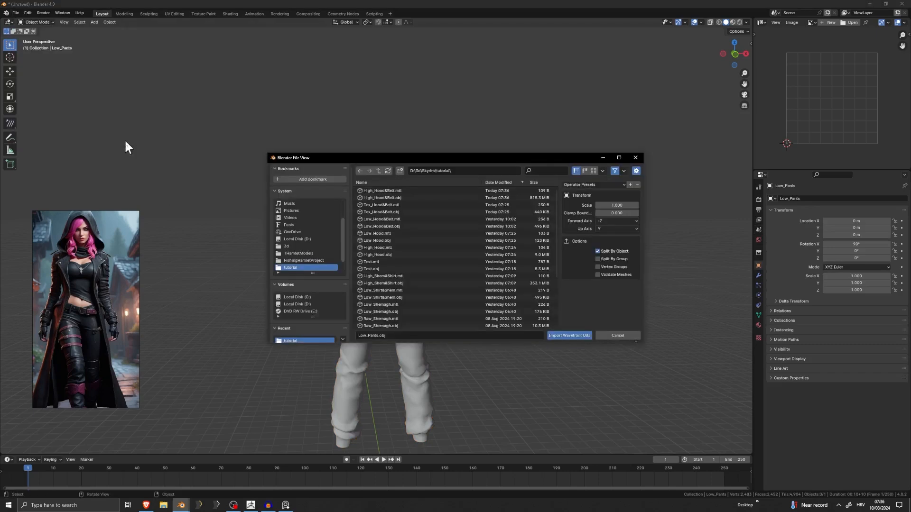
pyautogui.doubleClick(418, 226)
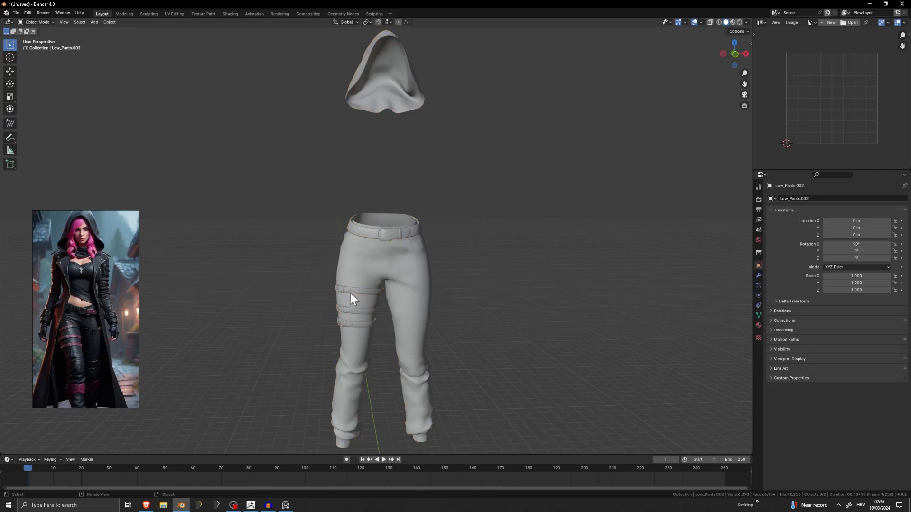
# Import the Low_Shirt.obj mesh from the tutorial folder.
pyautogui.click(16, 12)
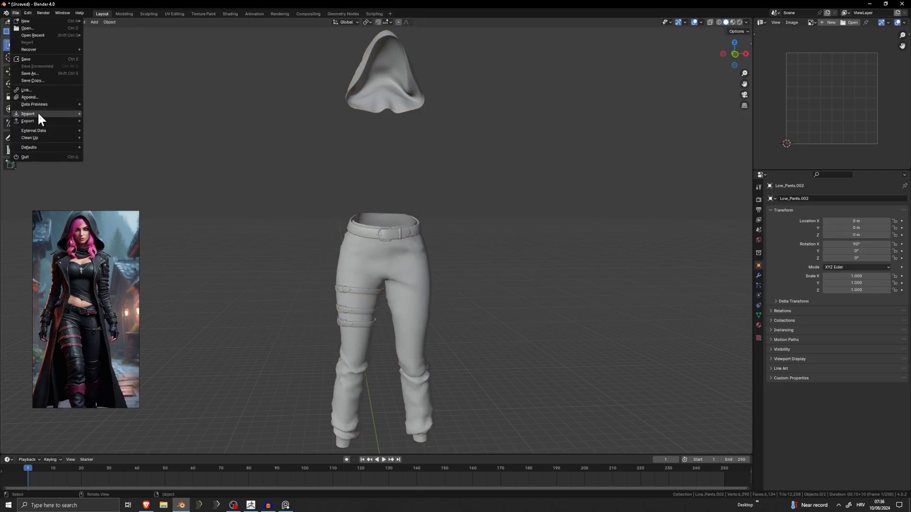
pyautogui.moveTo(38, 113)
pyautogui.click(121, 141)
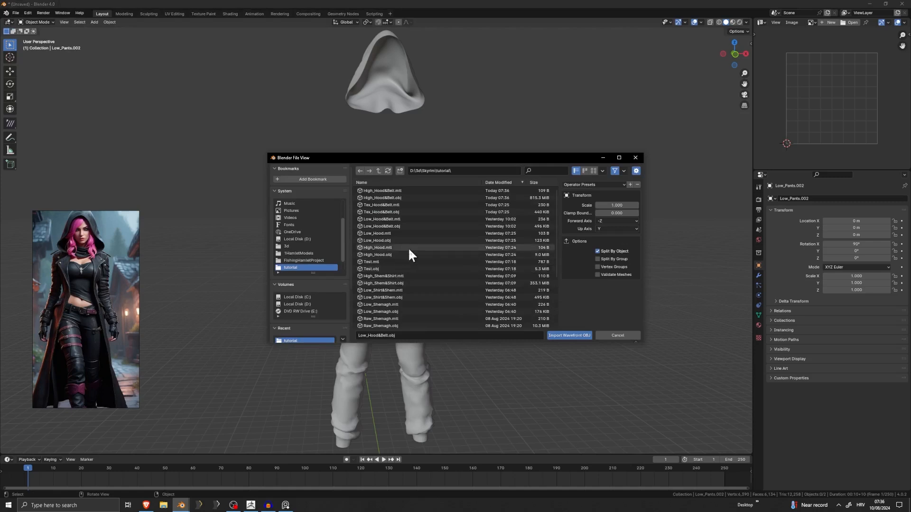
pyautogui.scroll(-1, 407, 247)
pyautogui.scroll(-5, 386, 258)
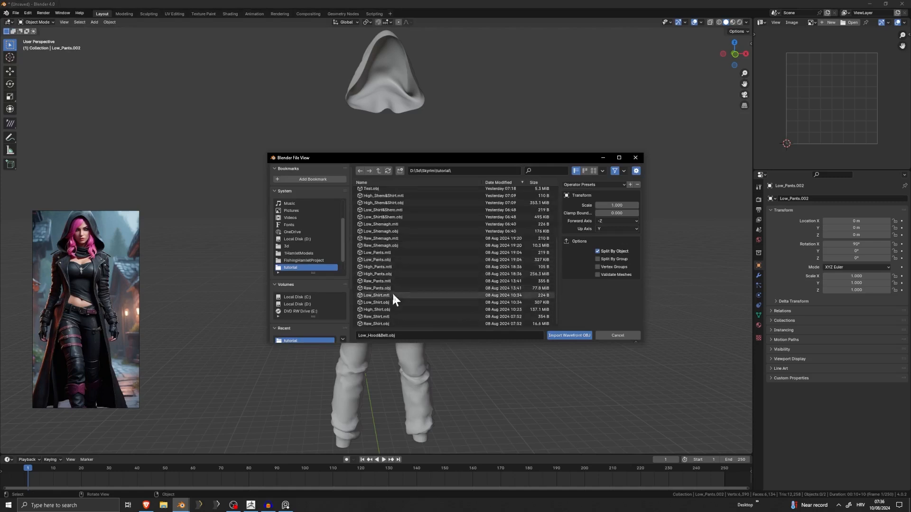
pyautogui.doubleClick(391, 303)
pyautogui.click(469, 248)
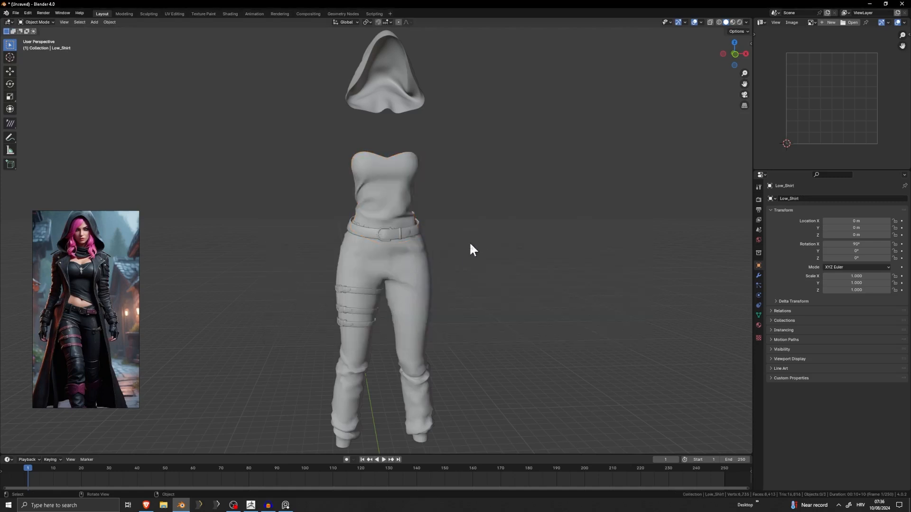
# Delete the imported shirt object from the scene.
pyautogui.moveTo(470, 248)
pyautogui.mouseDown(button='middle')
pyautogui.moveTo(518, 254)
pyautogui.moveTo(446, 259)
pyautogui.moveTo(479, 255)
pyautogui.mouseUp(button='middle')
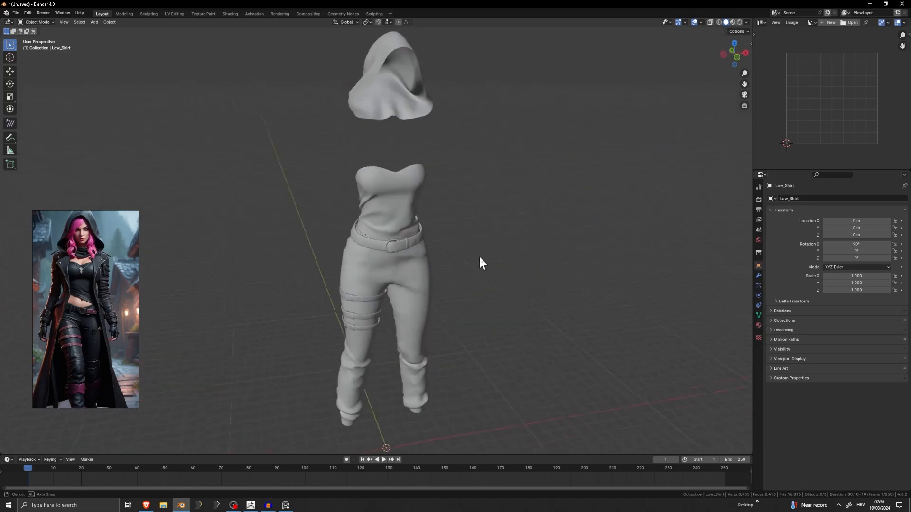
pyautogui.click(387, 210)
pyautogui.press('Delete')
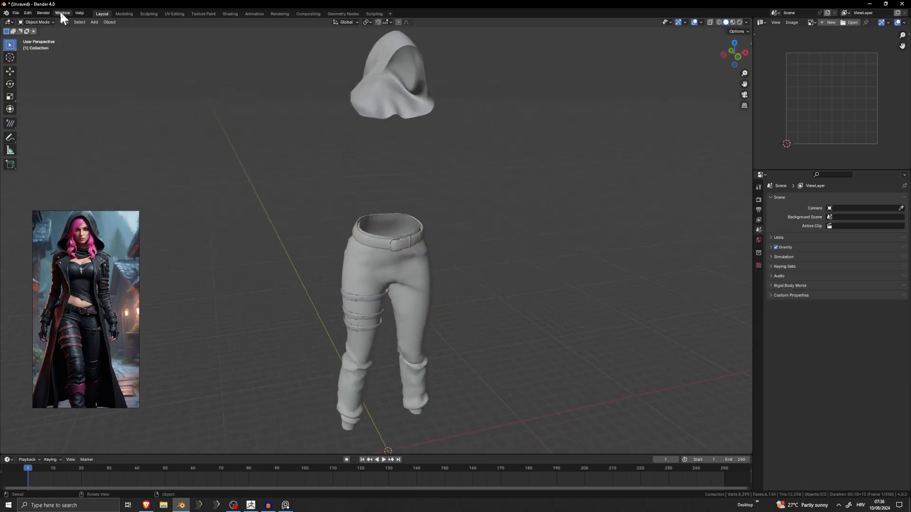
# Import the combined shirt and shemagh mesh, Low_Shirt&Shem.obj, from the tutorial folder.
pyautogui.click(17, 12)
pyautogui.moveTo(39, 112)
pyautogui.click(137, 143)
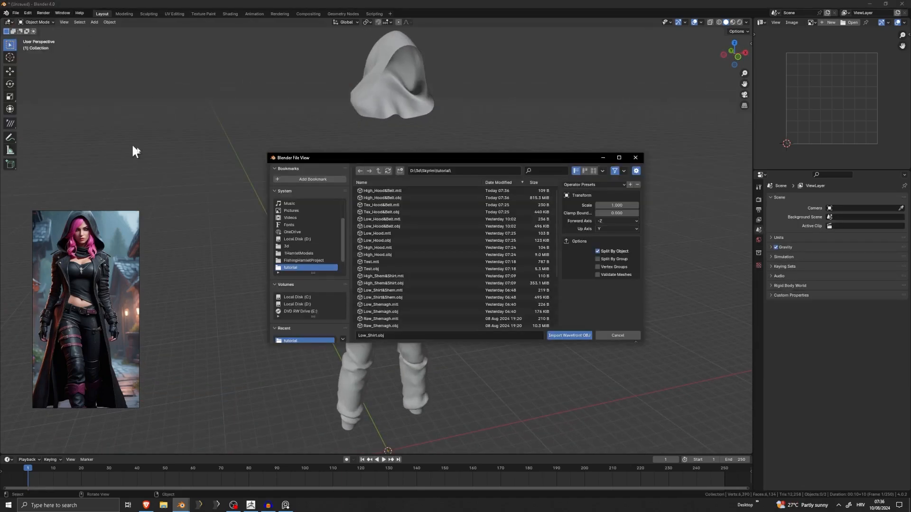
pyautogui.scroll(-2, 403, 252)
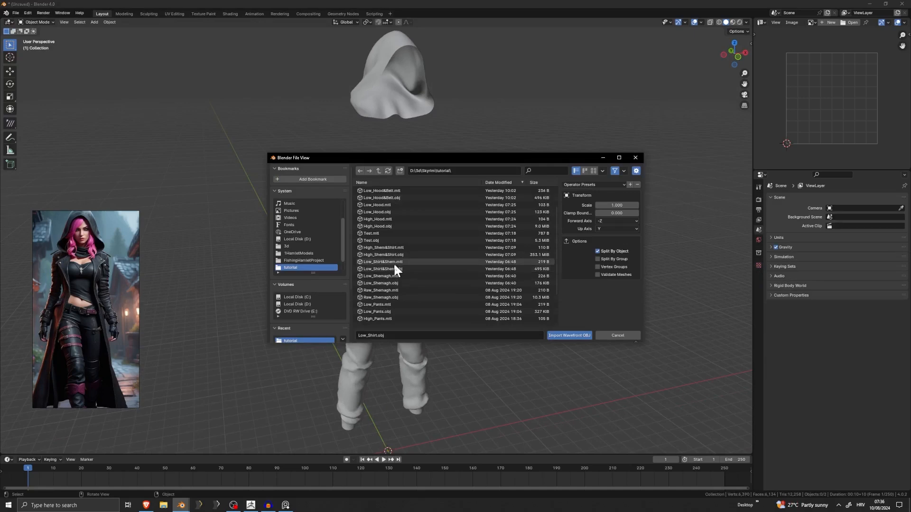
pyautogui.doubleClick(394, 267)
pyautogui.click(460, 229)
# Examine the assembled low-poly outfit, looking closely at how the belt and leg straps sit on the pants.
pyautogui.moveTo(459, 228); pyautogui.dragTo(411, 223, button='middle')
pyautogui.scroll(-4, 411, 225)
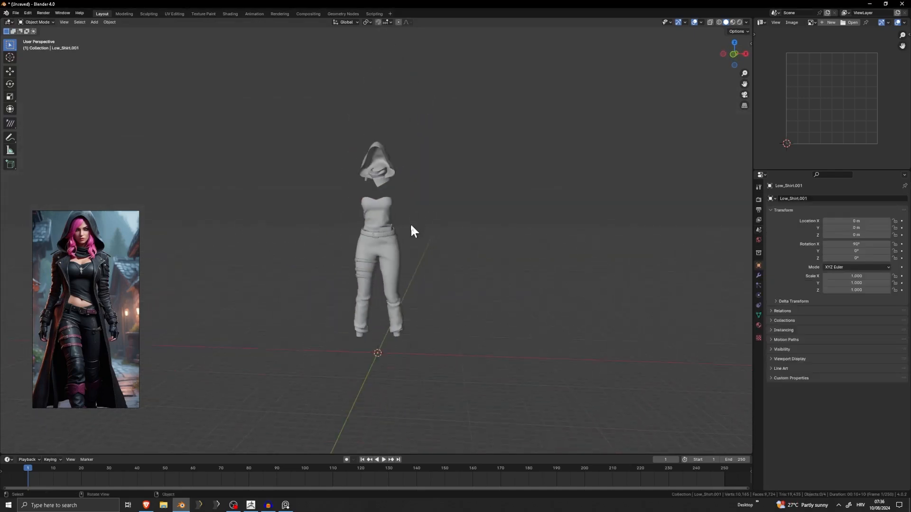
pyautogui.scroll(5, 418, 235)
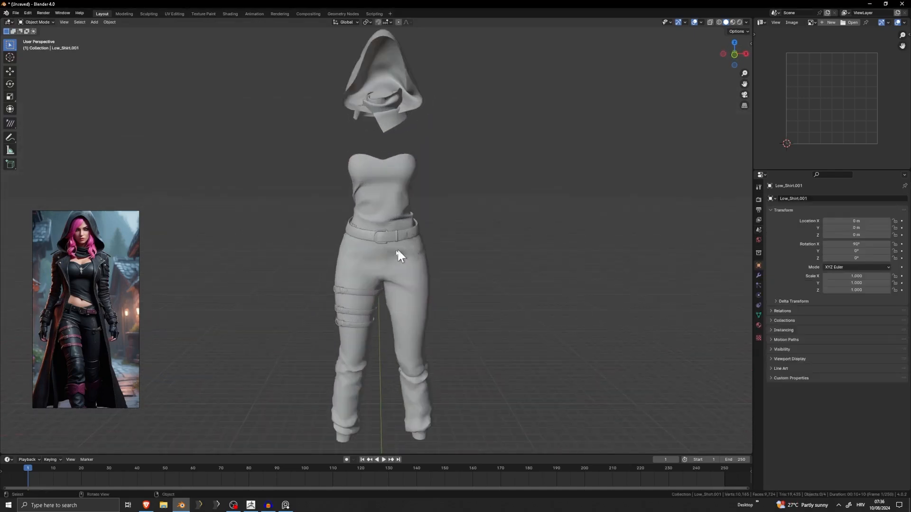
pyautogui.scroll(5, 371, 247)
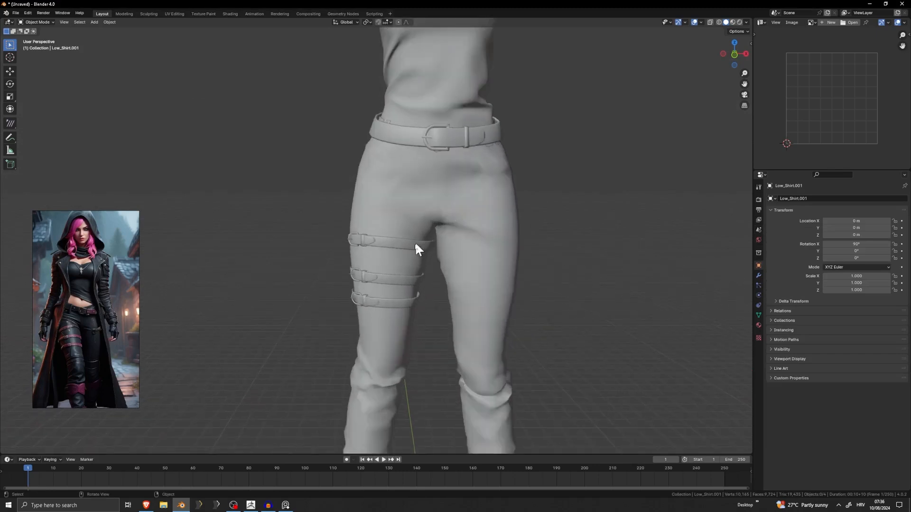
pyautogui.click(400, 248)
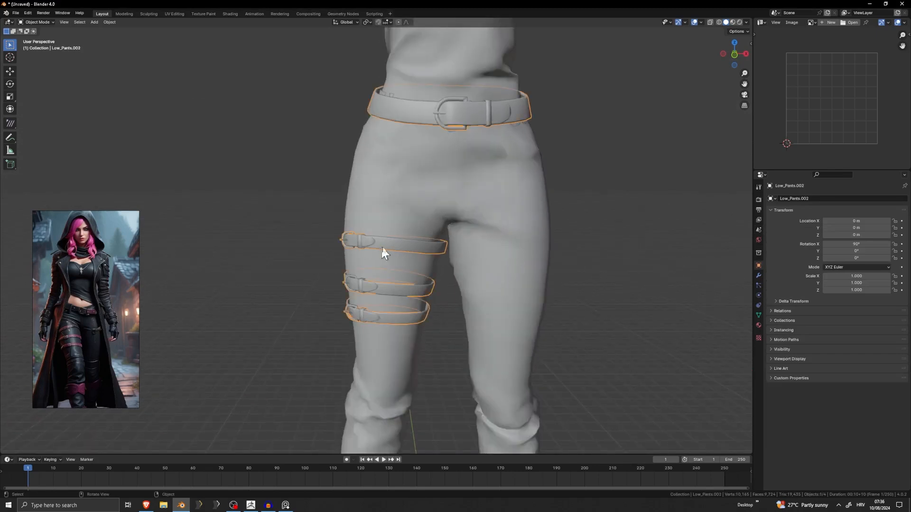
pyautogui.click(639, 246)
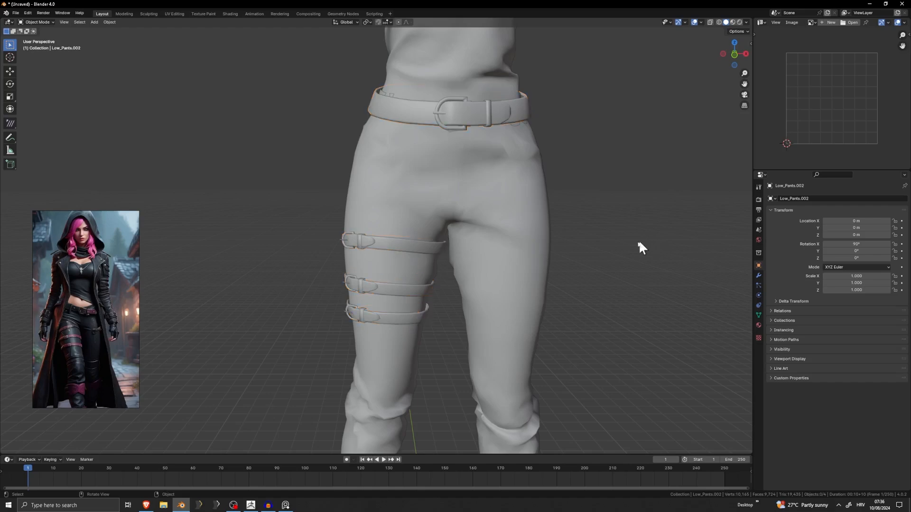
pyautogui.scroll(-5, 506, 185)
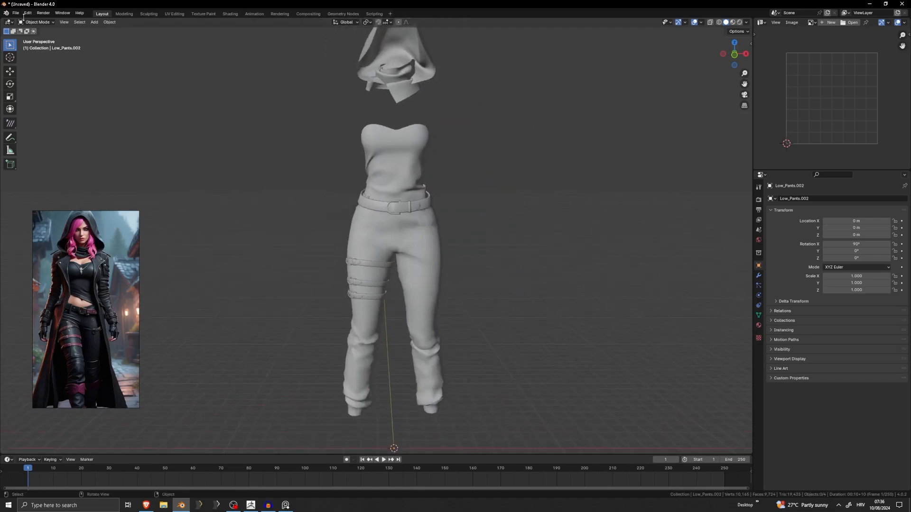
# Import the body mesh BaseNEW3BAFix.obj from the recently used Base folder.
pyautogui.click(16, 12)
pyautogui.moveTo(23, 110)
pyautogui.click(122, 140)
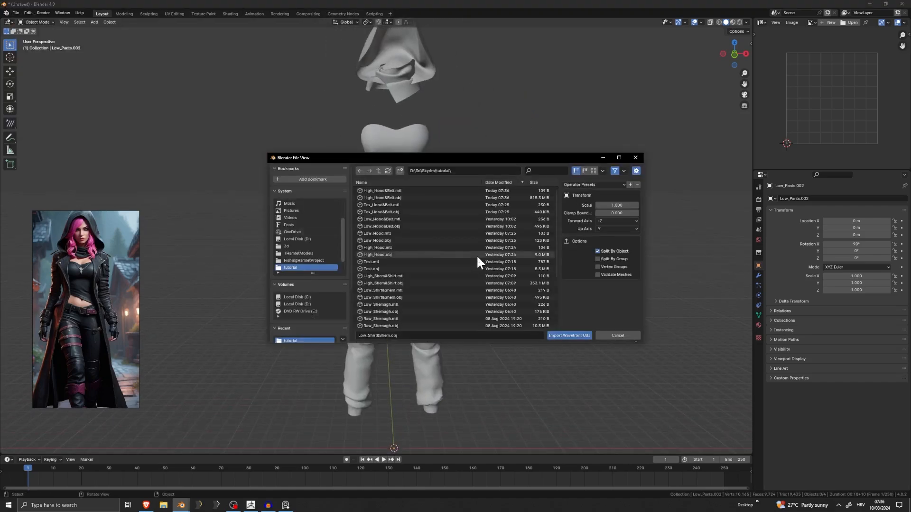
pyautogui.scroll(-3, 289, 305)
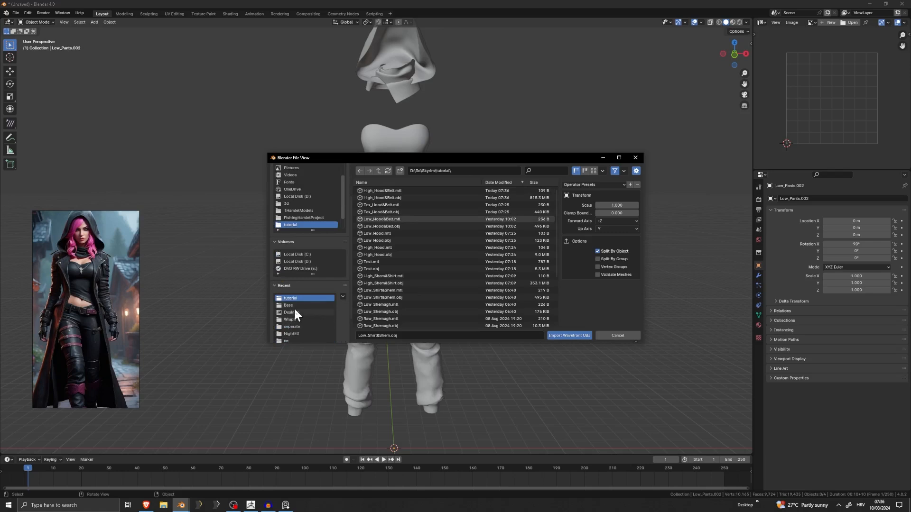
pyautogui.click(294, 306)
pyautogui.click(388, 198)
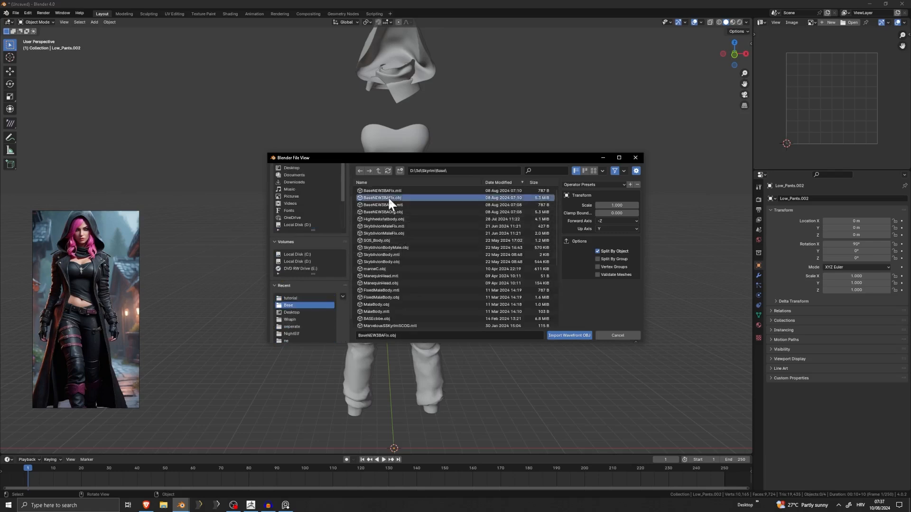
pyautogui.doubleClick(388, 198)
# Scale the body mesh uniformly to about 1.901 so it fits inside the outfit.
pyautogui.press('s')
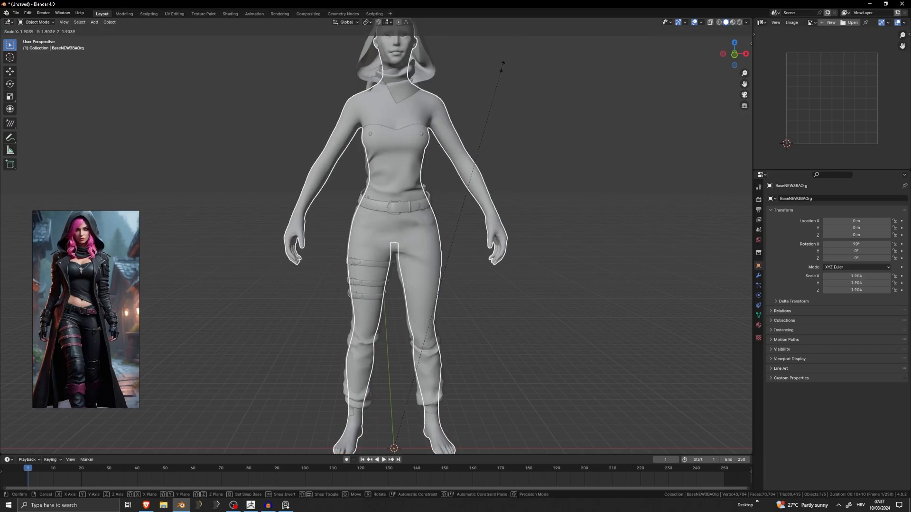
pyautogui.click(503, 66)
pyautogui.click(513, 96)
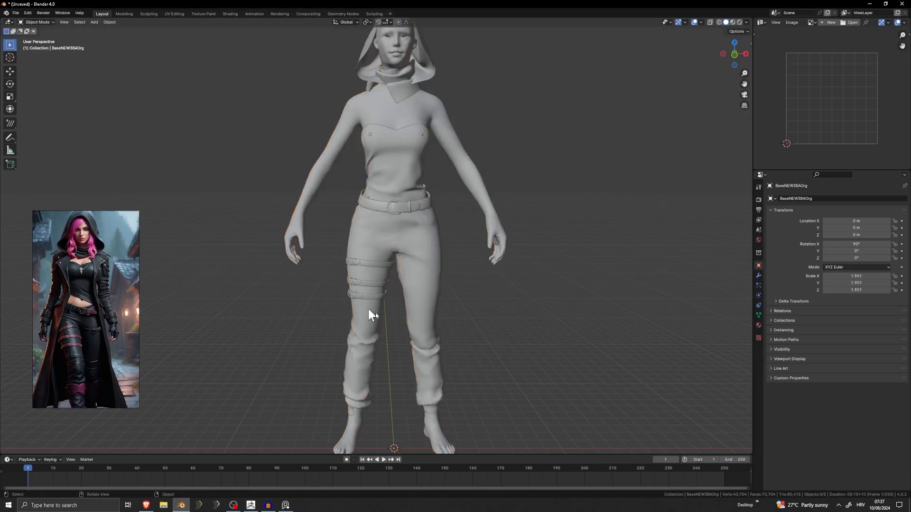
# Examine the leg straps and belt on the dressed body, selecting their object to highlight it, then deselect everything.
pyautogui.scroll(5, 491, 239)
pyautogui.click(330, 230)
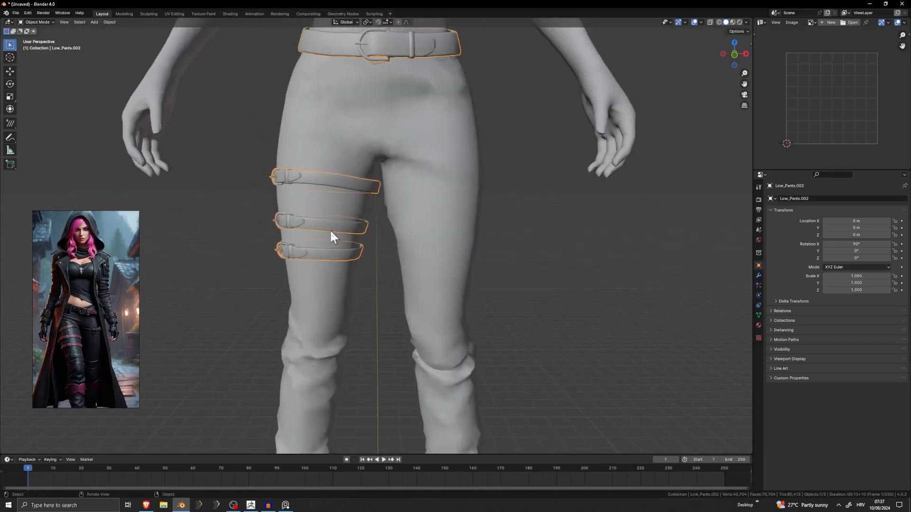
pyautogui.scroll(-4, 331, 232)
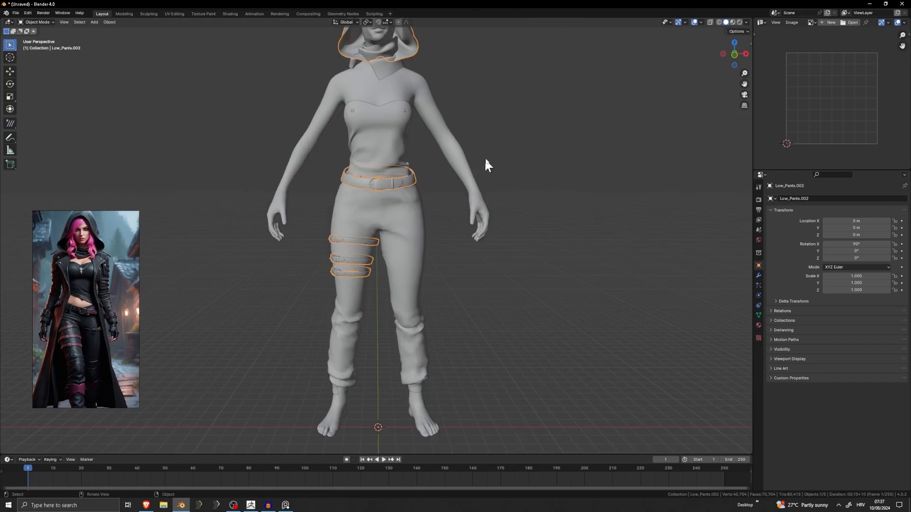
pyautogui.click(290, 273)
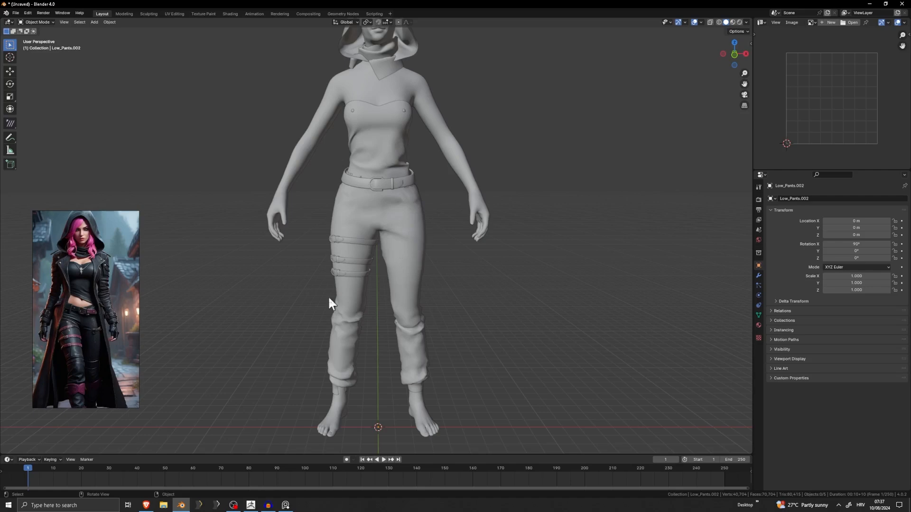
pyautogui.click(360, 265)
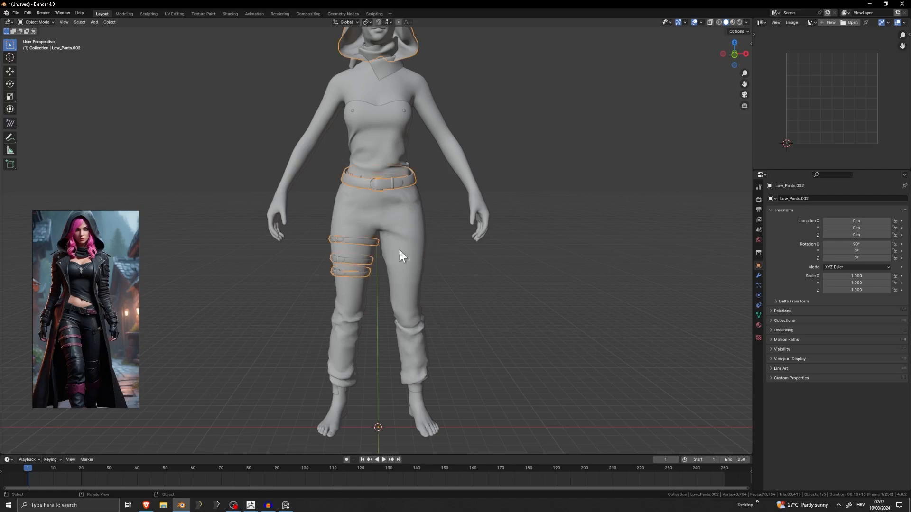
pyautogui.hotkey('alt', 'a')
pyautogui.scroll(4, 367, 268)
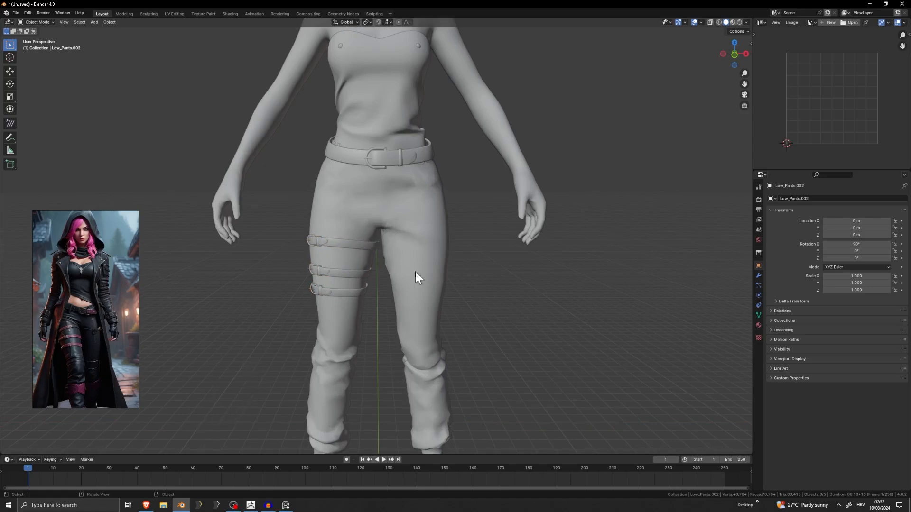
# Open the combined belt and leg strap object for mesh editing.
pyautogui.scroll(3, 335, 277)
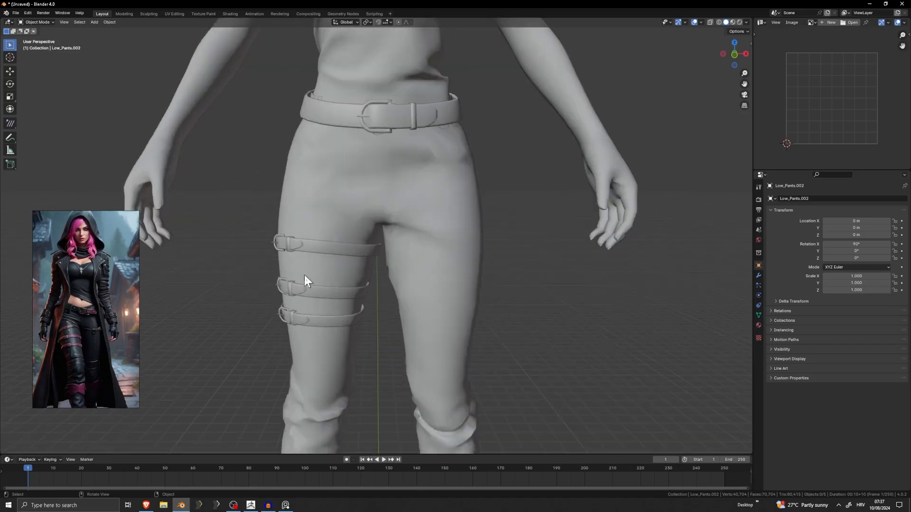
pyautogui.click(378, 175)
pyautogui.scroll(-5, 457, 193)
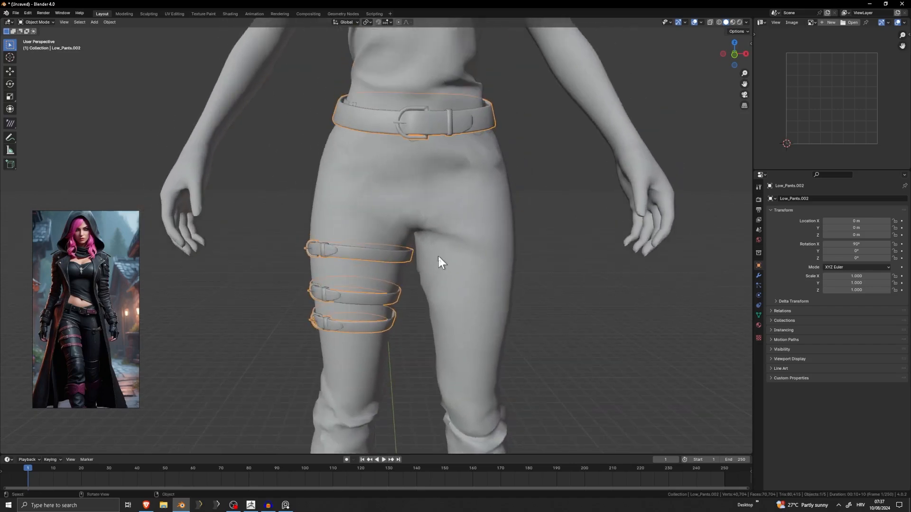
pyautogui.press('Tab')
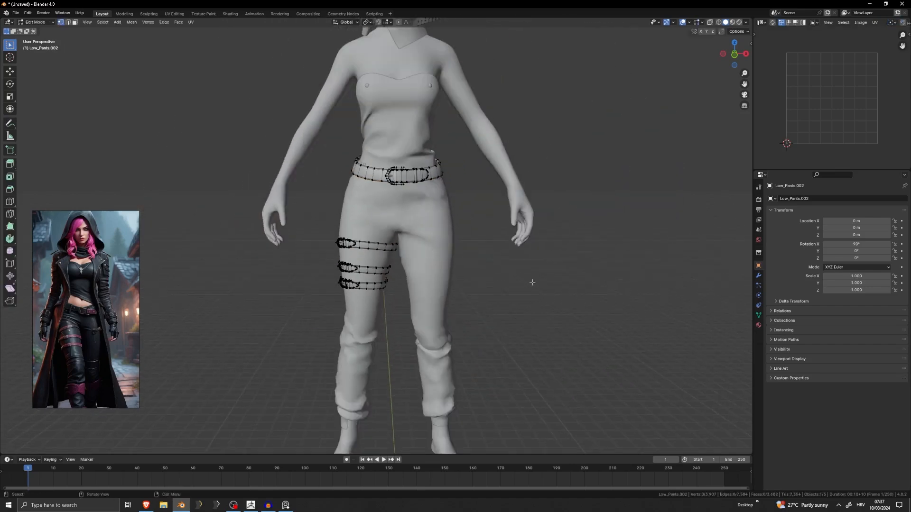
pyautogui.press('Tab')
pyautogui.press('Tab')
# Try selecting the three leg straps in wireframe shading, inspect the selection in solid shading and clear it.
pyautogui.press('z')
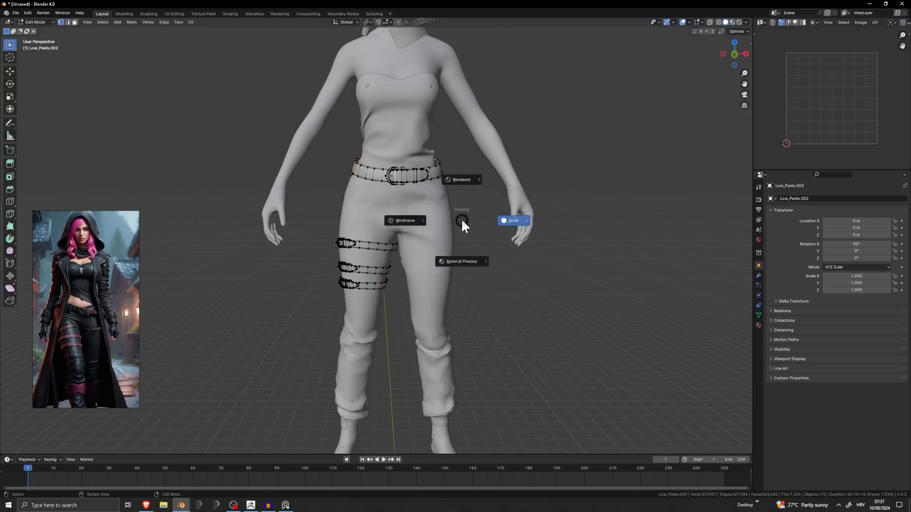
pyautogui.click(394, 218)
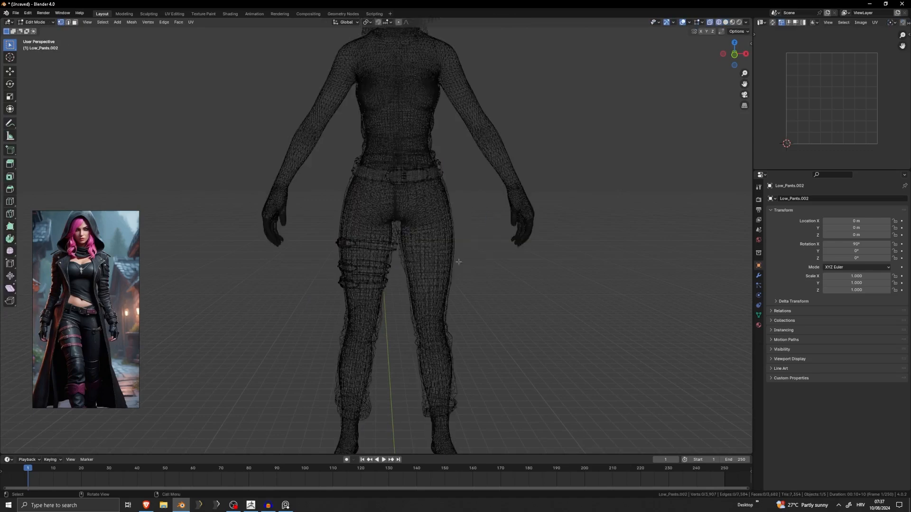
pyautogui.press('b')
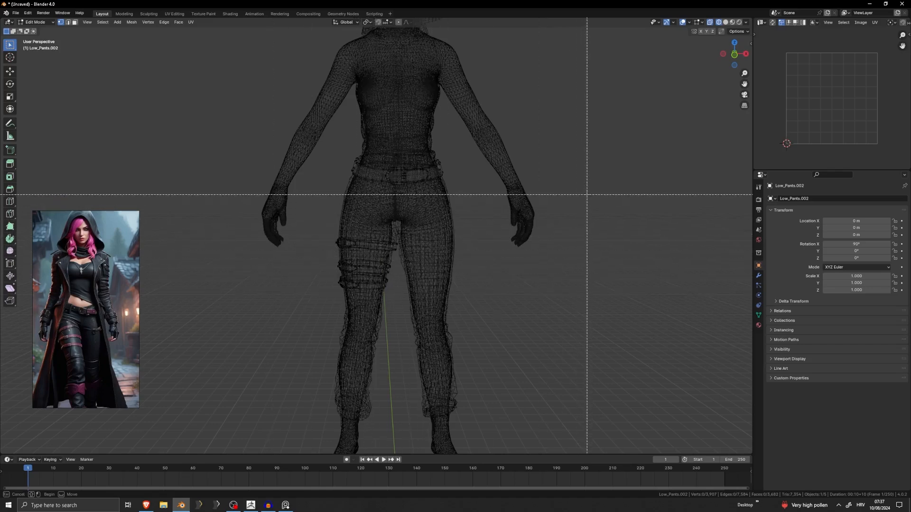
pyautogui.moveTo(558, 203); pyautogui.dragTo(210, 414)
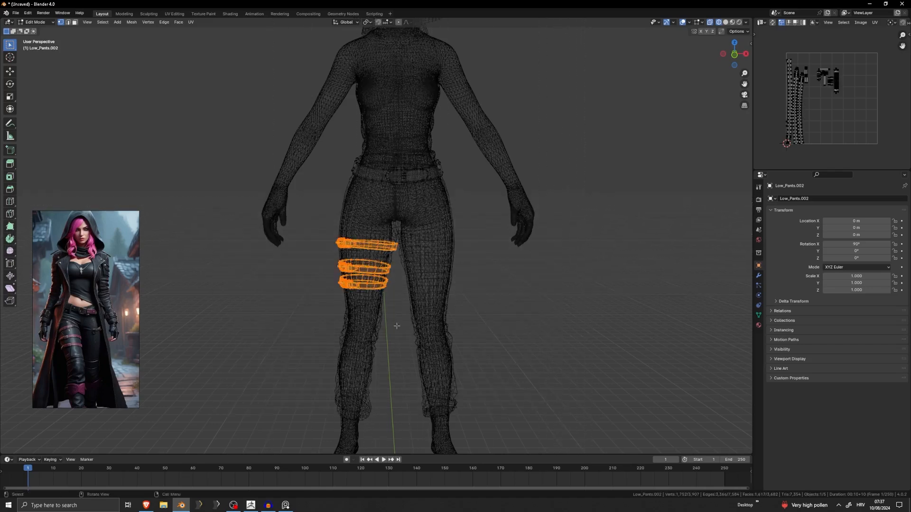
pyautogui.press('z')
pyautogui.scroll(6, 502, 299)
pyautogui.moveTo(385, 282)
pyautogui.mouseDown(button='middle')
pyautogui.moveTo(553, 284)
pyautogui.moveTo(392, 299)
pyautogui.mouseUp(button='middle')
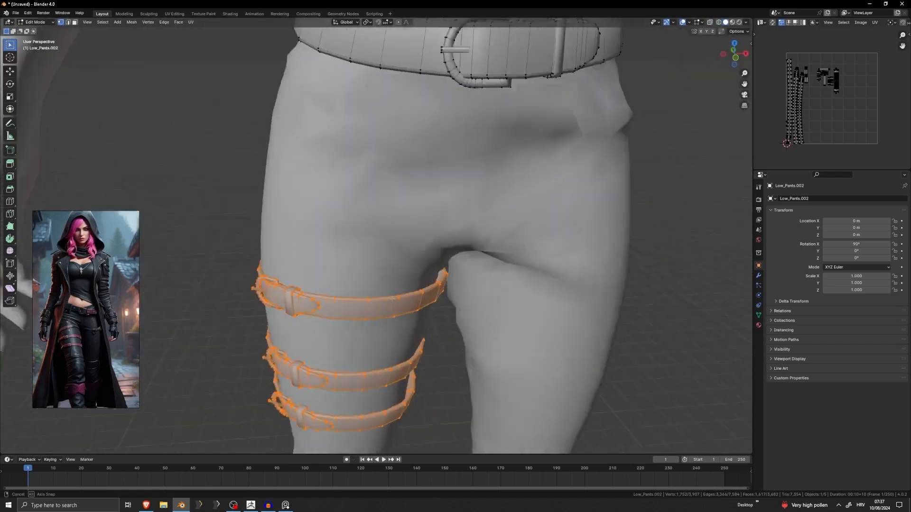
pyautogui.scroll(-7, 393, 299)
pyautogui.click(529, 304)
pyautogui.moveTo(528, 303); pyautogui.dragTo(471, 237, button='middle')
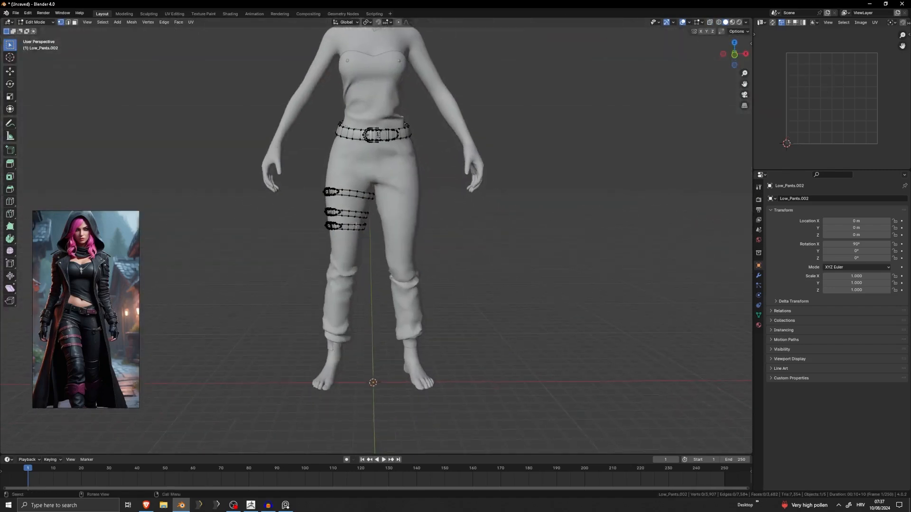
# Try box-selecting the three leg straps in solid shading and check the selection from behind.
pyautogui.press('b')
pyautogui.moveTo(582, 166); pyautogui.dragTo(279, 341)
pyautogui.moveTo(279, 341); pyautogui.dragTo(586, 330, button='middle')
pyautogui.scroll(2, 410, 203)
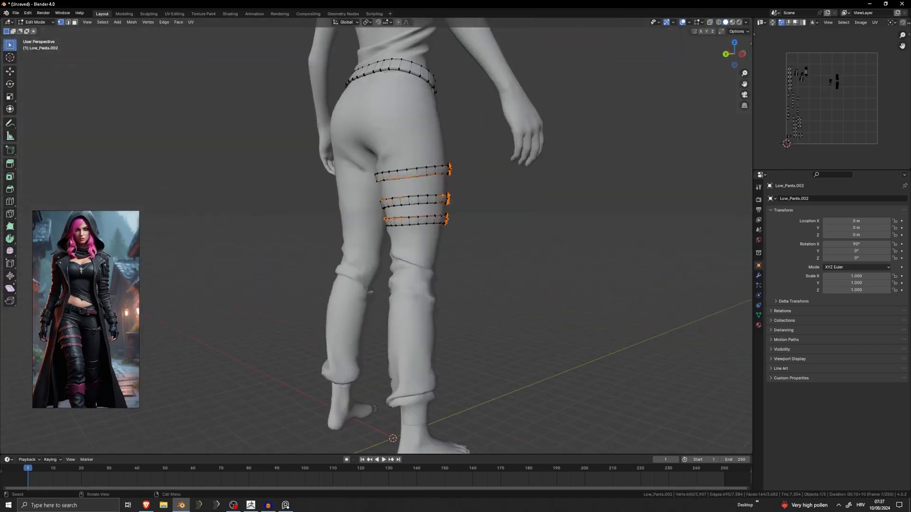
pyautogui.moveTo(609, 239); pyautogui.dragTo(469, 249, button='middle')
pyautogui.click(506, 249)
# Select all of the three leg straps using wireframe shading and separate them from the belt into their own object.
pyautogui.press('z')
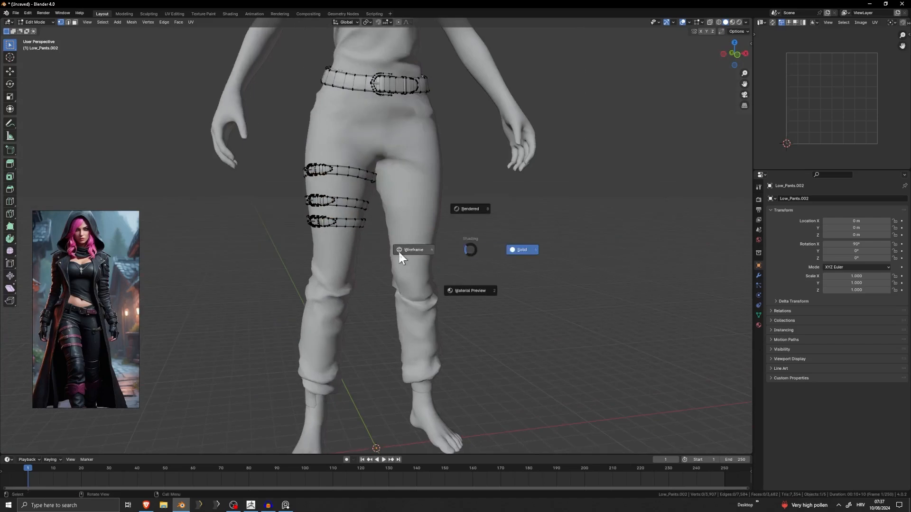
pyautogui.click(398, 249)
pyautogui.moveTo(406, 251)
pyautogui.mouseDown(button='middle')
pyautogui.moveTo(395, 251)
pyautogui.moveTo(468, 270)
pyautogui.mouseUp(button='middle')
pyautogui.press('b')
pyautogui.moveTo(183, 136); pyautogui.dragTo(677, 332)
pyautogui.press('z')
pyautogui.click(478, 255)
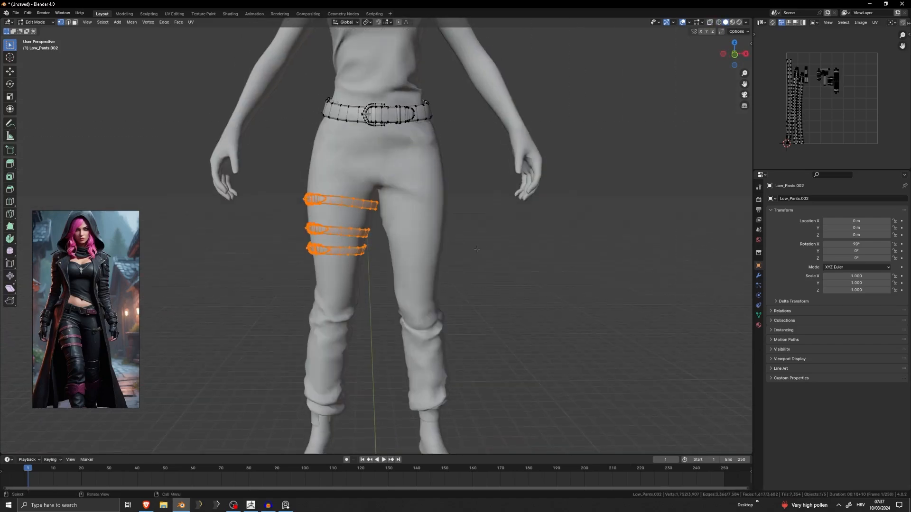
pyautogui.press('p')
pyautogui.click(470, 248)
pyautogui.press('Tab')
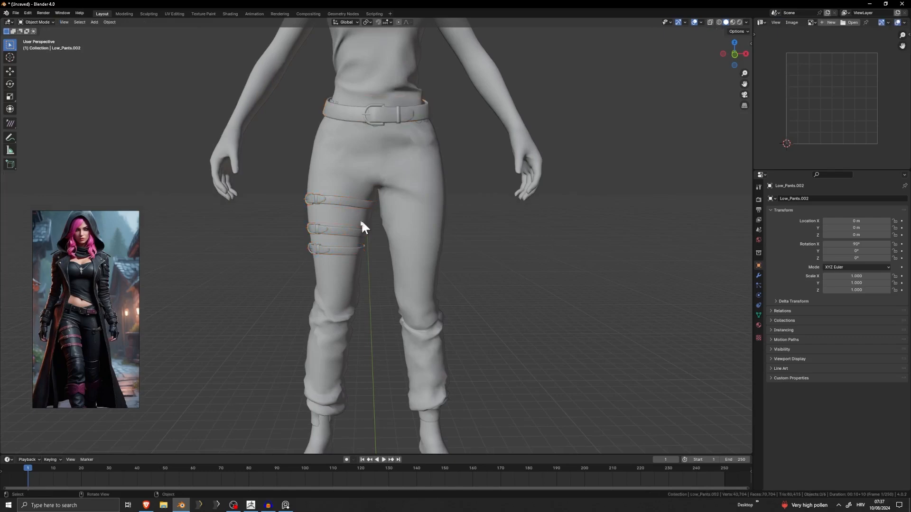
# Mirror the separated leg straps across the X axis onto the other leg and apply the Mirror modifier.
pyautogui.click(343, 201)
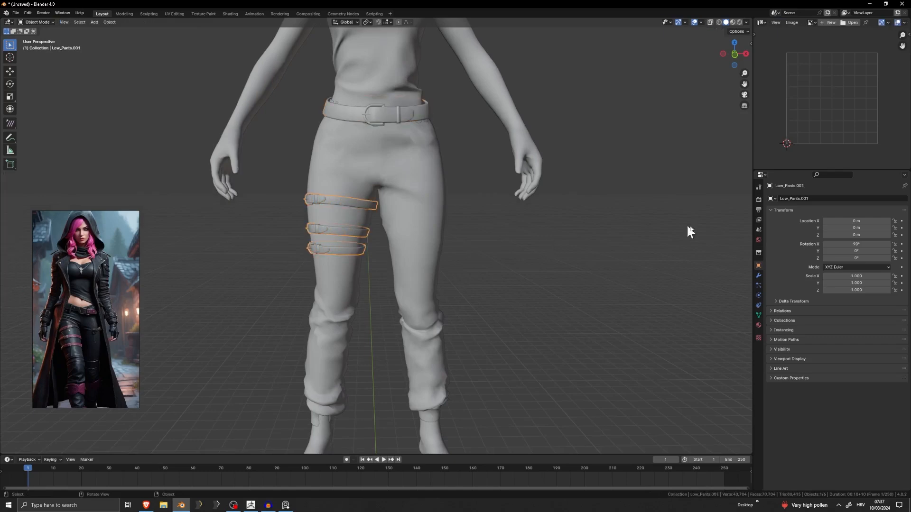
pyautogui.click(758, 275)
pyautogui.click(816, 198)
pyautogui.write('n')
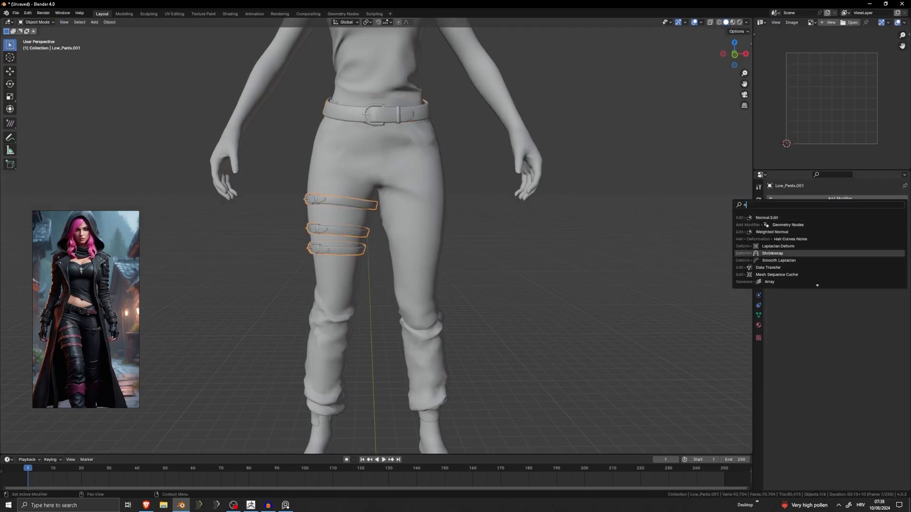
pyautogui.press('BackSpace')
pyautogui.write('m')
pyautogui.click(779, 218)
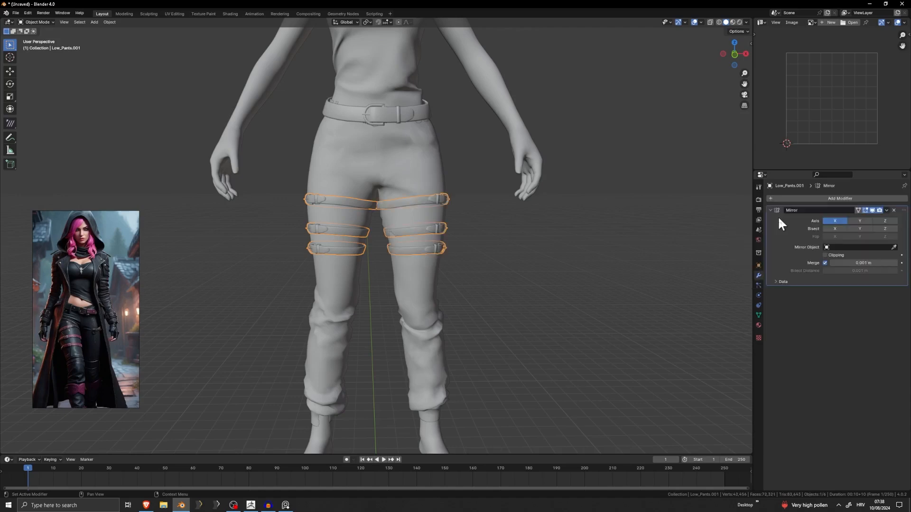
pyautogui.hotkey('ctrl', 'a')
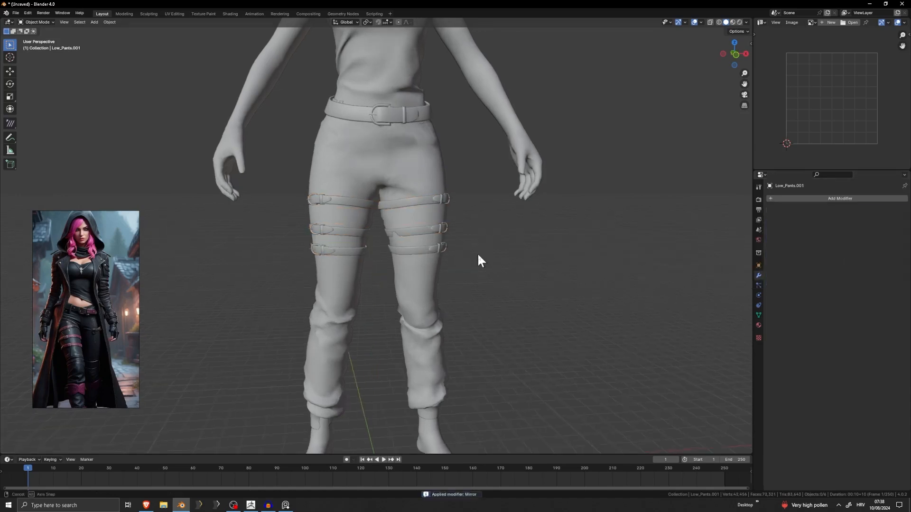
# Examine the mesh and UV layout of the mirrored leg straps and how they sit on the thighs.
pyautogui.press('Tab')
pyautogui.scroll(3, 392, 241)
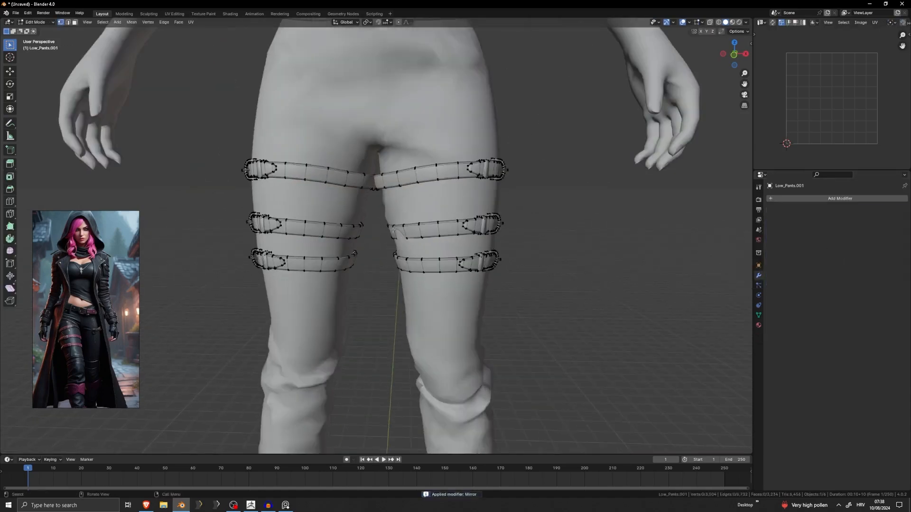
pyautogui.press('a')
pyautogui.scroll(1, 831, 78)
pyautogui.scroll(3, 831, 78)
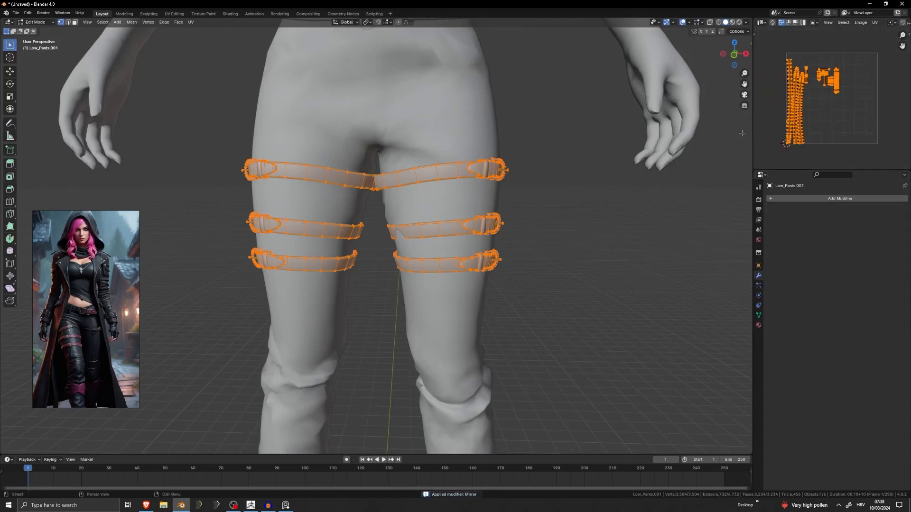
pyautogui.press('Tab')
pyautogui.scroll(4, 411, 242)
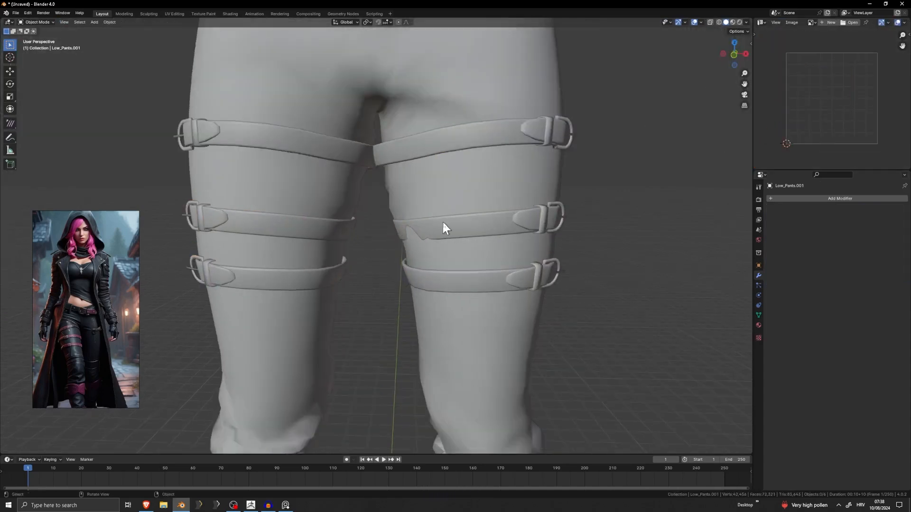
# Move the inner end of the mirrored middle strap out of the pants using proportional editing.
pyautogui.press('Tab')
pyautogui.hotkey('alt', 'a')
pyautogui.moveTo(395, 239); pyautogui.dragTo(461, 241, button='middle')
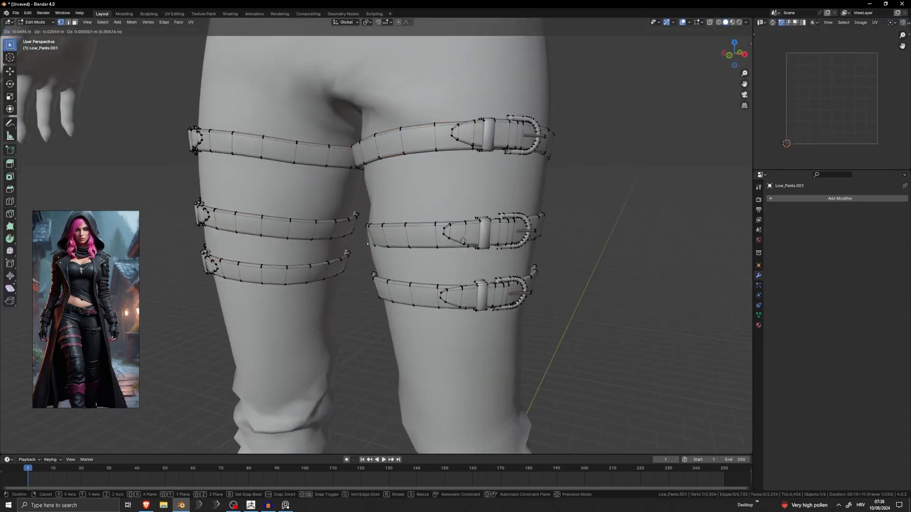
pyautogui.press('o')
pyautogui.press('g')
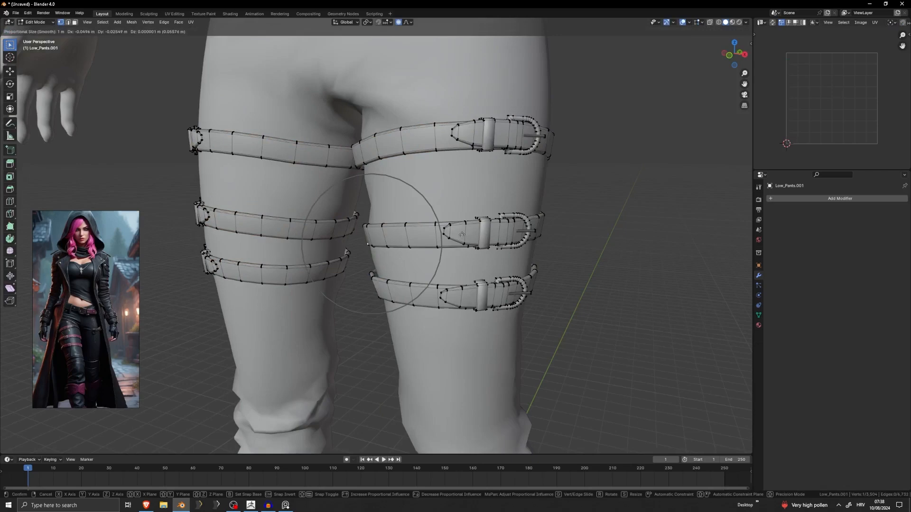
pyautogui.click(462, 236)
# Hide the original top leg strap to isolate the inner side of its mirrored copy.
pyautogui.moveTo(461, 236); pyautogui.dragTo(382, 186, button='middle')
pyautogui.scroll(3, 387, 149)
pyautogui.scroll(4, 390, 309)
pyautogui.keyDown('shift'); pyautogui.moveTo(386, 148); pyautogui.dragTo(419, 249, button='middle'); pyautogui.keyUp('shift')
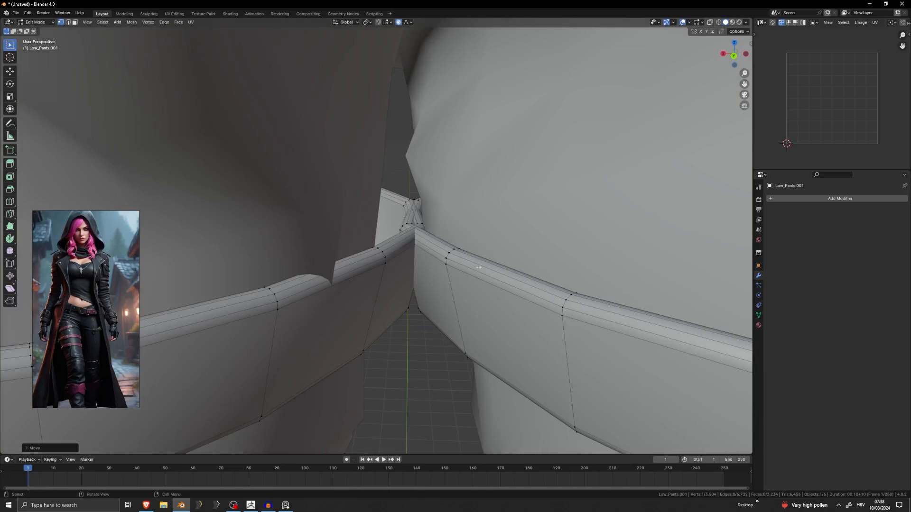
pyautogui.press('l')
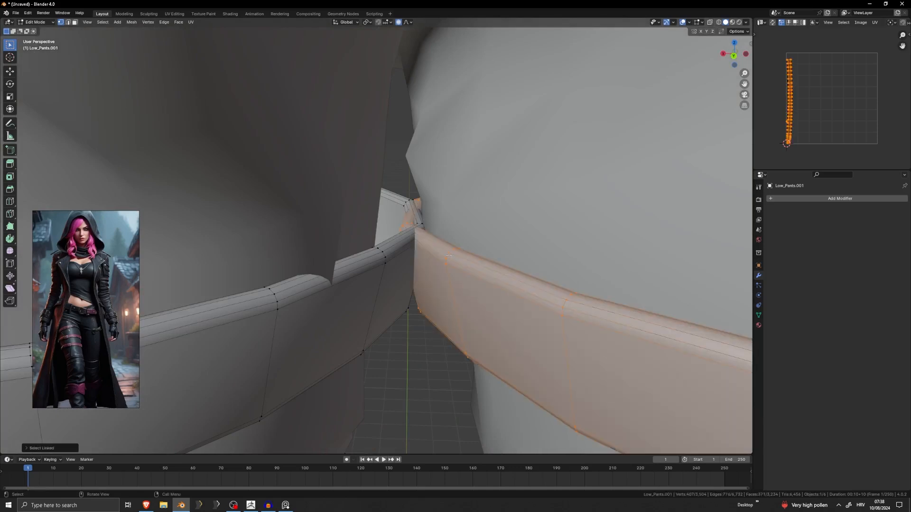
pyautogui.press('h')
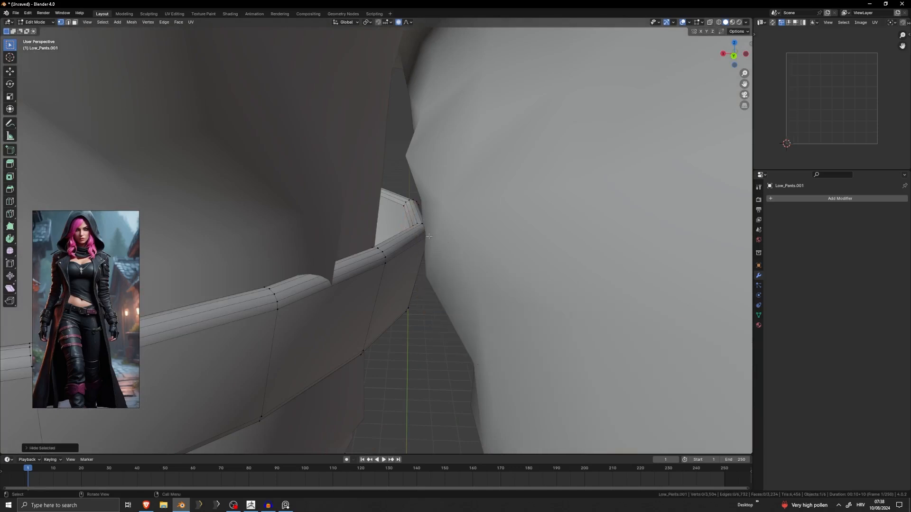
# Move the inner upper and lower vertices of the mirrored top strap closer to the thigh with proportional editing.
pyautogui.click(429, 236)
pyautogui.moveTo(428, 237); pyautogui.dragTo(292, 231, button='middle')
pyautogui.press('g')
pyautogui.click(416, 239)
pyautogui.click(338, 226)
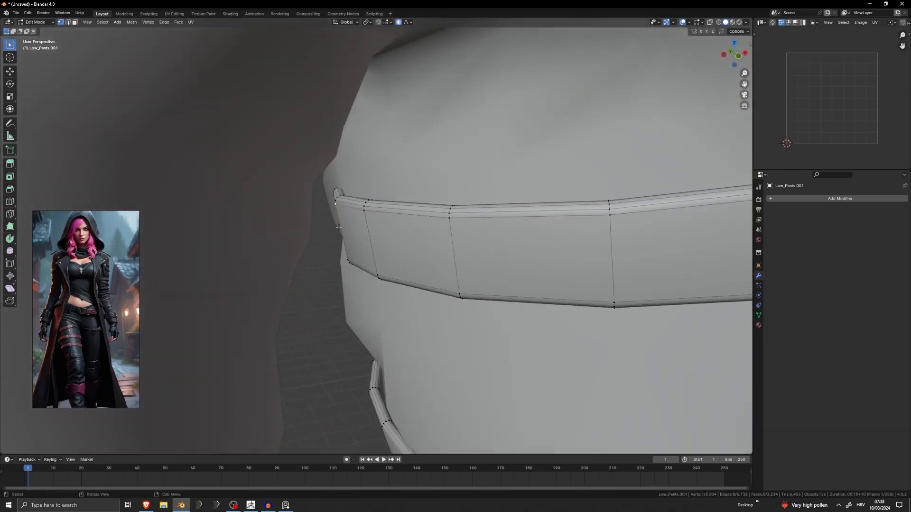
pyautogui.click(350, 263)
pyautogui.moveTo(350, 263); pyautogui.dragTo(374, 269, button='middle')
pyautogui.press('g')
pyautogui.click(370, 269)
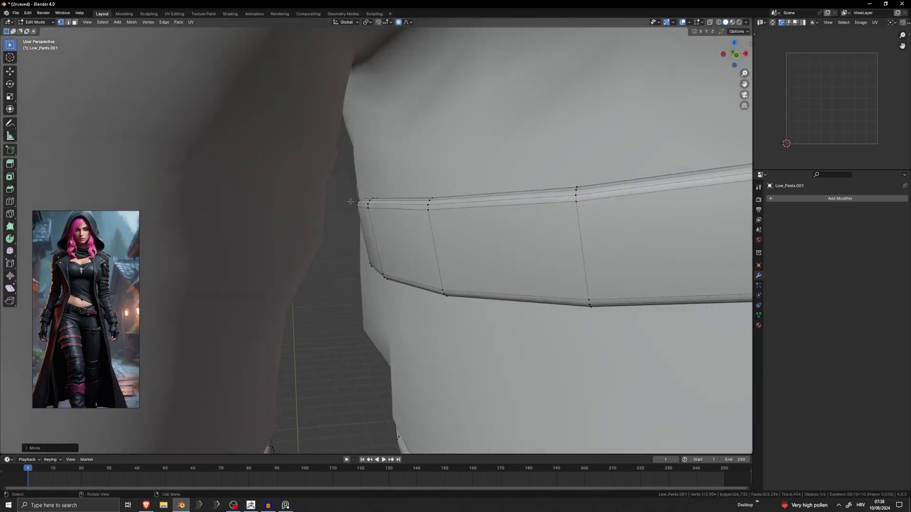
# Adjust the upper edge of the mirrored top strap where it wraps around the inner thigh.
pyautogui.click(352, 201)
pyautogui.moveTo(352, 202); pyautogui.dragTo(355, 278, button='middle')
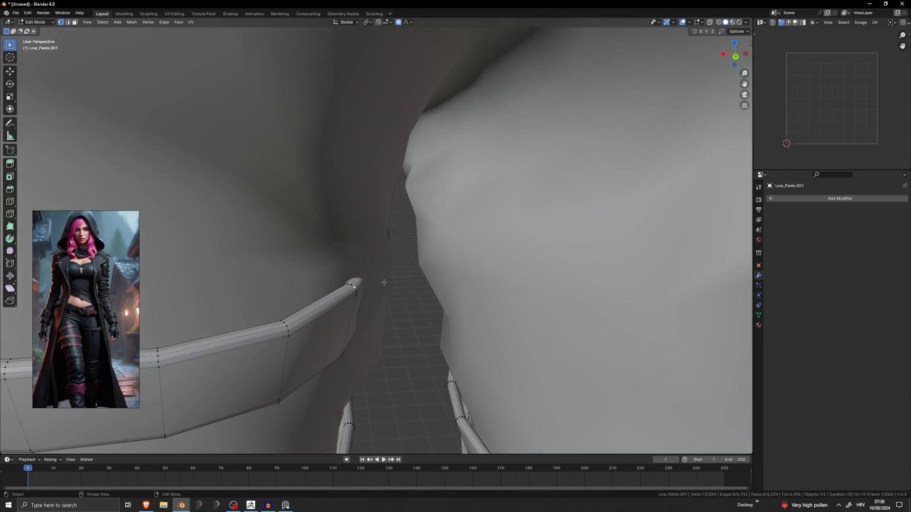
pyautogui.press('g')
pyautogui.scroll(8, 404, 283)
pyautogui.click(419, 281)
pyautogui.moveTo(418, 281); pyautogui.dragTo(368, 298, button='middle')
pyautogui.press('g')
pyautogui.click(349, 291)
# Reposition the lower-edge vertices of the mirrored top strap along the back of the inner thigh.
pyautogui.click(322, 309)
pyautogui.press('g')
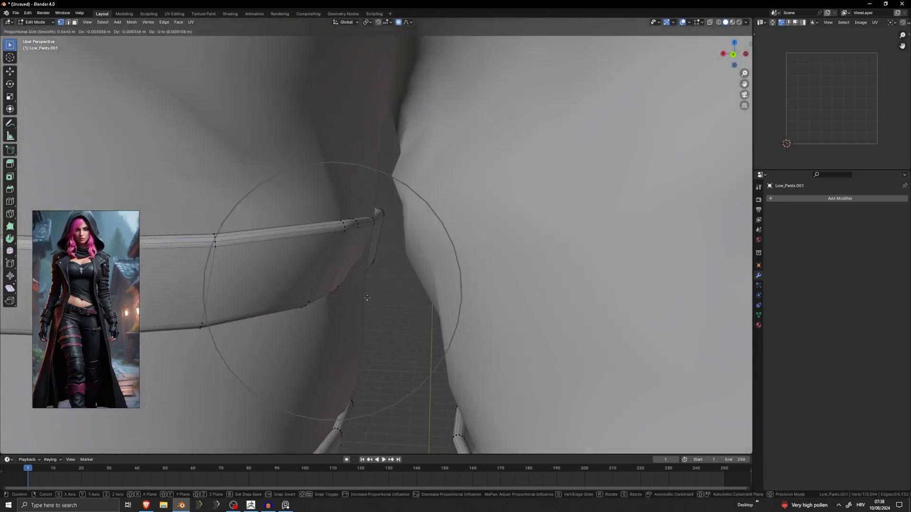
pyautogui.click(370, 298)
pyautogui.press('g')
pyautogui.click(377, 281)
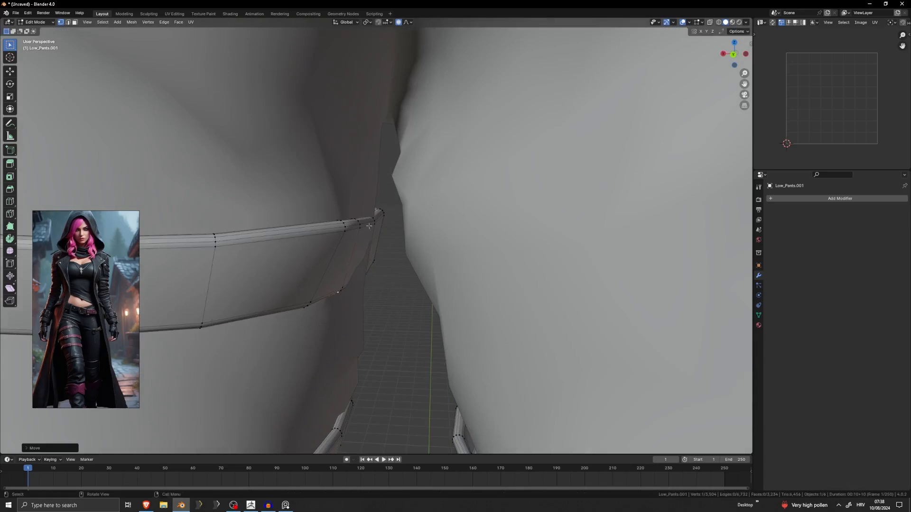
pyautogui.click(367, 276)
pyautogui.press('g')
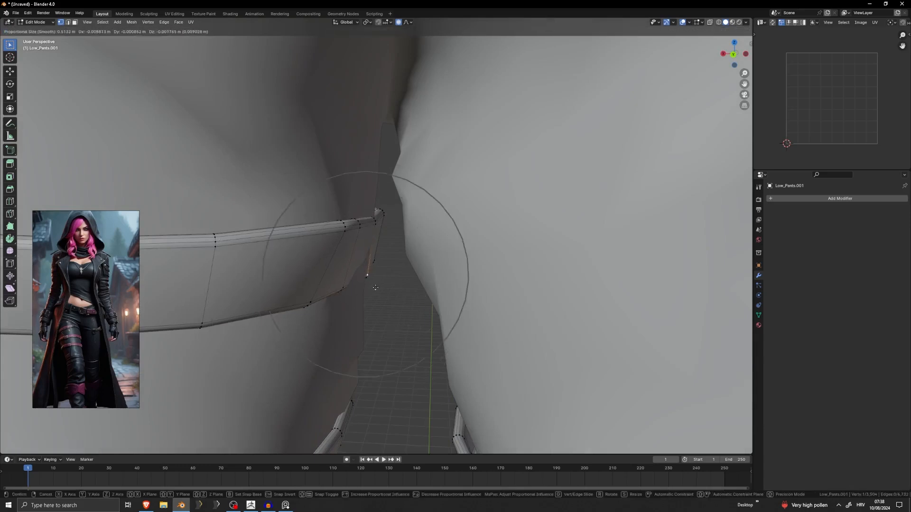
pyautogui.click(375, 288)
# Pull the underside vertices of the mirrored top strap out of the inner thigh, working from below.
pyautogui.moveTo(404, 281); pyautogui.dragTo(375, 223, button='middle')
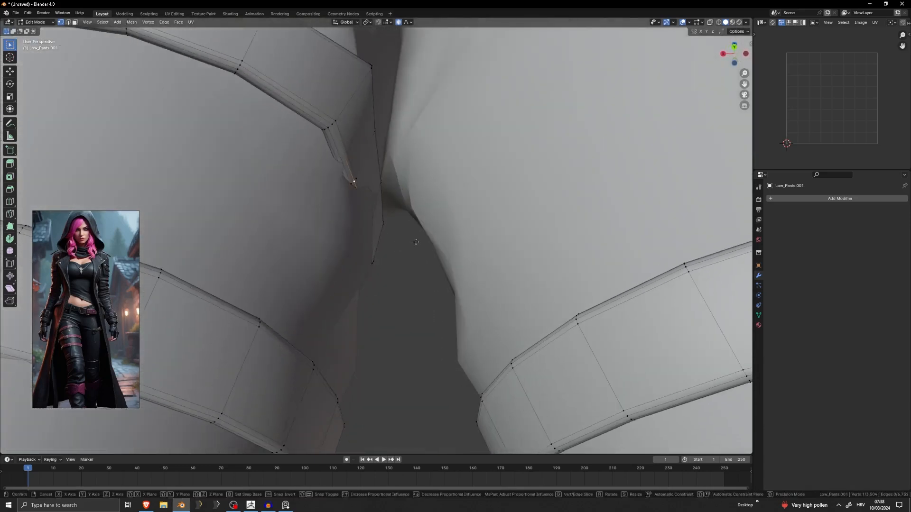
pyautogui.press('g')
pyautogui.click(375, 229)
pyautogui.press('g')
pyautogui.click(375, 230)
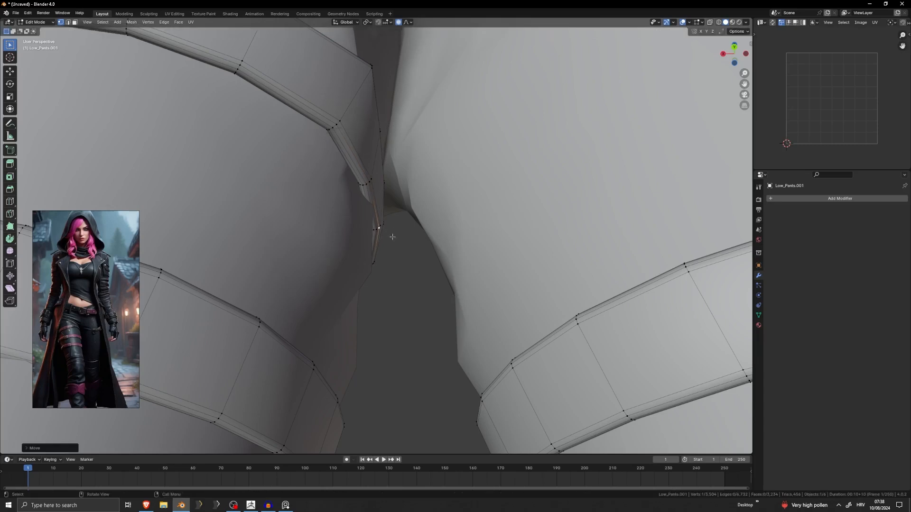
# Unhide the original top strap and lower an upper-edge vertex on the back of the mirrored strap.
pyautogui.hotkey('alt', 'h')
pyautogui.click(399, 287)
pyautogui.moveTo(399, 288); pyautogui.dragTo(356, 244, button='middle')
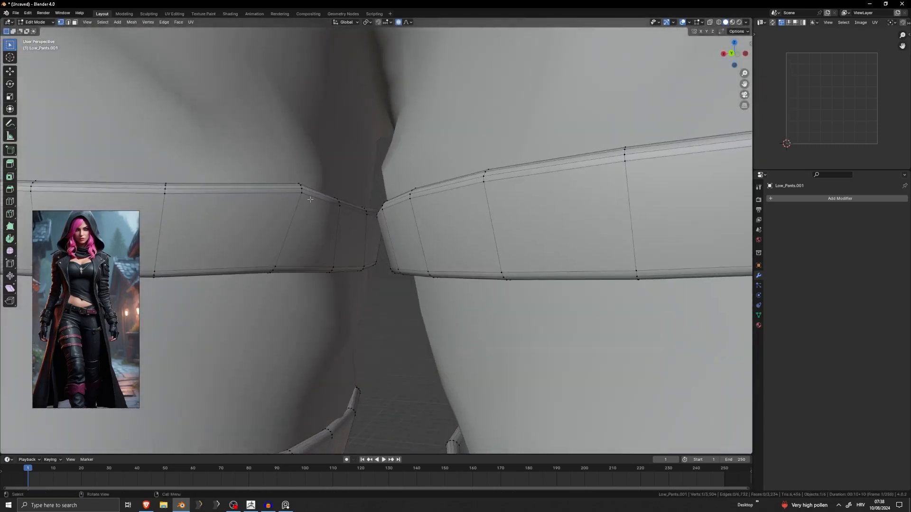
pyautogui.press('g')
pyautogui.click(290, 205)
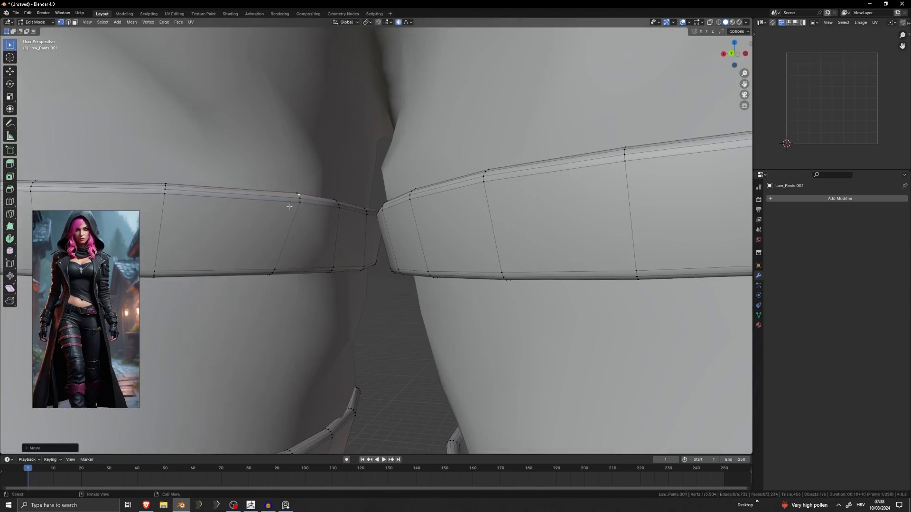
# Hide the original top strap, reposition the mirrored strap's upper-edge vertex at the inner thigh with proportional editing, and reveal the original.
pyautogui.hotkey('ctrl', 'l')
pyautogui.press('h')
pyautogui.moveTo(327, 281); pyautogui.dragTo(405, 248, button='middle')
pyautogui.click(396, 229)
pyautogui.press('g')
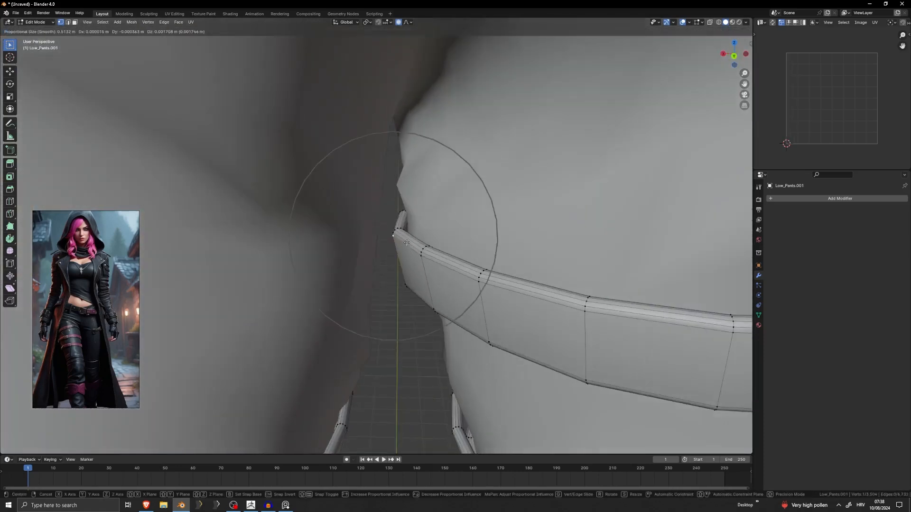
pyautogui.scroll(-1, 406, 249)
pyautogui.click(408, 250)
pyautogui.hotkey('alt', 'h')
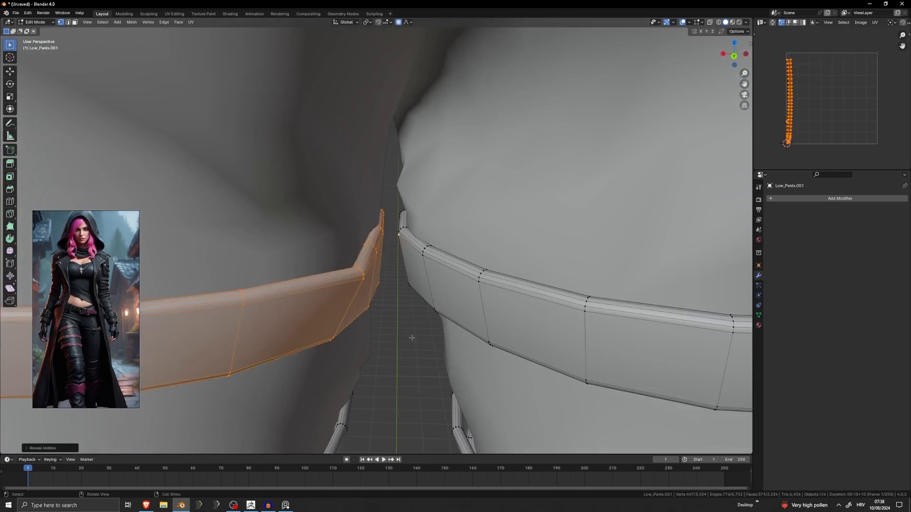
pyautogui.click(411, 336)
# Leave Edit Mode and examine the thigh straps and belt on the figure from the front.
pyautogui.scroll(-6, 401, 332)
pyautogui.moveTo(389, 328); pyautogui.dragTo(510, 294, button='middle')
pyautogui.press('Tab')
pyautogui.click(495, 292)
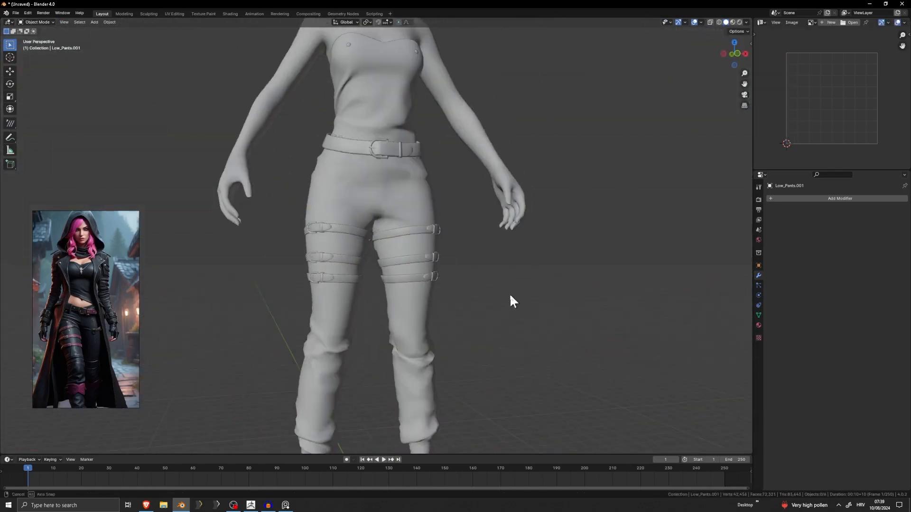
pyautogui.moveTo(430, 232); pyautogui.dragTo(413, 275, button='middle')
pyautogui.click(408, 247)
pyautogui.click(398, 196)
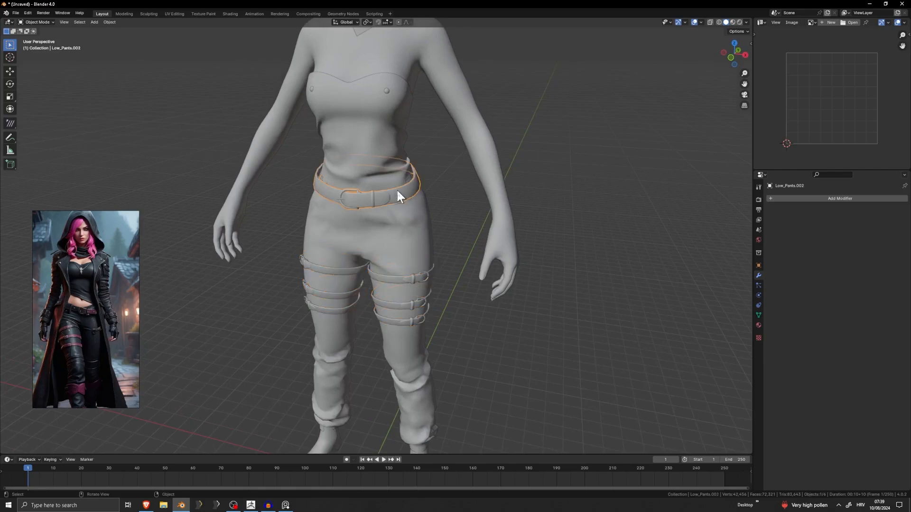
# Duplicate the mirrored top thigh strap with its buckle and move the copy up to the upper arm.
pyautogui.click(415, 280)
pyautogui.press('Tab')
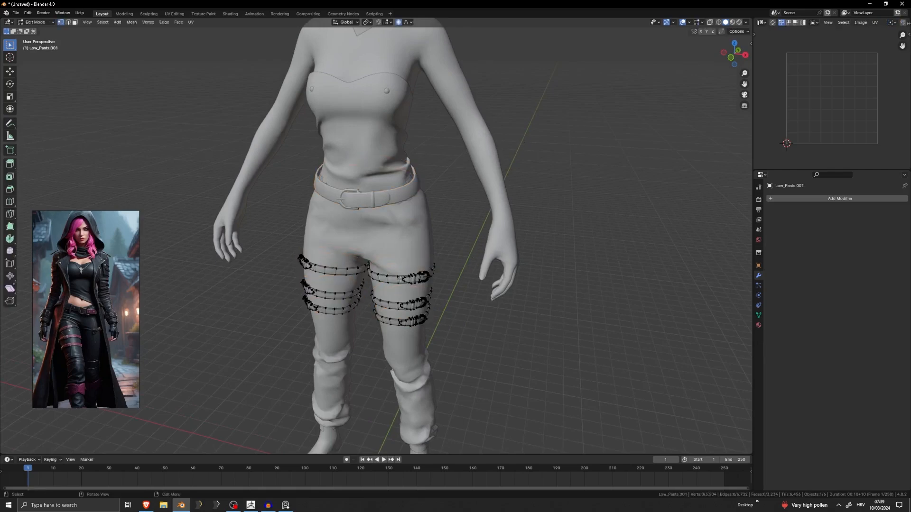
pyautogui.click(414, 280)
pyautogui.hotkey('ctrl', 'l')
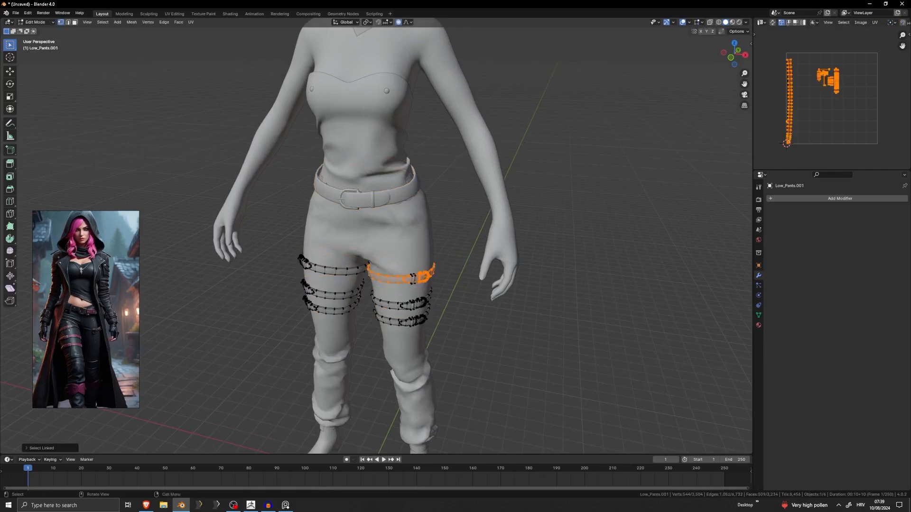
pyautogui.moveTo(441, 280)
pyautogui.mouseDown(button='middle')
pyautogui.moveTo(503, 273)
pyautogui.moveTo(456, 260)
pyautogui.moveTo(472, 255)
pyautogui.moveTo(455, 285)
pyautogui.mouseUp(button='middle')
pyautogui.press('s')
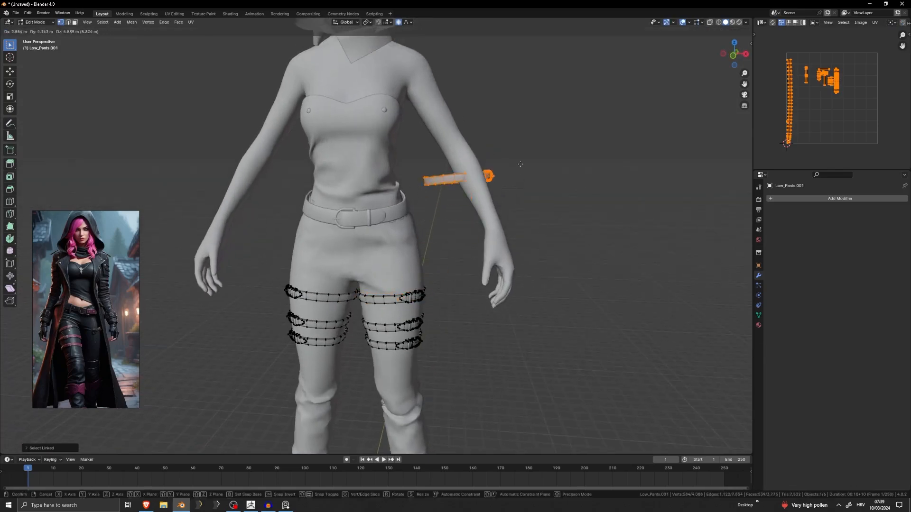
pyautogui.click(532, 126)
pyautogui.moveTo(532, 126); pyautogui.dragTo(581, 112, button='middle')
pyautogui.press('g')
pyautogui.click(484, 156)
# Rotate the copied strap to match the arm's tilt and scale it down around the upper arm.
pyautogui.press('r')
pyautogui.click(516, 86)
pyautogui.press('s')
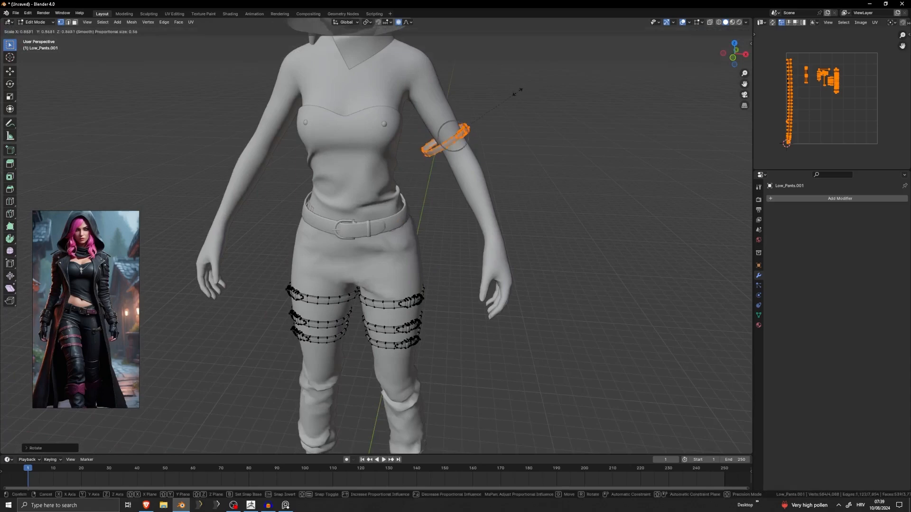
pyautogui.click(488, 111)
pyautogui.press('g')
pyautogui.rightClick(491, 109)
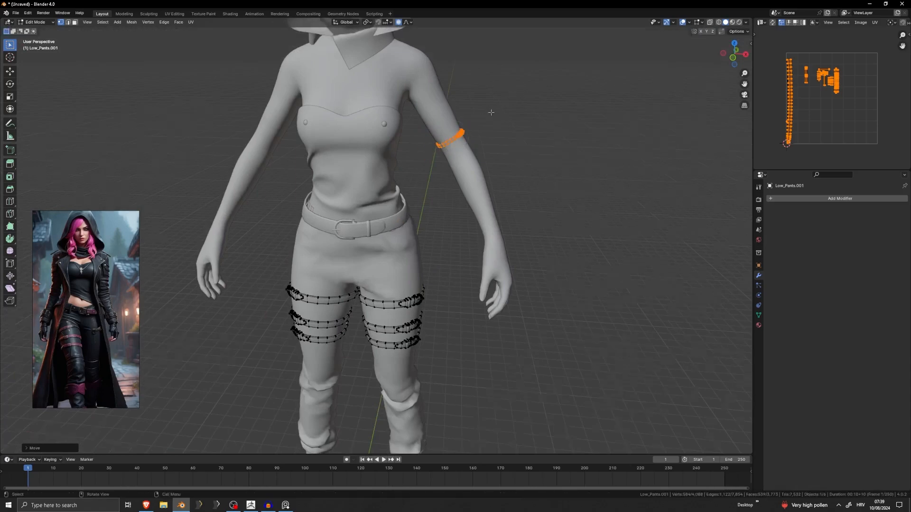
pyautogui.scroll(4, 492, 111)
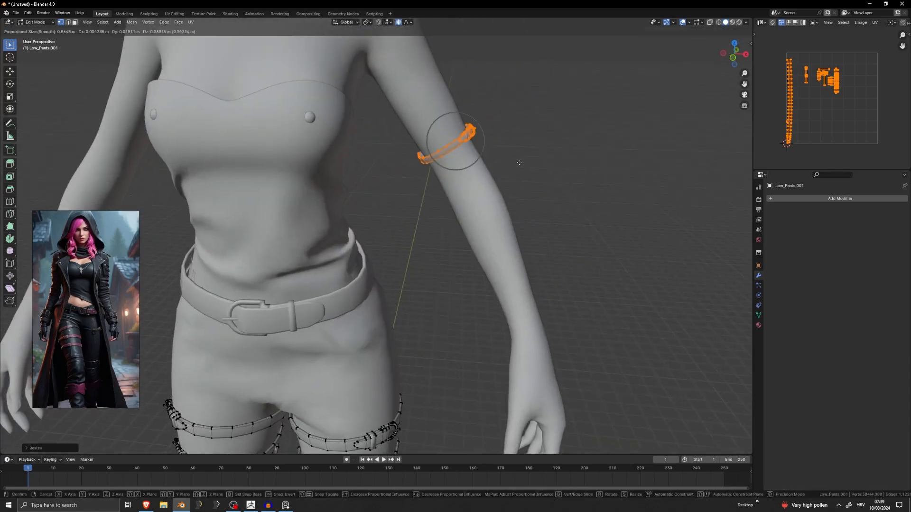
# Center the copied strap on the upper arm from the side and return to Object Mode.
pyautogui.press('Tab')
pyautogui.scroll(-6, 542, 161)
pyautogui.moveTo(403, 213); pyautogui.dragTo(289, 221, button='middle')
pyautogui.press('Tab')
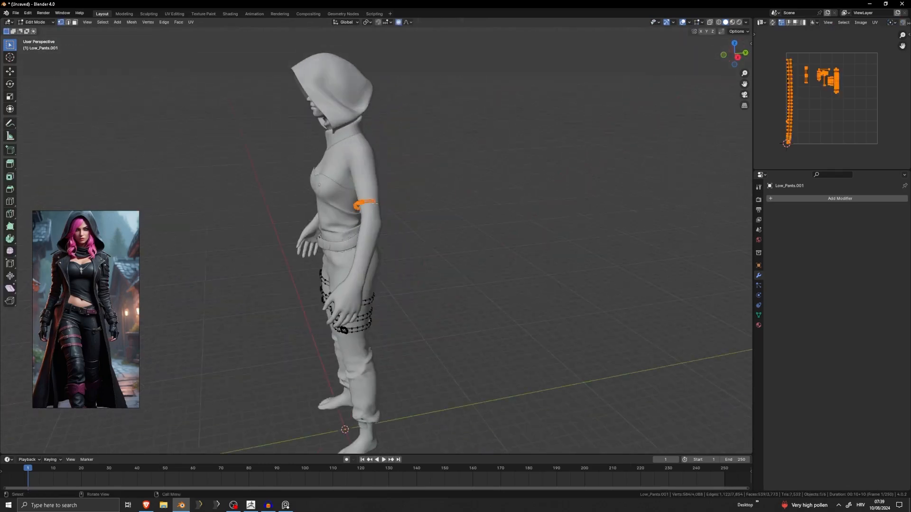
pyautogui.scroll(4, 401, 185)
pyautogui.press('g')
pyautogui.click(401, 186)
pyautogui.press('g')
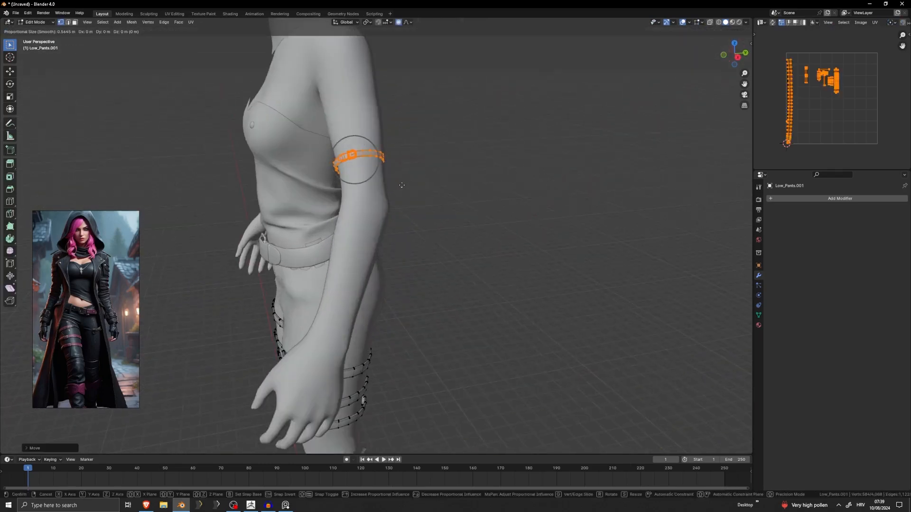
pyautogui.click(402, 187)
pyautogui.press('Tab')
# Examine the arm strap and the whole outfit from several angles and distances.
pyautogui.moveTo(450, 187); pyautogui.dragTo(427, 172, button='middle')
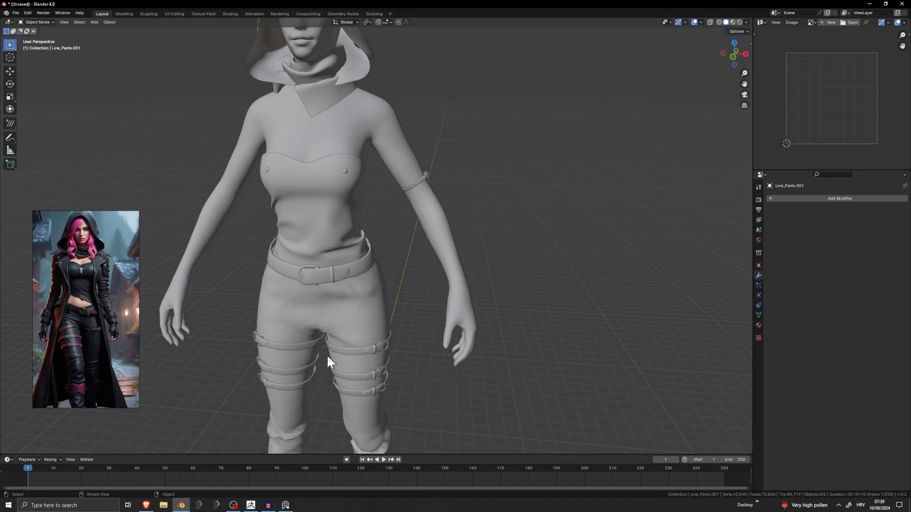
pyautogui.moveTo(466, 248); pyautogui.dragTo(389, 229, button='middle')
pyautogui.scroll(-3, 401, 214)
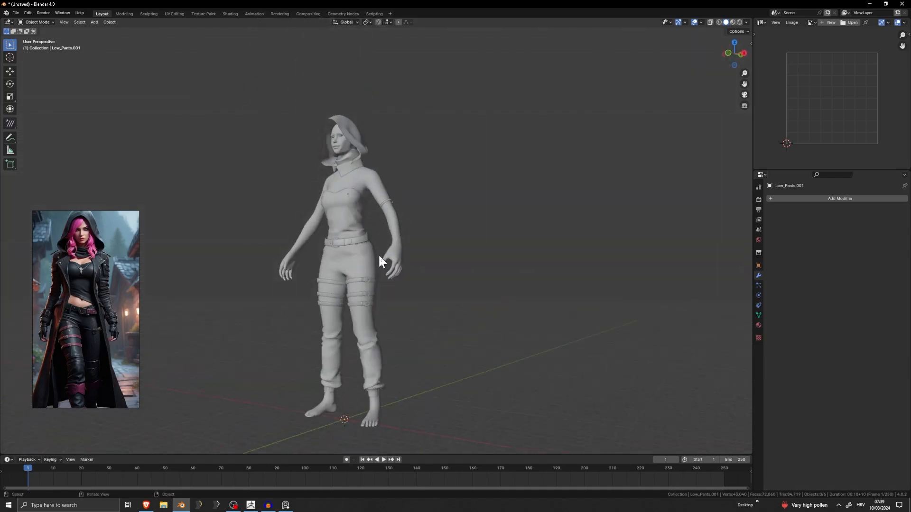
pyautogui.moveTo(379, 260); pyautogui.dragTo(414, 267, button='middle')
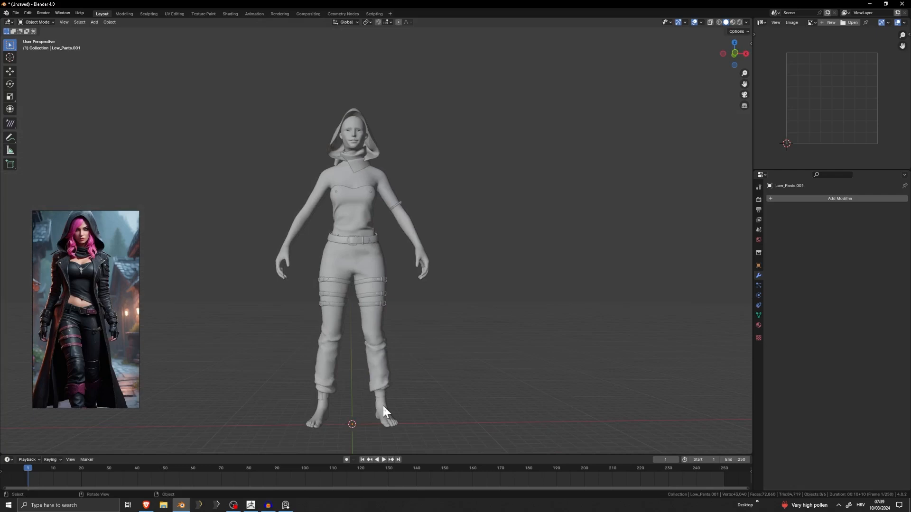
pyautogui.scroll(4, 362, 378)
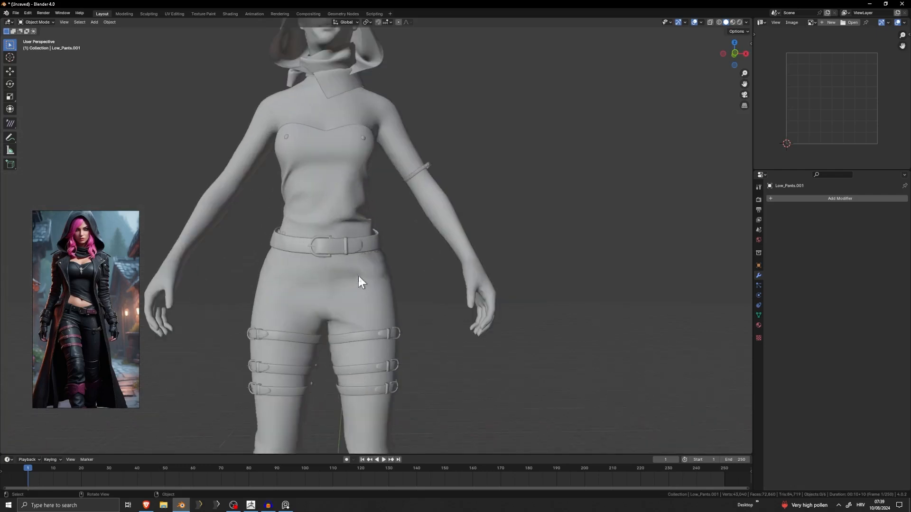
pyautogui.scroll(-4, 362, 280)
pyautogui.moveTo(362, 281)
pyautogui.mouseDown(button='middle')
pyautogui.moveTo(347, 313)
pyautogui.moveTo(484, 303)
pyautogui.moveTo(354, 299)
pyautogui.moveTo(343, 283)
pyautogui.moveTo(476, 274)
pyautogui.moveTo(351, 290)
pyautogui.mouseUp(button='middle')
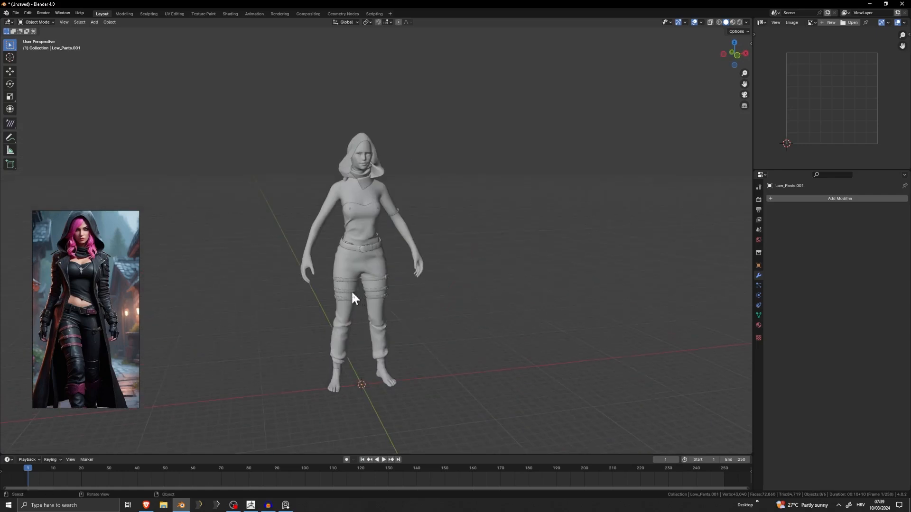
# Open the pants mesh in Edit Mode and examine its topology around the belt, hips and waist.
pyautogui.scroll(5, 333, 296)
pyautogui.click(319, 313)
pyautogui.press('Tab')
pyautogui.scroll(3, 333, 294)
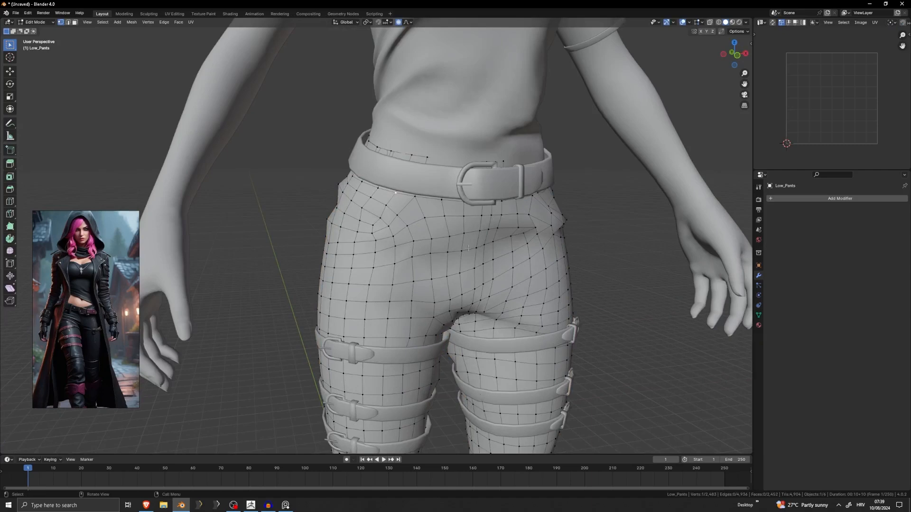
pyautogui.moveTo(594, 267); pyautogui.dragTo(332, 230, button='middle')
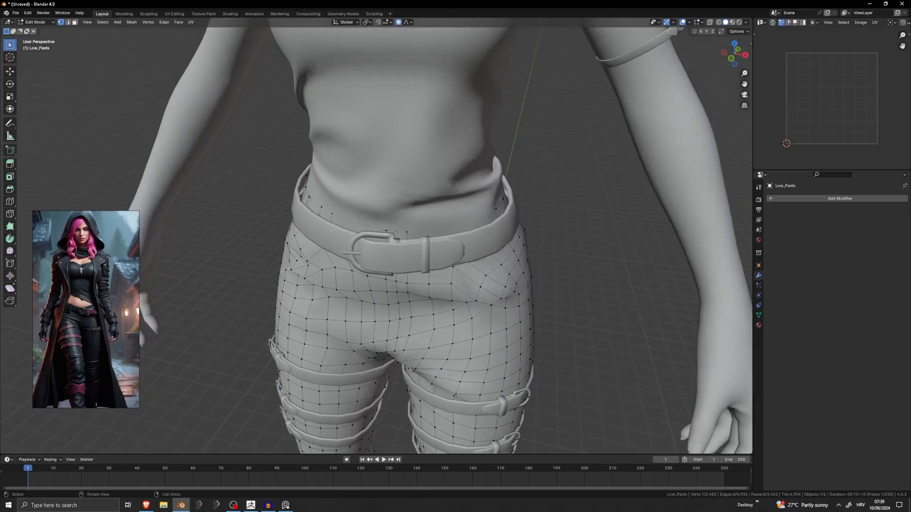
pyautogui.scroll(3, 300, 217)
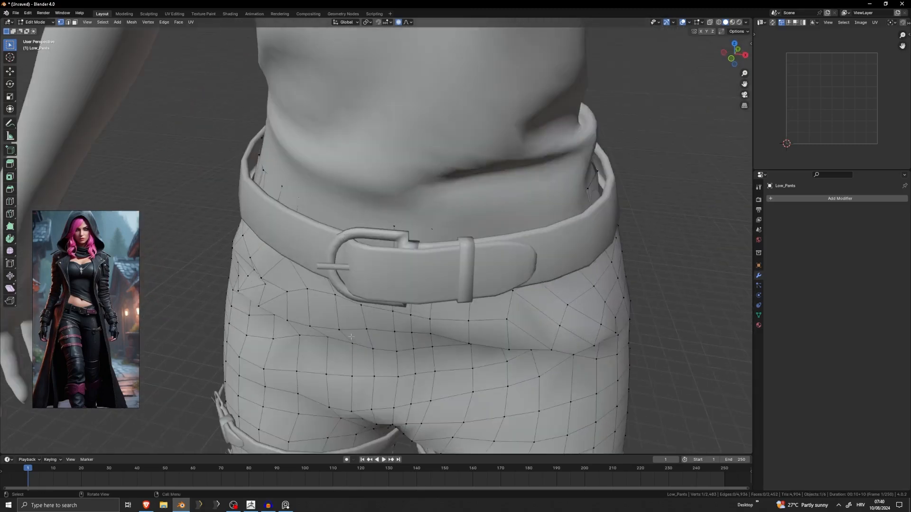
pyautogui.scroll(-6, 351, 337)
pyautogui.moveTo(380, 335); pyautogui.dragTo(331, 276, button='middle')
pyautogui.scroll(7, 412, 271)
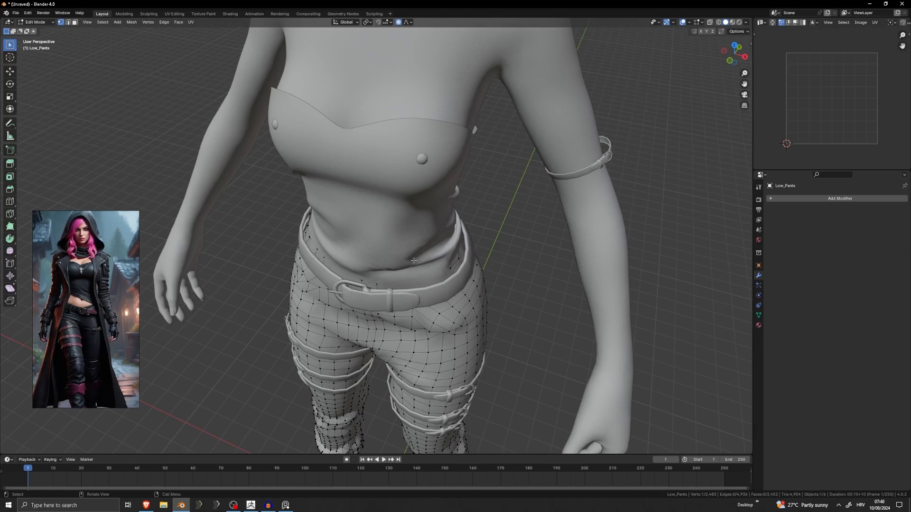
pyautogui.moveTo(441, 277); pyautogui.dragTo(445, 219, button='middle')
pyautogui.scroll(-1, 502, 259)
pyautogui.scroll(-3, 464, 274)
# Switch to editing the straps object and delete the copied strap on the upper arm.
pyautogui.press('Tab')
pyautogui.click(464, 167)
pyautogui.press('Tab')
pyautogui.press('x')
pyautogui.click(465, 210)
# Delete the three mirrored thigh straps with their buckles and loops, return to Object Mode and deselect the straps object.
pyautogui.scroll(3, 453, 214)
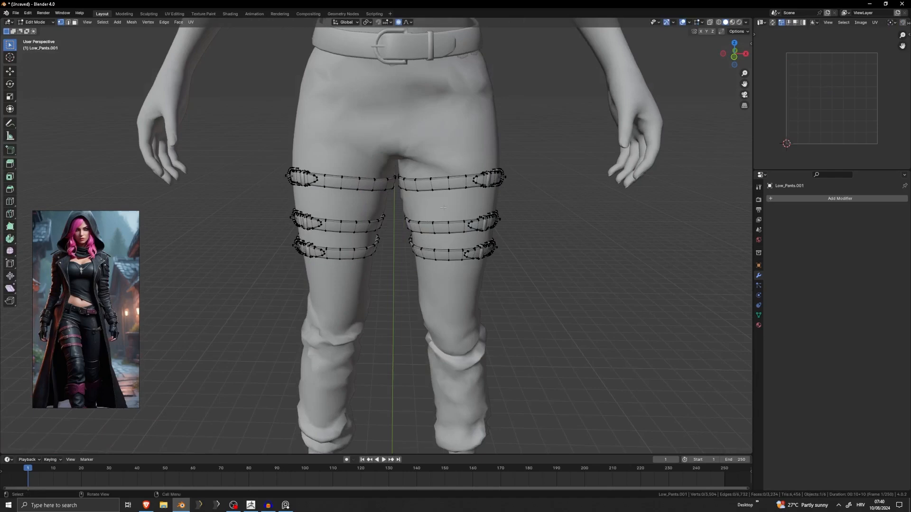
pyautogui.press('l')
pyautogui.press('l')
pyautogui.press('l')
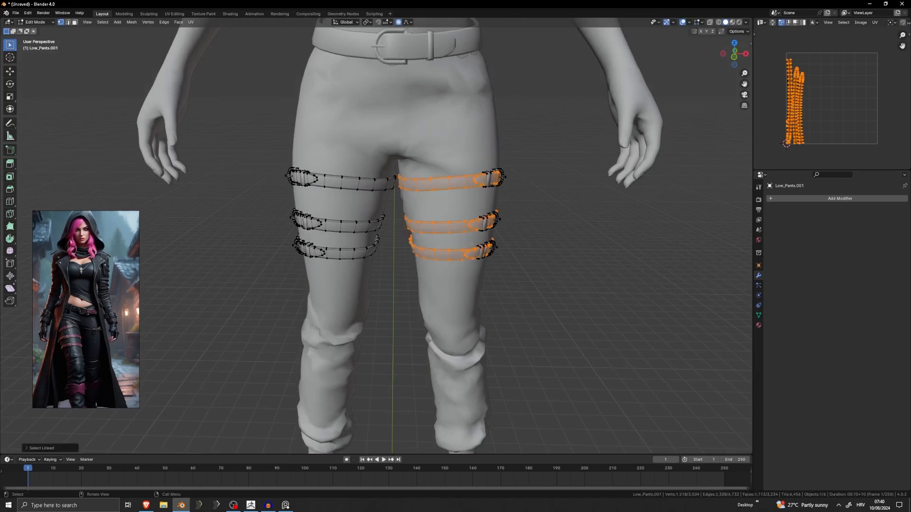
pyautogui.press('l')
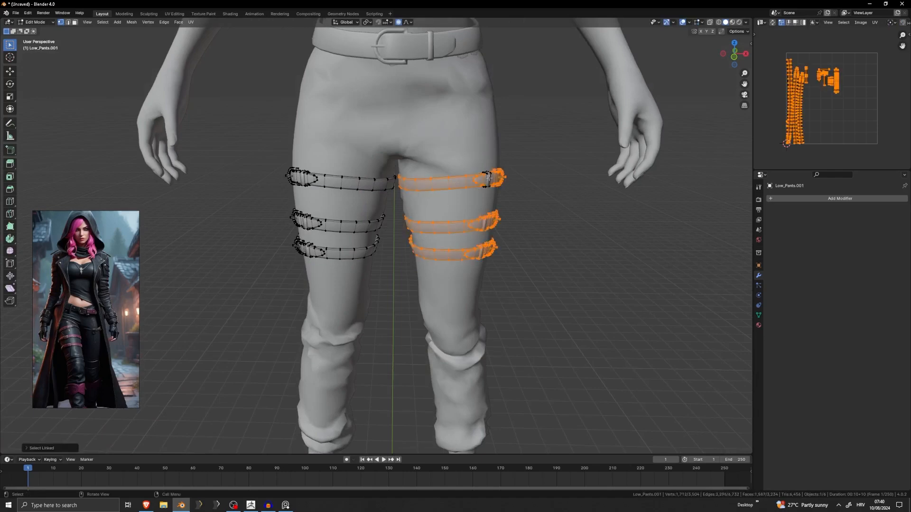
pyautogui.press('x')
pyautogui.click(545, 168)
pyautogui.press('Tab')
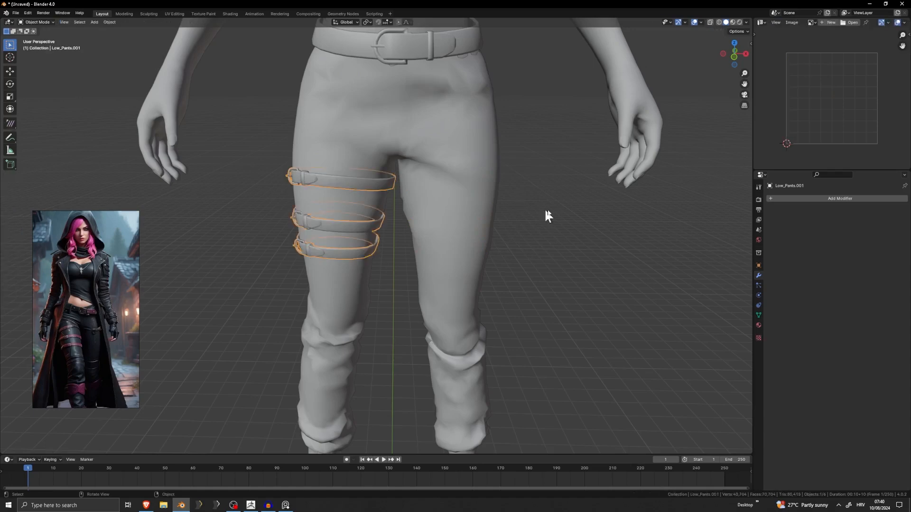
pyautogui.click(546, 213)
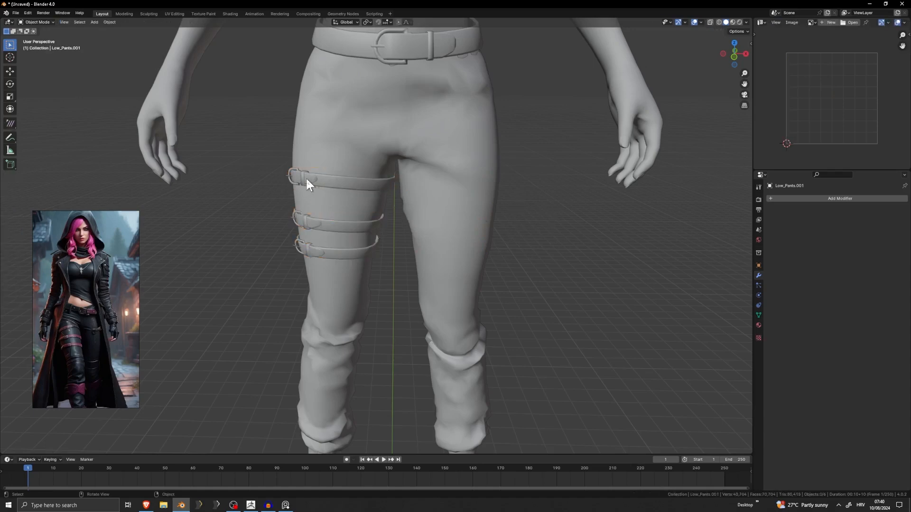
# Switch to ZBrush and examine the belt, its buckle and its loop up close.
pyautogui.scroll(-4, 313, 185)
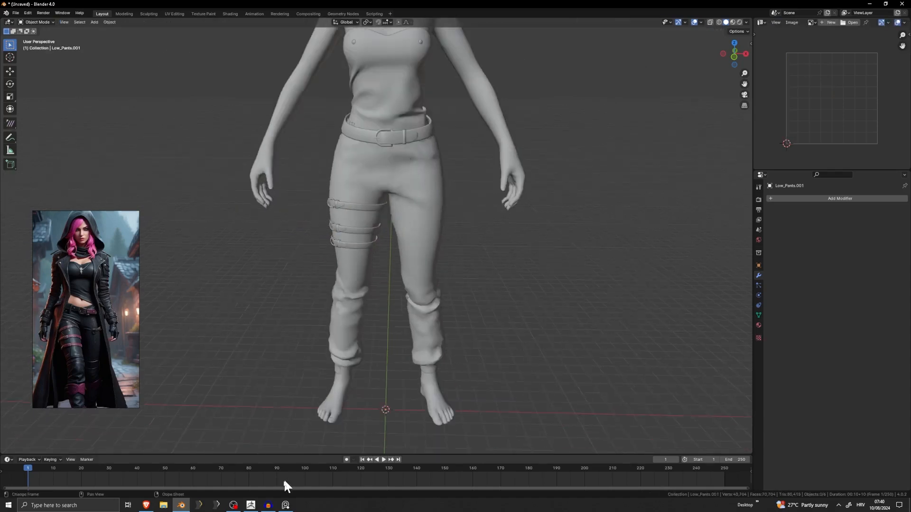
pyautogui.click(250, 505)
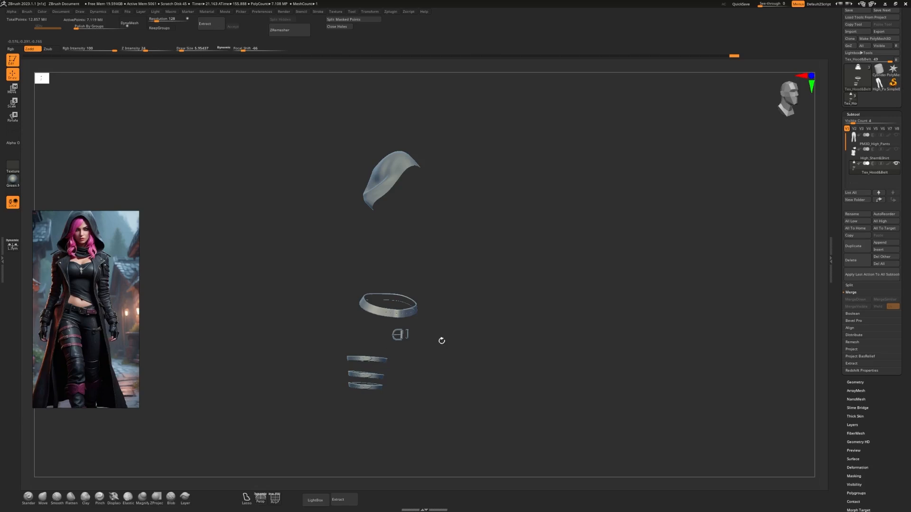
pyautogui.moveTo(442, 341); pyautogui.dragTo(490, 295)
pyautogui.moveTo(434, 194); pyautogui.dragTo(385, 327)
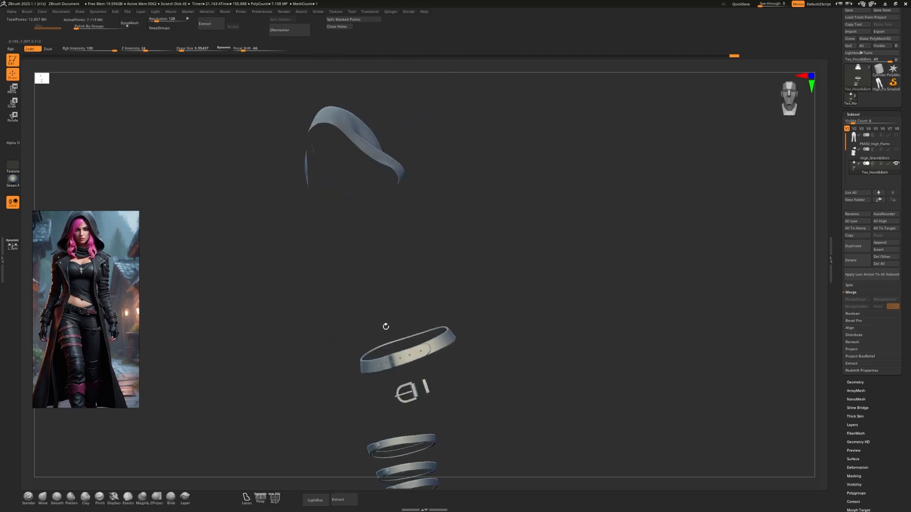
pyautogui.keyDown('alt'); pyautogui.moveTo(479, 310); pyautogui.dragTo(490, 430); pyautogui.keyUp('alt')
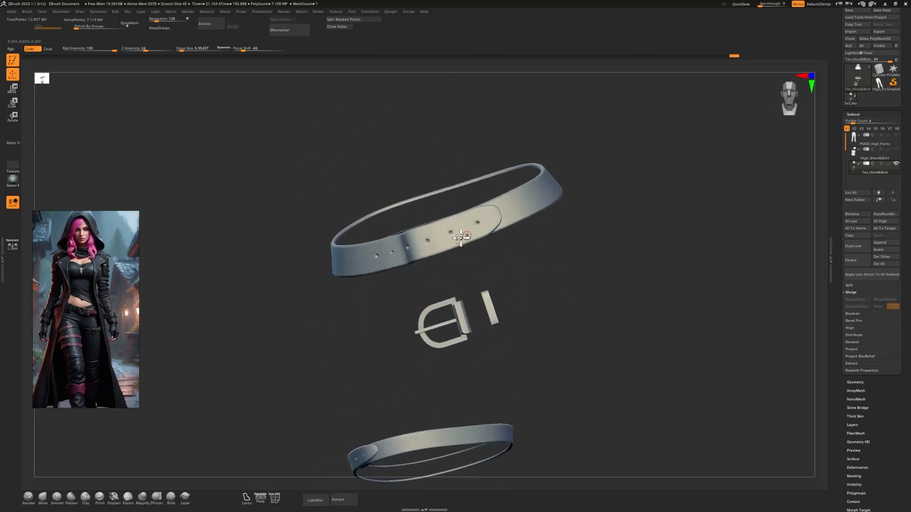
pyautogui.keyDown('alt'); pyautogui.moveTo(514, 261); pyautogui.dragTo(515, 419); pyautogui.keyUp('alt')
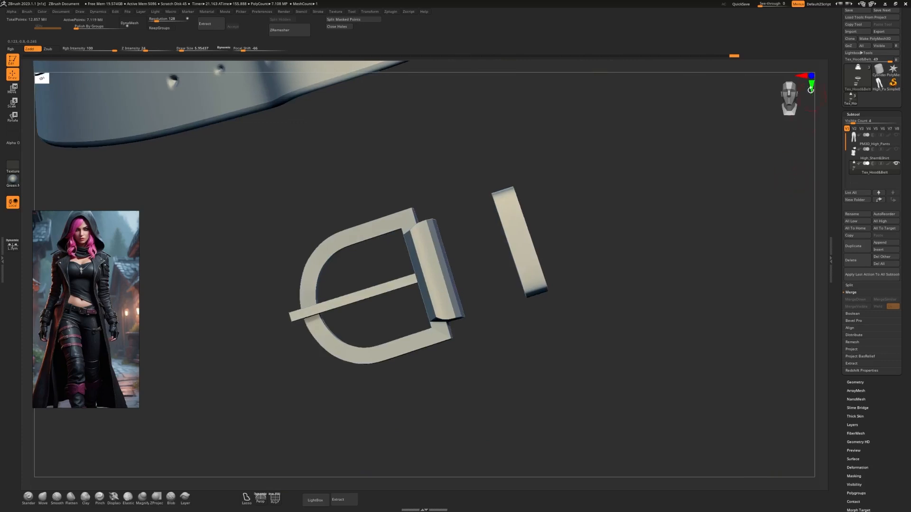
pyautogui.click(810, 75)
pyautogui.click(811, 75)
pyautogui.moveTo(755, 328); pyautogui.dragTo(683, 347)
pyautogui.keyDown('alt'); pyautogui.moveTo(695, 385); pyautogui.dragTo(581, 380); pyautogui.keyUp('alt')
pyautogui.keyDown('alt'); pyautogui.moveTo(579, 241); pyautogui.dragTo(537, 268); pyautogui.keyUp('alt')
# Select the DamStandard brush and set its draw size to about 1.79.
pyautogui.press('b')
pyautogui.press('d')
pyautogui.press('s')
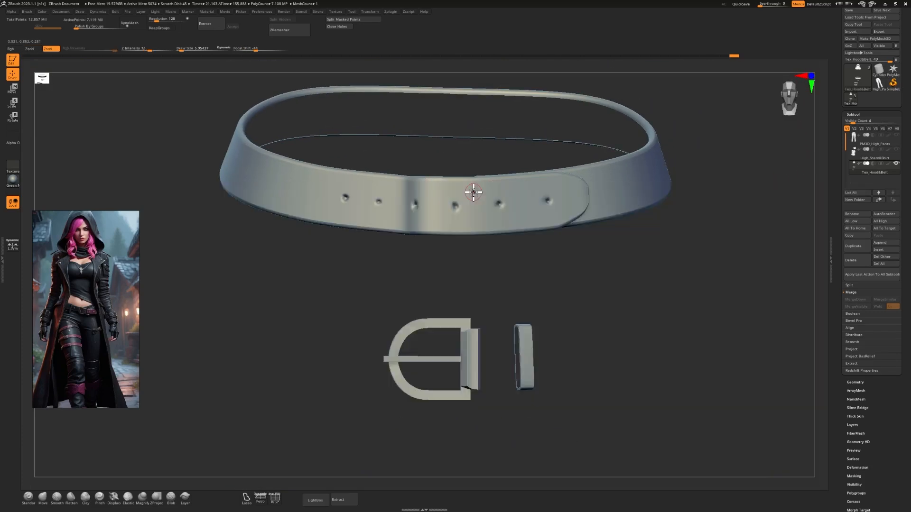
pyautogui.press('s')
# Try carving small creases into the front of the belt near the holes and undo the strokes.
pyautogui.moveTo(478, 194); pyautogui.dragTo(483, 182)
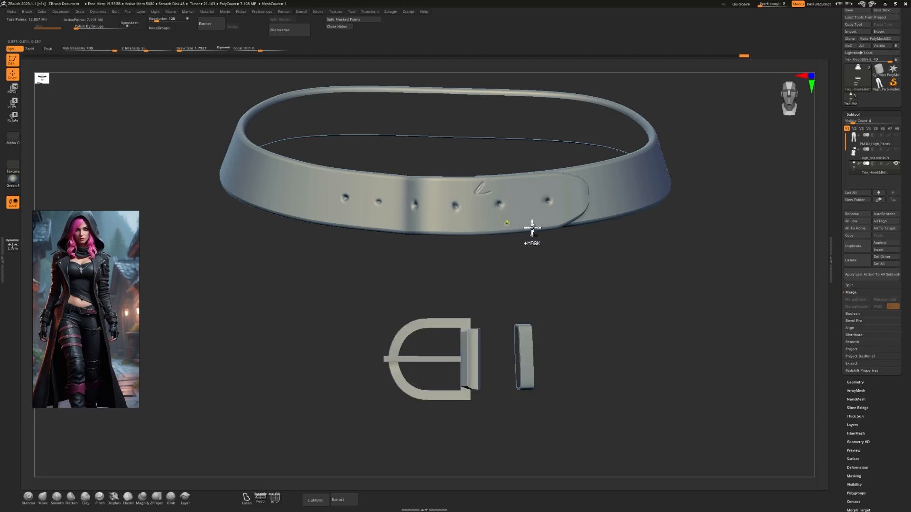
pyautogui.hotkey('ctrl', 'z')
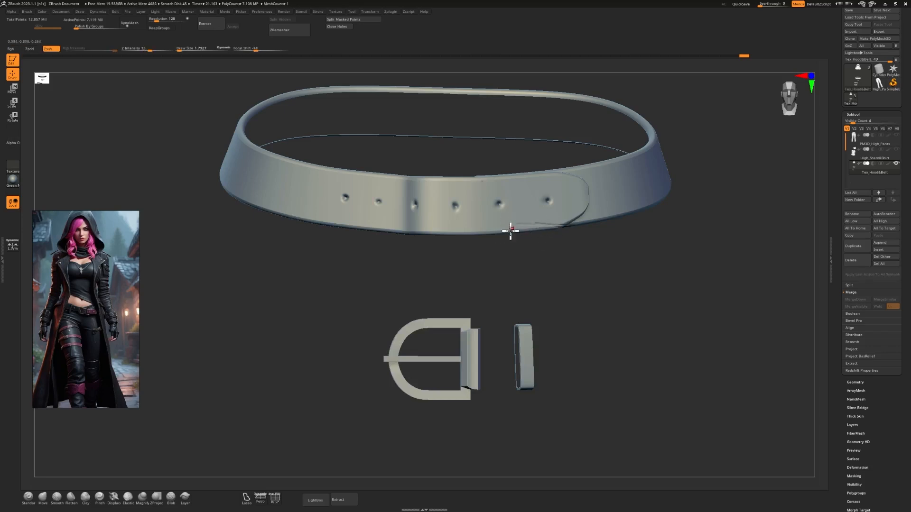
pyautogui.moveTo(496, 218); pyautogui.dragTo(531, 214)
pyautogui.hotkey('ctrl', 'z')
pyautogui.hotkey('ctrl', 'z')
pyautogui.scroll(-5, 854, 380)
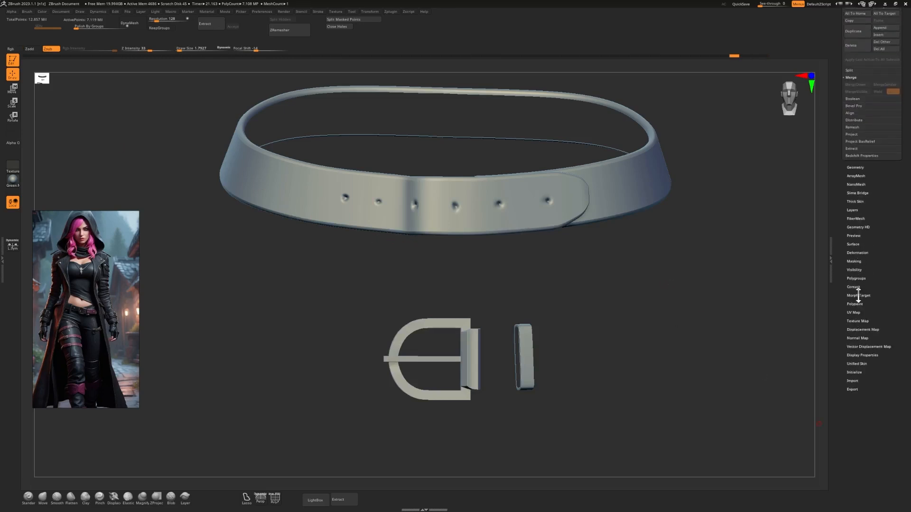
pyautogui.click(853, 244)
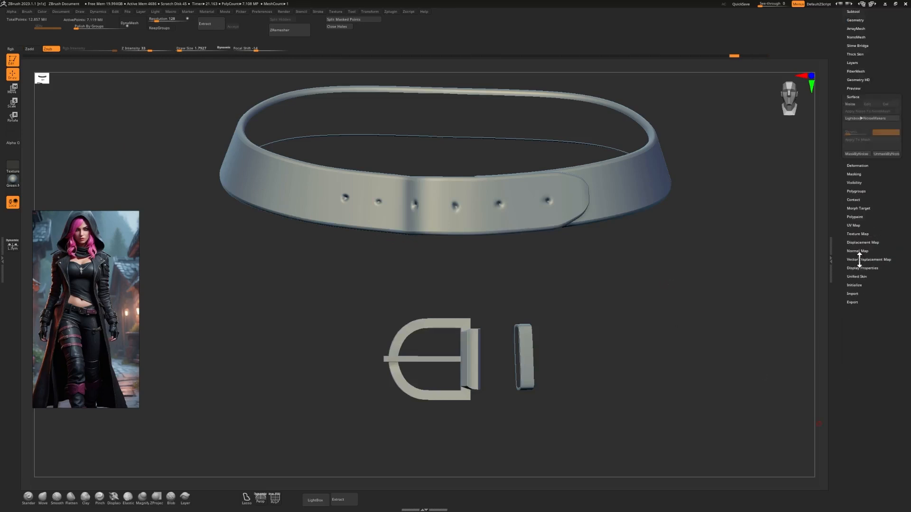
pyautogui.click(851, 104)
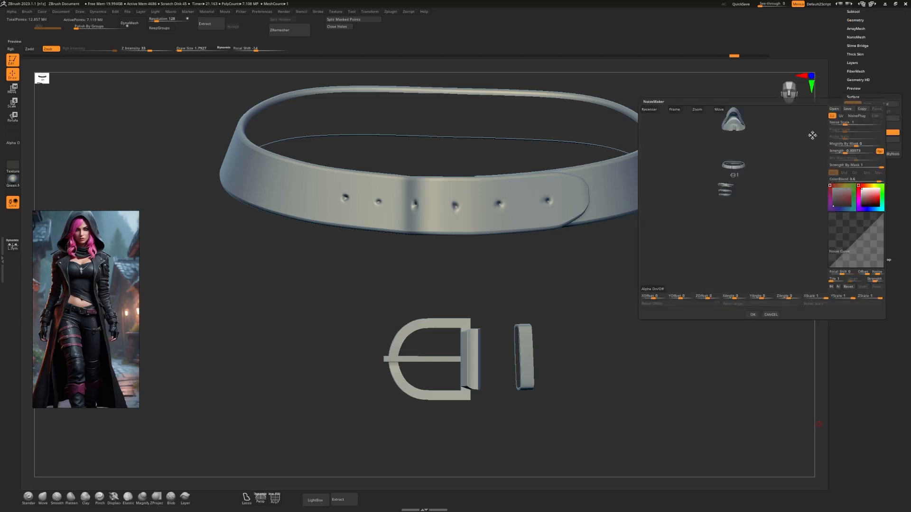
pyautogui.click(675, 110)
pyautogui.keyDown('alt'); pyautogui.moveTo(744, 249); pyautogui.dragTo(761, 270); pyautogui.keyUp('alt')
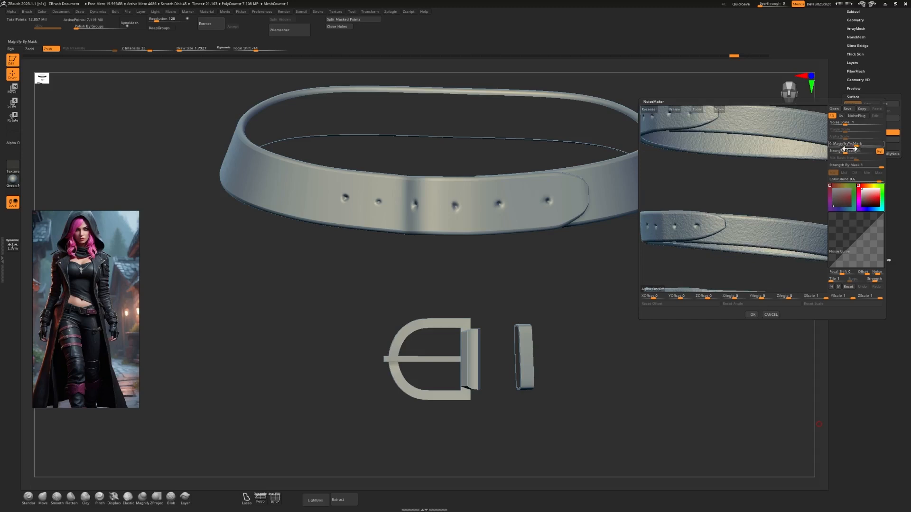
pyautogui.moveTo(844, 153); pyautogui.dragTo(847, 122)
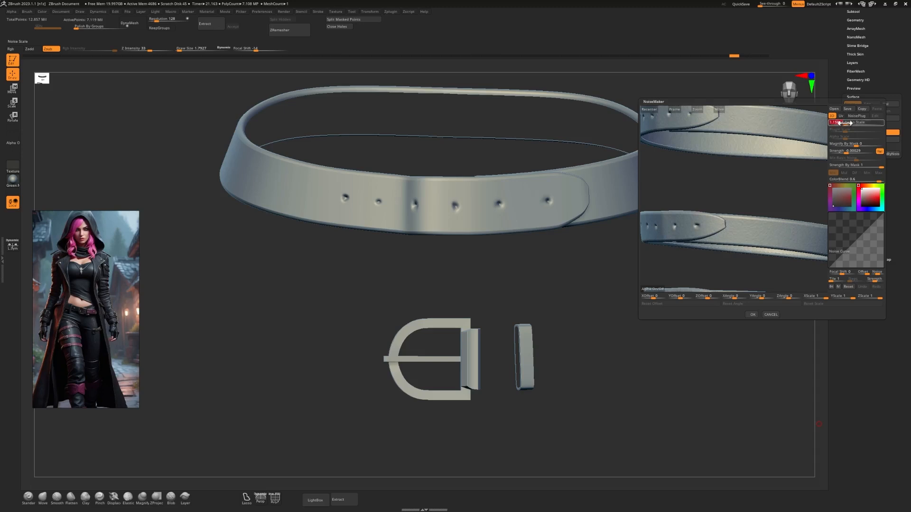
pyautogui.click(770, 315)
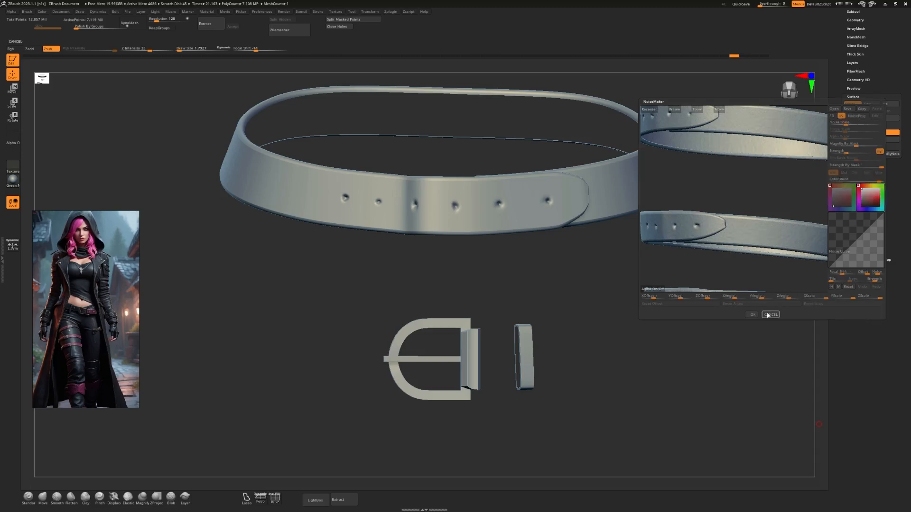
# Try adding surface noise to the belt, buckle and strap mesh with the default noise scale and strength.
pyautogui.keyDown('alt'); pyautogui.moveTo(620, 307); pyautogui.dragTo(570, 280); pyautogui.keyUp('alt')
pyautogui.keyDown('alt'); pyautogui.moveTo(569, 280); pyautogui.dragTo(575, 318); pyautogui.keyUp('alt')
pyautogui.moveTo(543, 273)
pyautogui.keyDown('alt'); pyautogui.mouseDown()
pyautogui.moveTo(554, 299)
pyautogui.moveTo(555, 282)
pyautogui.mouseUp(); pyautogui.keyUp('alt')
pyautogui.click(850, 105)
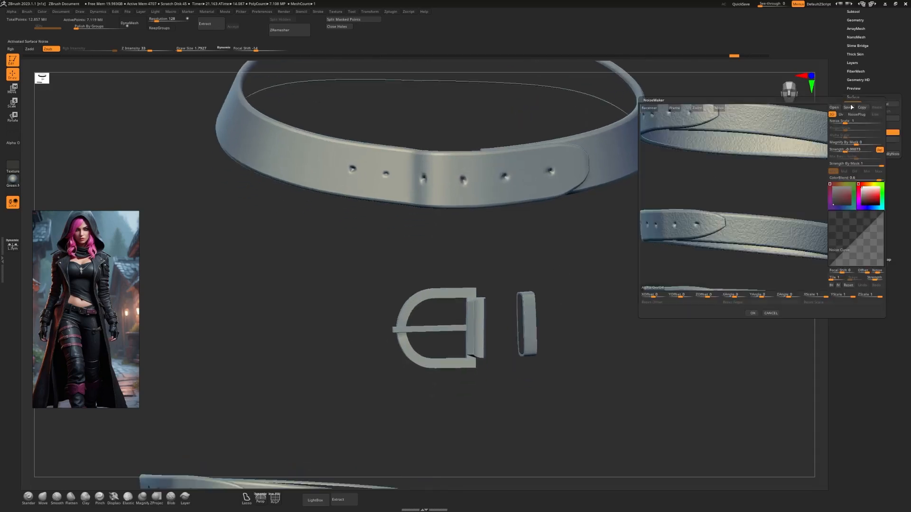
pyautogui.click(752, 313)
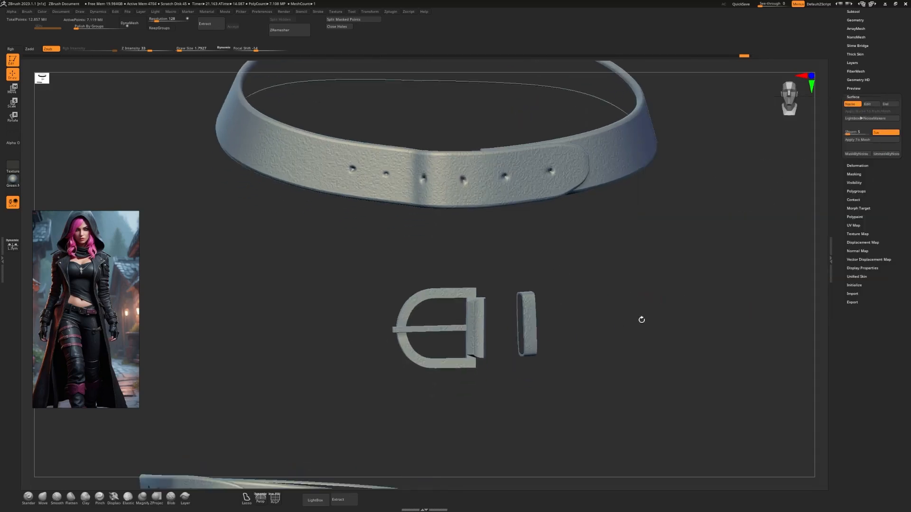
# Inspect the noise on the buckle and thigh straps up close, and delete the surface noise from the mesh.
pyautogui.keyDown('alt'); pyautogui.moveTo(641, 319); pyautogui.dragTo(599, 319); pyautogui.keyUp('alt')
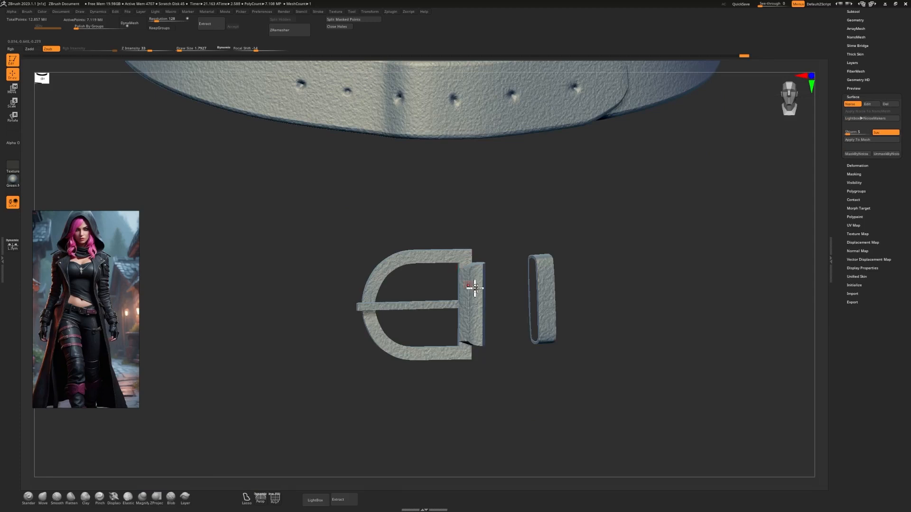
pyautogui.keyDown('ctrl'); pyautogui.moveTo(627, 237); pyautogui.dragTo(311, 389); pyautogui.keyUp('ctrl')
pyautogui.keyDown('alt'); pyautogui.moveTo(627, 349); pyautogui.dragTo(562, 302); pyautogui.keyUp('alt')
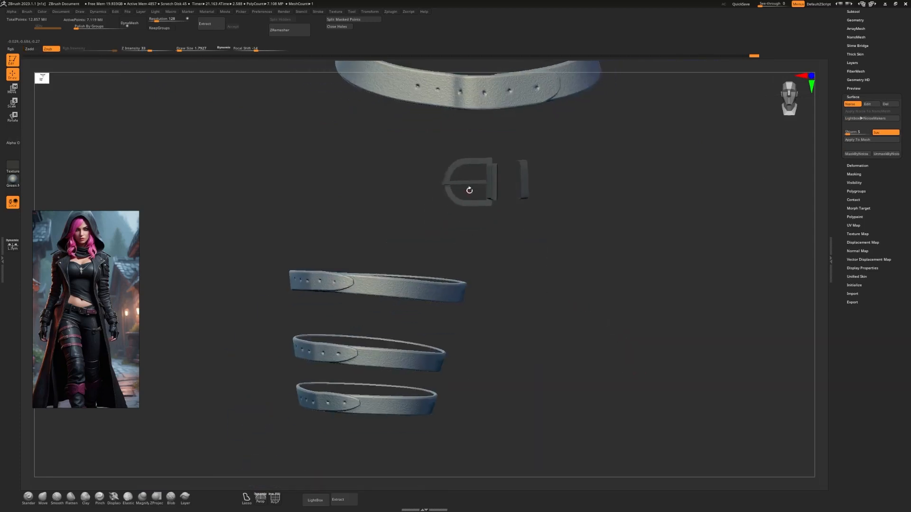
pyautogui.moveTo(612, 240); pyautogui.dragTo(715, 173)
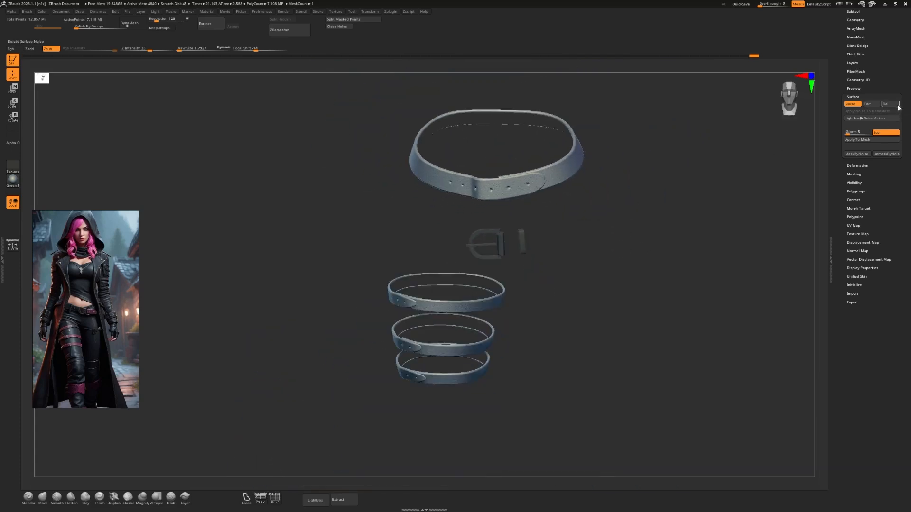
pyautogui.click(897, 105)
# Switch to Blender and examine the belt and thigh straps on the character.
pyautogui.keyDown('alt'); pyautogui.moveTo(667, 191); pyautogui.dragTo(266, 423); pyautogui.keyUp('alt')
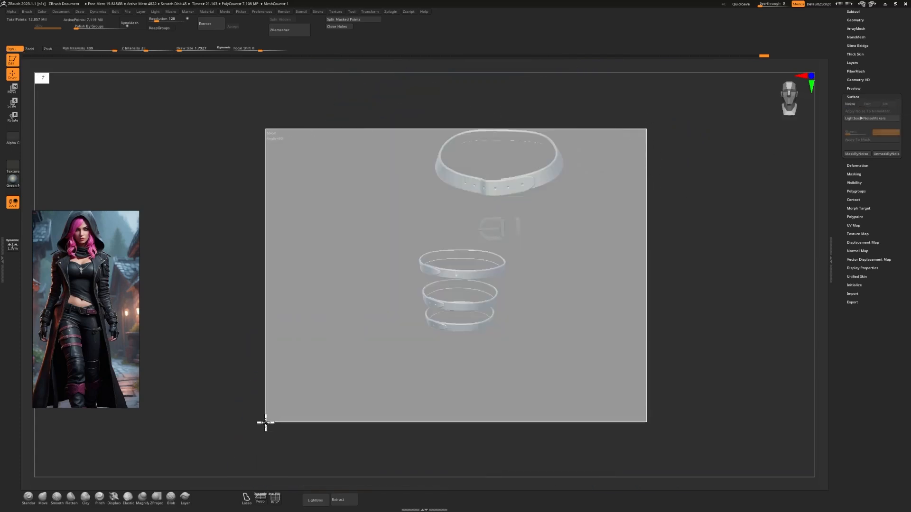
pyautogui.moveTo(529, 344)
pyautogui.keyDown('alt'); pyautogui.mouseDown()
pyautogui.moveTo(578, 299)
pyautogui.moveTo(529, 366)
pyautogui.moveTo(537, 352)
pyautogui.mouseUp(); pyautogui.keyUp('alt')
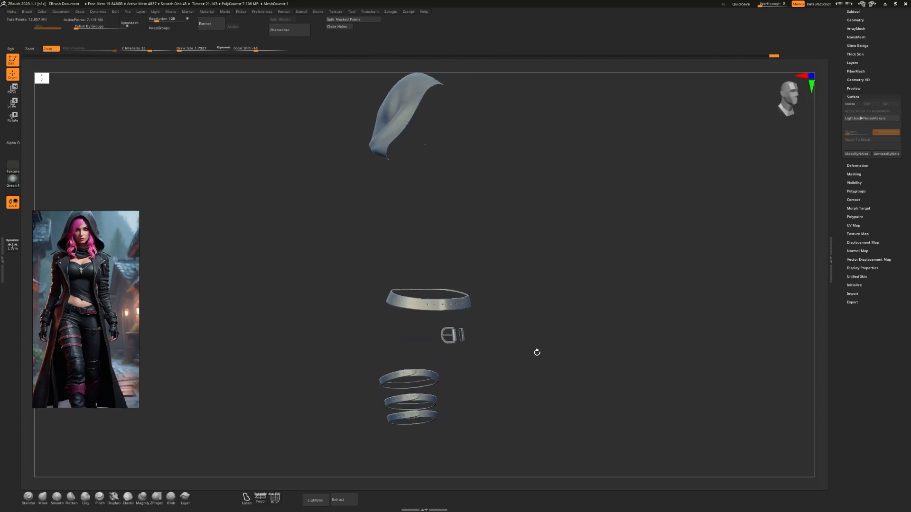
pyautogui.click(885, 5)
pyautogui.scroll(-3, 420, 125)
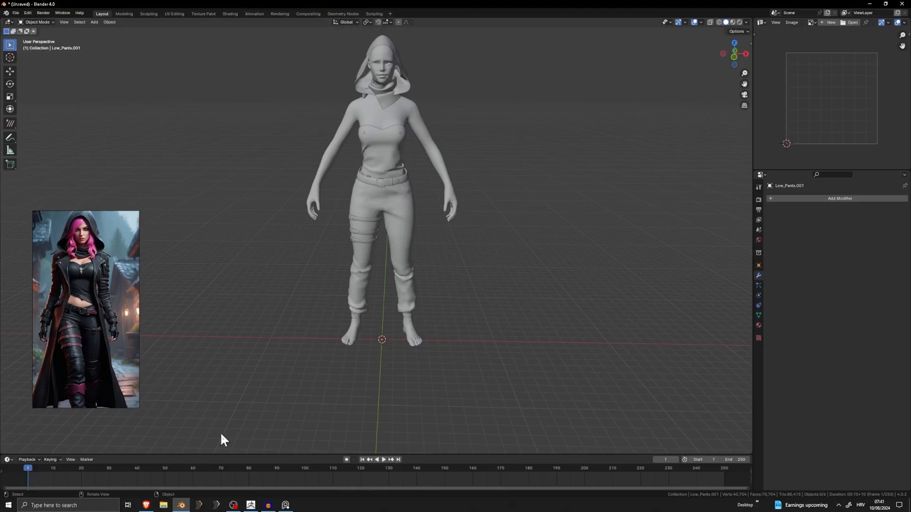
pyautogui.scroll(3, 371, 270)
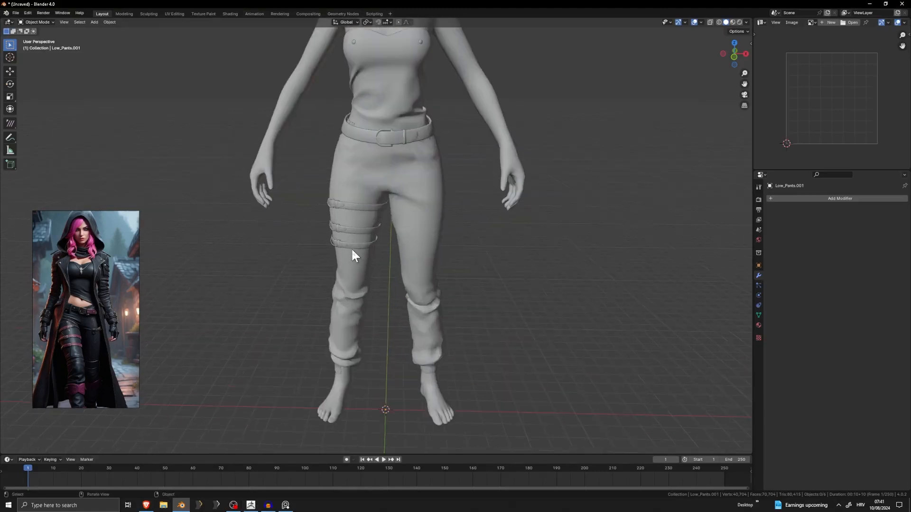
pyautogui.moveTo(352, 248)
pyautogui.mouseDown(button='middle')
pyautogui.moveTo(369, 250)
pyautogui.moveTo(340, 249)
pyautogui.mouseUp(button='middle')
pyautogui.scroll(1, 340, 249)
# Examine the pendant necklace on the chest in the reference image.
pyautogui.scroll(3, 56, 272)
pyautogui.scroll(2, 101, 275)
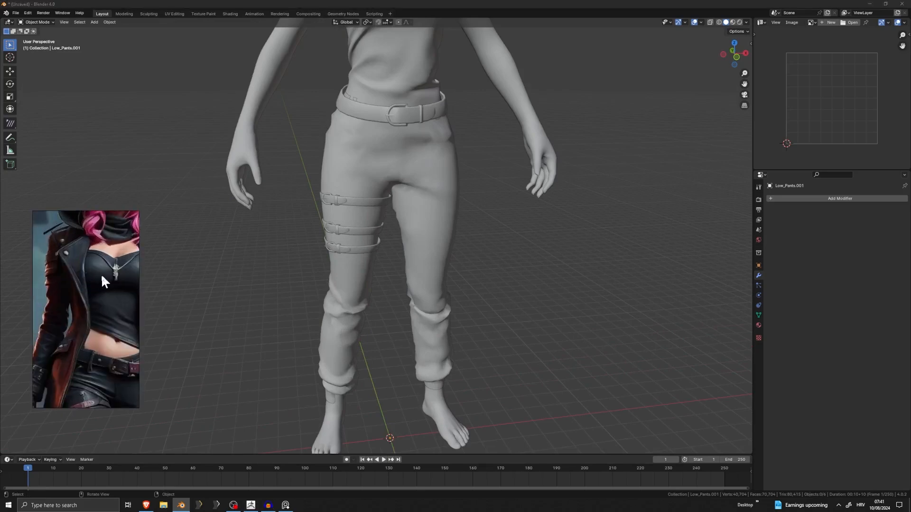
pyautogui.scroll(-4, 395, 240)
pyautogui.scroll(3, 87, 269)
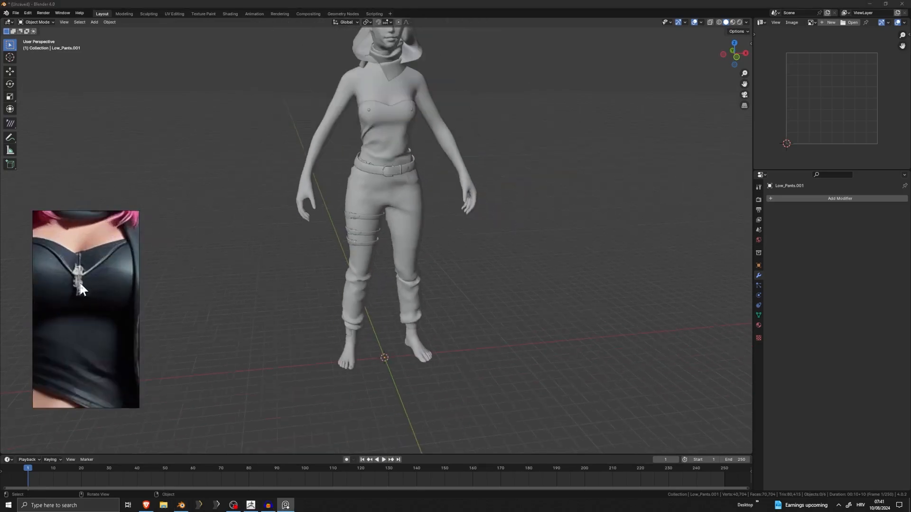
pyautogui.scroll(-2, 81, 289)
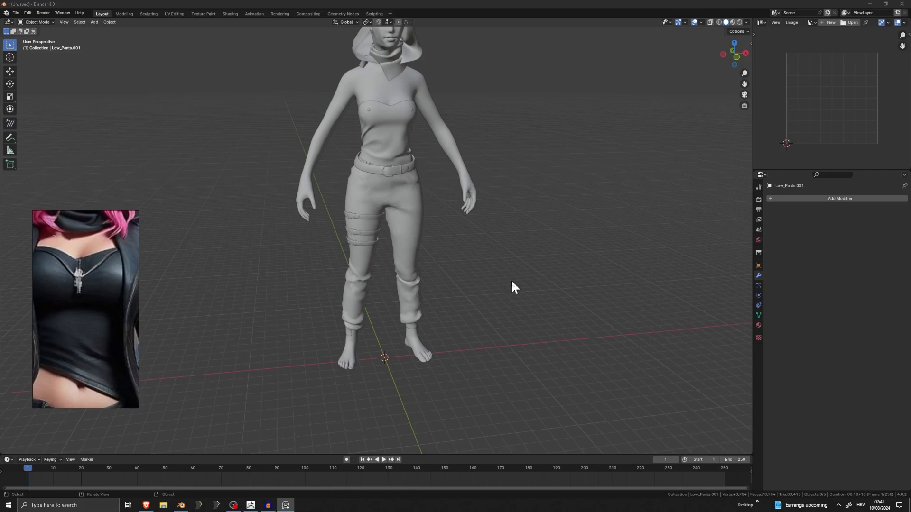
pyautogui.click(482, 282)
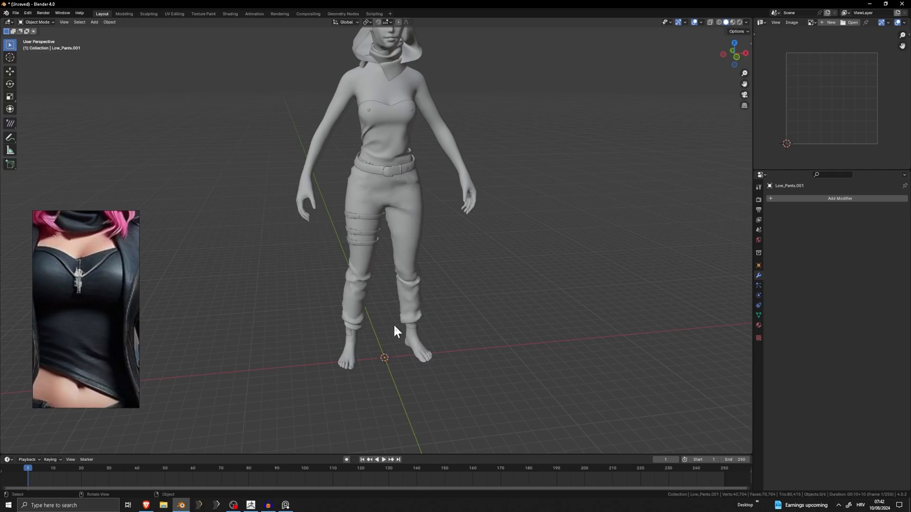
# Add a Bezier circle for the necklace and raise it along Z to the character's neck.
pyautogui.scroll(5, 426, 262)
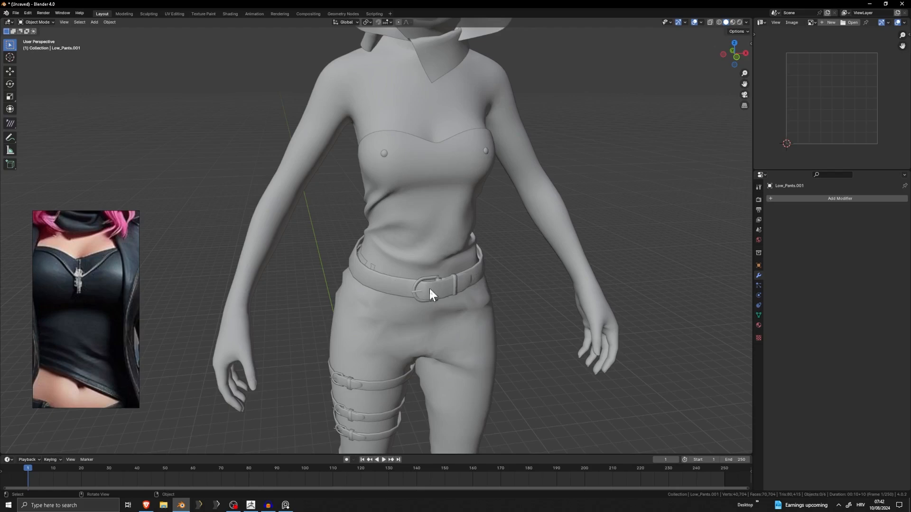
pyautogui.scroll(-5, 424, 286)
pyautogui.hotkey('shift', 'a')
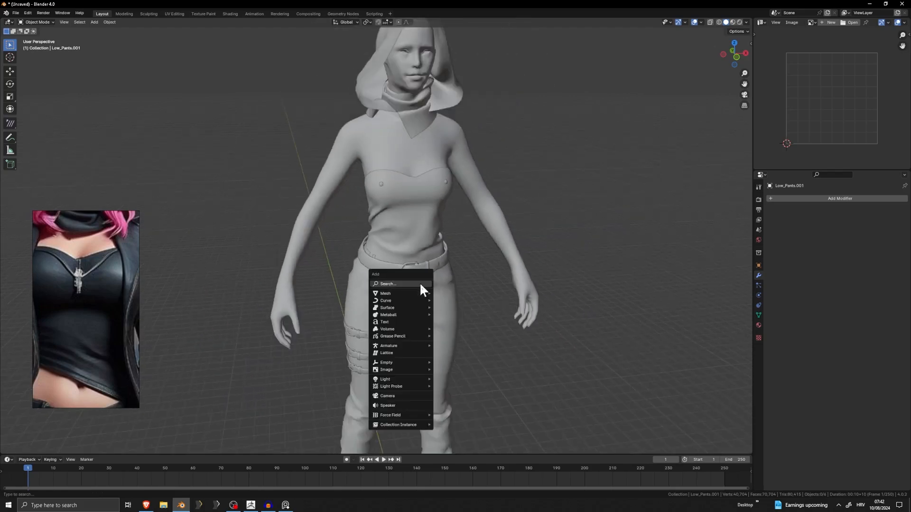
pyautogui.moveTo(407, 295)
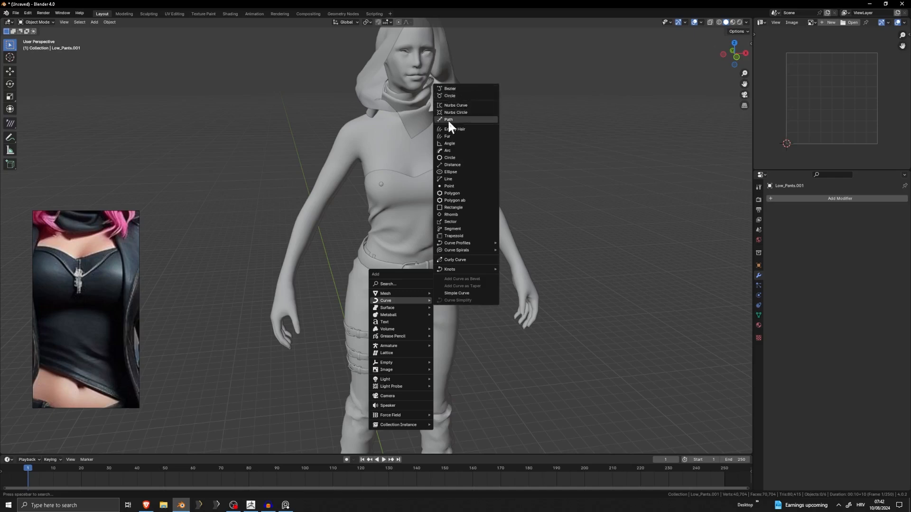
pyautogui.click(452, 95)
pyautogui.scroll(-5, 418, 206)
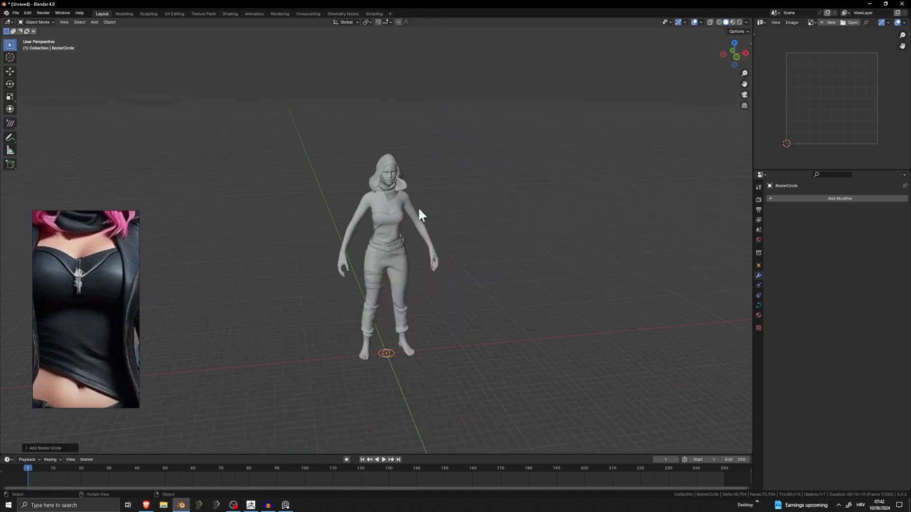
pyautogui.press('g')
pyautogui.press('z')
pyautogui.click(411, 45)
pyautogui.scroll(5, 403, 106)
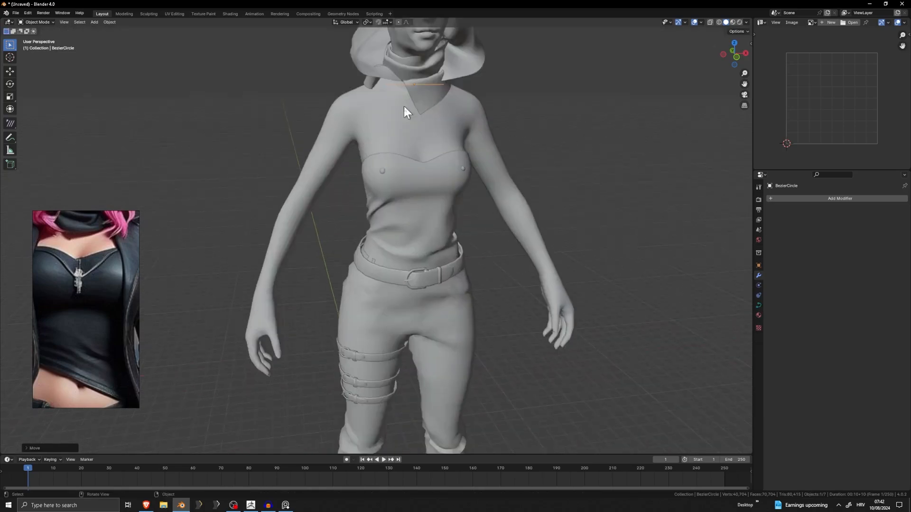
# Tilt the Bezier circle about 44° around the X axis and move it to follow the slope of the neck.
pyautogui.moveTo(403, 106); pyautogui.dragTo(463, 89, button='middle')
pyautogui.press('r')
pyautogui.press('x')
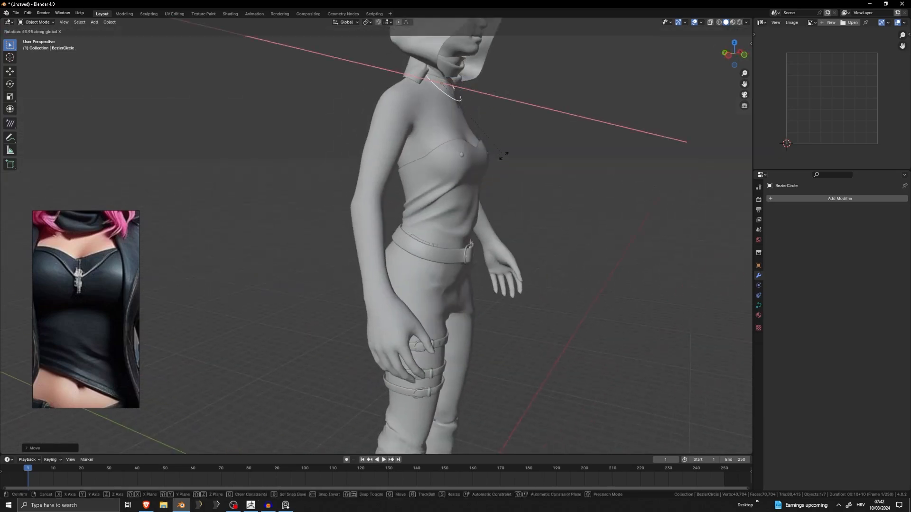
pyautogui.click(504, 156)
pyautogui.moveTo(503, 147); pyautogui.dragTo(539, 122, button='middle')
pyautogui.press('g')
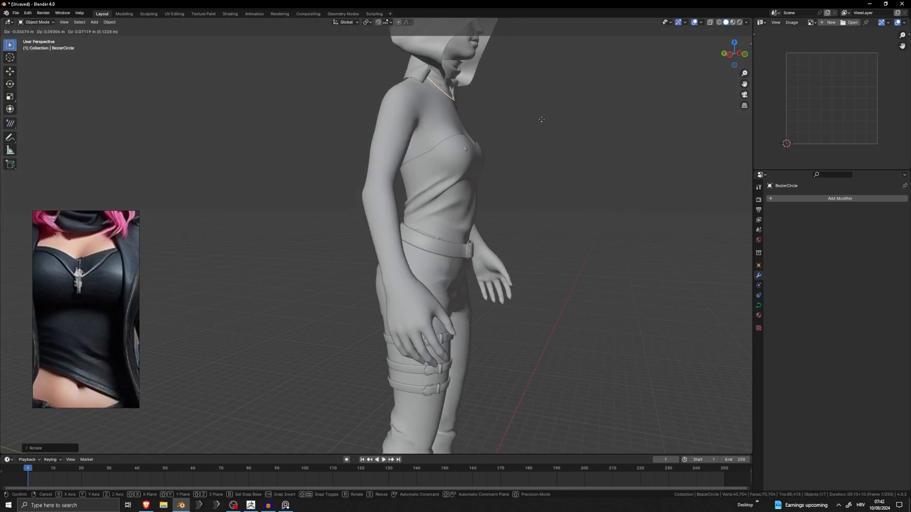
pyautogui.click(544, 122)
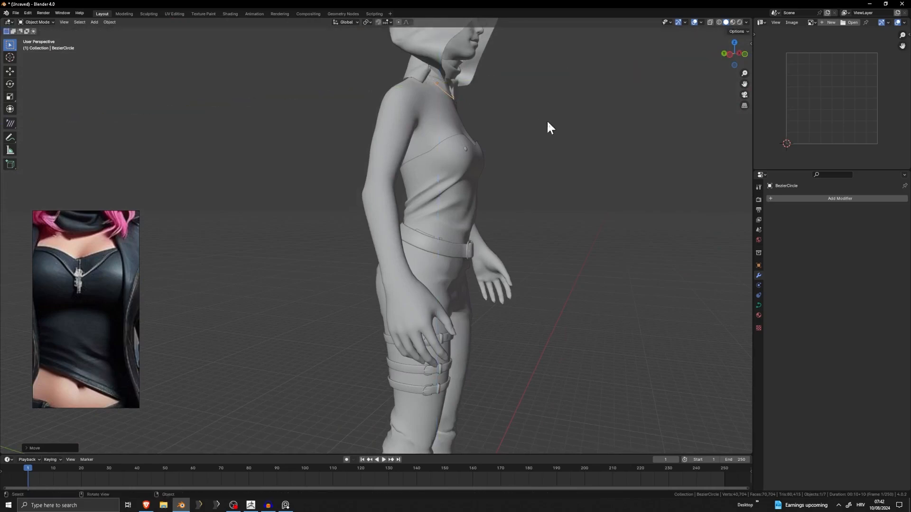
# Hide the scarf so the neck and the necklace circle can be seen from the side.
pyautogui.moveTo(547, 122); pyautogui.dragTo(462, 133, button='middle')
pyautogui.keyDown('shift'); pyautogui.moveTo(463, 133); pyautogui.dragTo(538, 164, button='middle'); pyautogui.keyUp('shift')
pyautogui.scroll(3, 467, 164)
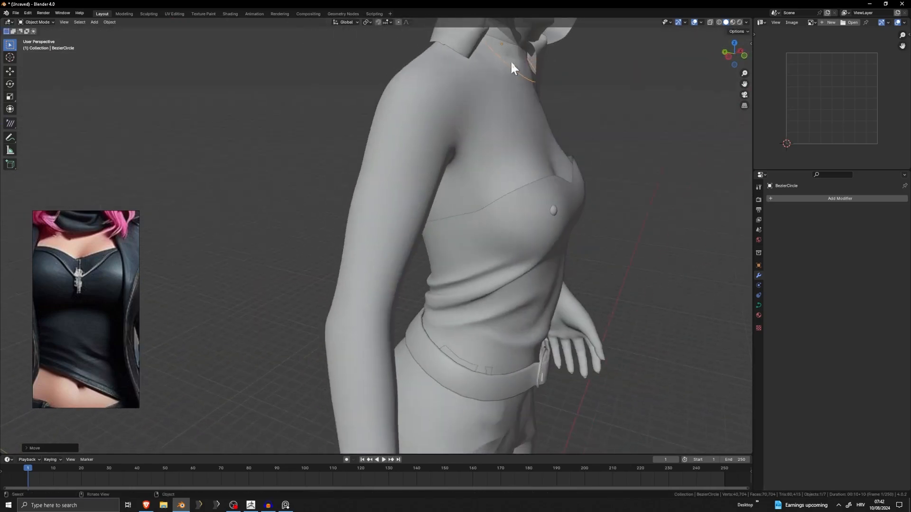
pyautogui.click(539, 50)
pyautogui.press('h')
pyautogui.keyDown('shift'); pyautogui.moveTo(540, 49); pyautogui.dragTo(504, 155, button='middle'); pyautogui.keyUp('shift')
# Edit the Bezier circle and pull its rear control point back along Y behind the neck with proportional editing.
pyautogui.click(494, 134)
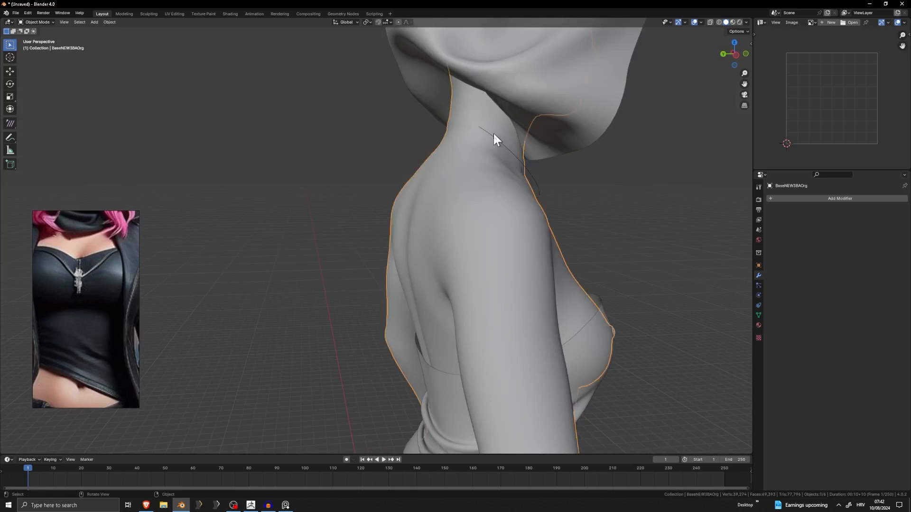
pyautogui.click(497, 139)
pyautogui.press('Tab')
pyautogui.click(455, 118)
pyautogui.moveTo(465, 122)
pyautogui.mouseDown(button='middle')
pyautogui.moveTo(548, 154)
pyautogui.moveTo(483, 122)
pyautogui.mouseUp(button='middle')
pyautogui.press('g')
pyautogui.press('y')
pyautogui.scroll(-11, 483, 122)
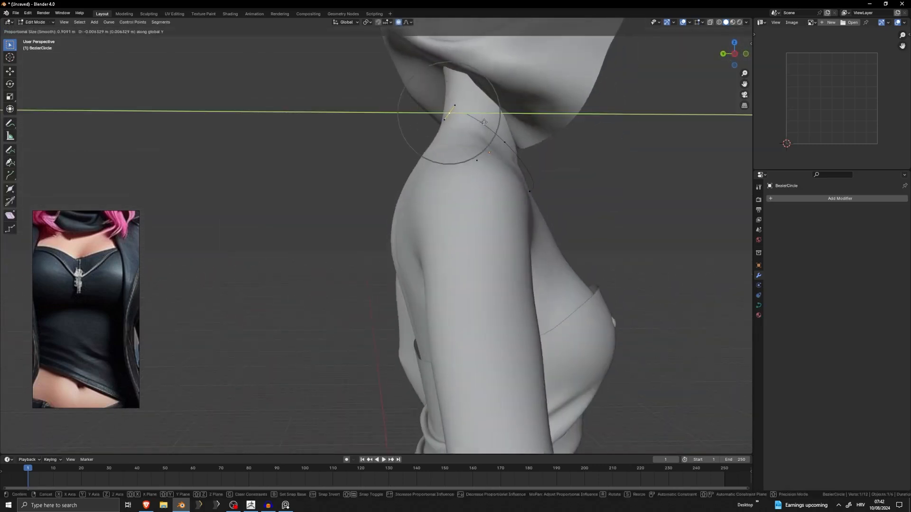
pyautogui.click(475, 122)
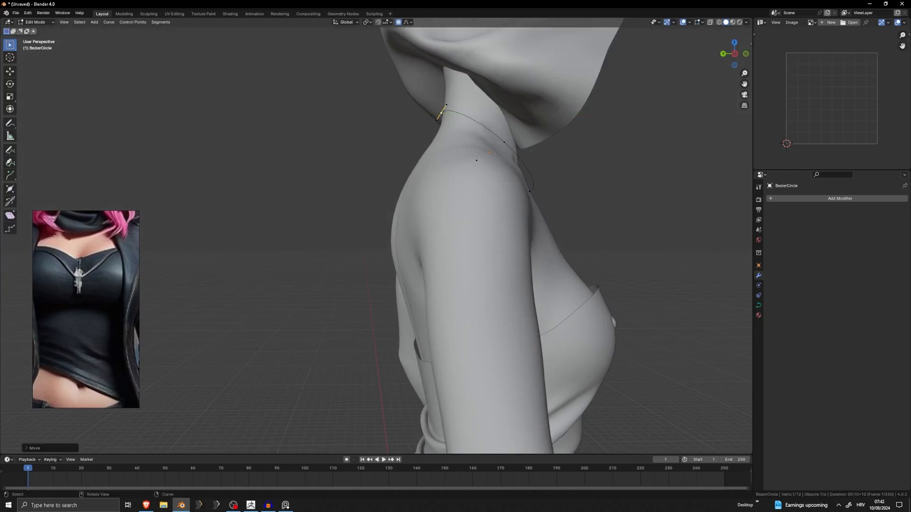
# Adjust the rear control point along Z and Y to fit the back of the neck, and return to Object Mode.
pyautogui.moveTo(475, 122); pyautogui.dragTo(492, 145, button='middle')
pyautogui.press('g')
pyautogui.press('z')
pyautogui.click(484, 133)
pyautogui.press('g')
pyautogui.press('y')
pyautogui.click(491, 145)
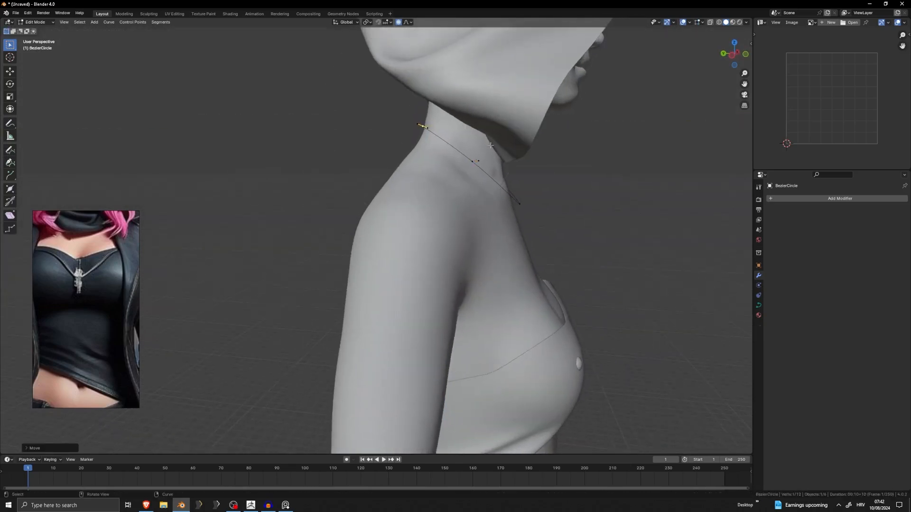
pyautogui.press('Tab')
# Check the necklace circle from the front, unhide the scarf and select the circle again.
pyautogui.click(547, 191)
pyautogui.moveTo(547, 191); pyautogui.dragTo(467, 198, button='middle')
pyautogui.scroll(-5, 335, 213)
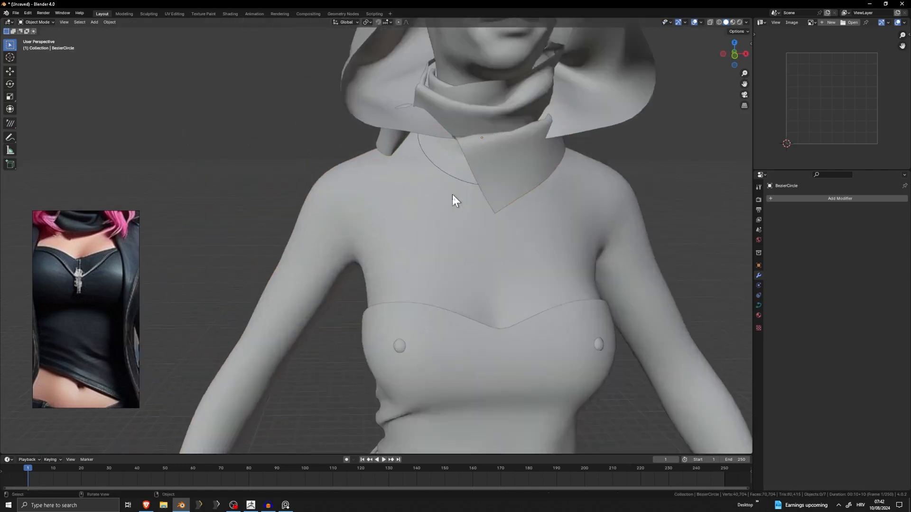
pyautogui.scroll(1, 452, 193)
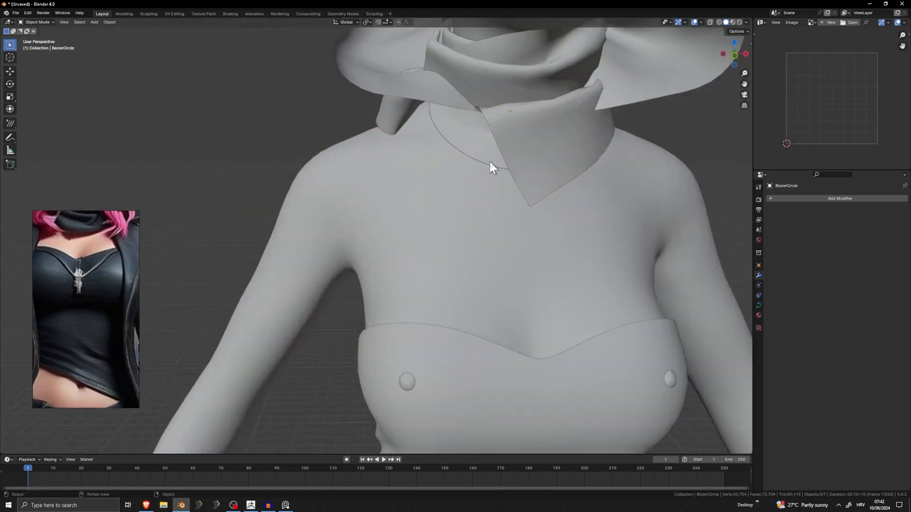
pyautogui.click(490, 162)
pyautogui.click(495, 166)
# Edit the necklace curve, lower its front control point along Z and pull it forward along Y over the upper chest.
pyautogui.moveTo(495, 166); pyautogui.dragTo(555, 181, button='middle')
pyautogui.press('Tab')
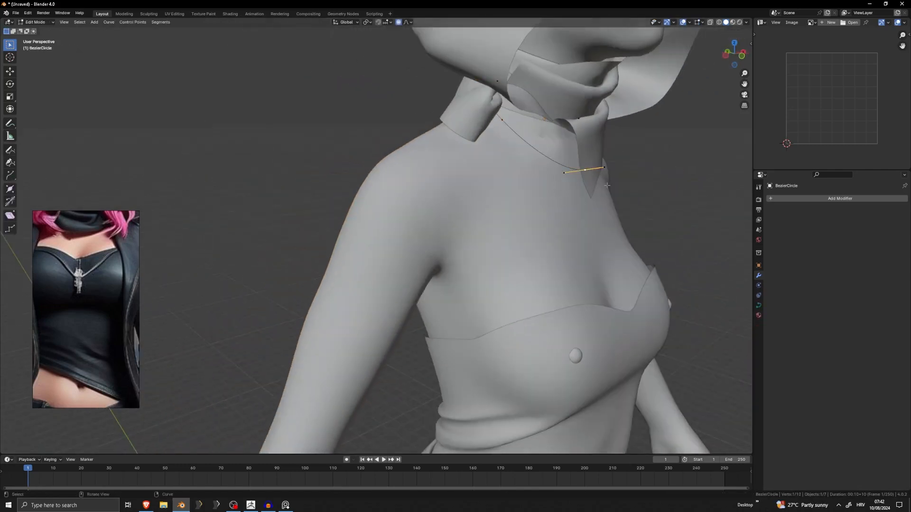
pyautogui.press('g')
pyautogui.press('y')
pyautogui.press('Escape')
pyautogui.press('g')
pyautogui.press('z')
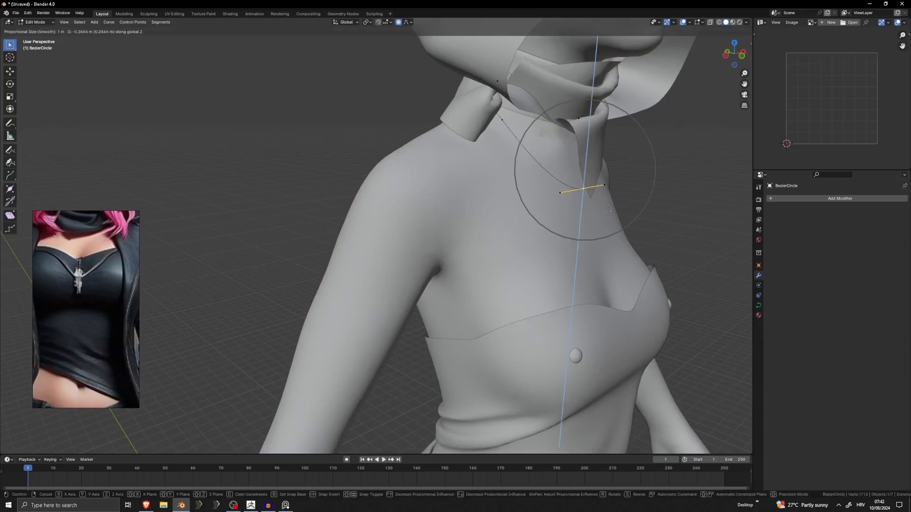
pyautogui.click(610, 213)
pyautogui.press('g')
pyautogui.press('y')
pyautogui.click(638, 216)
pyautogui.moveTo(638, 216); pyautogui.dragTo(611, 220, button='middle')
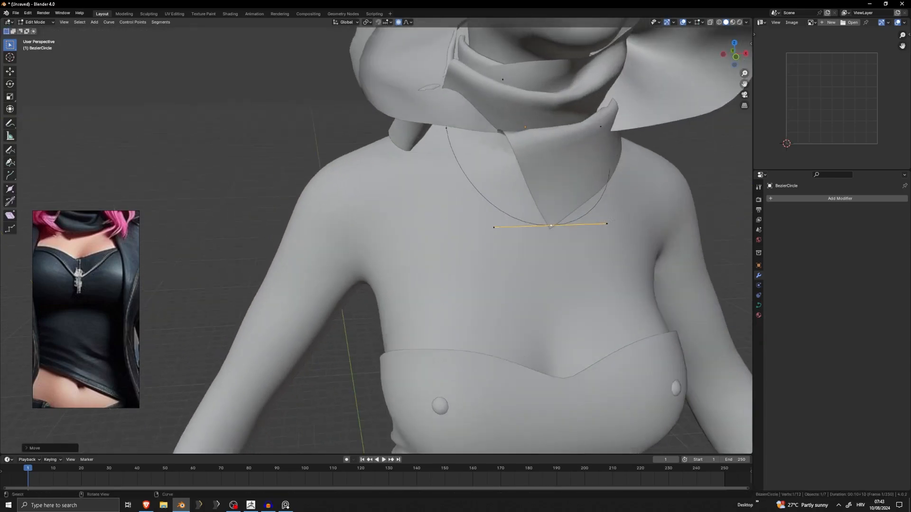
# Try to narrow the curve at its front control point with Shrink/Fatten.
pyautogui.press('b')
pyautogui.moveTo(503, 262); pyautogui.dragTo(491, 262)
pyautogui.moveTo(631, 223); pyautogui.dragTo(642, 228, button='middle')
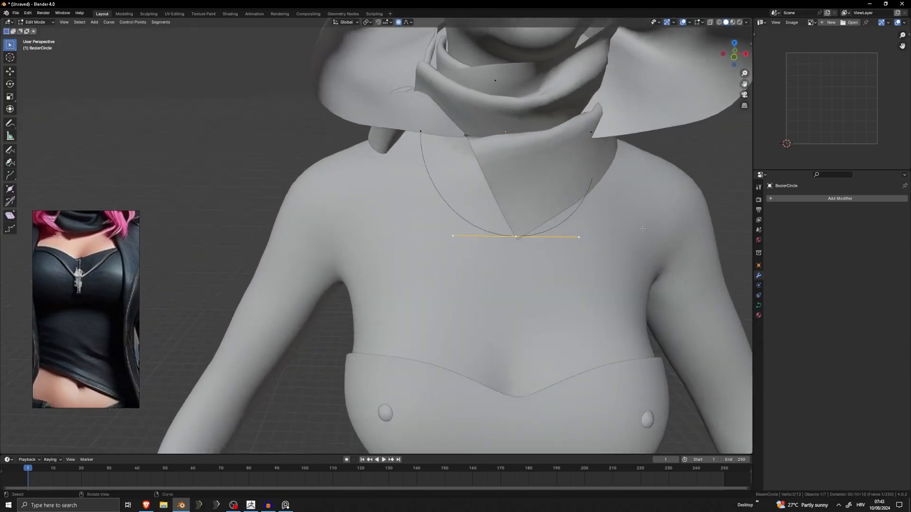
pyautogui.hotkey('alt', 's')
pyautogui.scroll(5, 572, 240)
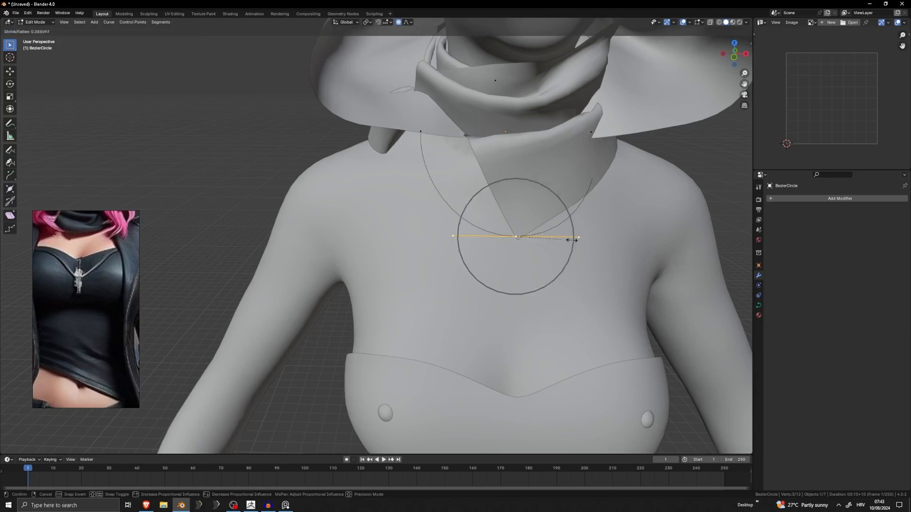
pyautogui.click(560, 237)
pyautogui.scroll(5, 550, 236)
pyautogui.scroll(-5, 551, 236)
# Scale the front control point's handles down to about 0.21 so the necklace forms a V.
pyautogui.keyDown('shift'); pyautogui.moveTo(550, 236); pyautogui.dragTo(428, 239, button='middle'); pyautogui.keyUp('shift')
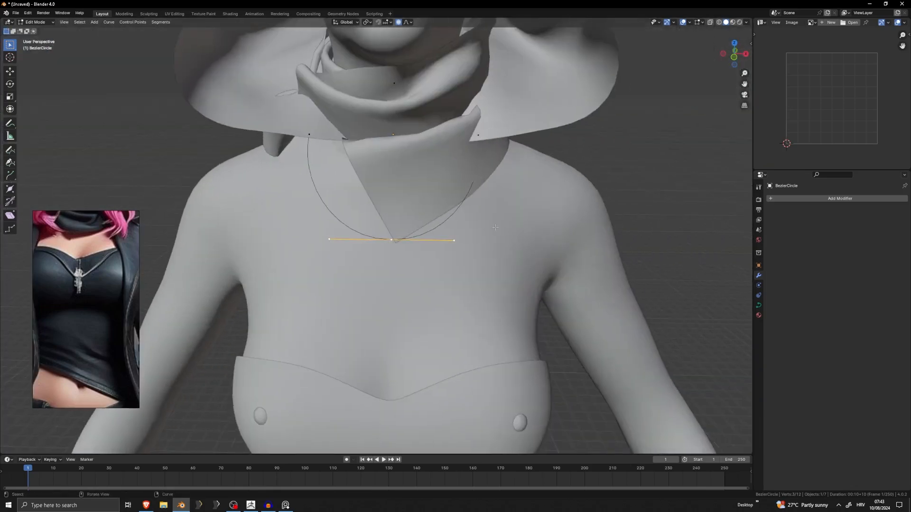
pyautogui.click(454, 241)
pyautogui.keyDown('shift'); pyautogui.click(329, 240); pyautogui.keyUp('shift')
pyautogui.press('s')
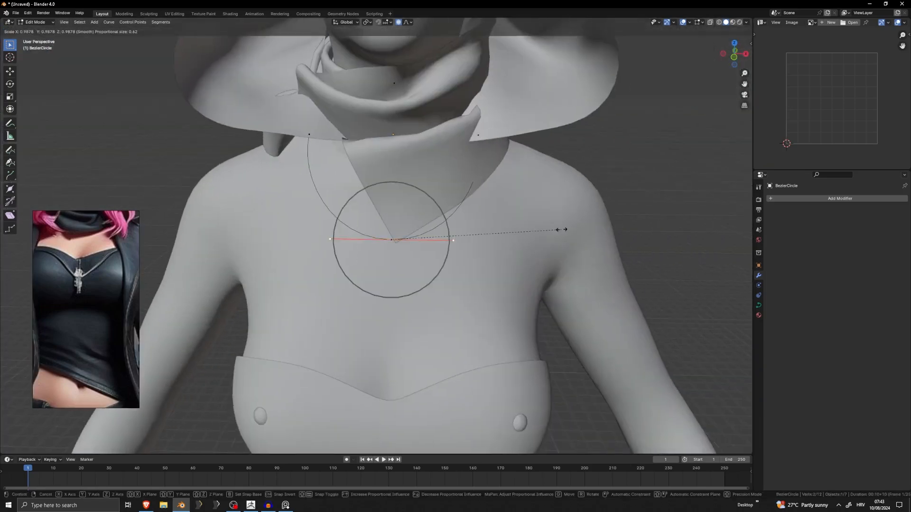
pyautogui.click(428, 237)
# Shift the front control point along Y and Z to sit against the chest below the scarf, and return to Object Mode.
pyautogui.moveTo(559, 211); pyautogui.dragTo(635, 204, button='middle')
pyautogui.press('g')
pyautogui.scroll(-1, 670, 195)
pyautogui.scroll(-5, 670, 195)
pyautogui.press('y')
pyautogui.click(655, 202)
pyautogui.press('g')
pyautogui.press('z')
pyautogui.click(639, 224)
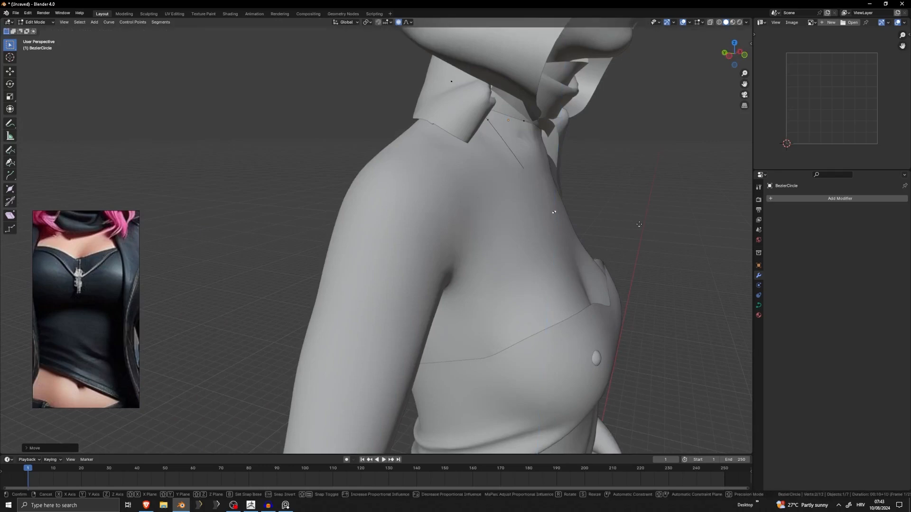
pyautogui.press('g')
pyautogui.press('y')
pyautogui.click(649, 223)
pyautogui.moveTo(650, 221); pyautogui.dragTo(601, 220, button='middle')
pyautogui.scroll(-8, 601, 220)
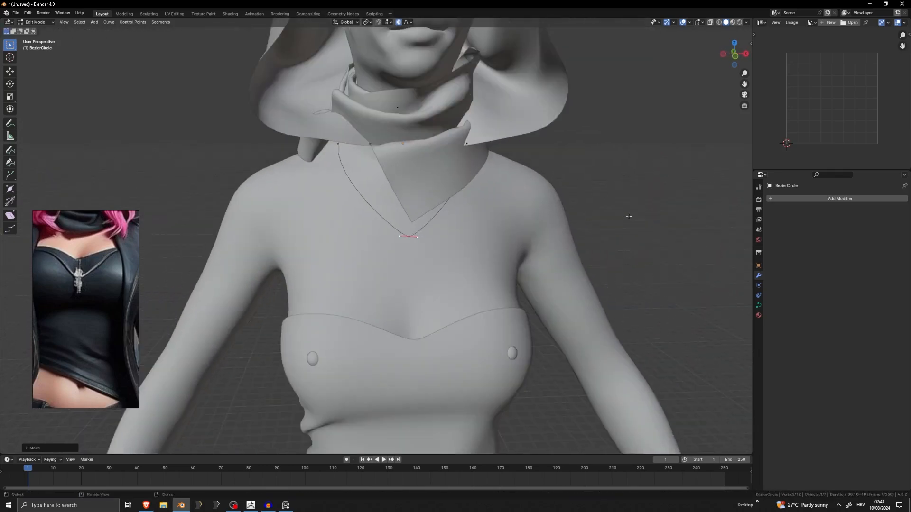
pyautogui.press('Tab')
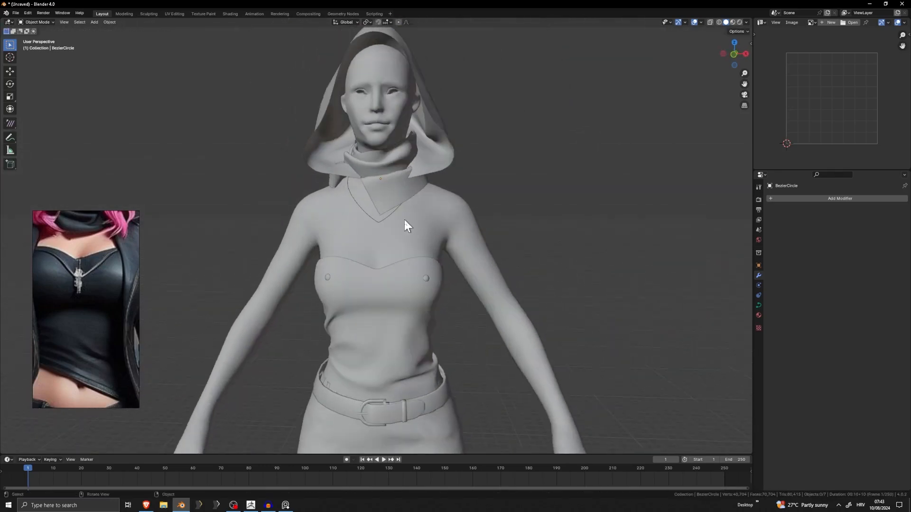
# Give the necklace curve a round bevel with a depth of 0.07 m.
pyautogui.scroll(7, 401, 221)
pyautogui.press('Tab')
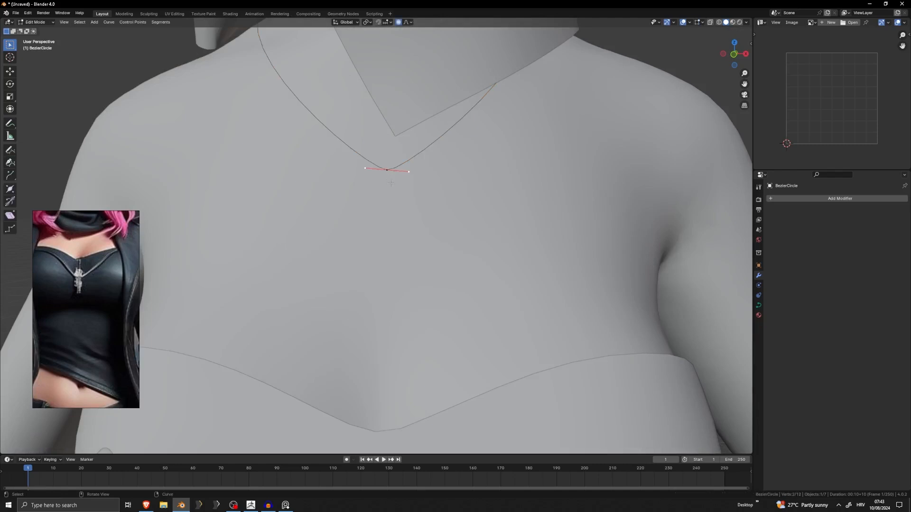
pyautogui.press('Tab')
pyautogui.moveTo(407, 194); pyautogui.dragTo(405, 199, button='middle')
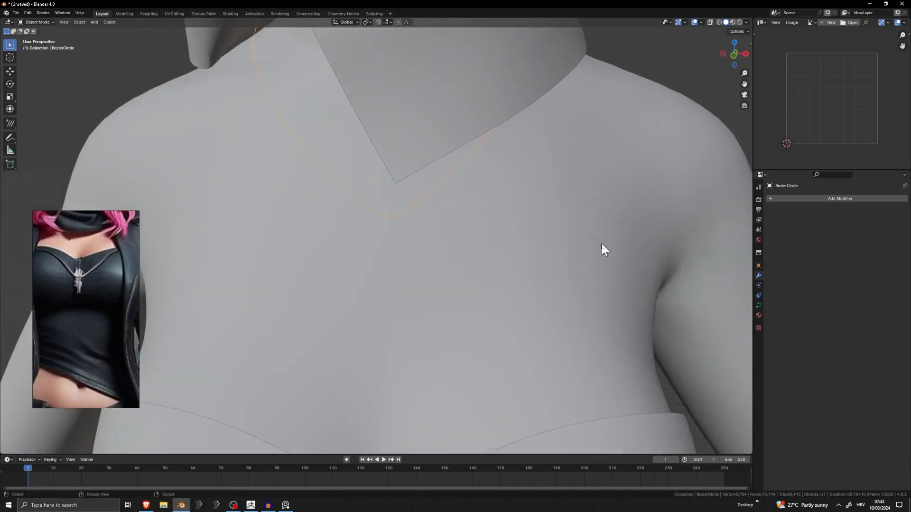
pyautogui.click(759, 305)
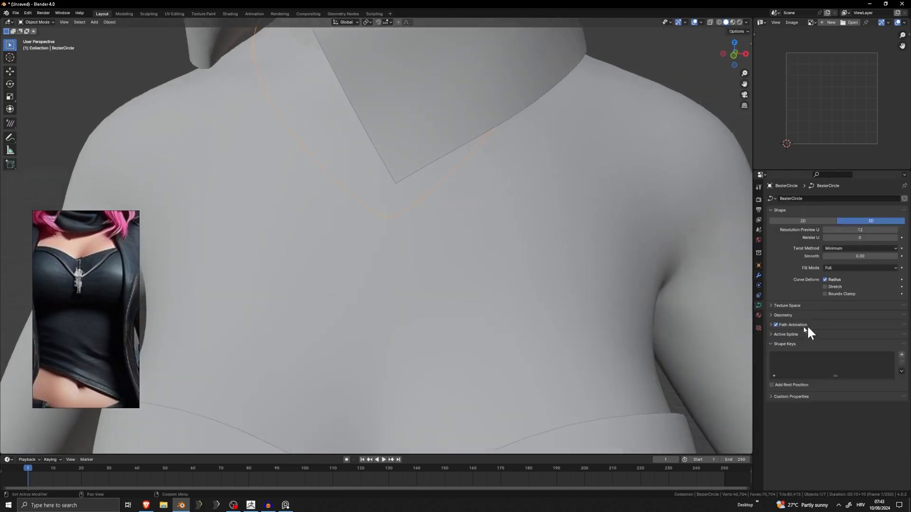
pyautogui.click(778, 315)
pyautogui.moveTo(826, 390); pyautogui.dragTo(847, 390)
pyautogui.moveTo(860, 388); pyautogui.dragTo(871, 388)
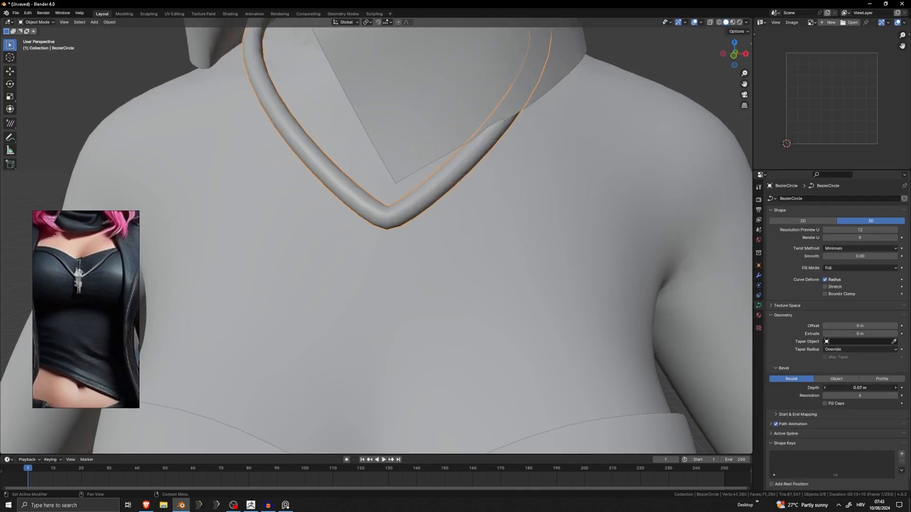
pyautogui.scroll(-4, 572, 322)
pyautogui.scroll(2, 522, 303)
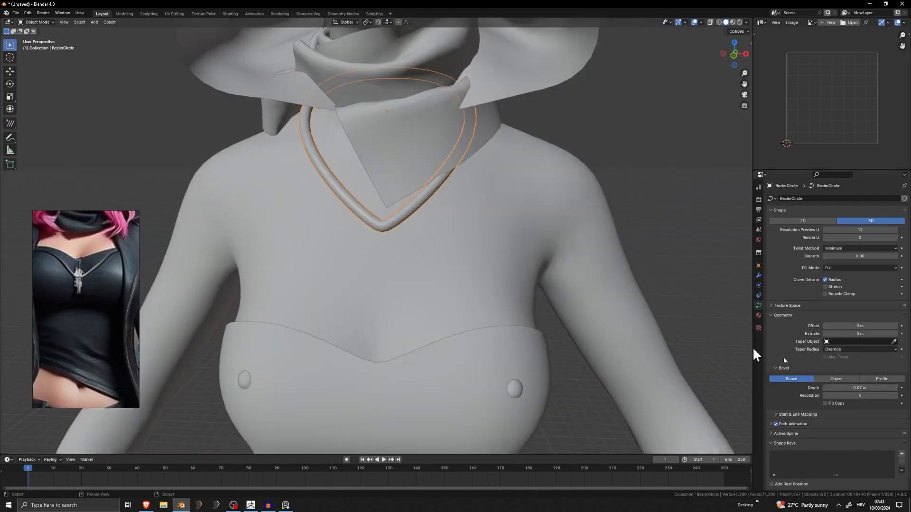
pyautogui.scroll(-5, 535, 309)
pyautogui.scroll(2, 607, 237)
pyautogui.hotkey('shift', 'a')
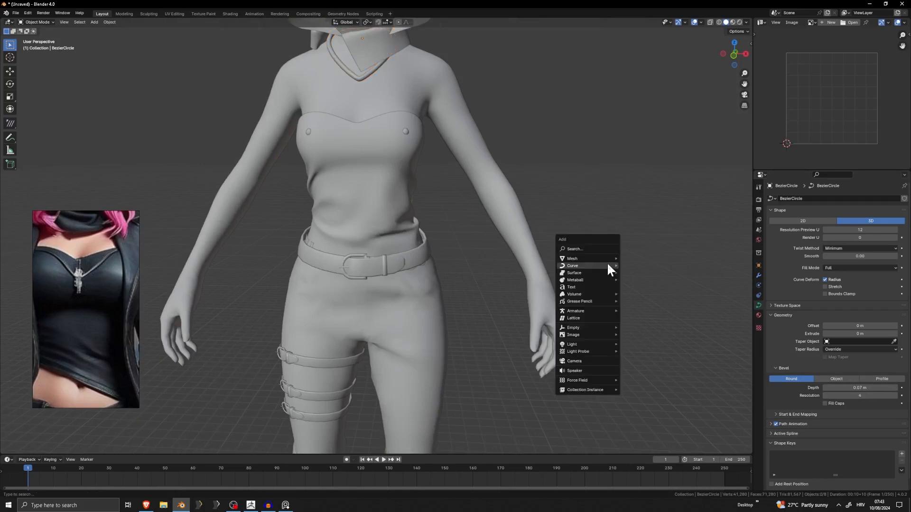
pyautogui.scroll(1, 355, 203)
pyautogui.keyDown('shift'); pyautogui.moveTo(383, 57); pyautogui.dragTo(298, 144, button='middle'); pyautogui.keyUp('shift')
pyautogui.scroll(5, 356, 205)
pyautogui.scroll(-8, 416, 282)
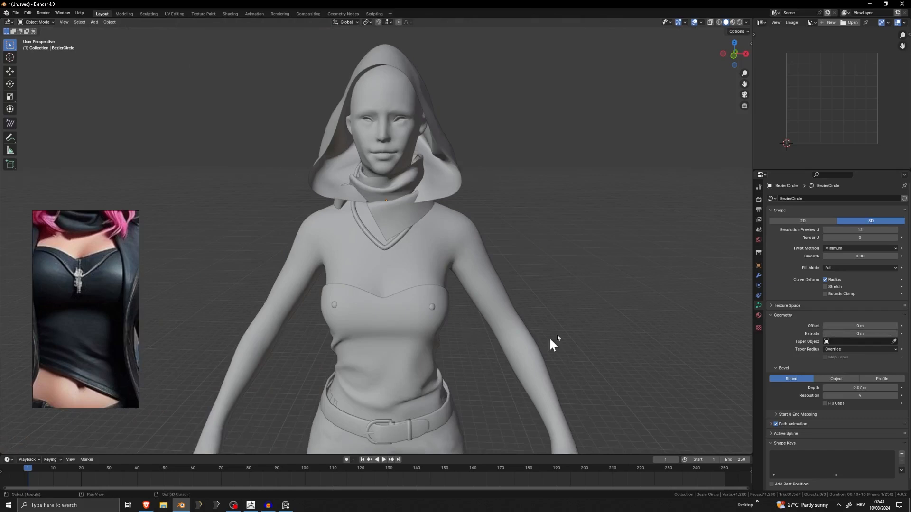
pyautogui.keyDown('shift'); pyautogui.moveTo(550, 339); pyautogui.dragTo(532, 245, button='middle'); pyautogui.keyUp('shift')
pyautogui.scroll(-3, 546, 256)
pyautogui.keyDown('shift'); pyautogui.moveTo(520, 280); pyautogui.dragTo(482, 249, button='middle'); pyautogui.keyUp('shift')
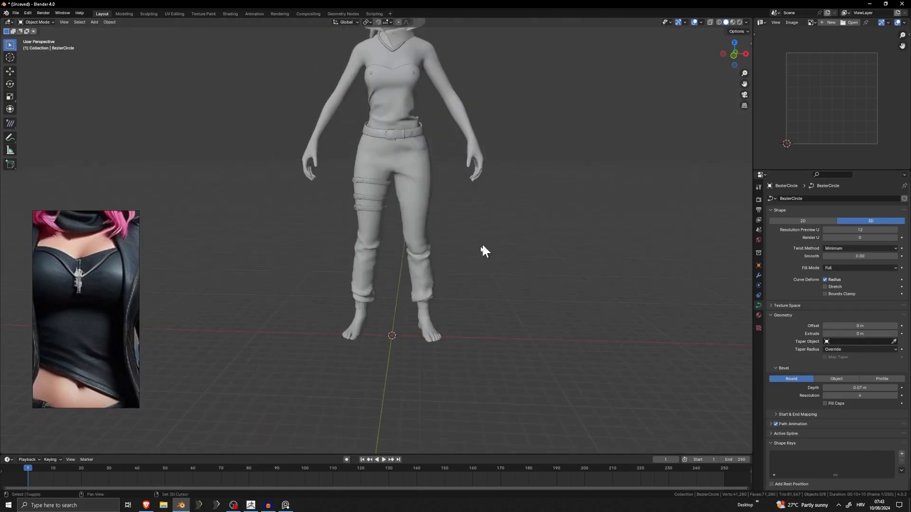
pyautogui.hotkey('shift', 'a')
pyautogui.moveTo(466, 266)
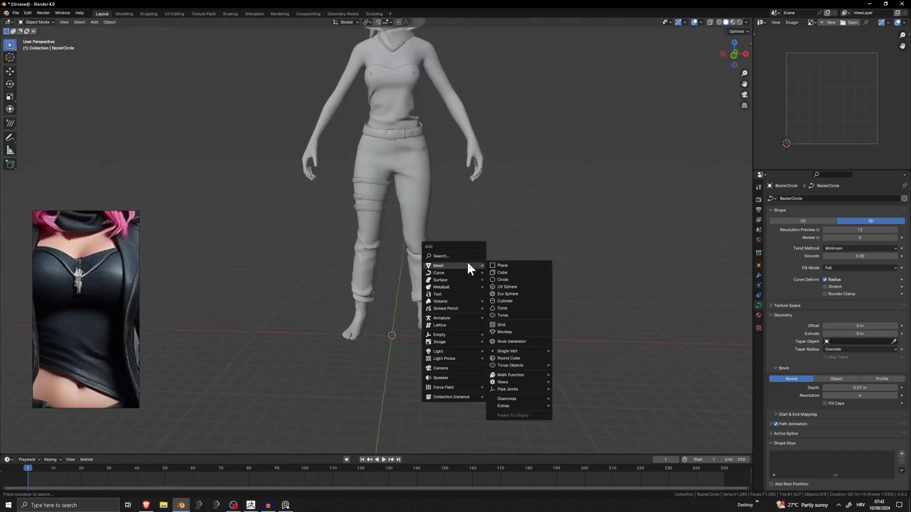
pyautogui.scroll(8, 420, 221)
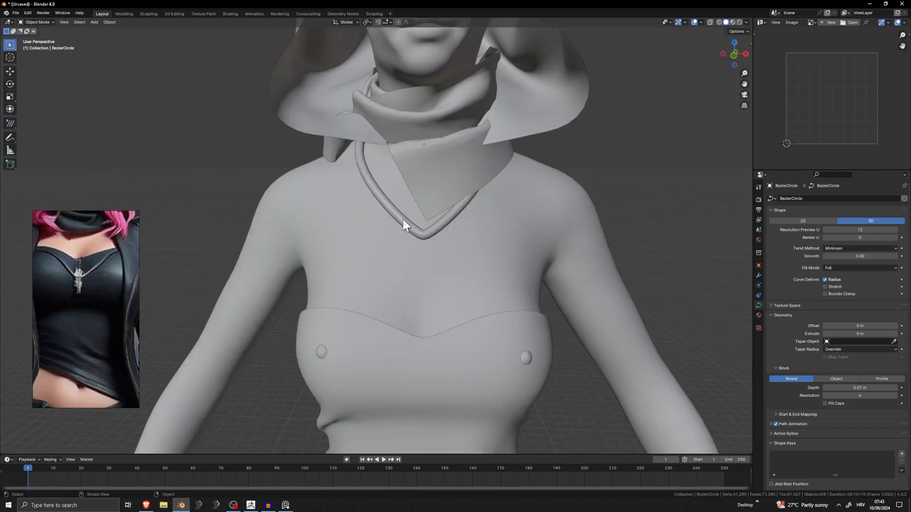
# Reset the necklace curve's bevel depth and resolution to 0 and set its extrude to 0.15 m.
pyautogui.moveTo(860, 396); pyautogui.dragTo(836, 388)
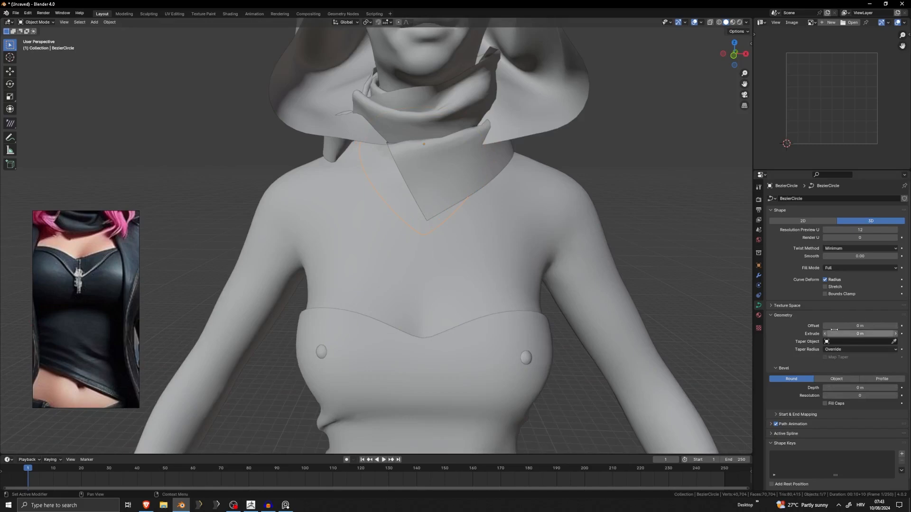
pyautogui.moveTo(859, 333); pyautogui.dragTo(875, 334)
# Select all the curve's control points and tilt them so the extruded strip faces outward along the neck and chest.
pyautogui.press('Tab')
pyautogui.scroll(10, 503, 283)
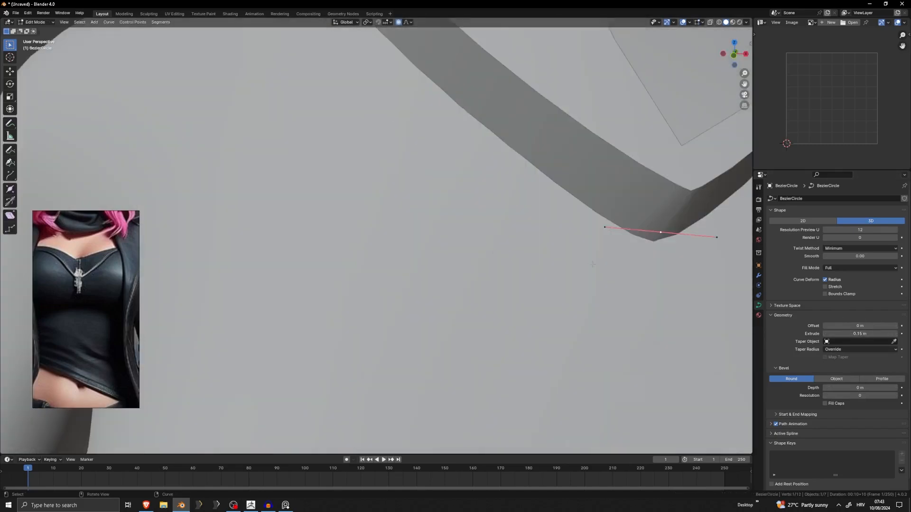
pyautogui.scroll(-6, 503, 283)
pyautogui.keyDown('shift'); pyautogui.moveTo(503, 283); pyautogui.dragTo(439, 301, button='middle'); pyautogui.keyUp('shift')
pyautogui.hotkey('ctrl', 't')
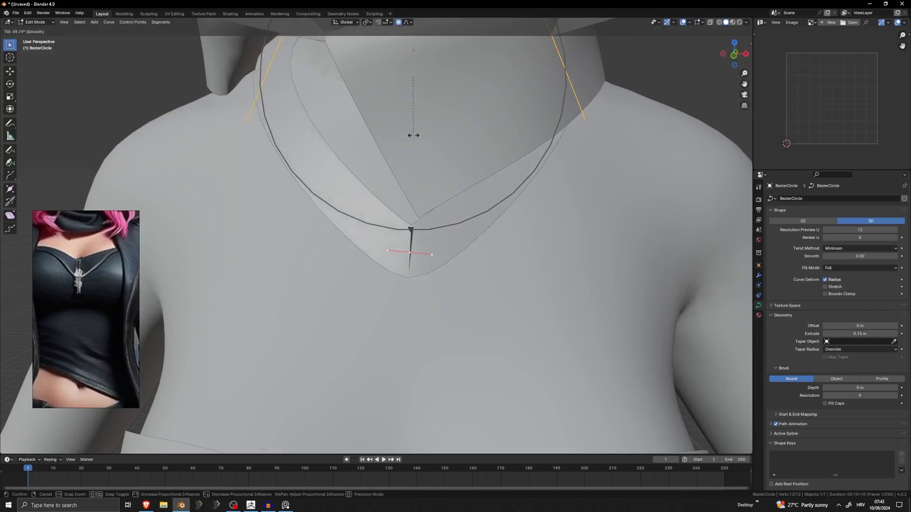
pyautogui.click(406, 144)
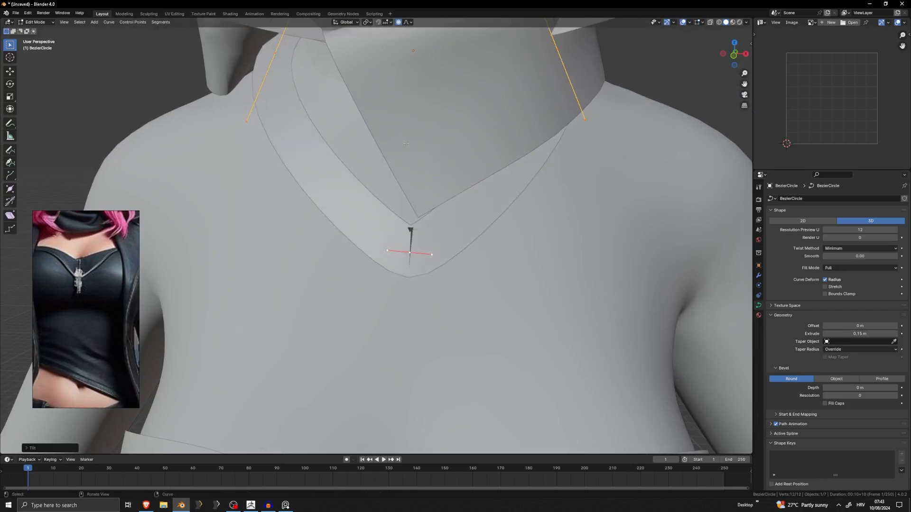
pyautogui.hotkey('ctrl', 't')
pyautogui.rightClick(608, 243)
# Set the necklace curve's extrude to 0.06 m and return to Object Mode.
pyautogui.moveTo(860, 333); pyautogui.dragTo(817, 338)
pyautogui.scroll(-7, 588, 299)
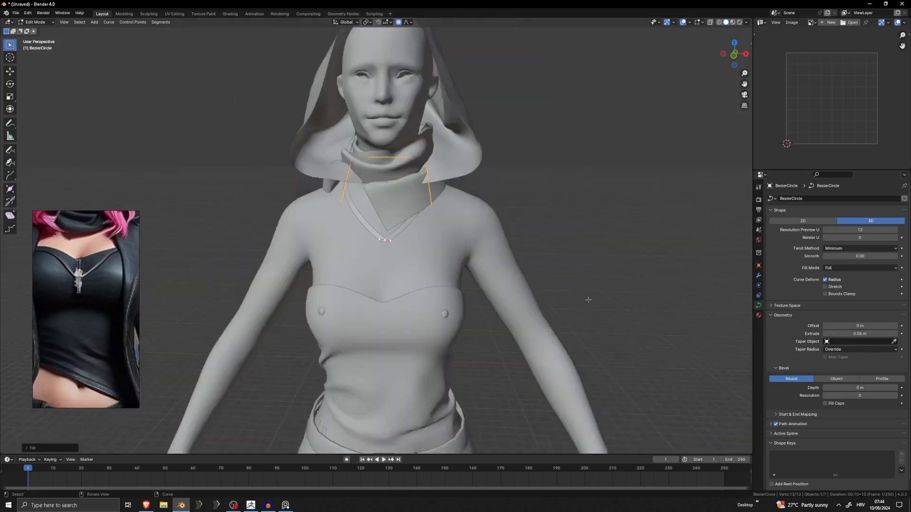
pyautogui.moveTo(588, 299); pyautogui.dragTo(503, 309, button='middle')
pyautogui.press('Tab')
pyautogui.scroll(3, 526, 307)
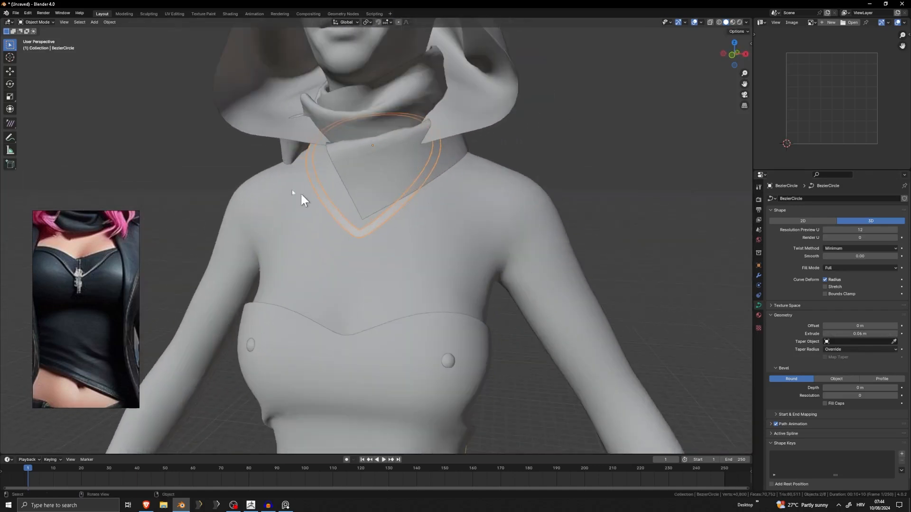
# Convert the necklace curve to a mesh.
pyautogui.click(109, 22)
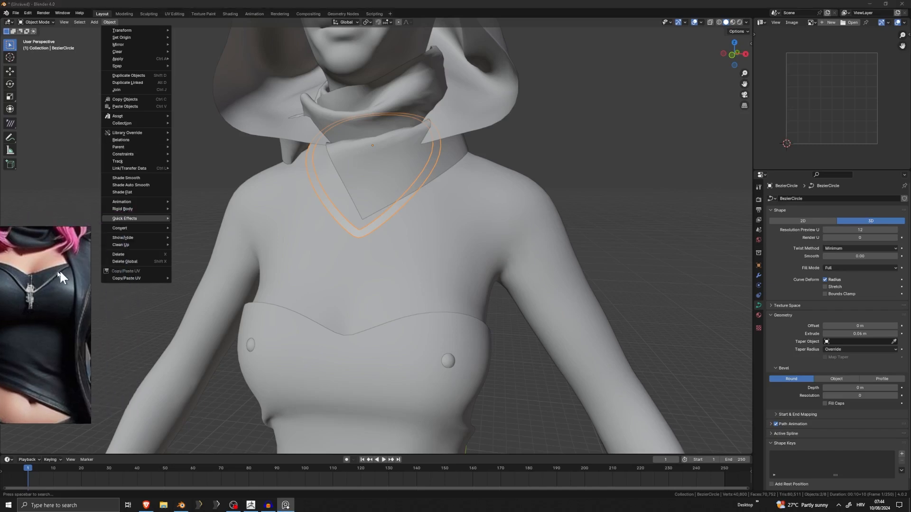
pyautogui.moveTo(138, 229)
pyautogui.click(198, 227)
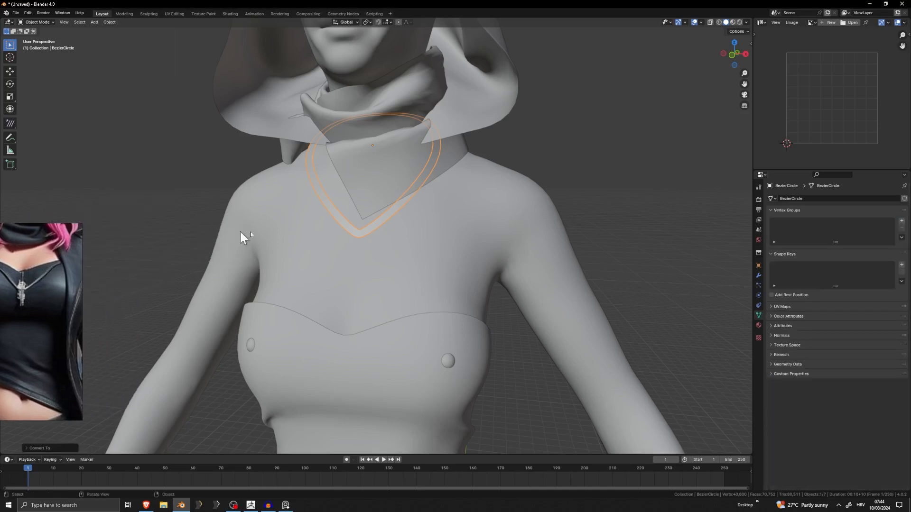
# Edit the necklace mesh and lower its bottom front vertex about 0.03 m along Z with proportional editing off.
pyautogui.press('Tab')
pyautogui.scroll(5, 353, 250)
pyautogui.moveTo(394, 254); pyautogui.dragTo(403, 259, button='middle')
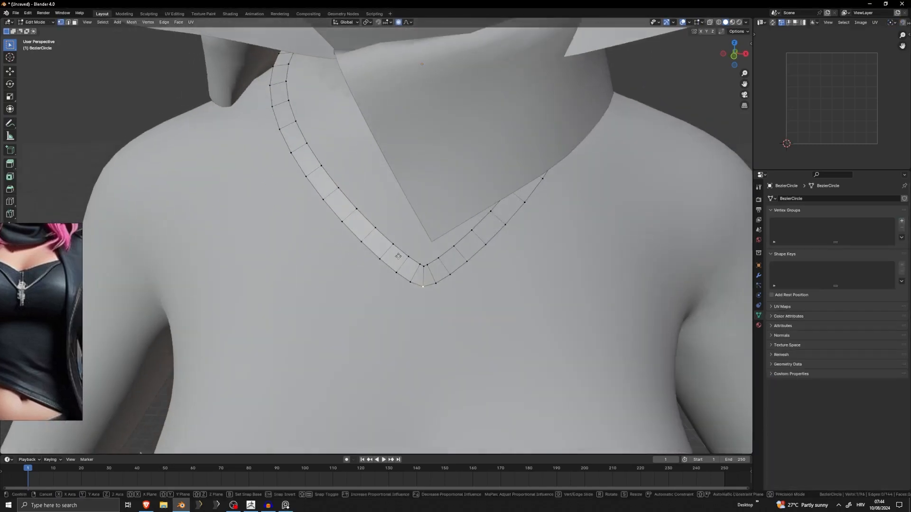
pyautogui.press('g')
pyautogui.press('z')
pyautogui.scroll(5, 394, 257)
pyautogui.rightClick(388, 256)
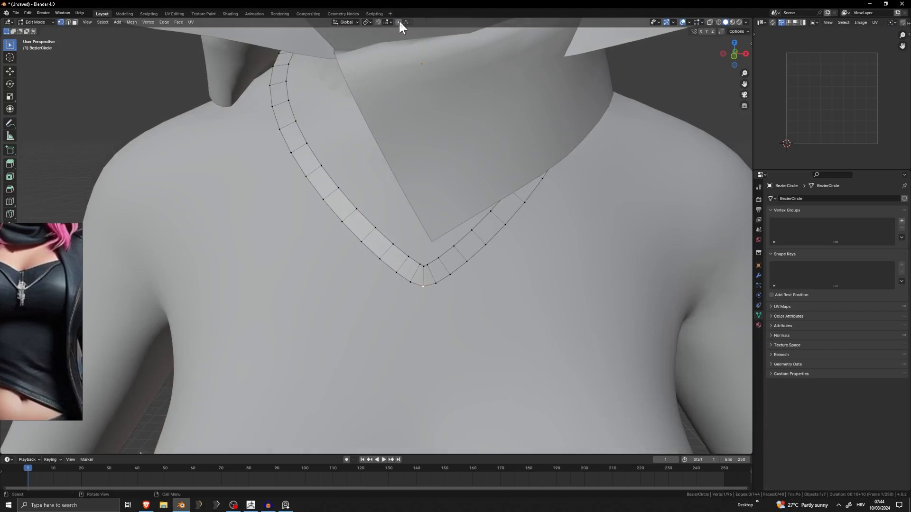
pyautogui.press('g')
pyautogui.press('z')
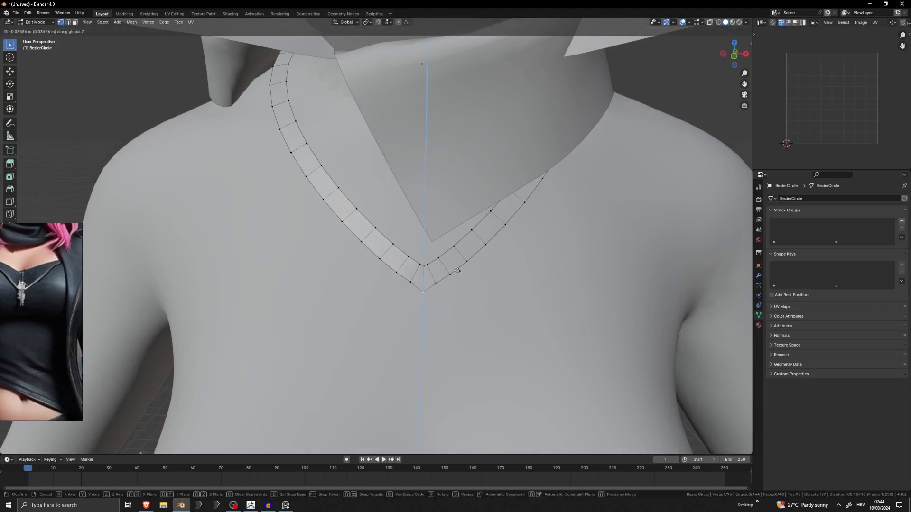
pyautogui.click(458, 270)
# Mark a seam on the cross edge at the front tip of the necklace strip.
pyautogui.press('a')
pyautogui.hotkey('alt', 'a')
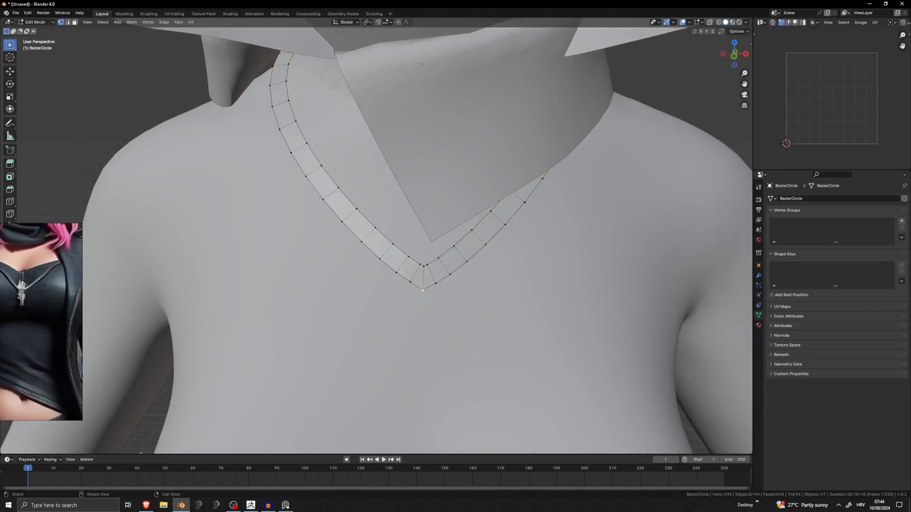
pyautogui.press('a')
pyautogui.click(422, 281)
pyautogui.rightClick(423, 256)
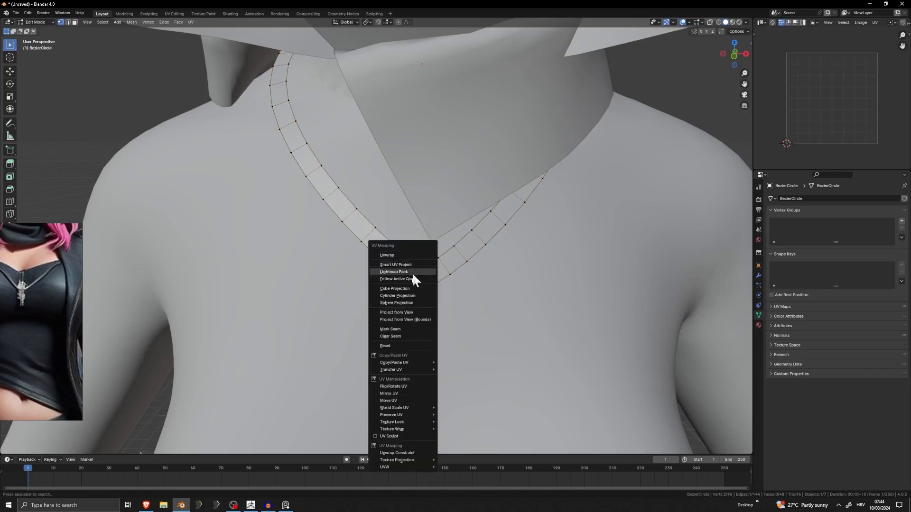
pyautogui.click(401, 329)
# Select the whole necklace mesh and unwrap its UVs.
pyautogui.press('a')
pyautogui.press('u')
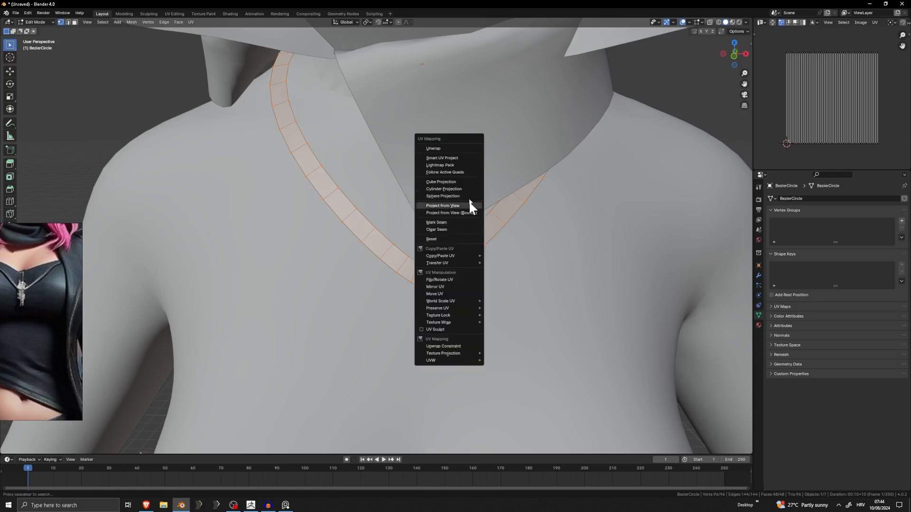
pyautogui.click(443, 151)
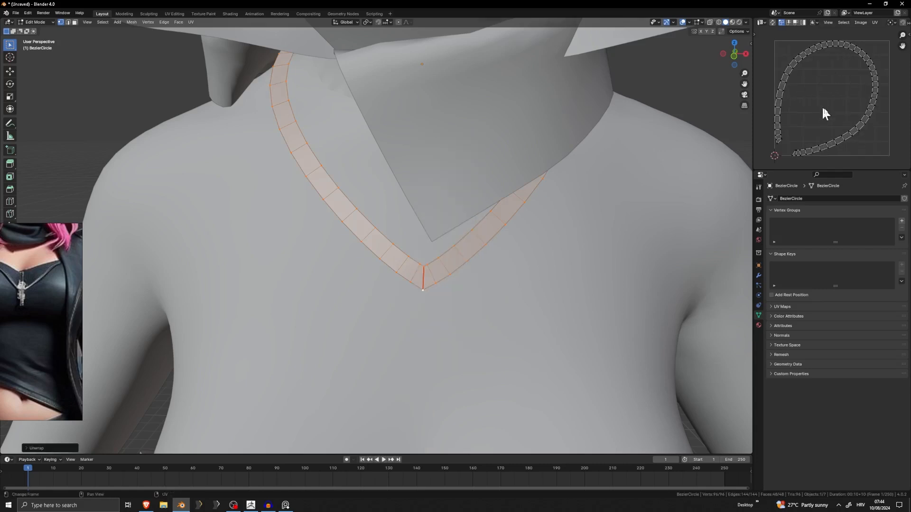
# Straighten the necklace's UV loop by shape with UV Squares and try to scale the resulting strip.
pyautogui.scroll(-3, 511, 186)
pyautogui.press('Tab')
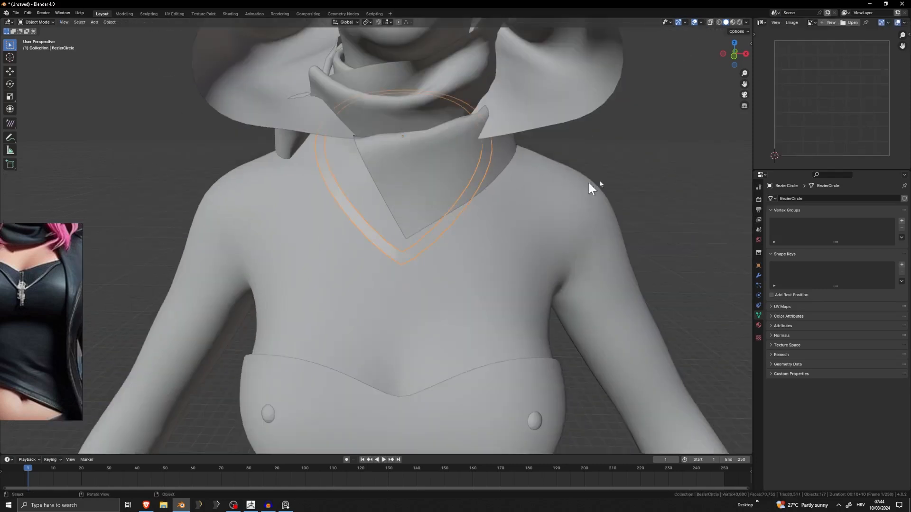
pyautogui.press('Tab')
pyautogui.press('a')
pyautogui.click(908, 35)
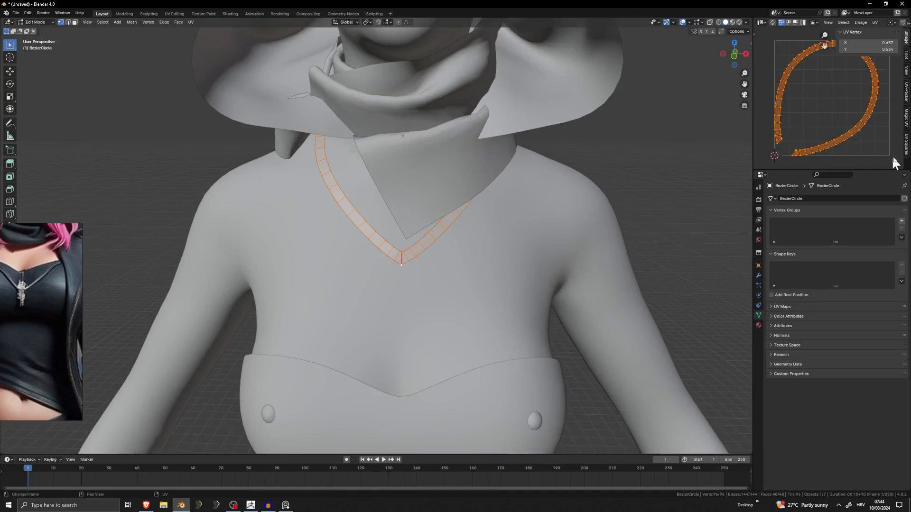
pyautogui.click(906, 151)
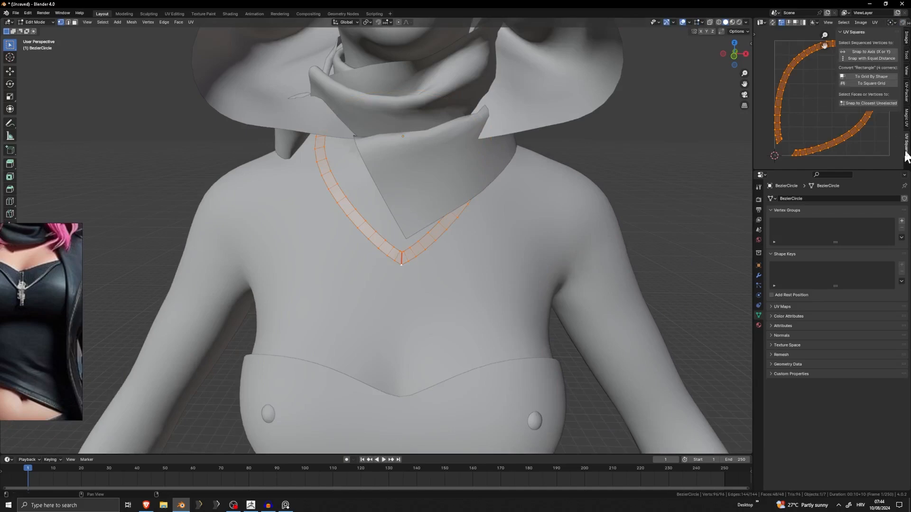
pyautogui.click(866, 76)
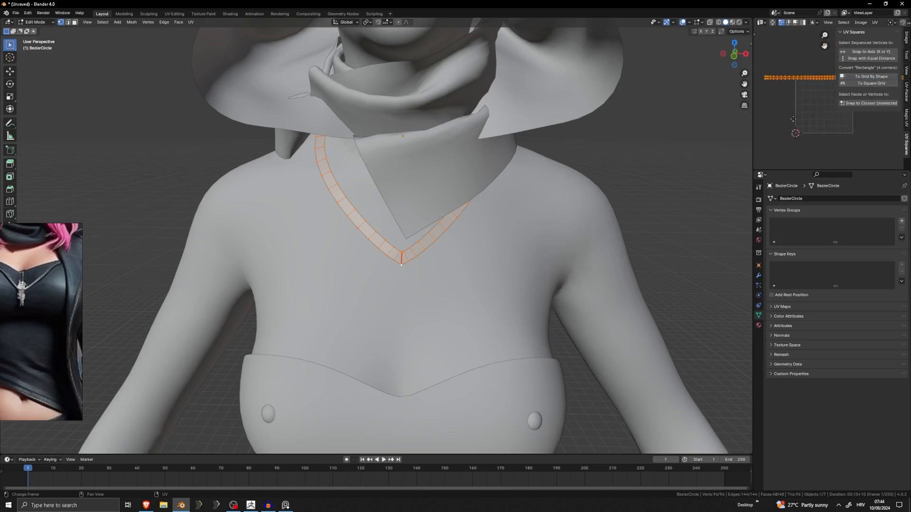
pyautogui.moveTo(886, 116); pyautogui.dragTo(874, 132, button='middle')
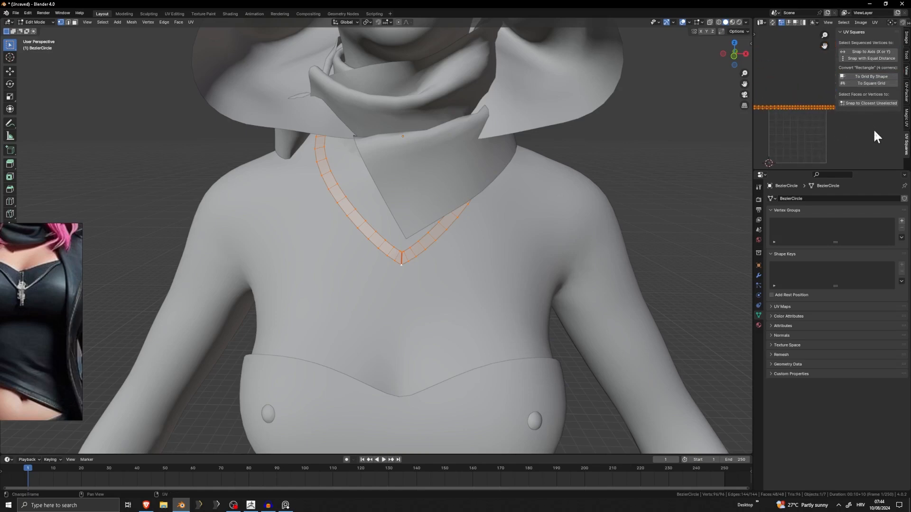
pyautogui.press('s')
pyautogui.click(821, 125)
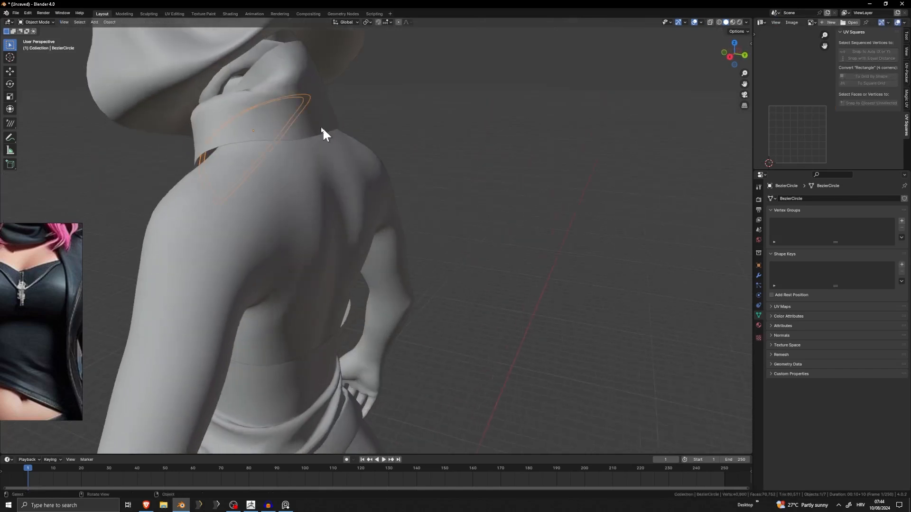
# Hide the scarf and edit the necklace mesh with all its vertices deselected.
pyautogui.moveTo(321, 120); pyautogui.dragTo(600, 136, button='middle')
pyautogui.click(392, 146)
pyautogui.press('Tab')
pyautogui.scroll(4, 480, 182)
pyautogui.hotkey('alt', 'a')
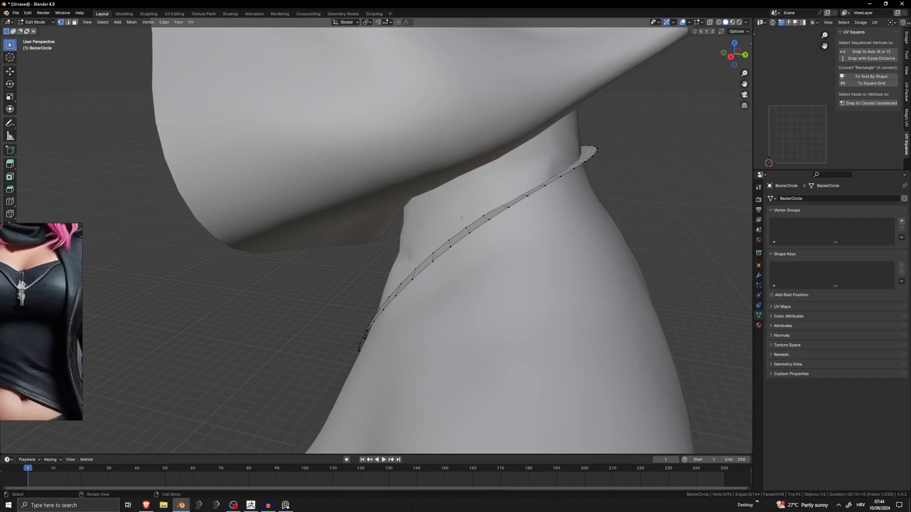
# Move the back end of the necklace along Y and Z to fit it closer to the nape.
pyautogui.keyDown('alt'); pyautogui.click(598, 152); pyautogui.keyUp('alt')
pyautogui.moveTo(599, 152); pyautogui.dragTo(638, 157, button='middle')
pyautogui.press('g')
pyautogui.press('y')
pyautogui.press('y')
pyautogui.press('z')
pyautogui.click(638, 157)
pyautogui.press('g')
pyautogui.press('y')
pyautogui.click(654, 160)
pyautogui.press('g')
pyautogui.press('z')
pyautogui.click(637, 161)
# Adjust the necklace's back vertex along Y so the strip sits just outside the neck.
pyautogui.click(561, 150)
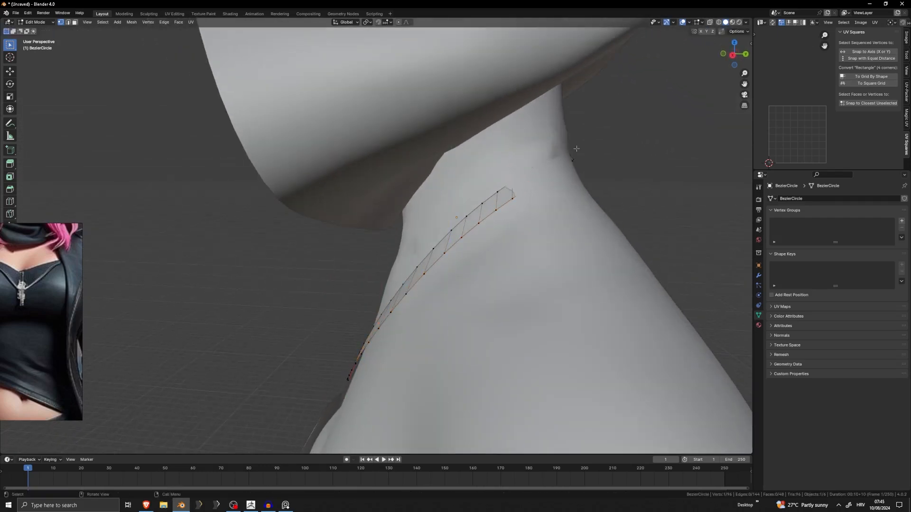
pyautogui.moveTo(561, 150); pyautogui.dragTo(604, 164, button='middle')
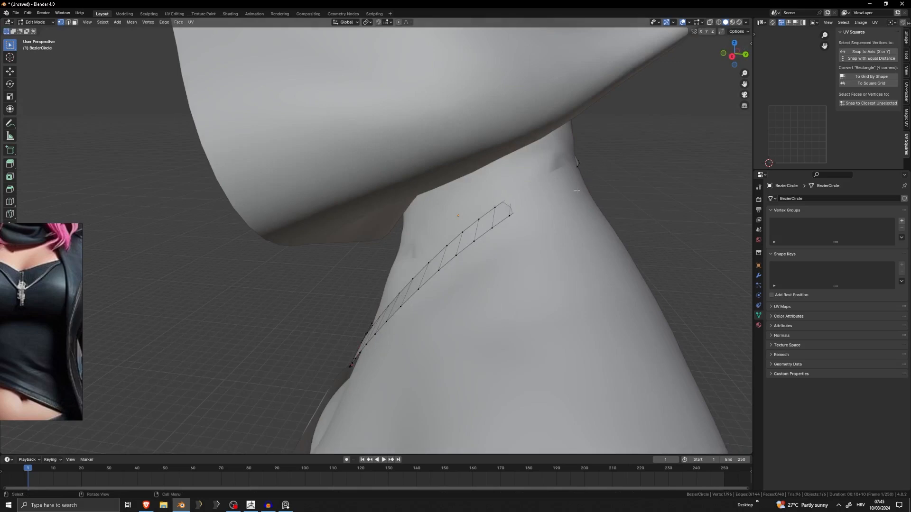
pyautogui.press('g')
pyautogui.press('y')
pyautogui.click(596, 195)
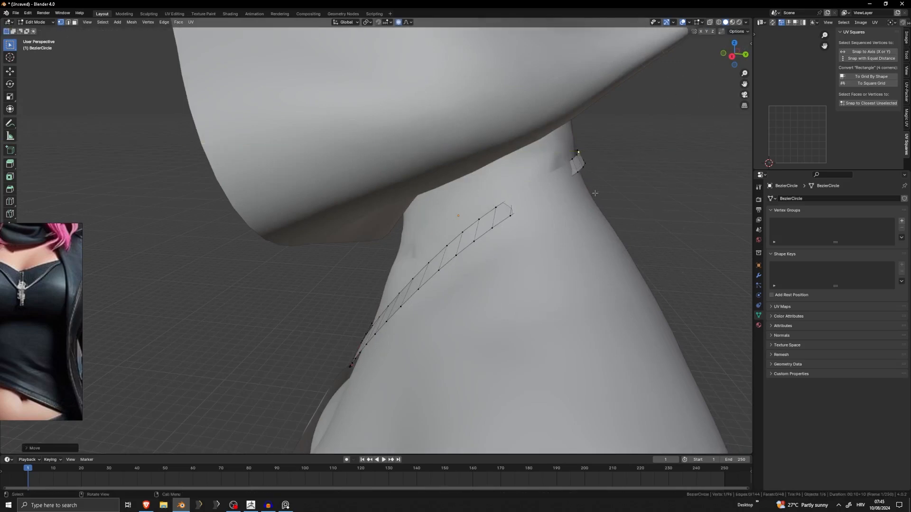
# Widen the back of the necklace along X by about 1.11 with proportional editing and reposition it around the nape.
pyautogui.moveTo(597, 195); pyautogui.dragTo(559, 214, button='middle')
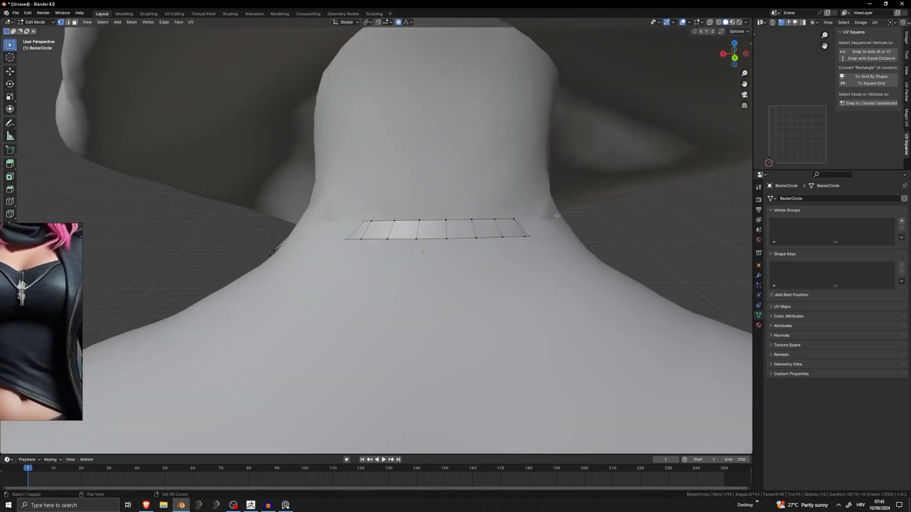
pyautogui.press('s')
pyautogui.press('x')
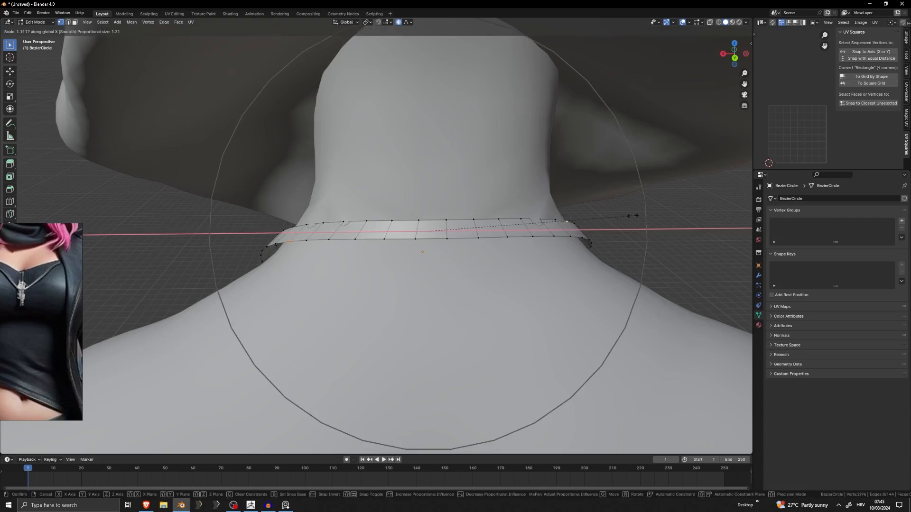
pyautogui.click(638, 215)
pyautogui.moveTo(638, 214); pyautogui.dragTo(478, 218, button='middle')
pyautogui.press('g')
pyautogui.click(534, 217)
pyautogui.press('Tab')
pyautogui.press('Tab')
pyautogui.scroll(3, 478, 218)
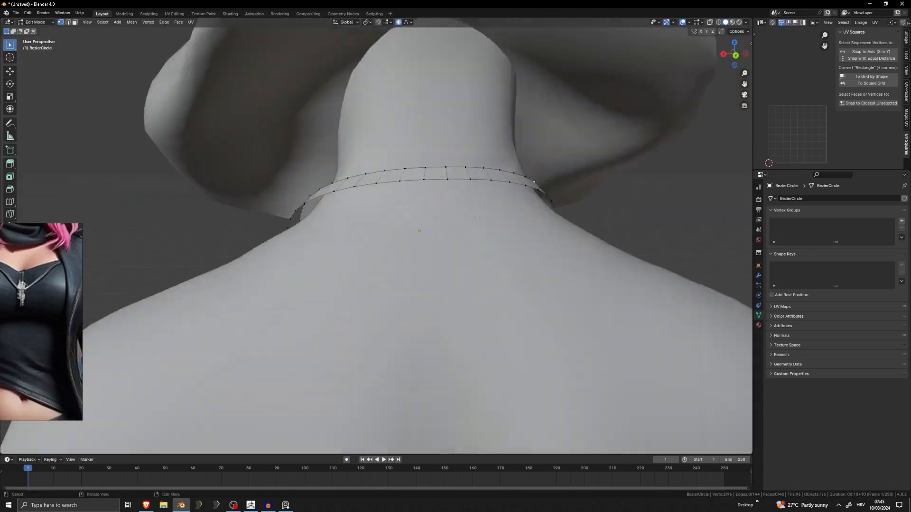
# Mark a seam on the cross edge at the middle of the necklace's back.
pyautogui.scroll(4, 477, 218)
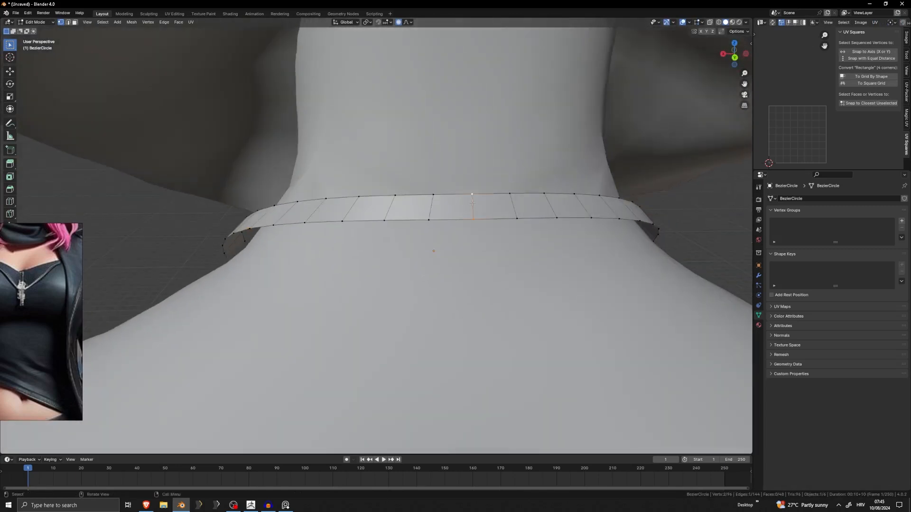
pyautogui.rightClick(473, 203)
pyautogui.press('Escape')
pyautogui.scroll(-5, 462, 235)
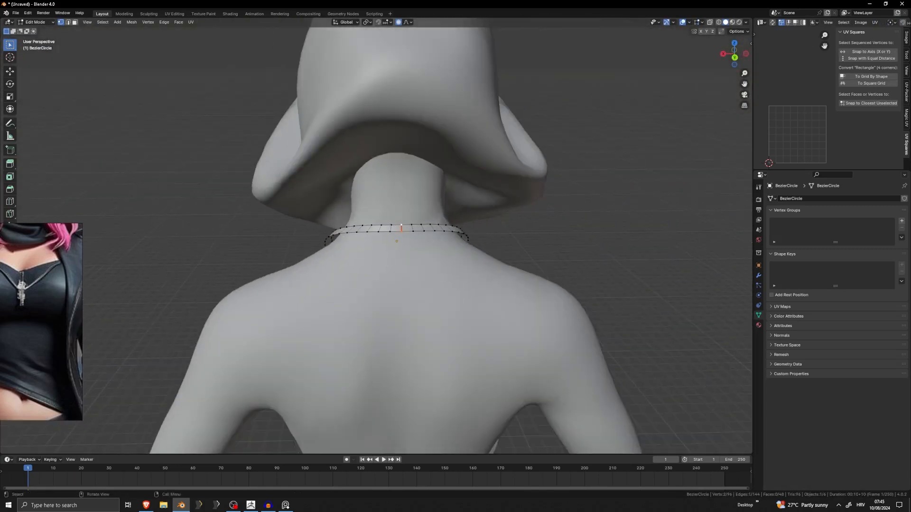
# Select the whole necklace mesh and unwrap its UVs again with the added back seam.
pyautogui.moveTo(268, 204); pyautogui.dragTo(553, 201, button='middle')
pyautogui.press('a')
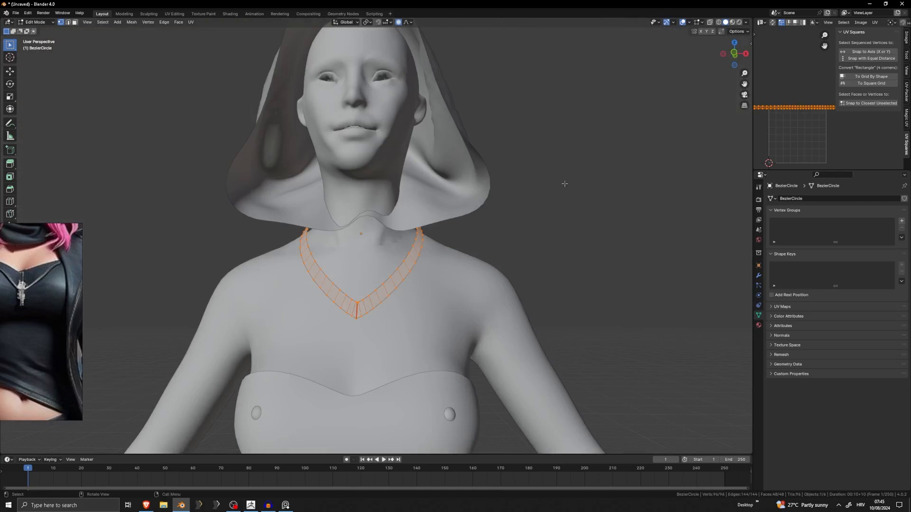
pyautogui.press('u')
pyautogui.click(522, 121)
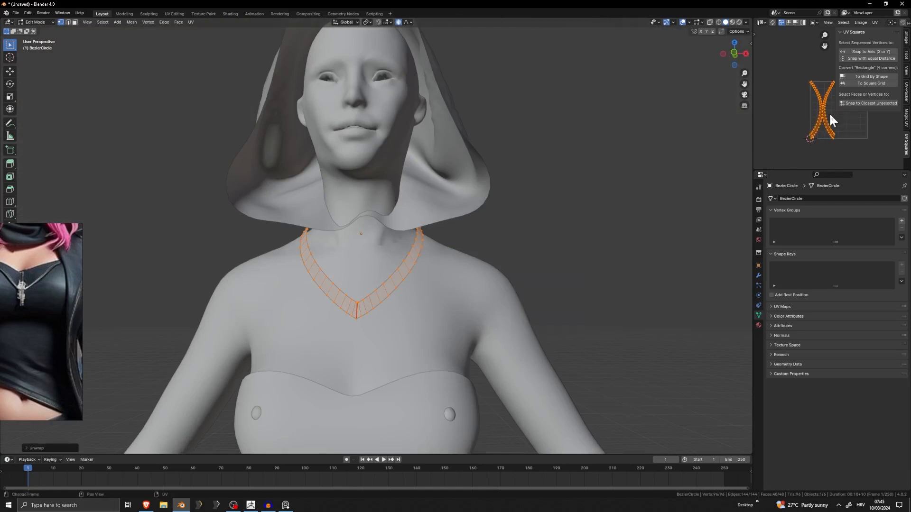
# Straighten both necklace UV islands into grids by shape with UV Squares.
pyautogui.scroll(4, 831, 121)
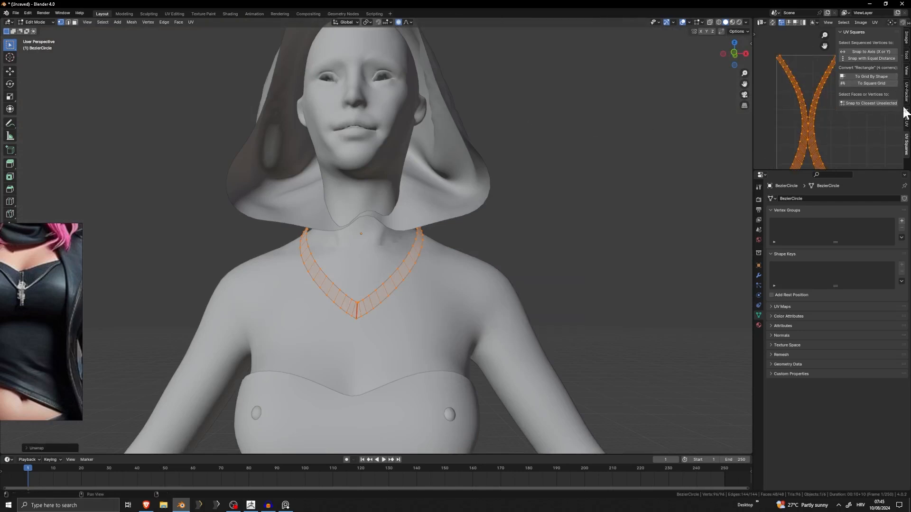
pyautogui.click(906, 97)
pyautogui.click(907, 116)
pyautogui.click(907, 141)
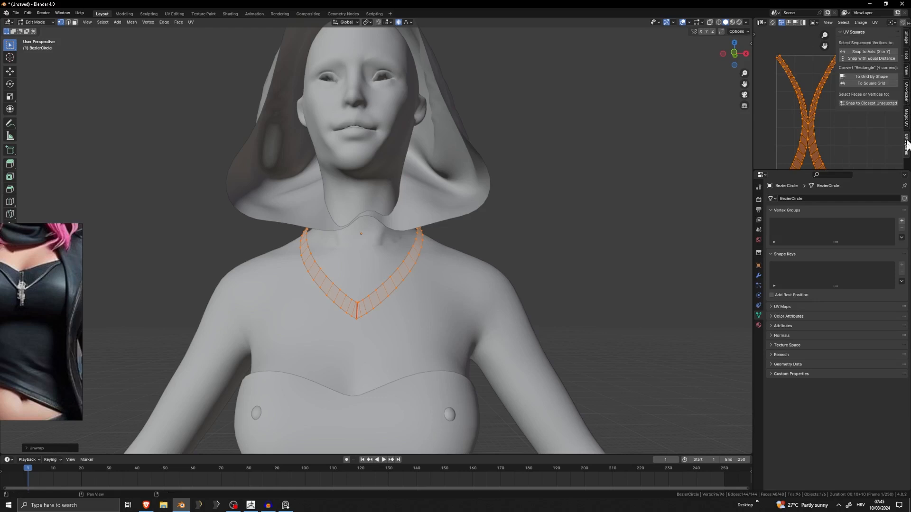
pyautogui.click(870, 76)
pyautogui.scroll(-2, 793, 103)
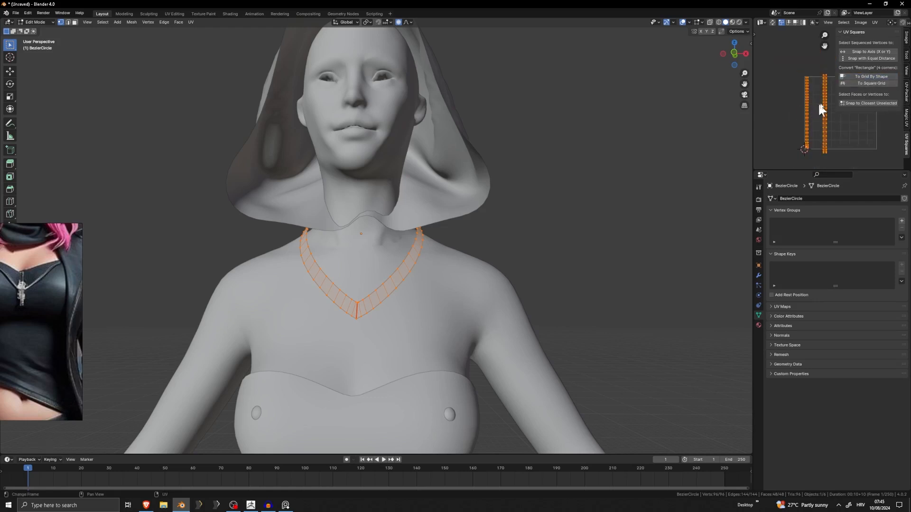
# Set the UV-Packer sheet size to 4096 by 4096 and try to pack the necklace's UVs.
pyautogui.click(907, 95)
pyautogui.click(870, 50)
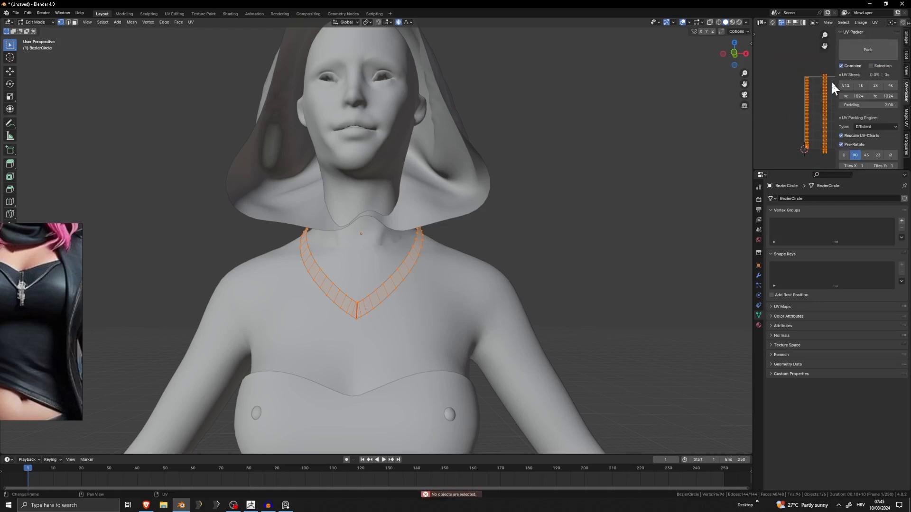
pyautogui.moveTo(830, 82); pyautogui.dragTo(812, 84, button='middle')
pyautogui.click(869, 56)
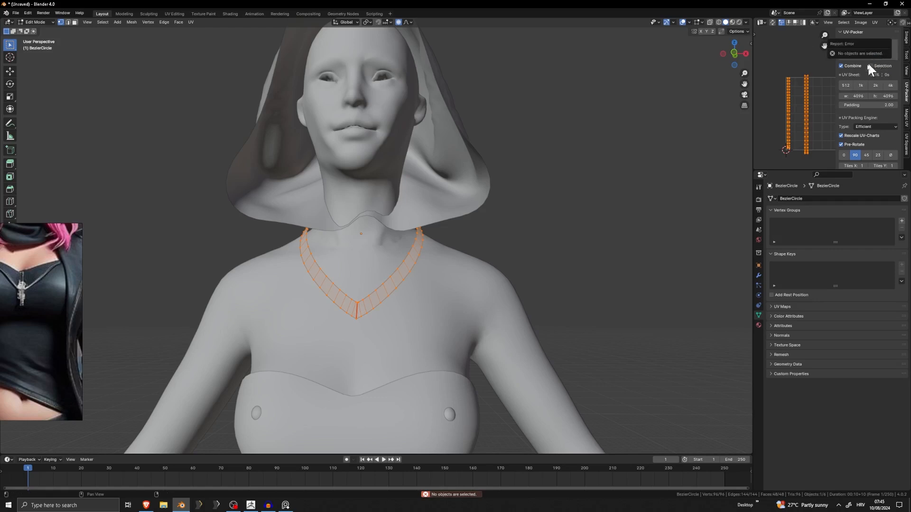
pyautogui.keyDown('shift'); pyautogui.moveTo(652, 179); pyautogui.dragTo(610, 173, button='middle'); pyautogui.keyUp('shift')
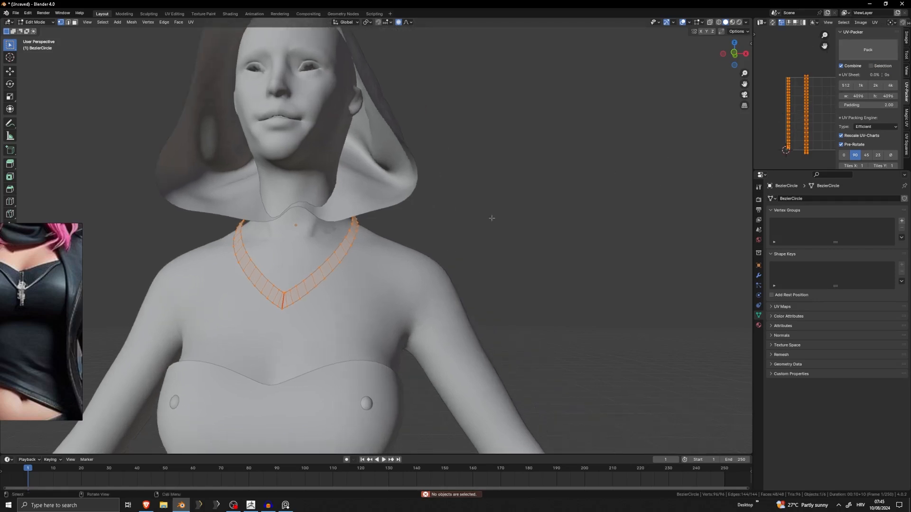
pyautogui.click(853, 32)
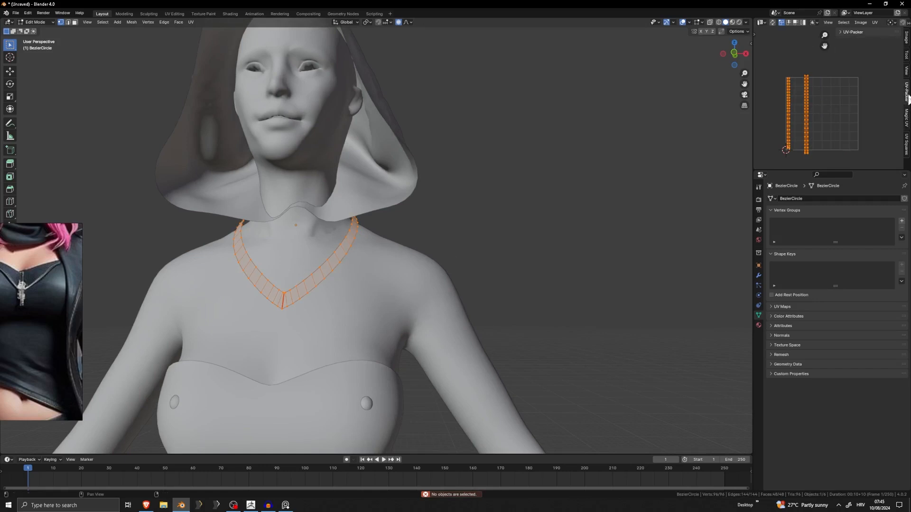
# Reselect the necklace object and pack its UV islands with UV-Packer.
pyautogui.press('Tab')
pyautogui.click(352, 229)
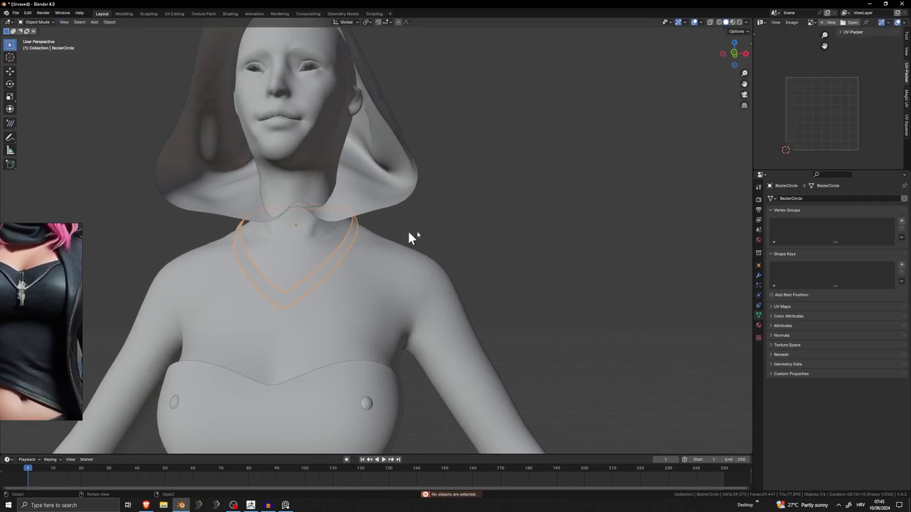
pyautogui.click(906, 98)
pyautogui.click(906, 82)
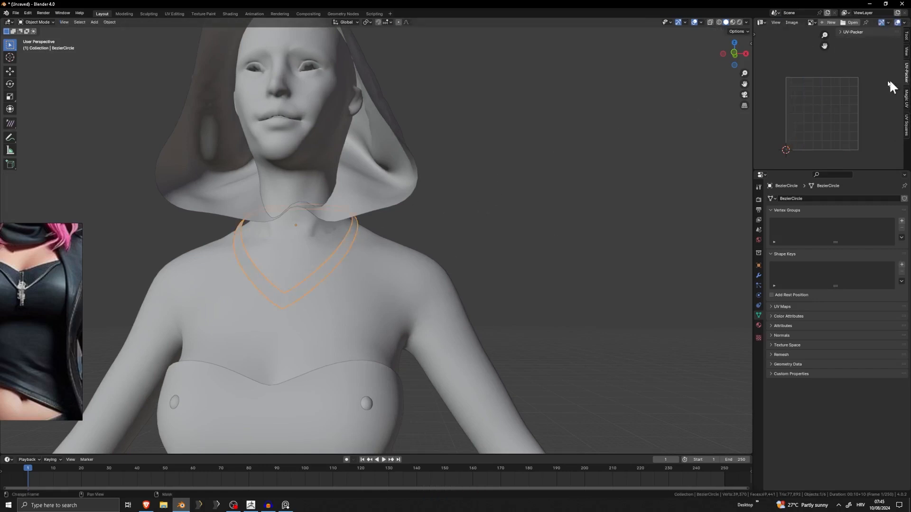
pyautogui.click(850, 31)
pyautogui.click(865, 46)
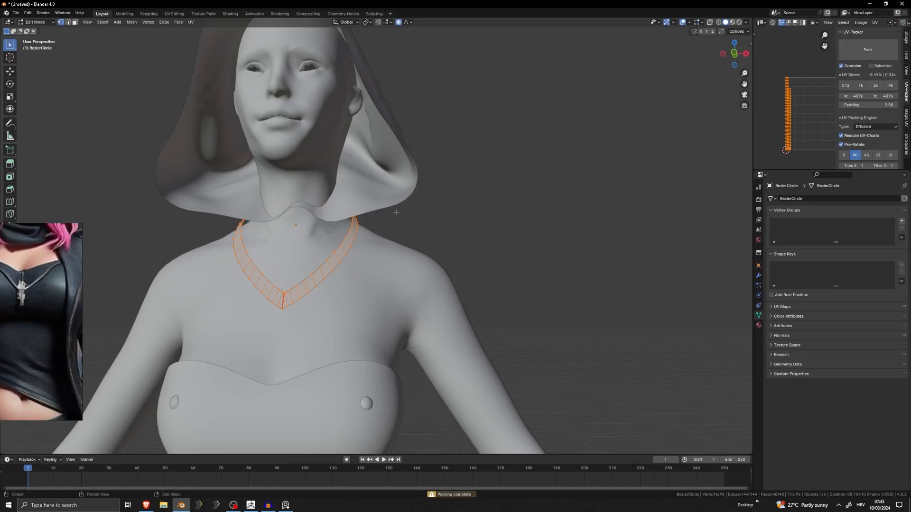
# Turn off proportional editing and move the shorter UV strip slightly away from the longer one.
pyautogui.scroll(3, 475, 249)
pyautogui.scroll(2, 474, 248)
pyautogui.scroll(4, 805, 109)
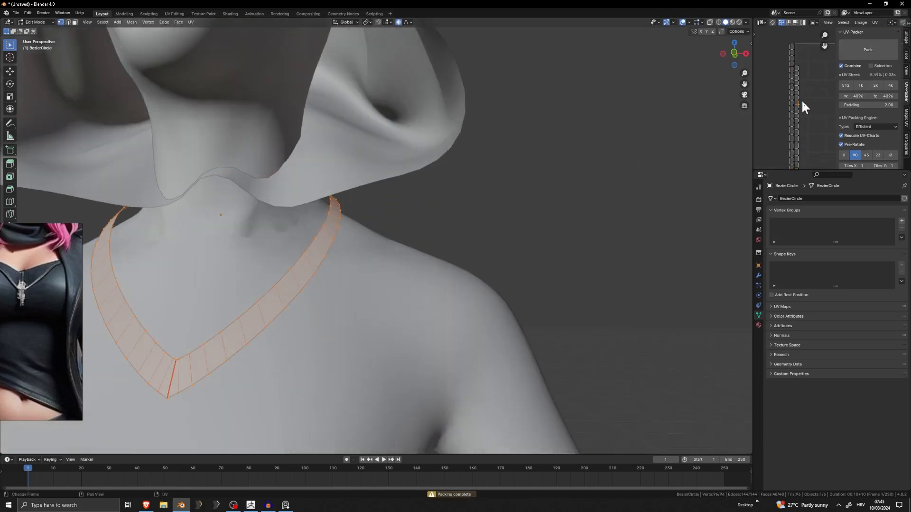
pyautogui.press('l')
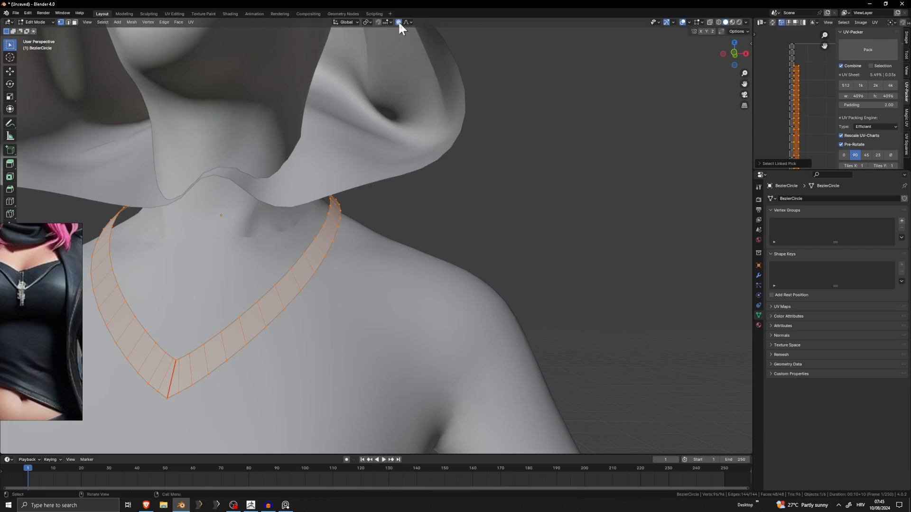
pyautogui.press('g')
pyautogui.click(765, 122)
pyautogui.scroll(-4, 772, 111)
pyautogui.moveTo(772, 111); pyautogui.dragTo(758, 62, button='middle')
pyautogui.press('Tab')
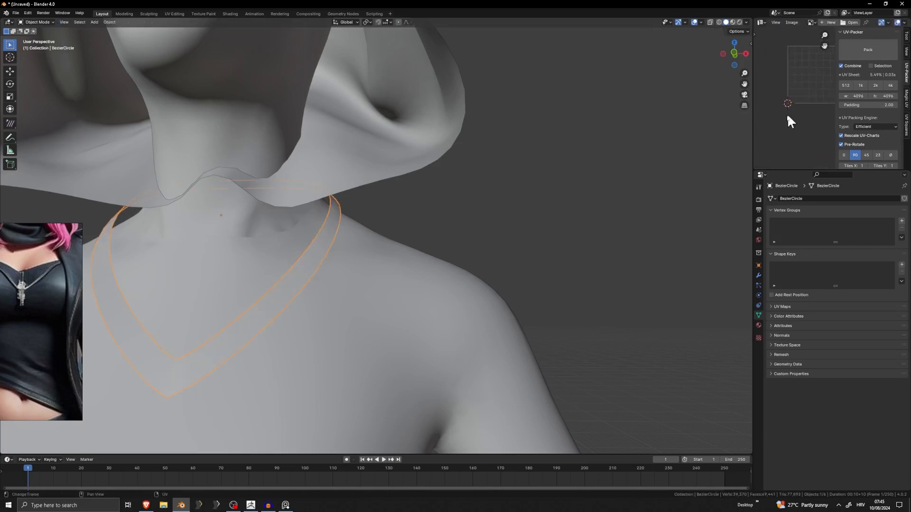
# Add a new material to the necklace object.
pyautogui.scroll(-1, 403, 244)
pyautogui.scroll(-2, 403, 244)
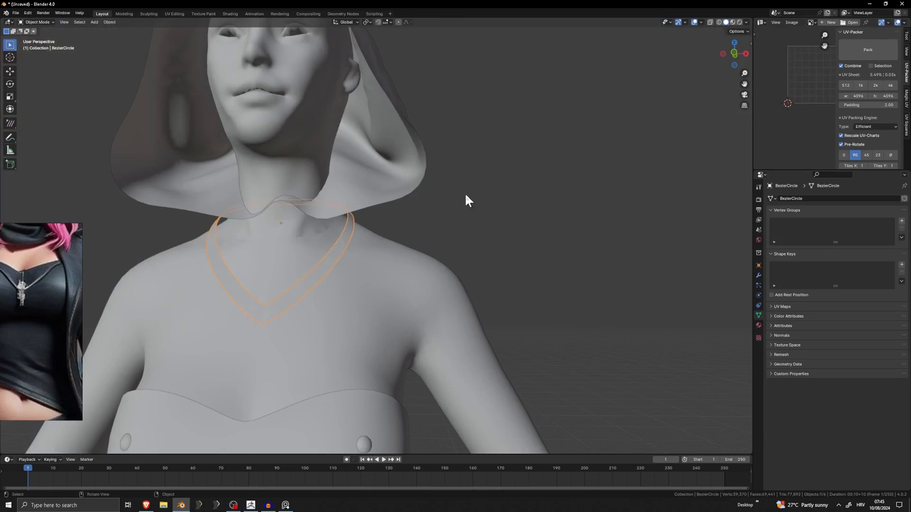
pyautogui.scroll(-3, 464, 199)
pyautogui.press('Tab')
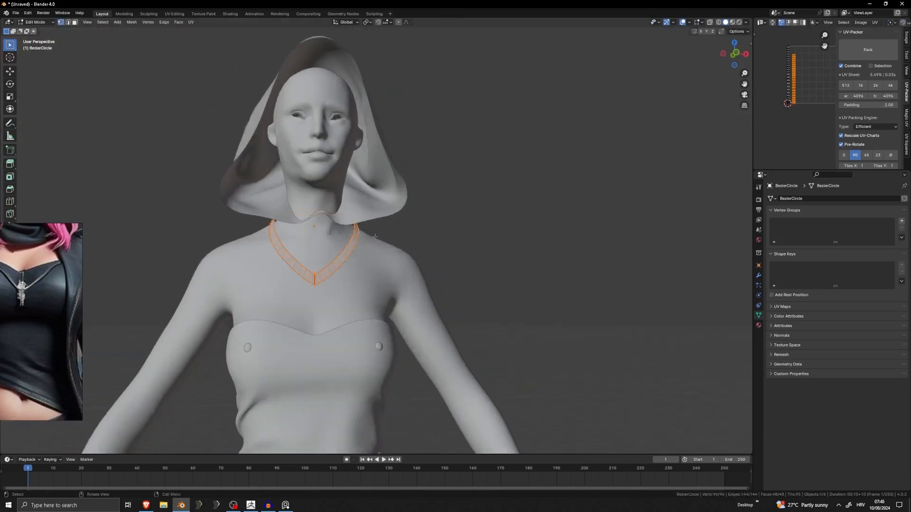
pyautogui.press('Tab')
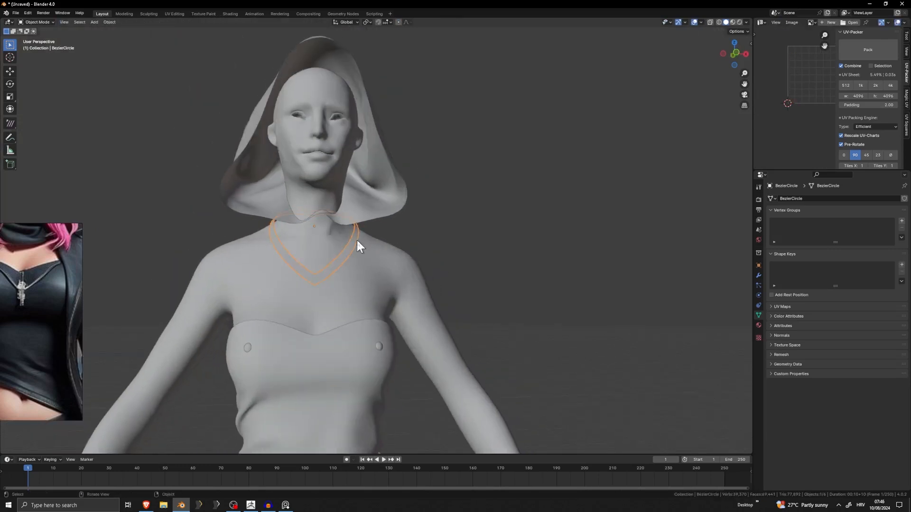
pyautogui.click(759, 325)
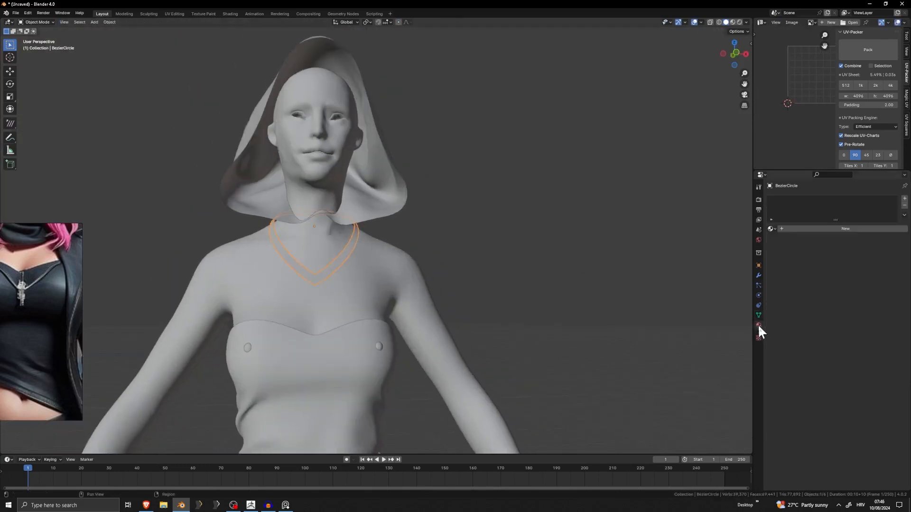
pyautogui.click(847, 230)
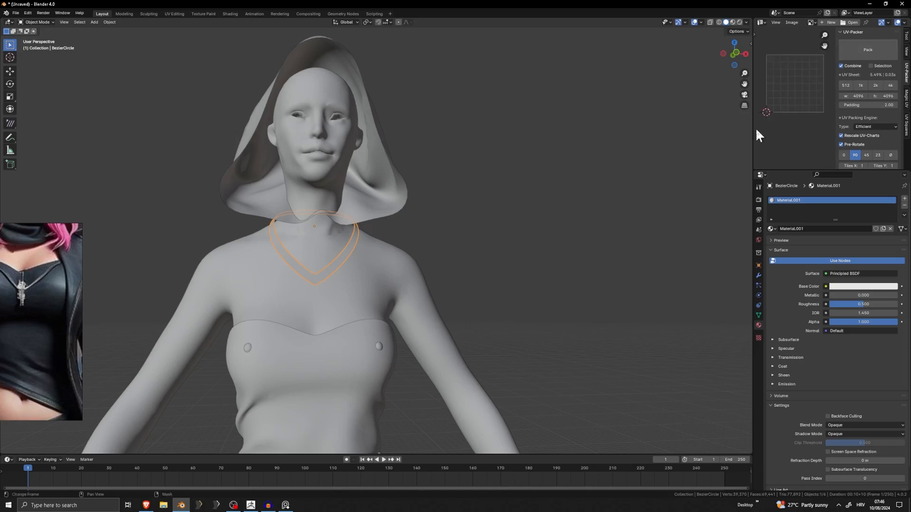
# Widen the UV editor area and replace its UV-Packer settings with the View settings.
pyautogui.moveTo(753, 138); pyautogui.dragTo(648, 138)
pyautogui.scroll(5, 778, 106)
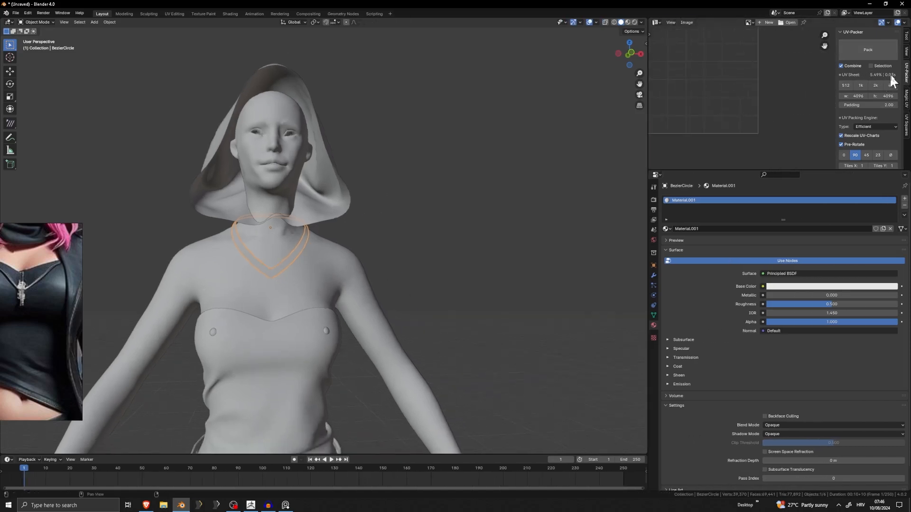
pyautogui.click(907, 51)
pyautogui.moveTo(695, 108); pyautogui.dragTo(797, 163, button='middle')
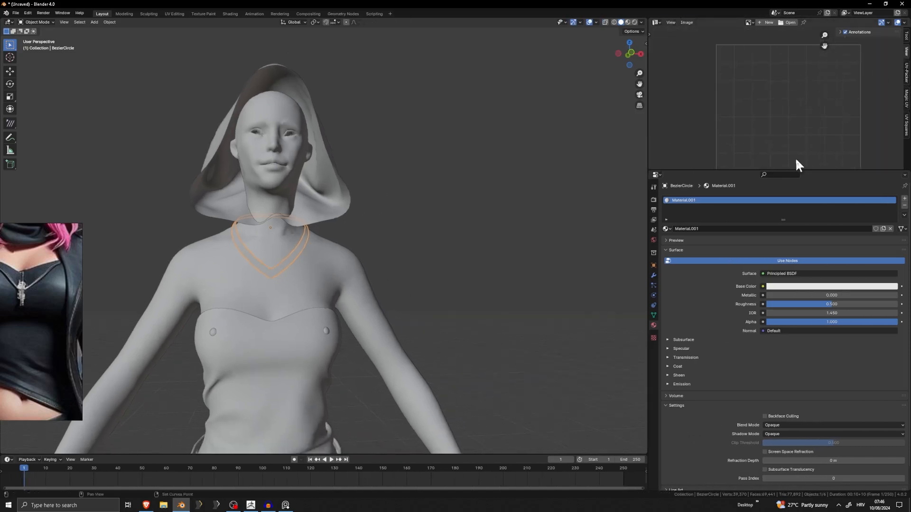
pyautogui.scroll(-3, 764, 141)
# Assign the new material to all faces of the necklace mesh.
pyautogui.press('Tab')
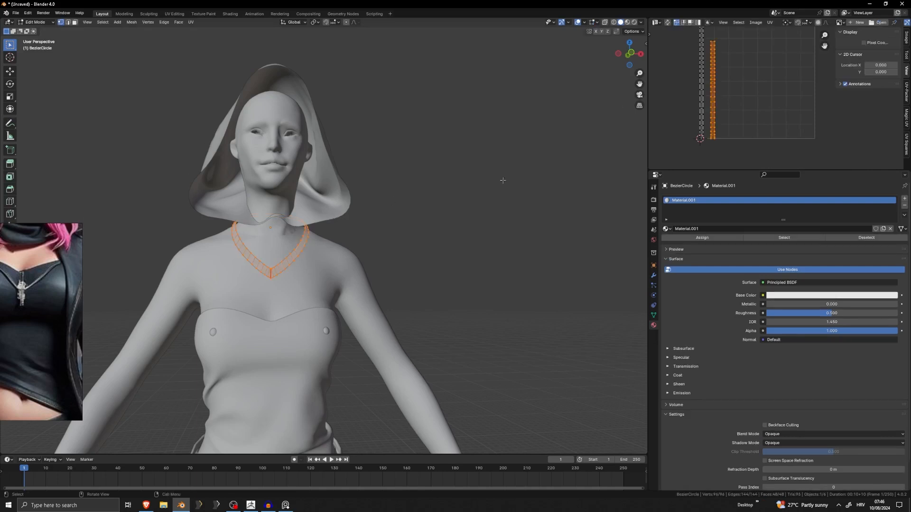
pyautogui.click(700, 237)
pyautogui.press('Tab')
pyautogui.press('Tab')
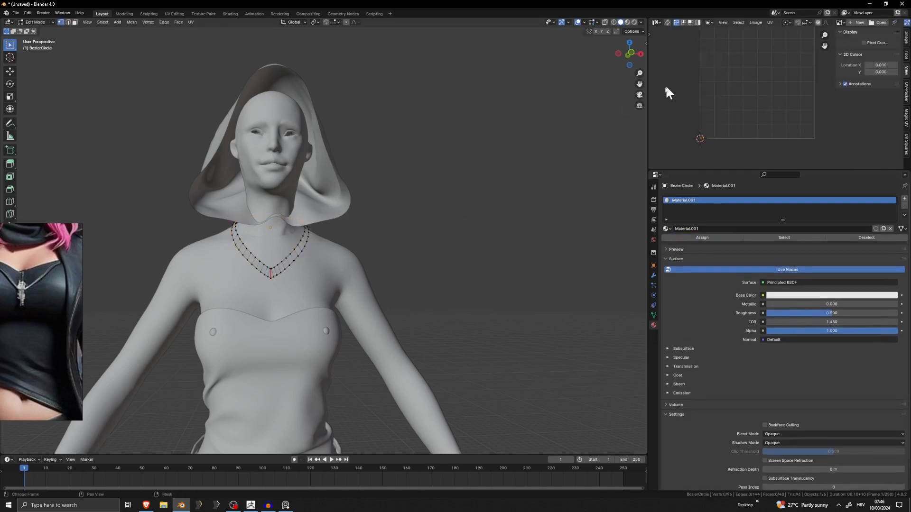
# Select the whole necklace mesh and export its UV layout as Y.png to the Desktop folder.
pyautogui.press('a')
pyautogui.scroll(4, 757, 108)
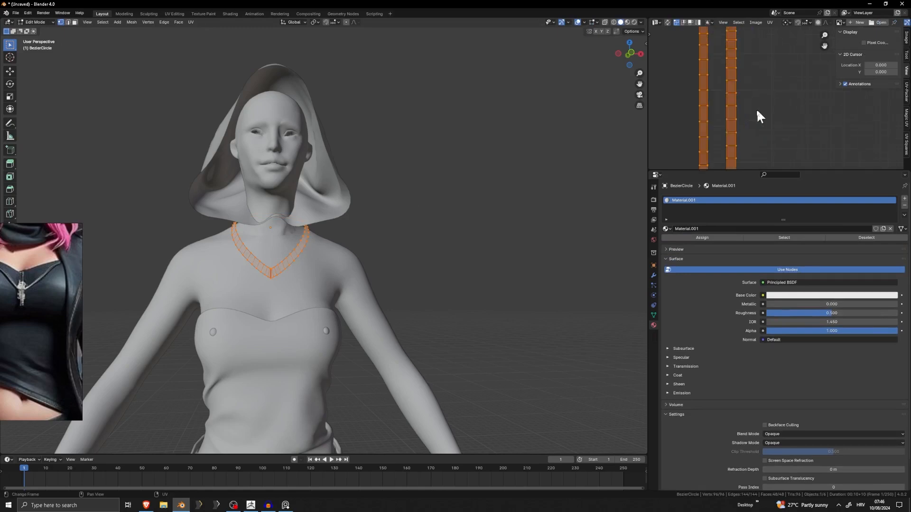
pyautogui.scroll(-3, 742, 113)
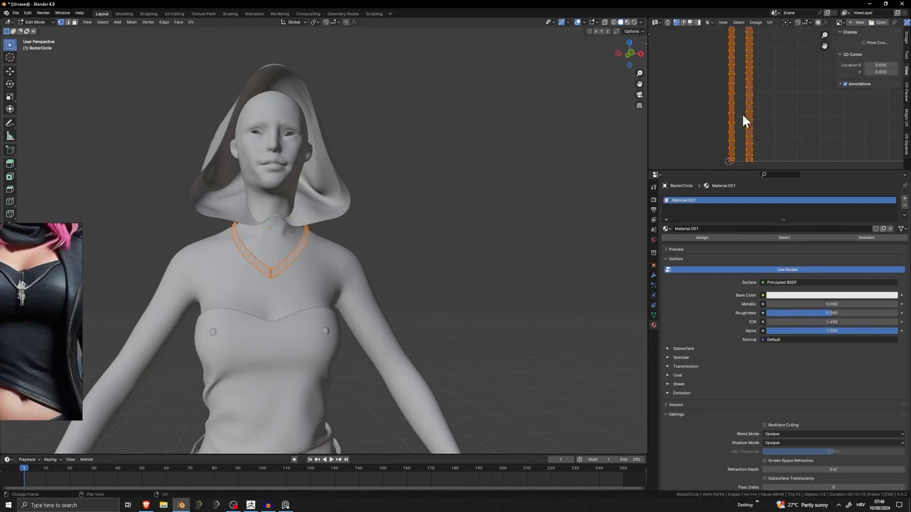
pyautogui.click(771, 22)
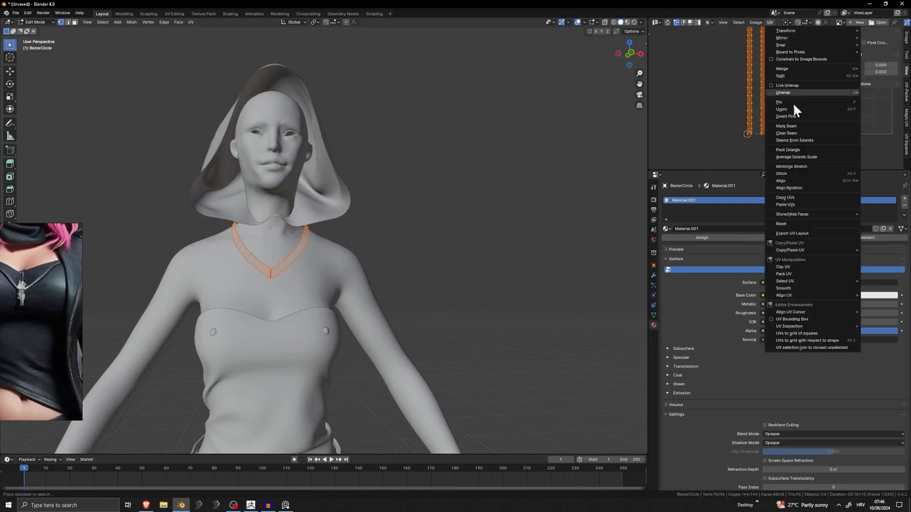
pyautogui.click(797, 232)
pyautogui.click(403, 336)
pyautogui.write('Y')
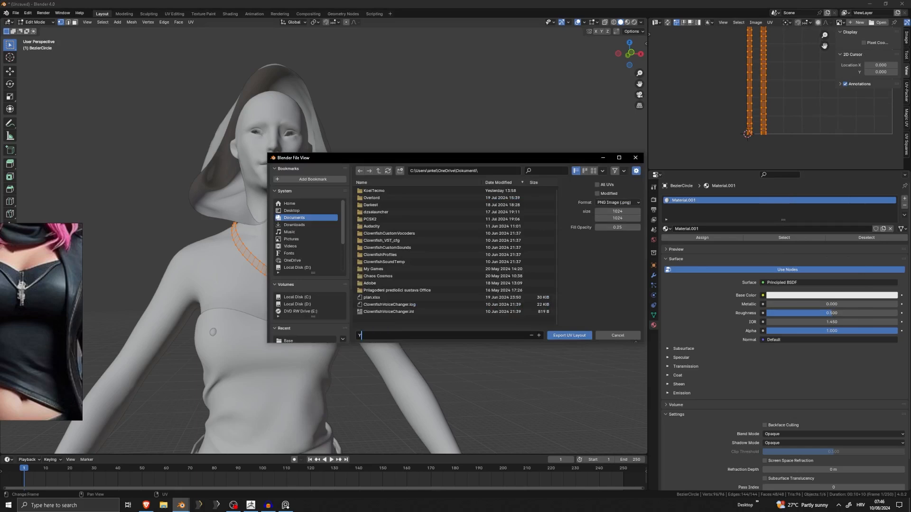
pyautogui.click(299, 211)
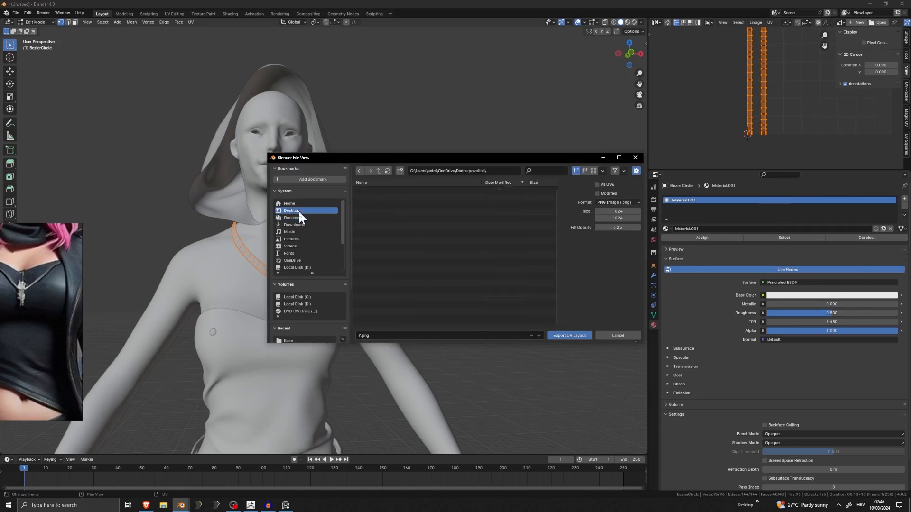
pyautogui.click(569, 335)
# Return to Object Mode and delete every object except the necklace.
pyautogui.press('Tab')
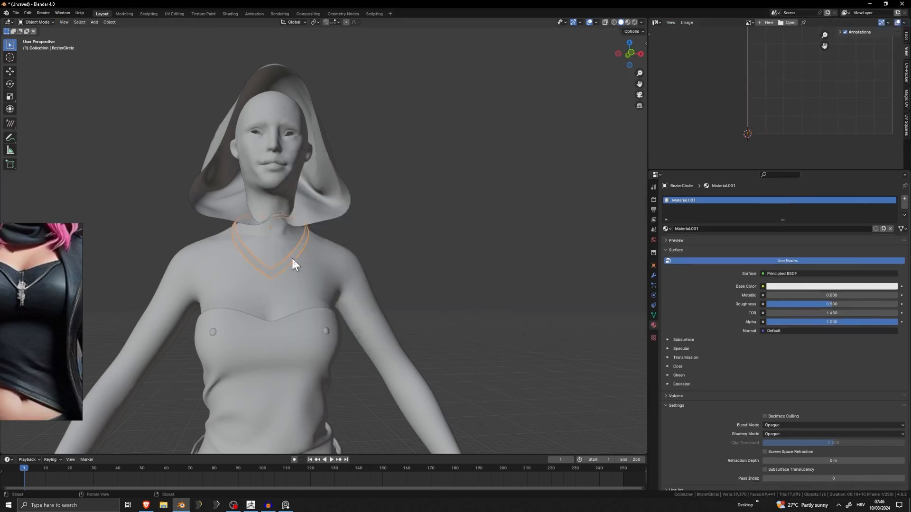
pyautogui.hotkey('ctrl', 'i')
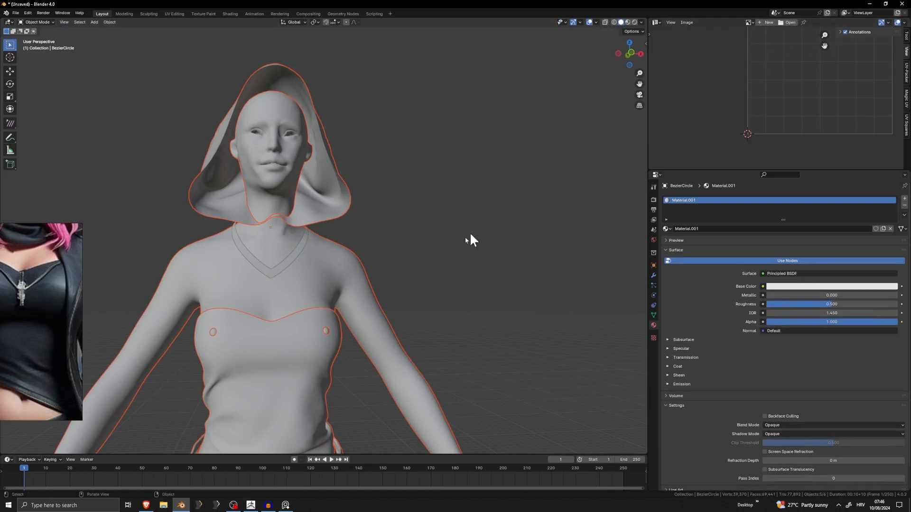
pyautogui.press('Delete')
# Export the necklace as a Wavefront OBJ named Nec into the tutorial folder.
pyautogui.click(15, 13)
pyautogui.moveTo(38, 122)
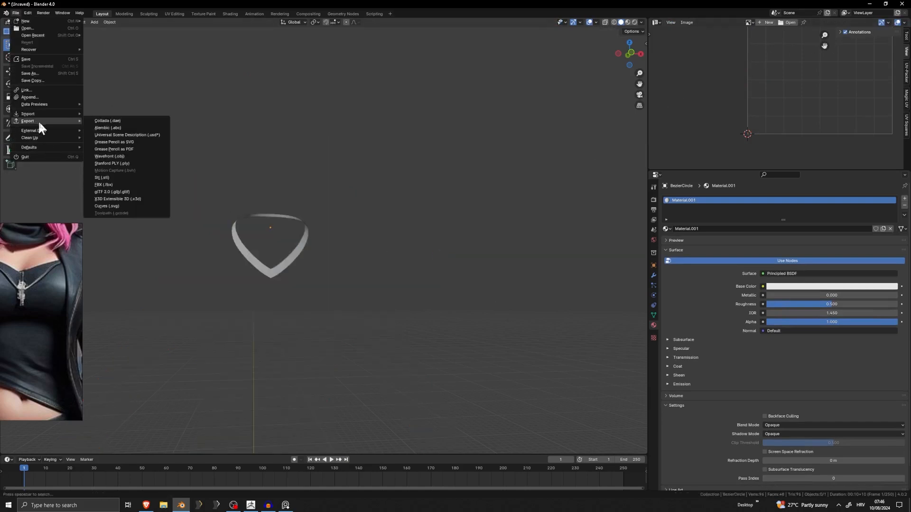
pyautogui.click(126, 159)
pyautogui.click(446, 335)
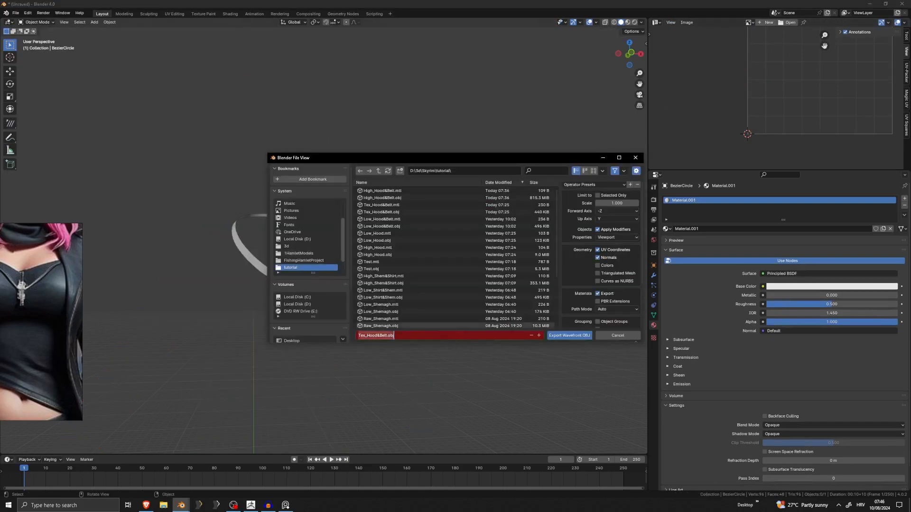
pyautogui.write('Necklace')
pyautogui.click(572, 336)
# Find Adobe Photoshop 2023 on the computer and launch it.
pyautogui.click(106, 502)
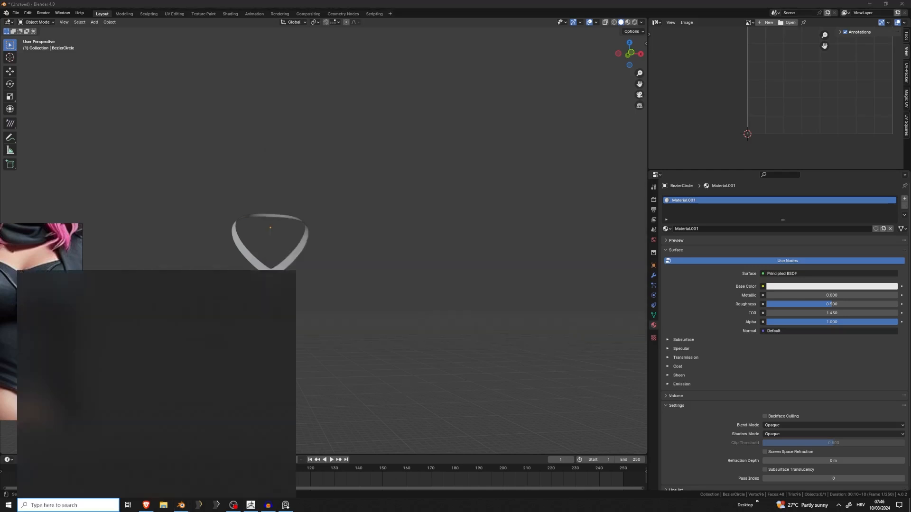
pyautogui.write('pho')
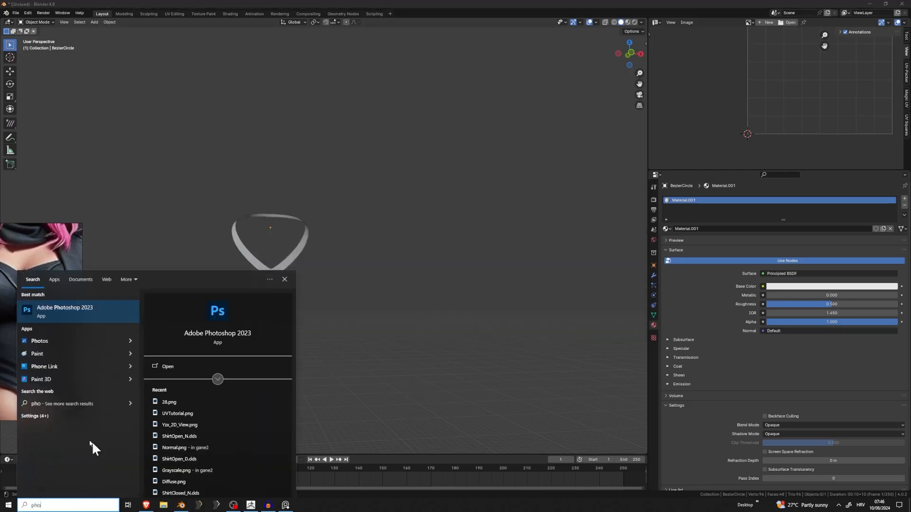
pyautogui.click(72, 317)
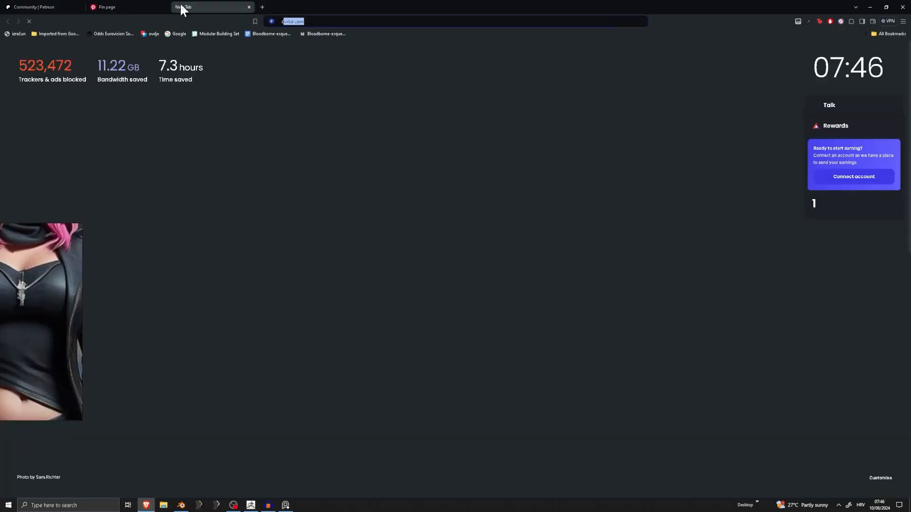
# Switch to the Brave browser and search Google Images for "chain", refining the query to "chain png".
pyautogui.write('cha8')
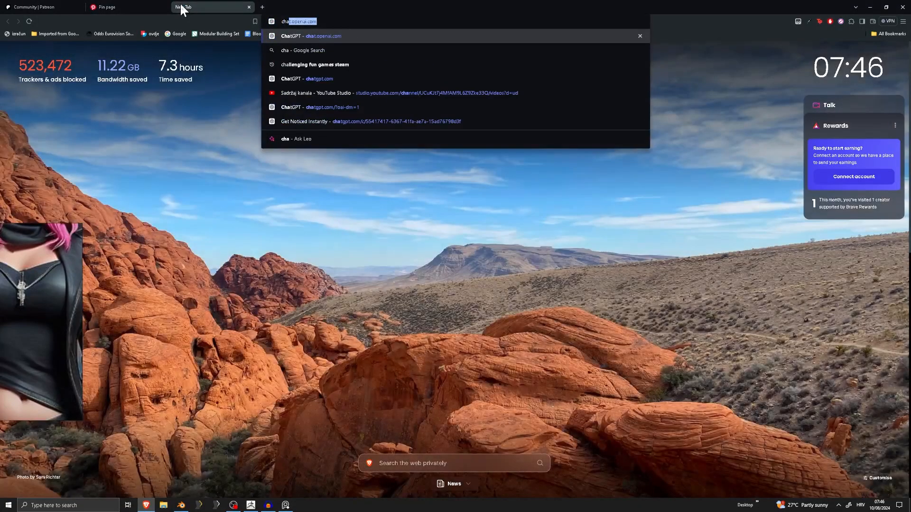
pyautogui.write('n')
pyautogui.press('Return')
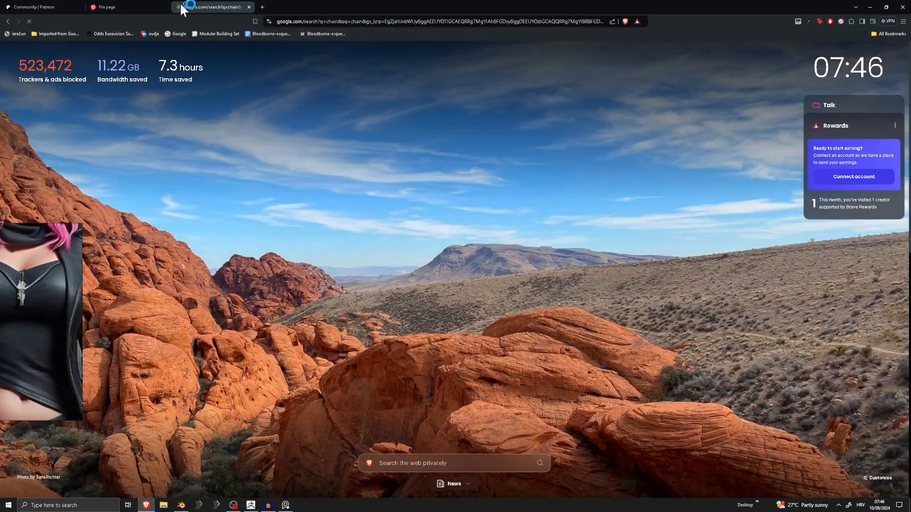
pyautogui.click(108, 91)
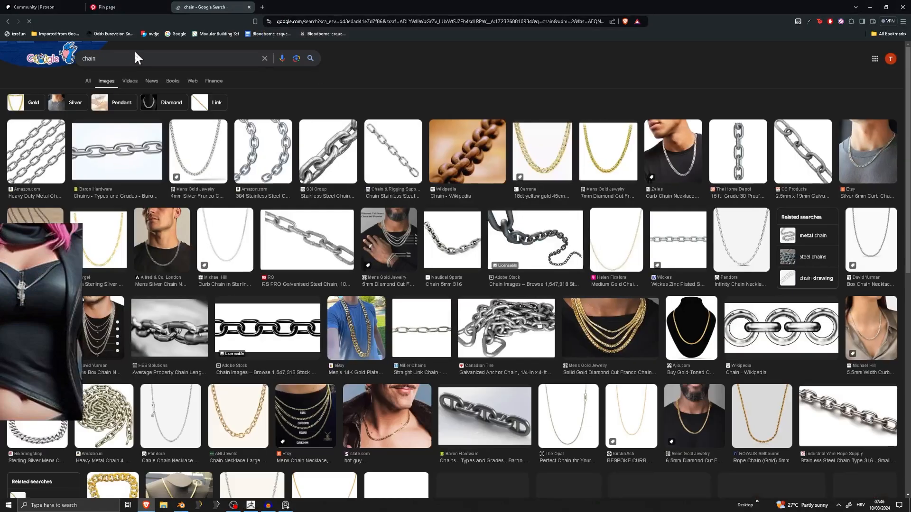
pyautogui.write('png')
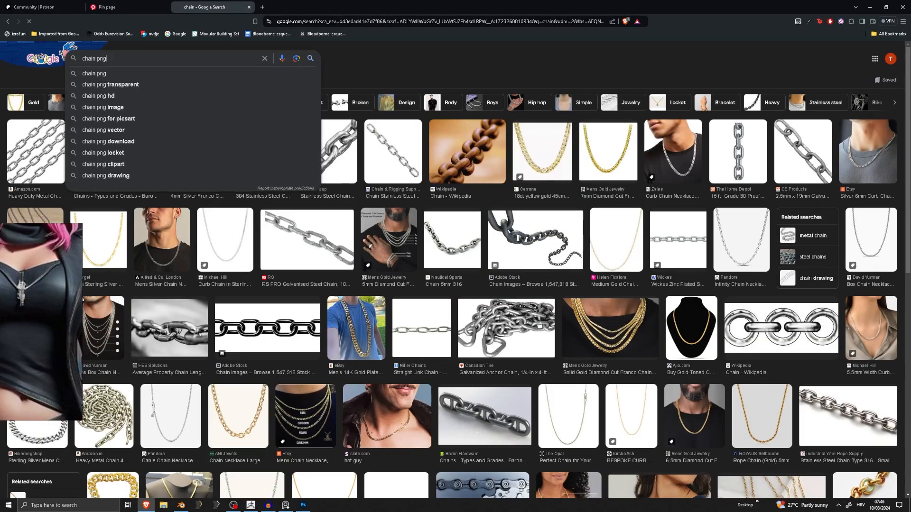
pyautogui.press('Return')
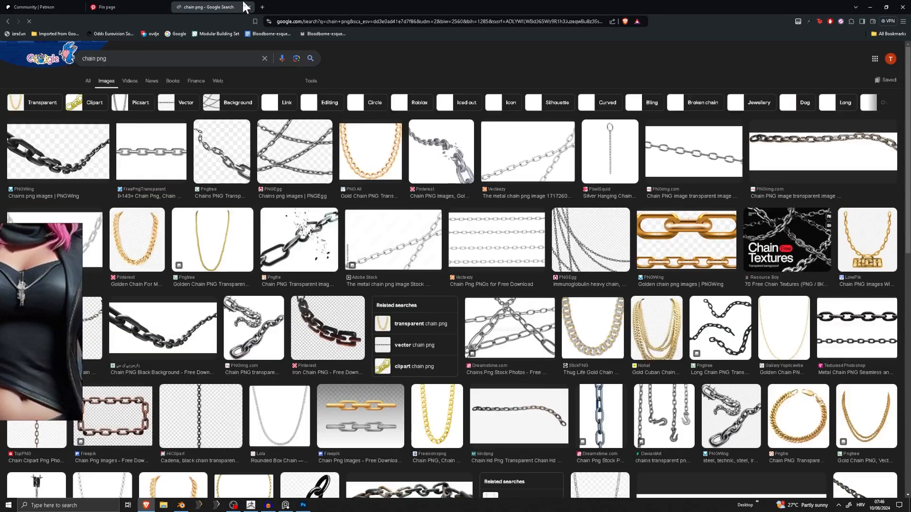
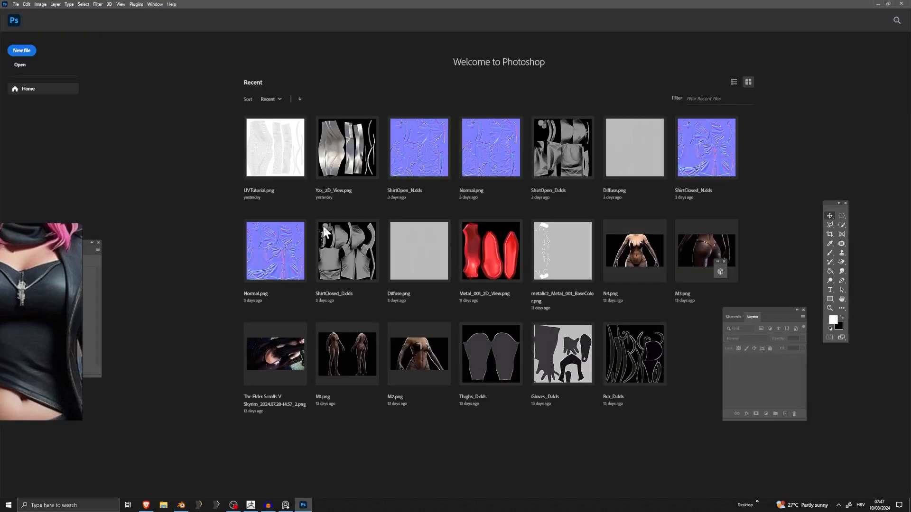
# Open the UV layout image Y.png from the desktop folder.
pyautogui.click(16, 4)
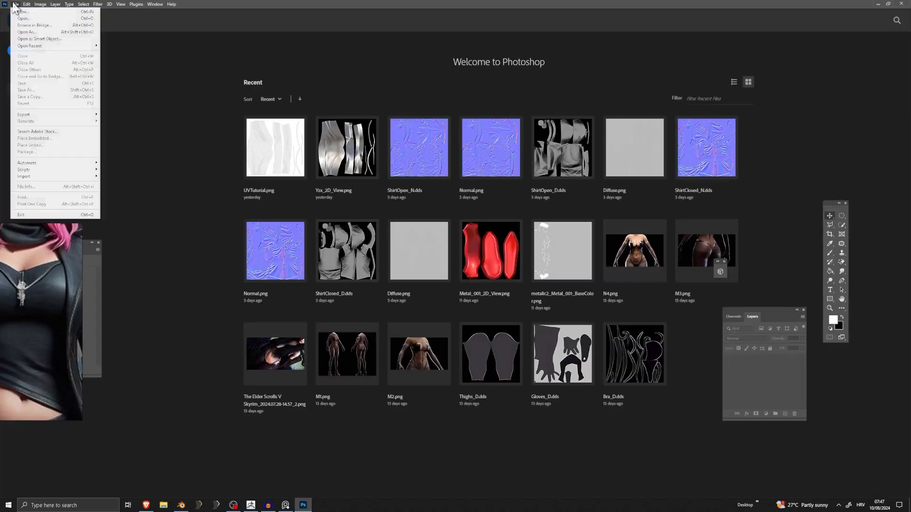
pyautogui.click(26, 18)
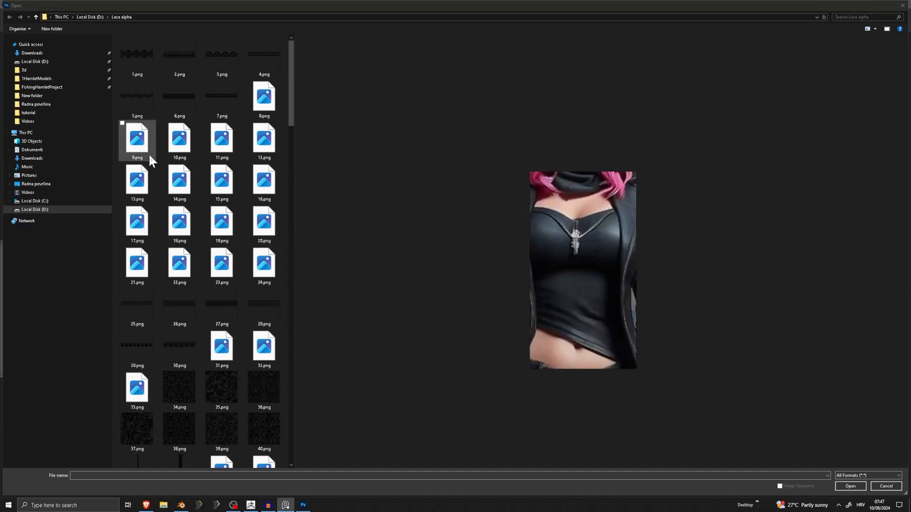
pyautogui.click(48, 184)
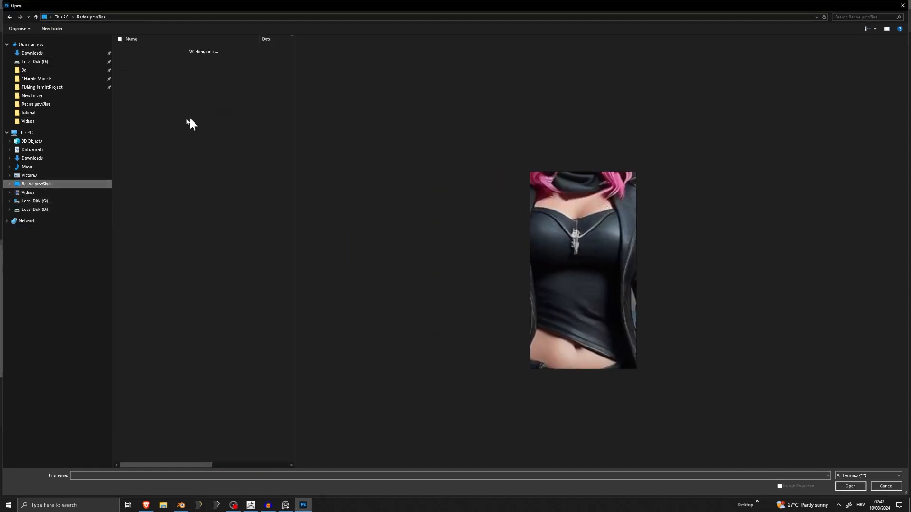
pyautogui.hscroll(2, 186, 120)
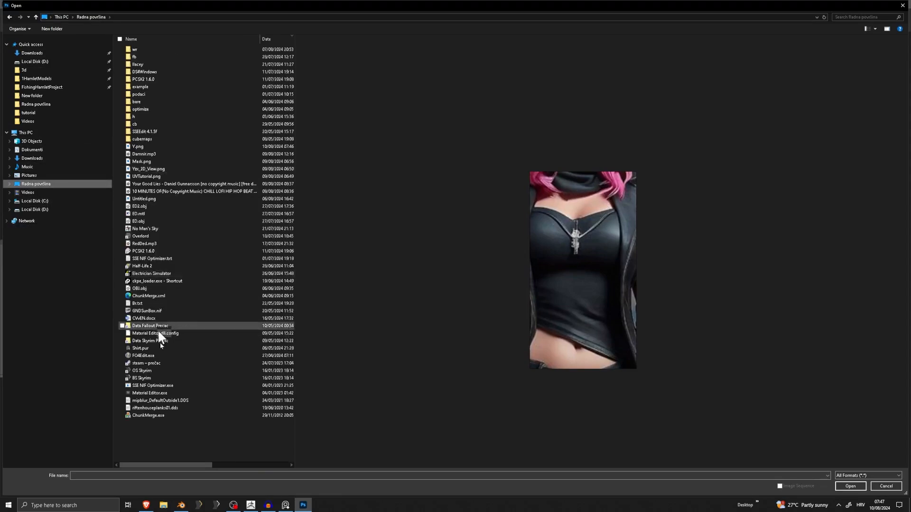
pyautogui.doubleClick(138, 146)
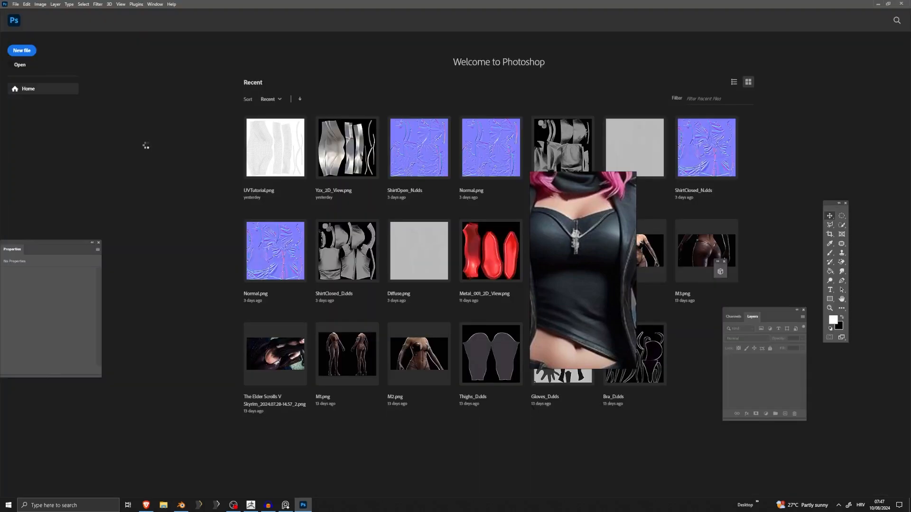
# Move the floating reference picture clear of the canvas and Layers panel, and add a new layer above the UV layout.
pyautogui.moveTo(558, 225); pyautogui.dragTo(663, 212)
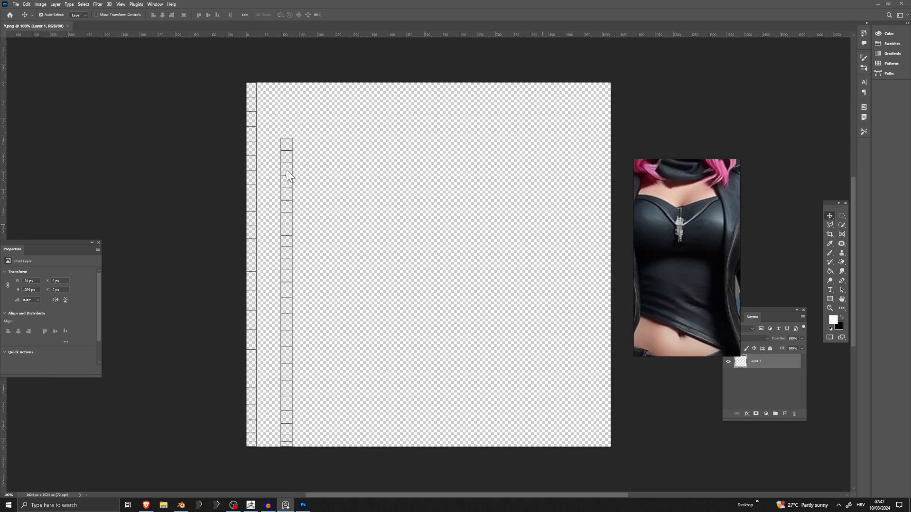
pyautogui.moveTo(688, 303); pyautogui.dragTo(705, 224)
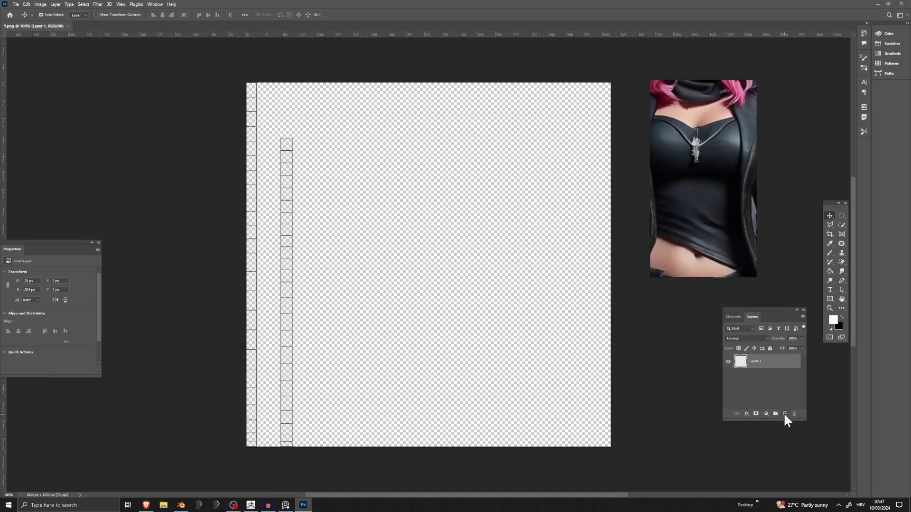
pyautogui.click(785, 414)
pyautogui.click(729, 376)
pyautogui.click(15, 4)
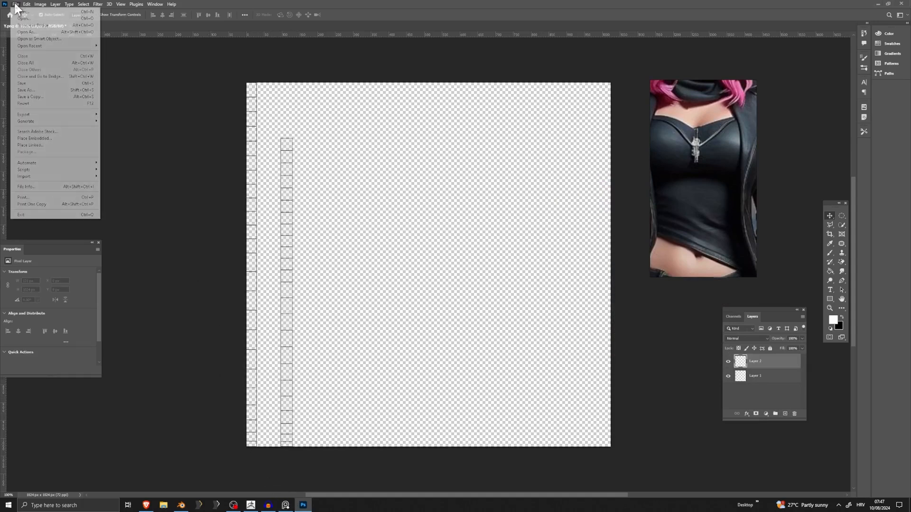
pyautogui.click(50, 139)
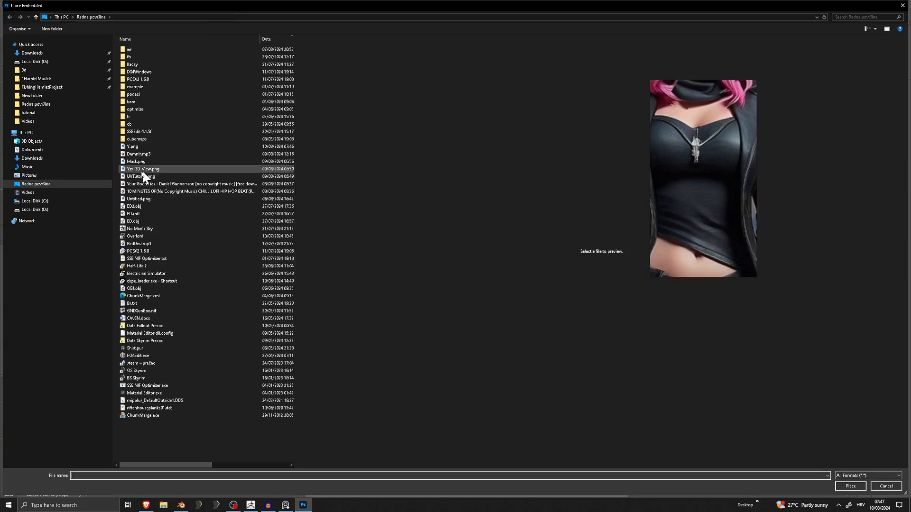
pyautogui.click(40, 210)
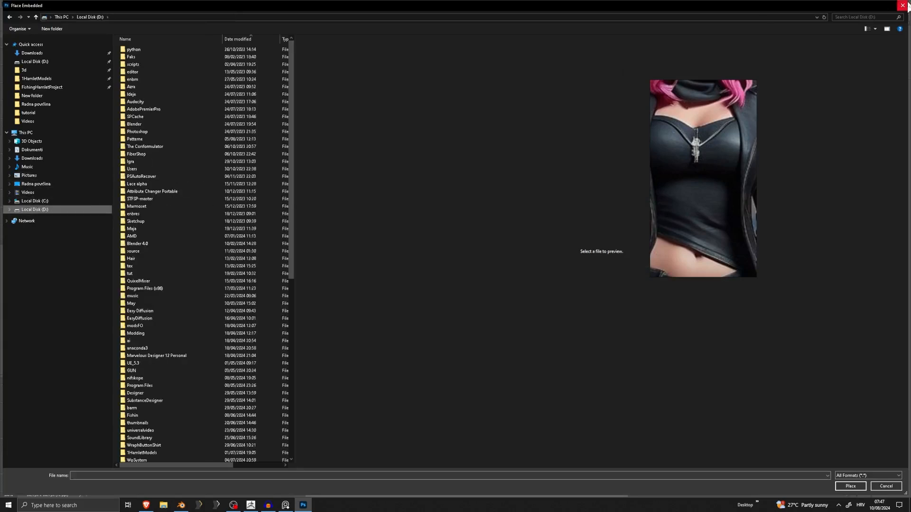
pyautogui.press('Escape')
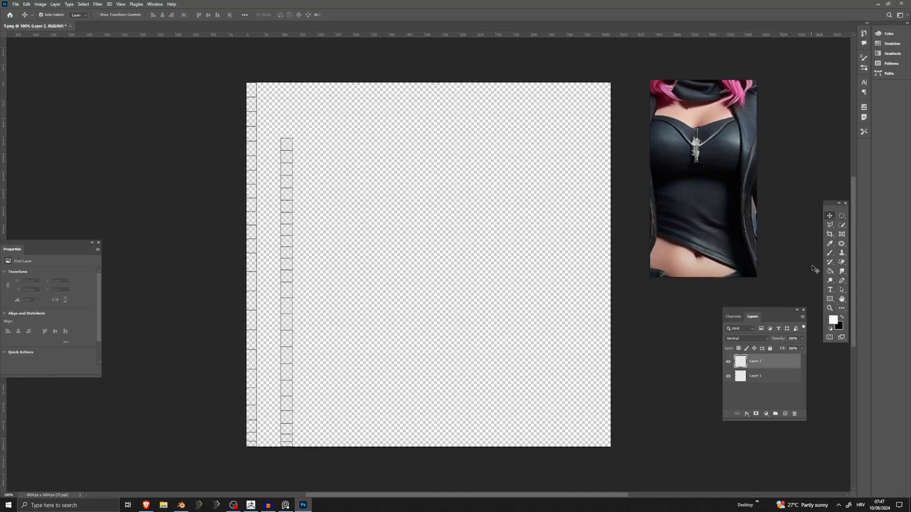
# Choose the Brush tool with the Hard Round Pressure Size preset and reduce its size.
pyautogui.click(830, 254)
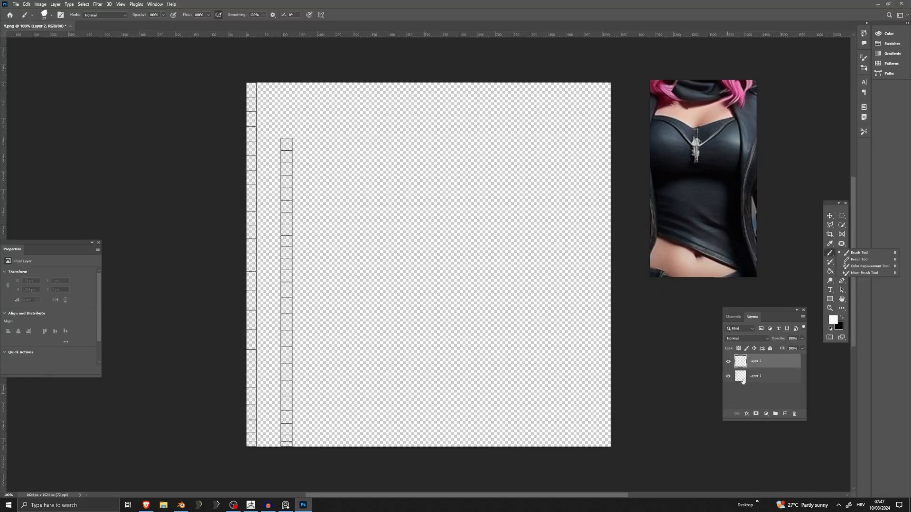
pyautogui.click(848, 258)
pyautogui.keyDown('alt'); pyautogui.scroll(4, 251, 284); pyautogui.keyUp('alt')
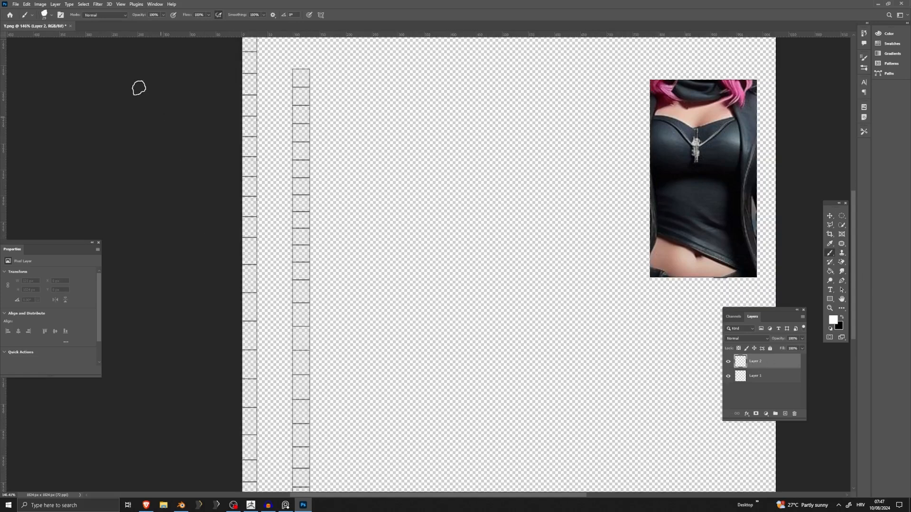
pyautogui.click(47, 15)
pyautogui.click(61, 81)
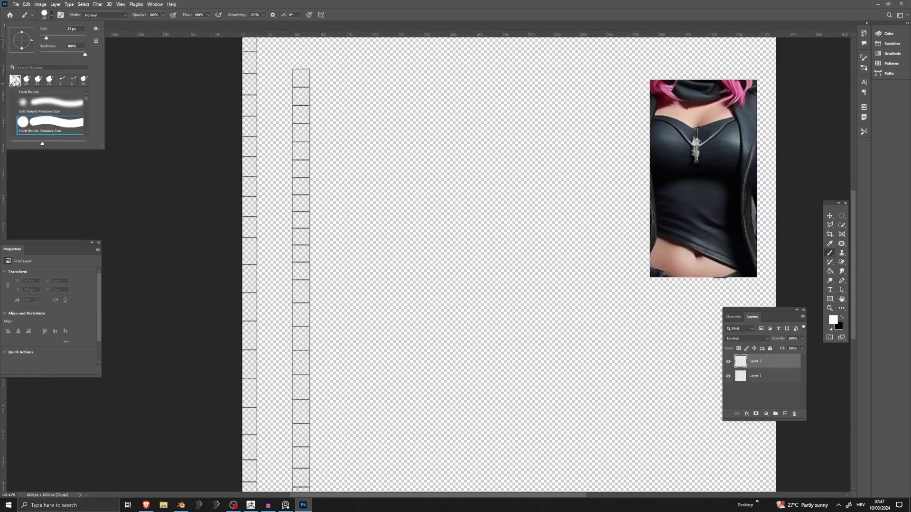
pyautogui.moveTo(42, 37); pyautogui.dragTo(42, 37)
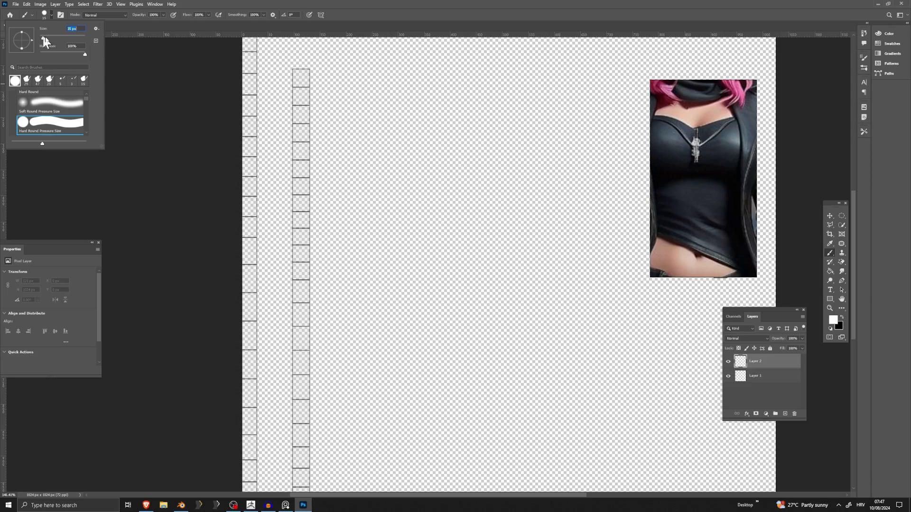
# Enable Dual Axis paint symmetry and move its axes onto the second UV strip.
pyautogui.click(320, 15)
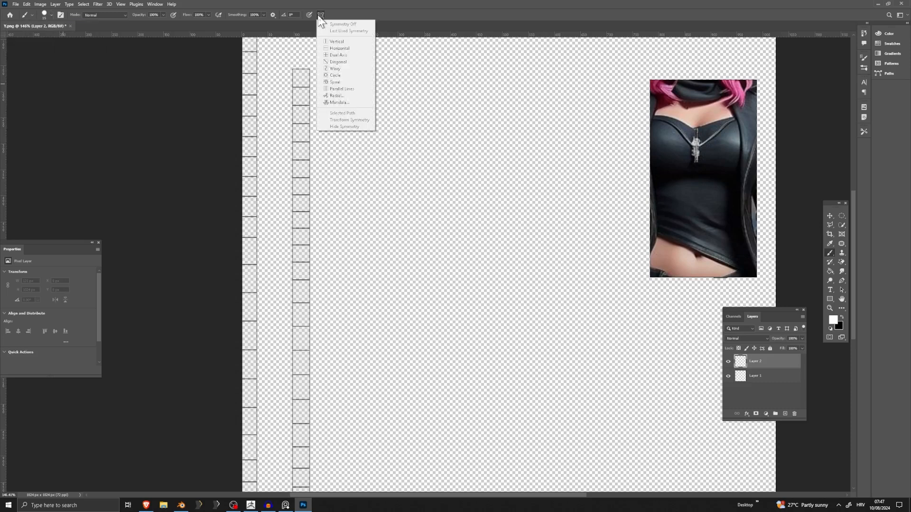
pyautogui.click(338, 54)
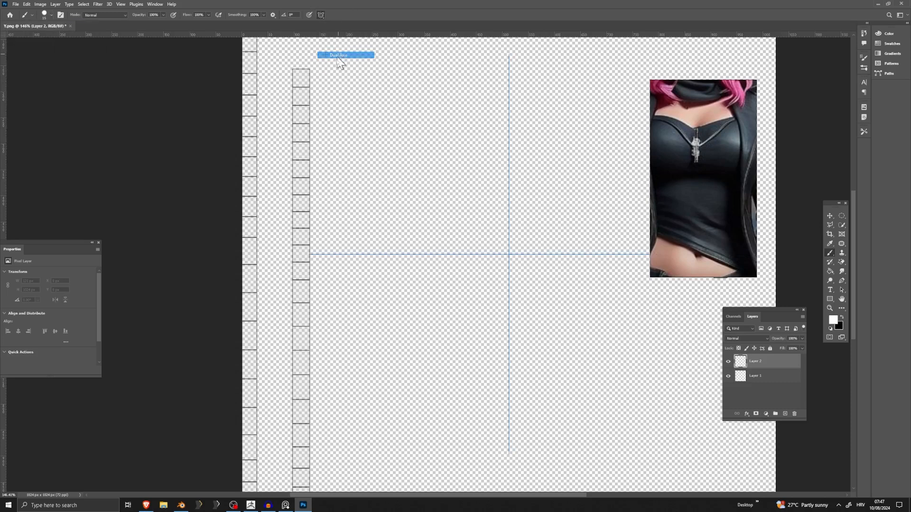
pyautogui.moveTo(519, 259); pyautogui.dragTo(307, 266)
pyautogui.keyDown('alt'); pyautogui.scroll(2, 278, 251); pyautogui.keyUp('alt')
pyautogui.keyDown('alt'); pyautogui.scroll(1, 278, 250); pyautogui.keyUp('alt')
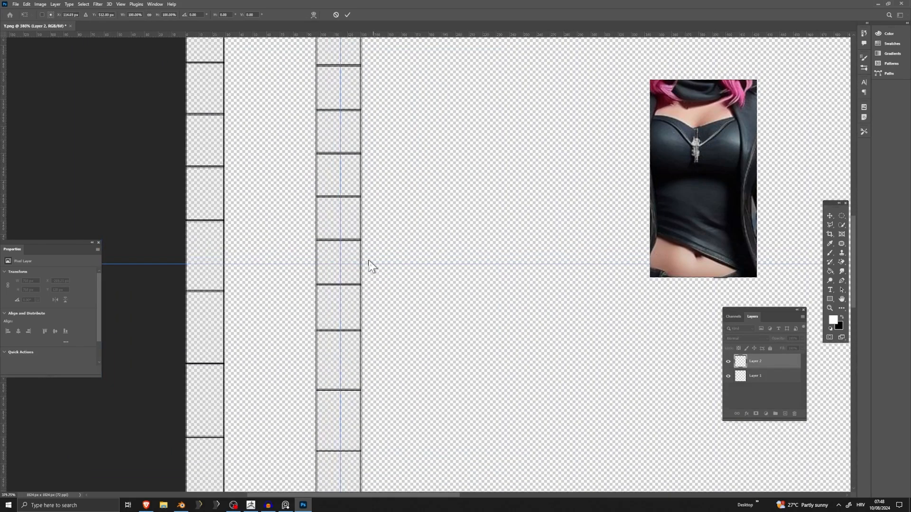
pyautogui.keyDown('alt'); pyautogui.scroll(-1, 354, 262); pyautogui.keyUp('alt')
pyautogui.keyDown('alt'); pyautogui.scroll(-3, 355, 261); pyautogui.keyUp('alt')
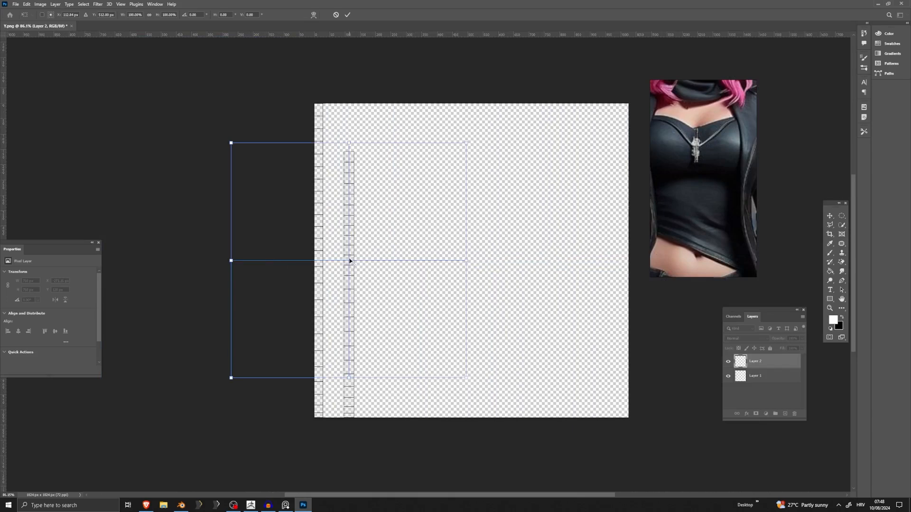
# Fine-position the symmetry axes at the middle of a segment in the second UV strip and apply the placement.
pyautogui.keyDown('alt'); pyautogui.scroll(4, 327, 350); pyautogui.keyUp('alt')
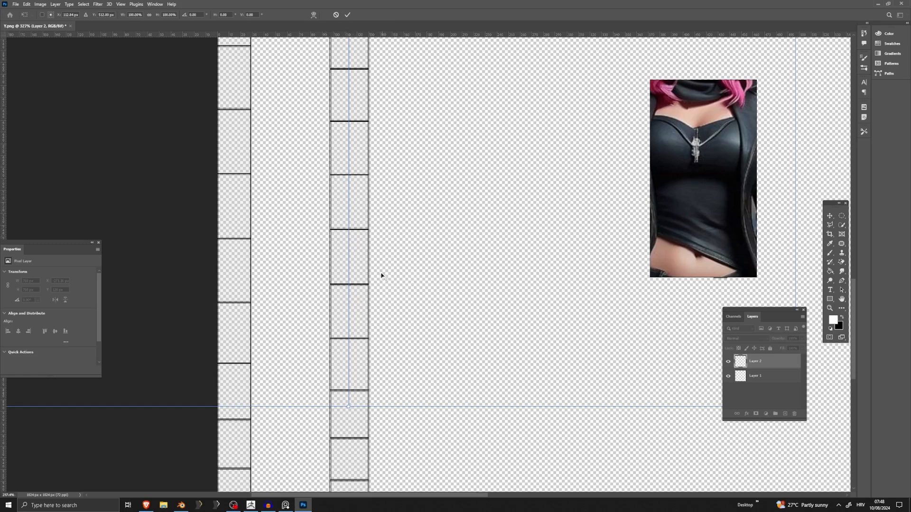
pyautogui.keyDown('alt'); pyautogui.scroll(-3, 380, 274); pyautogui.keyUp('alt')
pyautogui.keyDown('alt'); pyautogui.scroll(2, 363, 181); pyautogui.keyUp('alt')
pyautogui.keyDown('alt'); pyautogui.scroll(3, 363, 180); pyautogui.keyUp('alt')
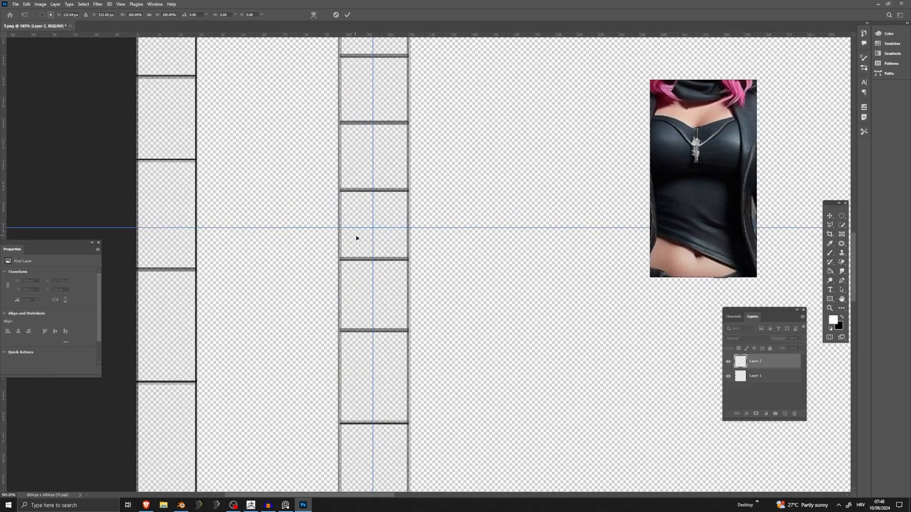
pyautogui.moveTo(372, 227); pyautogui.dragTo(374, 224)
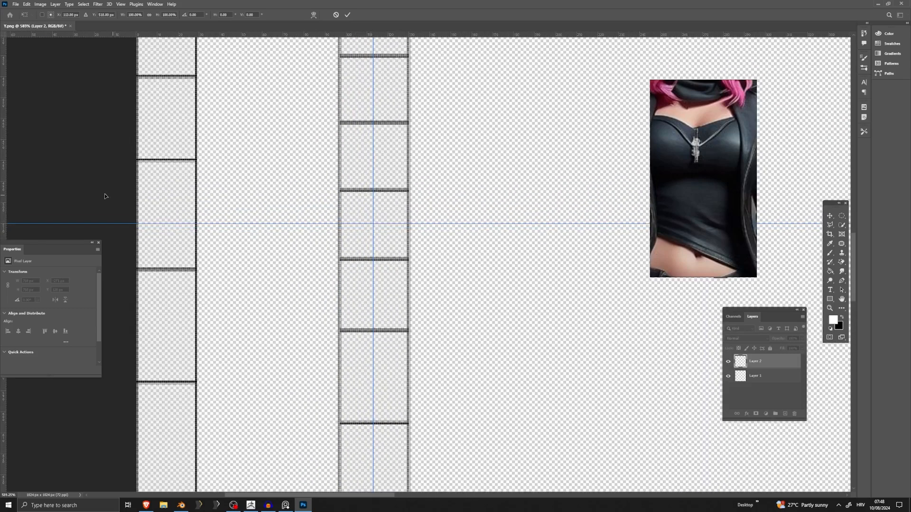
pyautogui.click(829, 253)
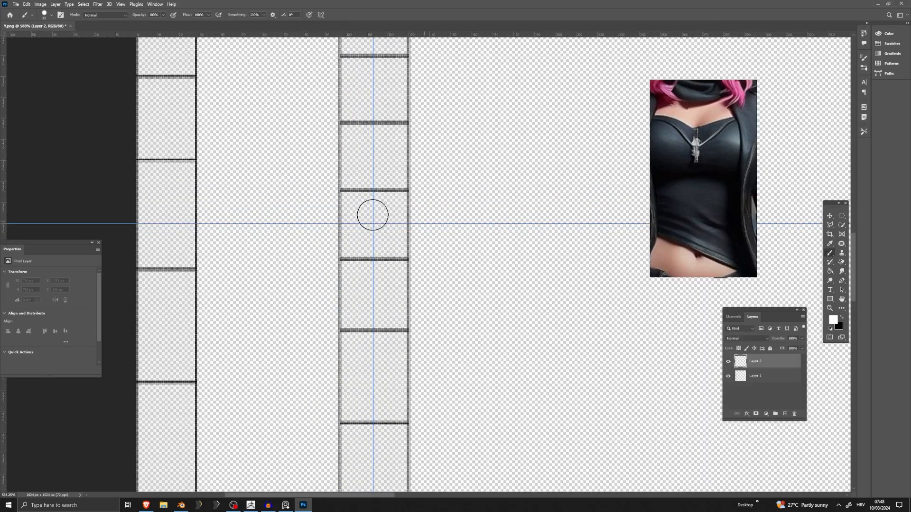
# Set the brush size to 1 px.
pyautogui.click(45, 14)
pyautogui.moveTo(43, 38); pyautogui.dragTo(41, 38)
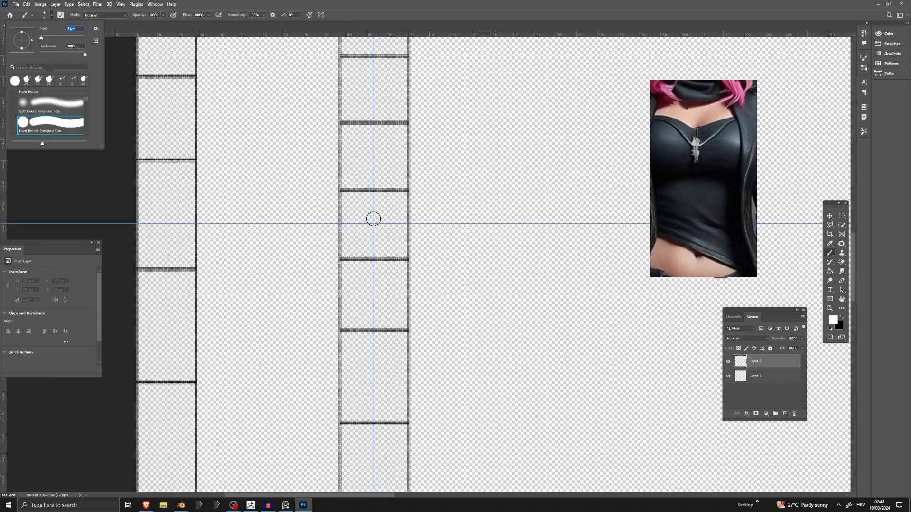
pyautogui.press('Return')
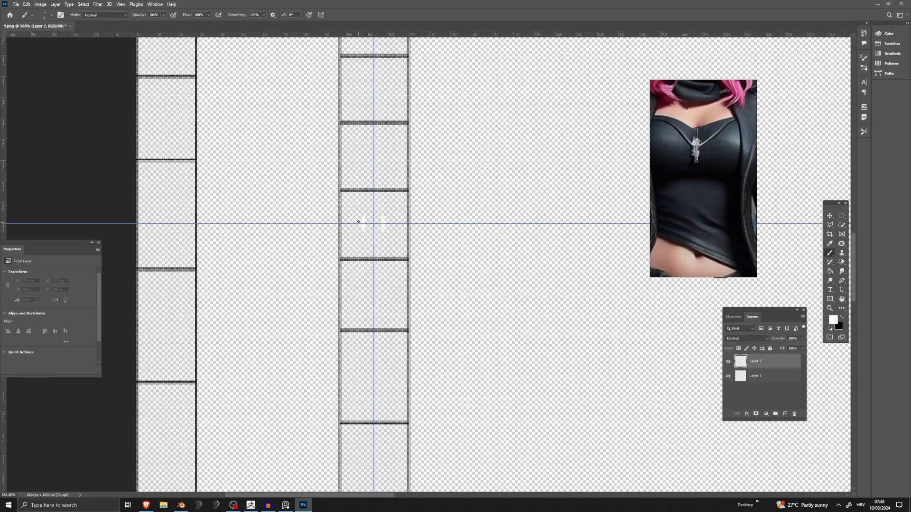
# Add a new layer at the bottom of the layer stack and fill it with black as a background.
pyautogui.click(756, 377)
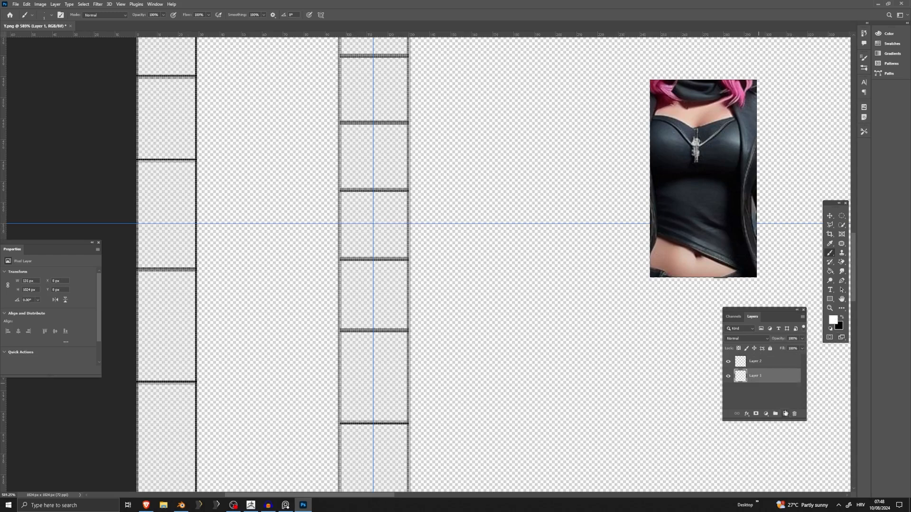
pyautogui.keyDown('ctrl'); pyautogui.click(786, 414); pyautogui.keyUp('ctrl')
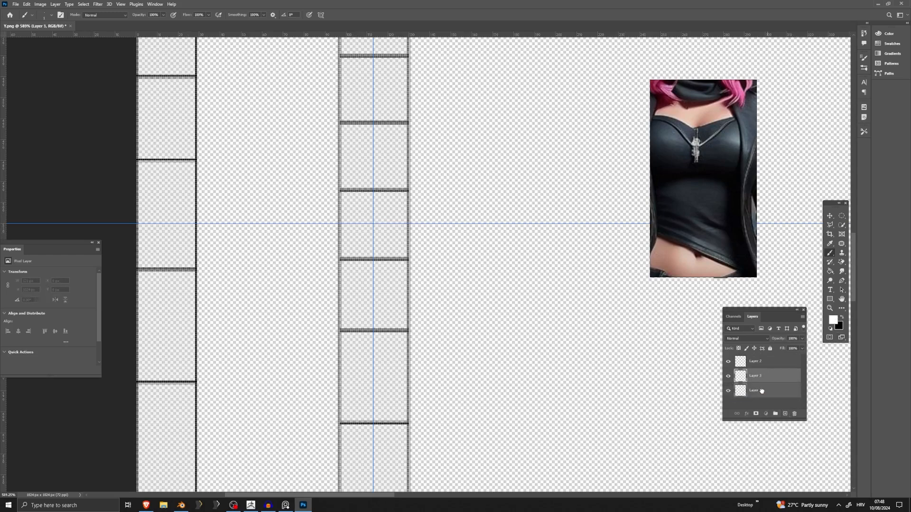
pyautogui.click(831, 272)
pyautogui.click(389, 297)
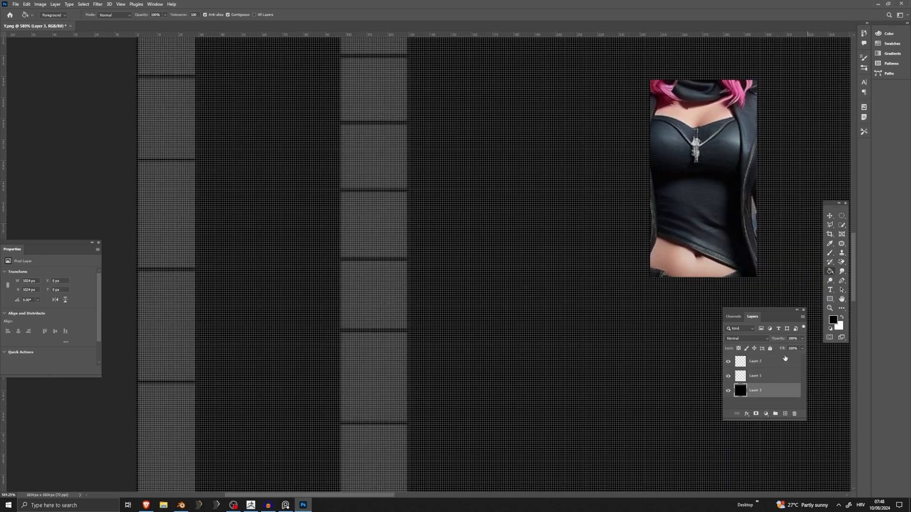
# Paint a mirrored pair of short white vertical strokes on Layer 2 around the symmetry centre, undoing unwanted strokes.
pyautogui.click(768, 363)
pyautogui.press('b')
pyautogui.keyDown('alt'); pyautogui.scroll(-3, 393, 240); pyautogui.keyUp('alt')
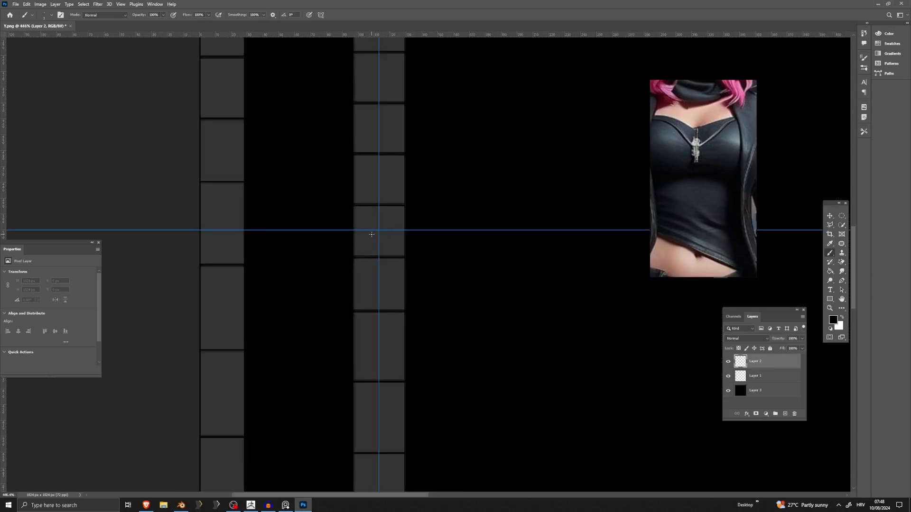
pyautogui.hotkey('ctrl', 'z')
pyautogui.moveTo(368, 237)
pyautogui.mouseDown()
pyautogui.moveTo(368, 216)
pyautogui.moveTo(366, 236)
pyautogui.mouseUp()
pyautogui.hotkey('ctrl', 'z')
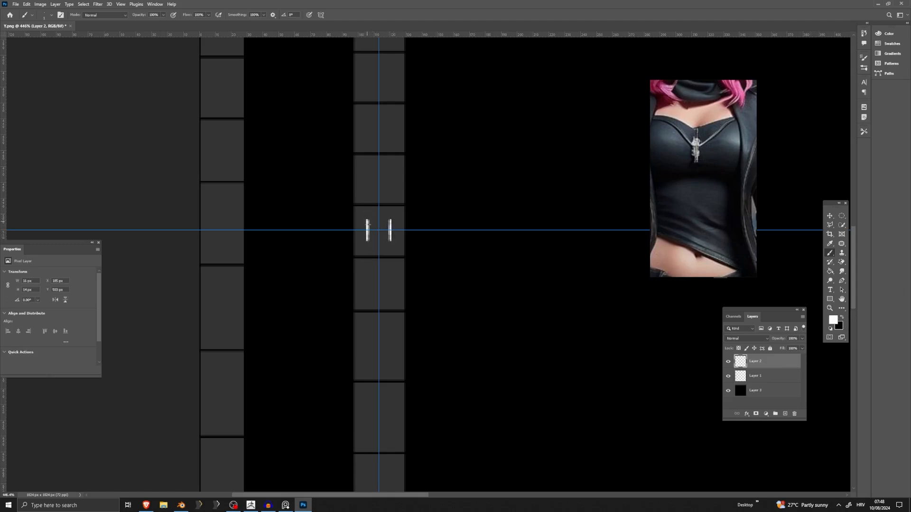
# Enlarge the brush slightly and paint a rounded white chain link with vertical connectors above and below it on Layer 2.
pyautogui.click(39, 15)
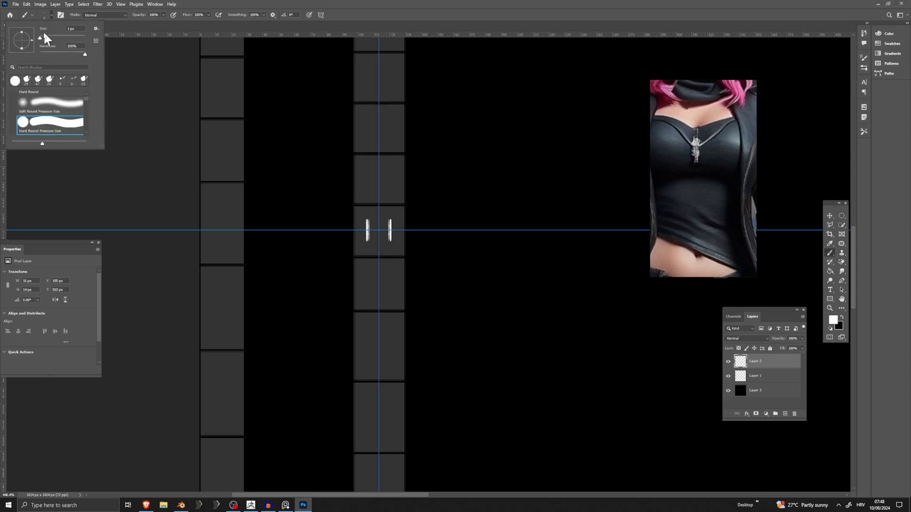
pyautogui.moveTo(41, 36); pyautogui.dragTo(42, 36)
pyautogui.click(112, 21)
pyautogui.keyDown('alt'); pyautogui.scroll(1, 368, 180); pyautogui.keyUp('alt')
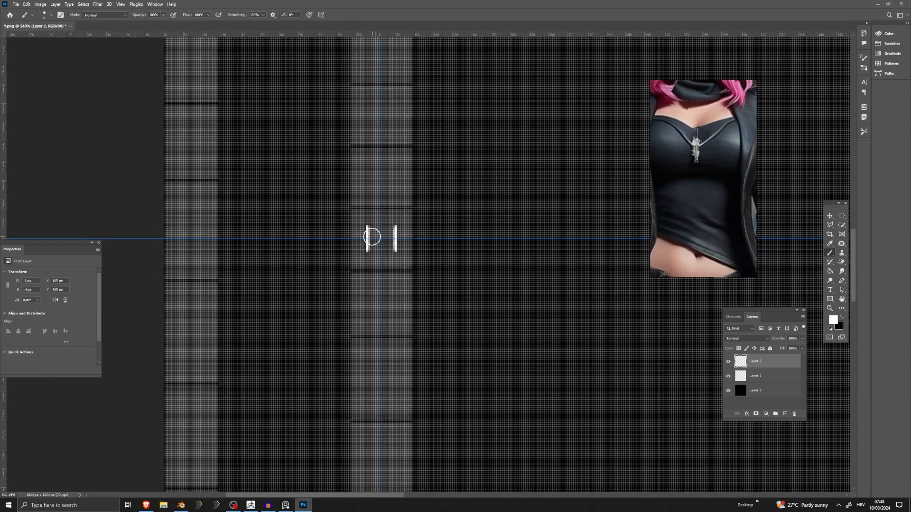
pyautogui.keyDown('alt'); pyautogui.scroll(-1, 370, 236); pyautogui.keyUp('alt')
pyautogui.click(45, 15)
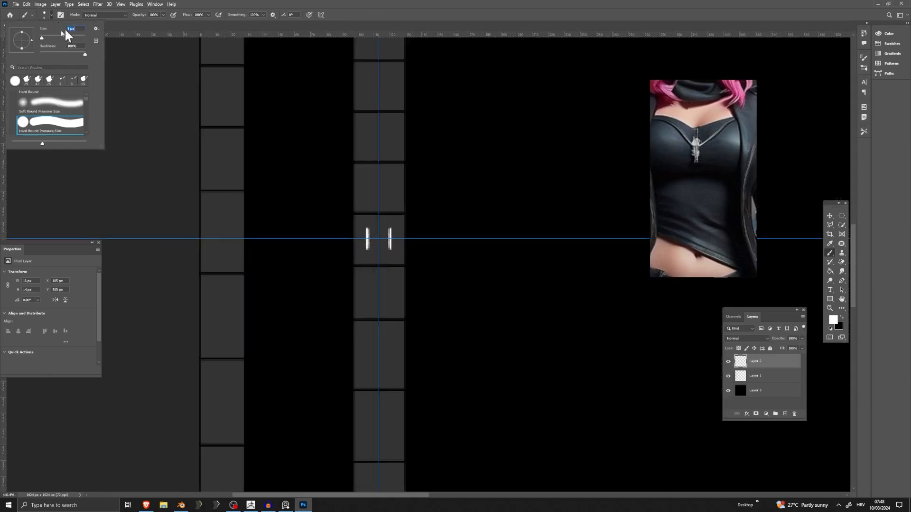
pyautogui.press('Return')
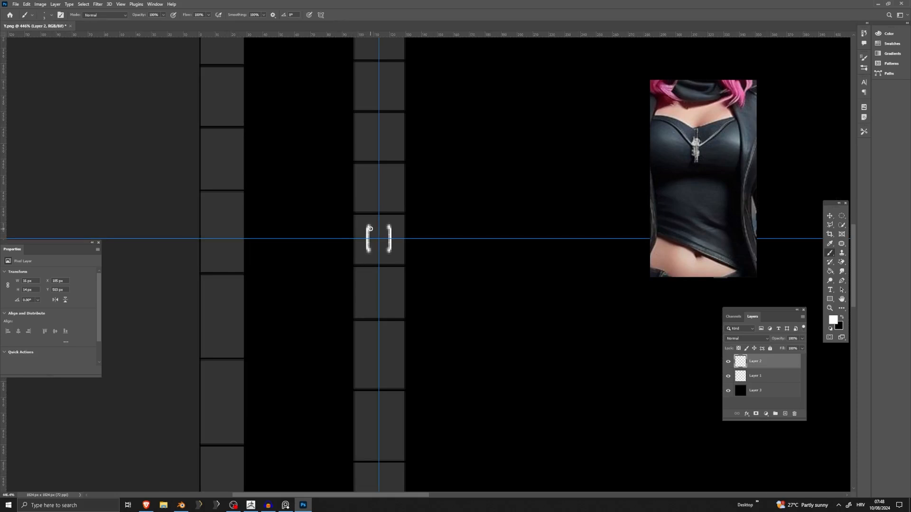
pyautogui.moveTo(369, 251)
pyautogui.mouseDown()
pyautogui.moveTo(400, 254)
pyautogui.moveTo(379, 204)
pyautogui.mouseUp()
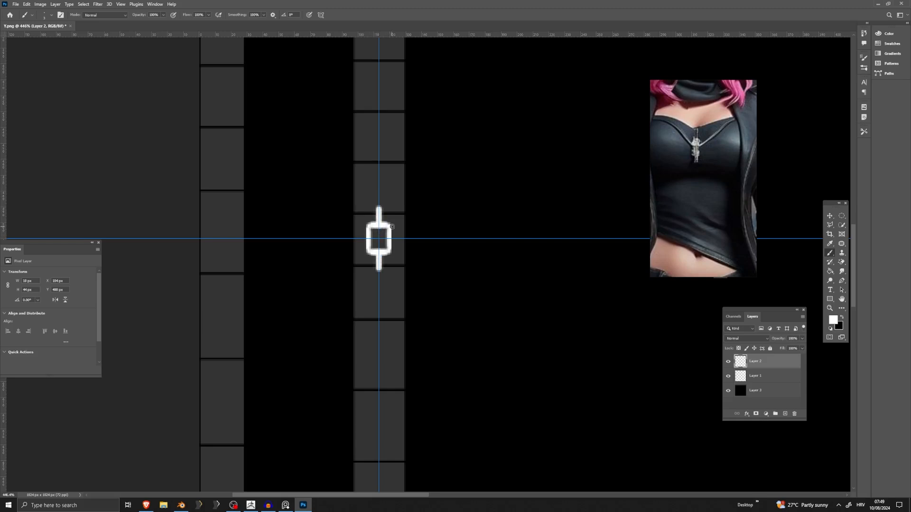
pyautogui.keyDown('alt'); pyautogui.scroll(-5, 373, 250); pyautogui.keyUp('alt')
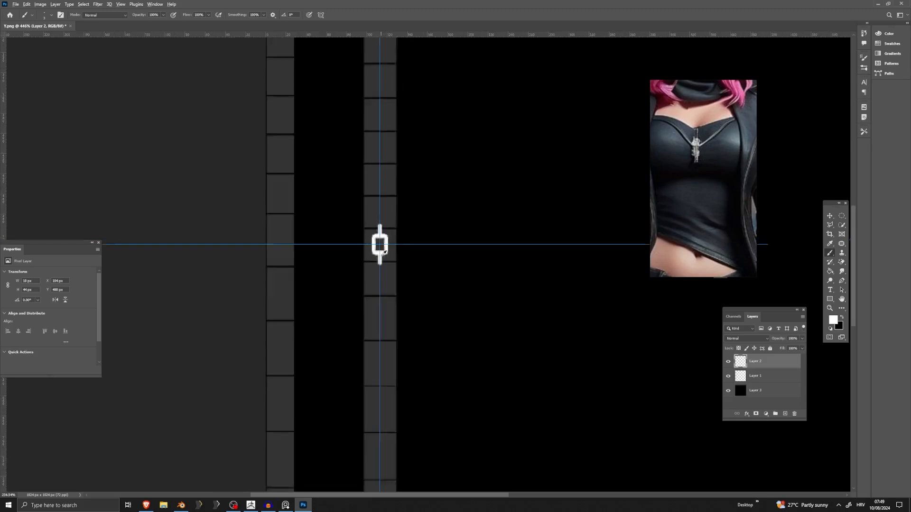
# Duplicate the chain link layer twice and merge the copies with Layer 2 into a single, more solid link layer.
pyautogui.keyDown('alt'); pyautogui.scroll(2, 373, 250); pyautogui.keyUp('alt')
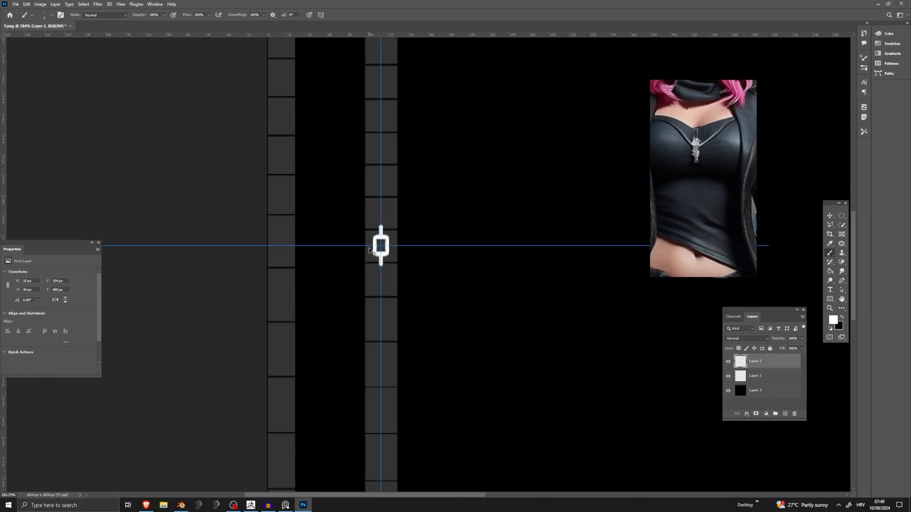
pyautogui.hotkey('ctrl', 'j')
pyautogui.hotkey('ctrl', 'j')
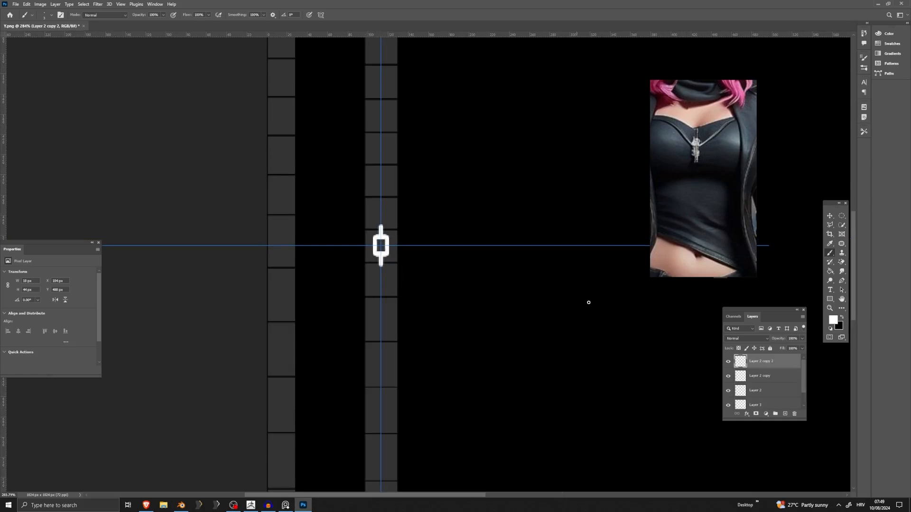
pyautogui.keyDown('shift'); pyautogui.click(755, 391); pyautogui.keyUp('shift')
pyautogui.rightClick(760, 393)
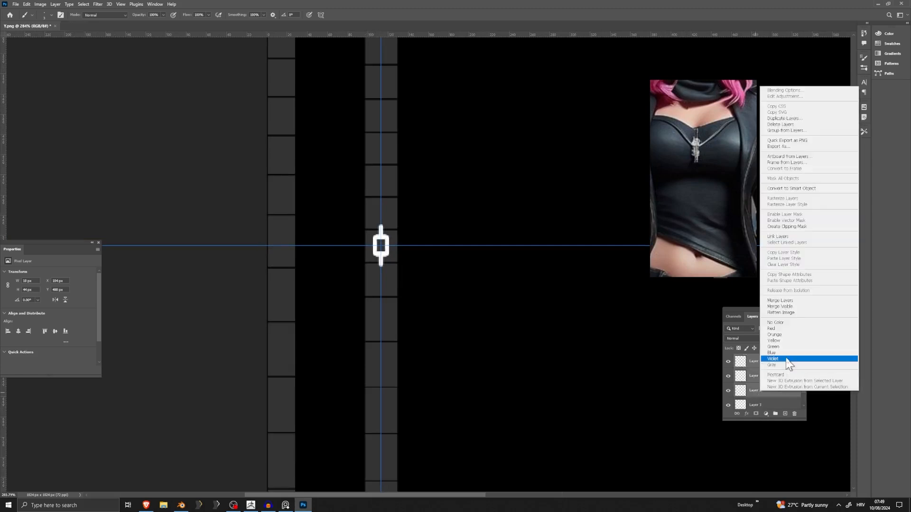
pyautogui.click(787, 305)
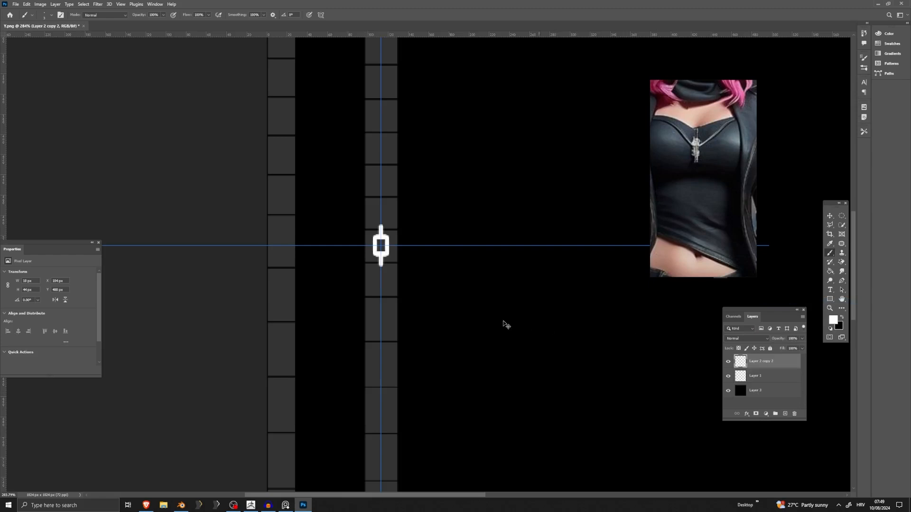
# Duplicate the link, move the copy directly above the original, and merge both layers into a two-link chain.
pyautogui.hotkey('ctrl', 'j')
pyautogui.click(831, 219)
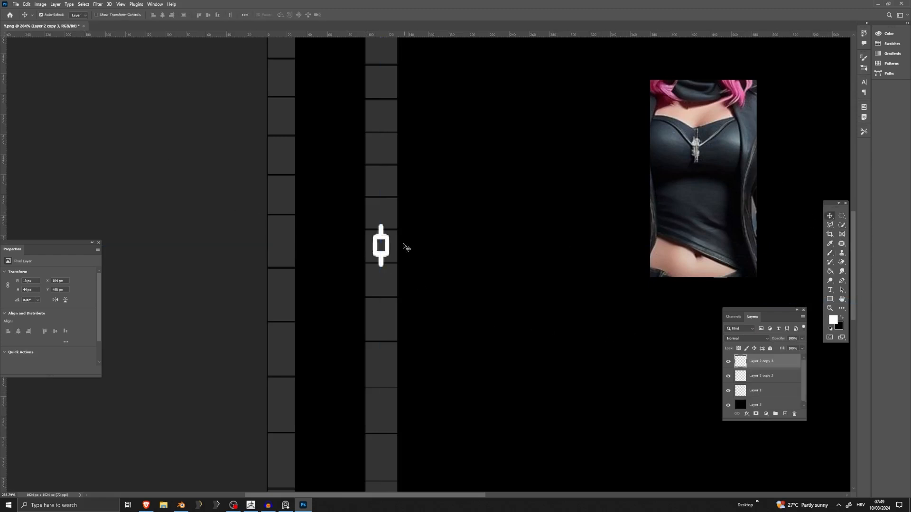
pyautogui.moveTo(388, 248)
pyautogui.mouseDown()
pyautogui.moveTo(387, 204)
pyautogui.moveTo(390, 219)
pyautogui.mouseUp()
pyautogui.keyDown('ctrl'); pyautogui.click(763, 376); pyautogui.keyUp('ctrl')
pyautogui.rightClick(762, 378)
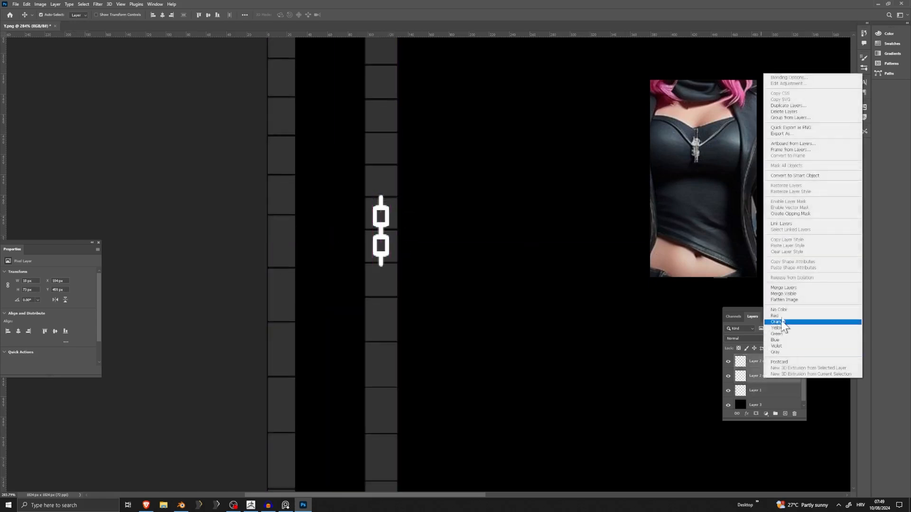
pyautogui.click(807, 291)
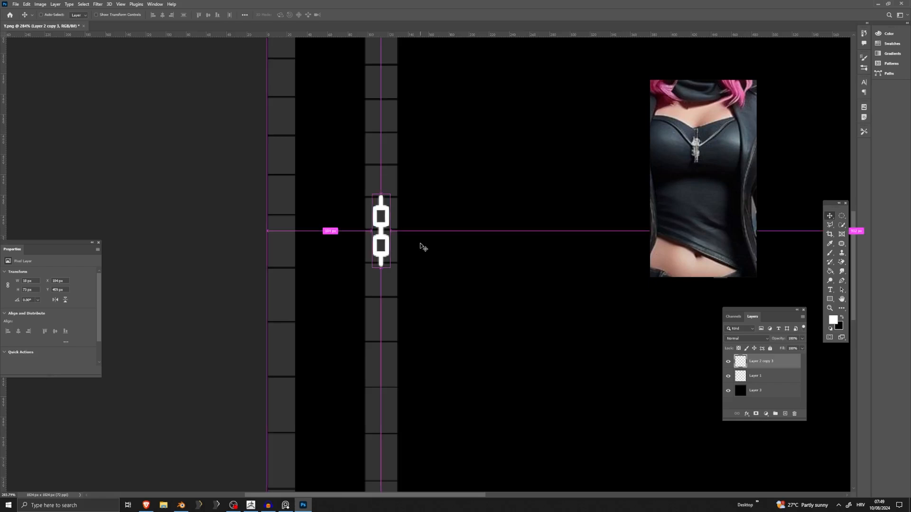
# Place a copy of the two-link chain directly above it and merge both layers into a four-link chain.
pyautogui.keyDown('alt'); pyautogui.moveTo(392, 222); pyautogui.dragTo(379, 139); pyautogui.keyUp('alt')
pyautogui.keyDown('ctrl'); pyautogui.click(765, 381); pyautogui.keyUp('ctrl')
pyautogui.rightClick(765, 380)
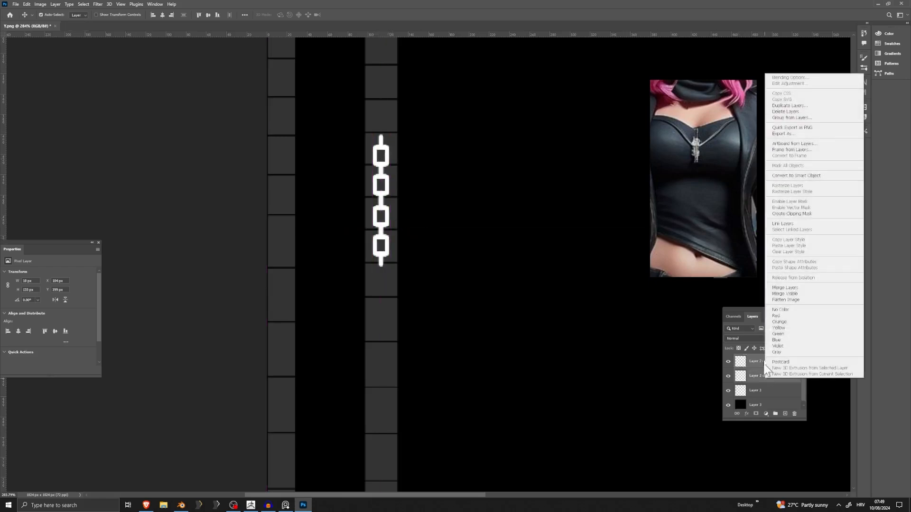
pyautogui.click(791, 290)
# Stack two more copies of the four-link chain upward so the links reach the upper end of the shorter UV strip.
pyautogui.keyDown('alt'); pyautogui.moveTo(377, 190); pyautogui.dragTo(379, 357); pyautogui.keyUp('alt')
pyautogui.scroll(-7, 406, 330)
pyautogui.keyDown('alt'); pyautogui.scroll(-4, 413, 335); pyautogui.keyUp('alt')
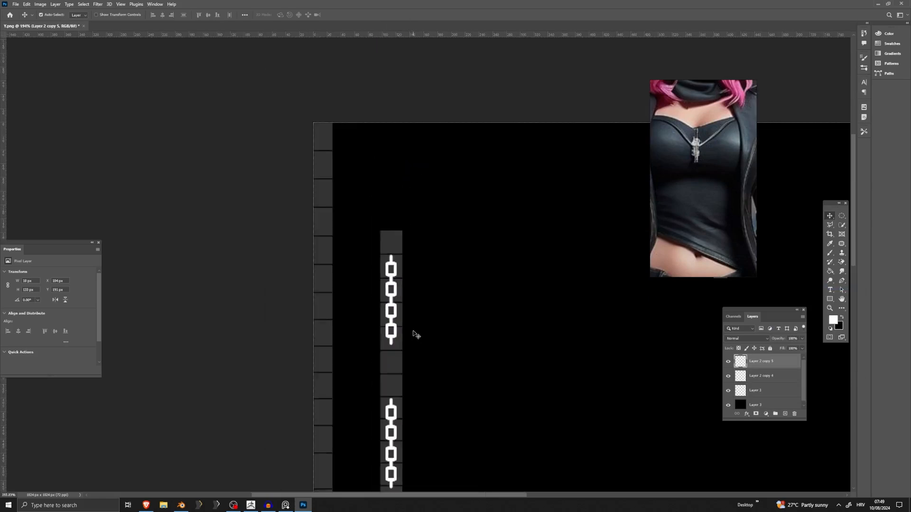
pyautogui.scroll(-2, 403, 328)
pyautogui.keyDown('alt'); pyautogui.scroll(3, 395, 323); pyautogui.keyUp('alt')
pyautogui.moveTo(398, 287); pyautogui.dragTo(399, 367)
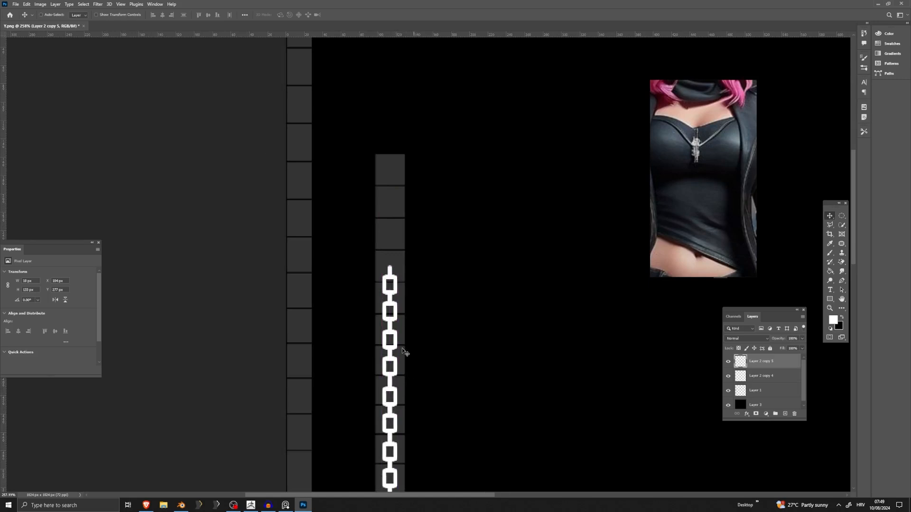
pyautogui.keyDown('ctrl'); pyautogui.keyDown('alt'); pyautogui.moveTo(403, 352); pyautogui.dragTo(402, 171); pyautogui.keyUp('alt'); pyautogui.keyUp('ctrl')
# Merge the three four-link chain layers into one layer.
pyautogui.scroll(-1, 762, 384)
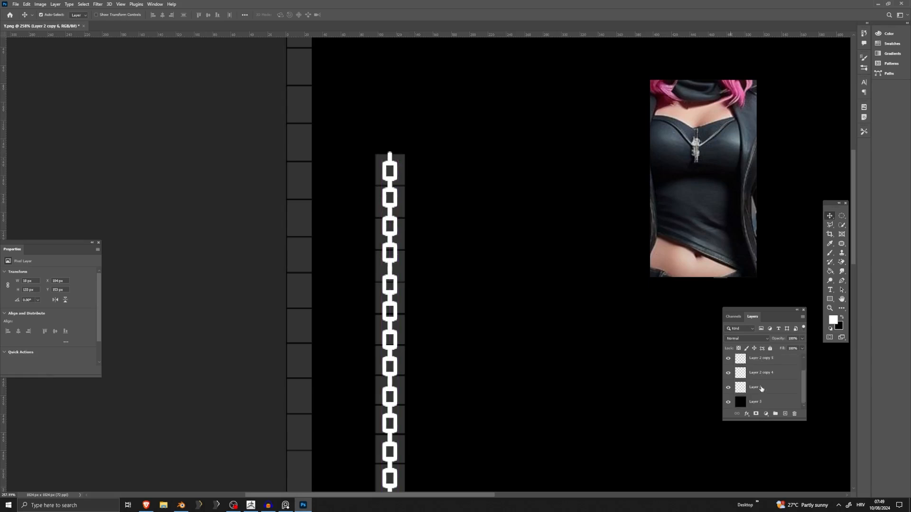
pyautogui.keyDown('shift'); pyautogui.click(761, 374); pyautogui.keyUp('shift')
pyautogui.rightClick(760, 375)
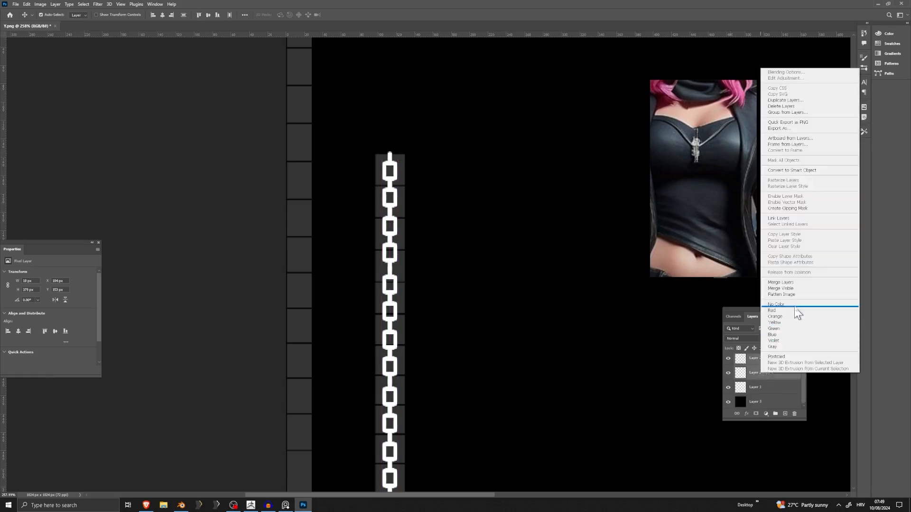
pyautogui.click(790, 283)
# Duplicate the twelve-link chain and position copies further down the shorter UV strip.
pyautogui.scroll(-8, 451, 307)
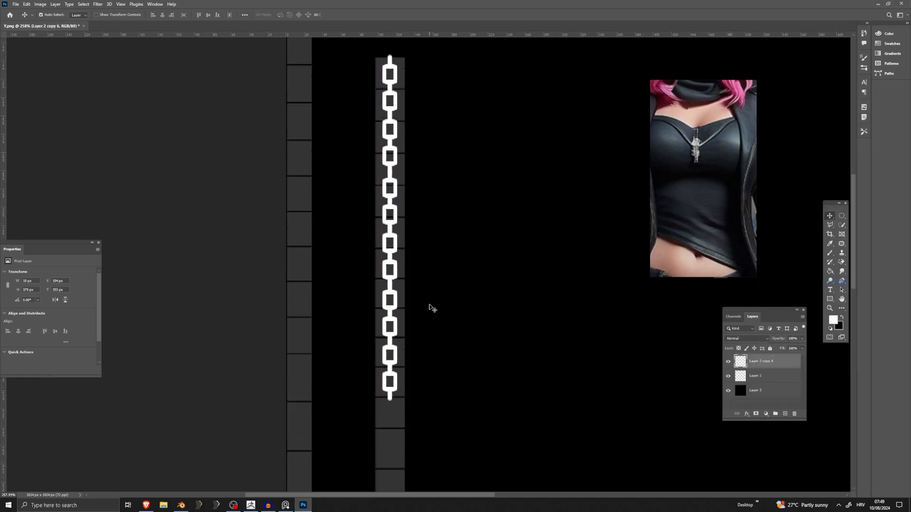
pyautogui.keyDown('alt'); pyautogui.scroll(-5, 405, 303); pyautogui.keyUp('alt')
pyautogui.scroll(-1, 404, 301)
pyautogui.scroll(-3, 404, 302)
pyautogui.hotkey('ctrl', 'j')
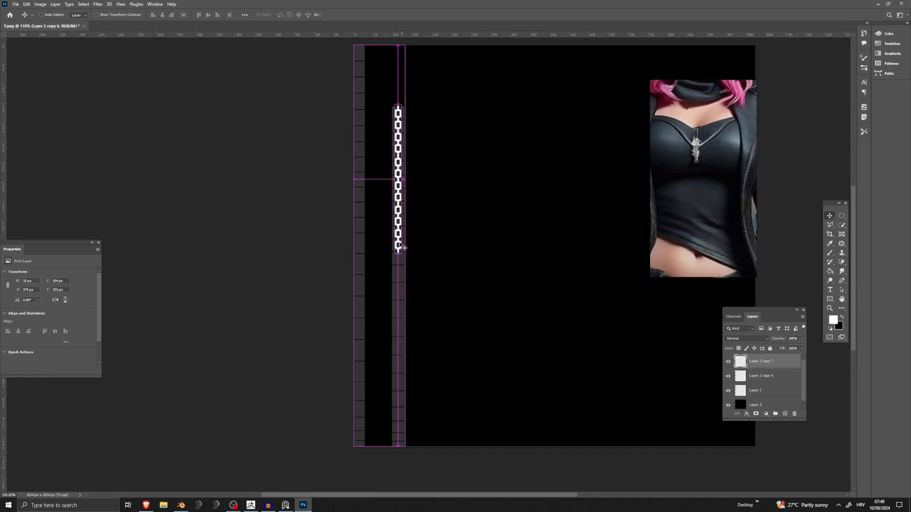
pyautogui.moveTo(398, 244); pyautogui.dragTo(404, 163)
pyautogui.hotkey('ctrl', 'j')
# Move the lowest chain copy up to join the links above it and merge the three chain segments into one layer.
pyautogui.scroll(10, 403, 183)
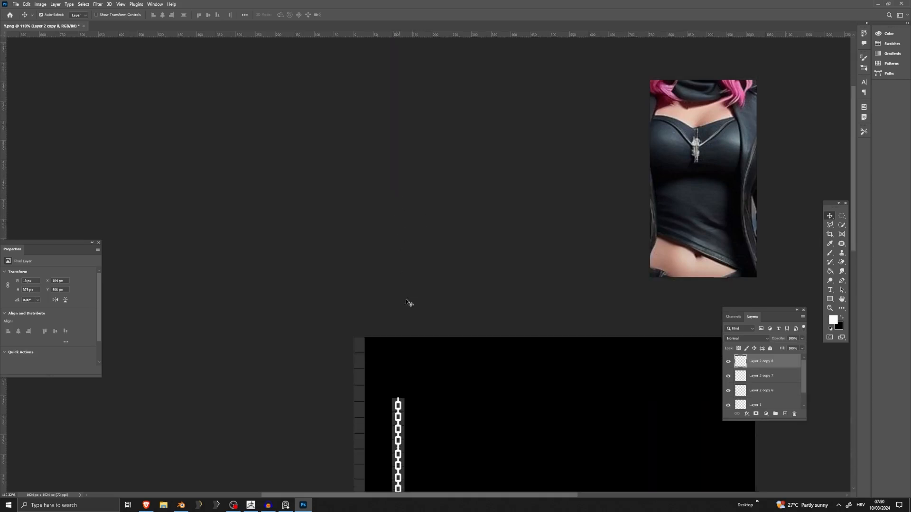
pyautogui.scroll(-3, 401, 393)
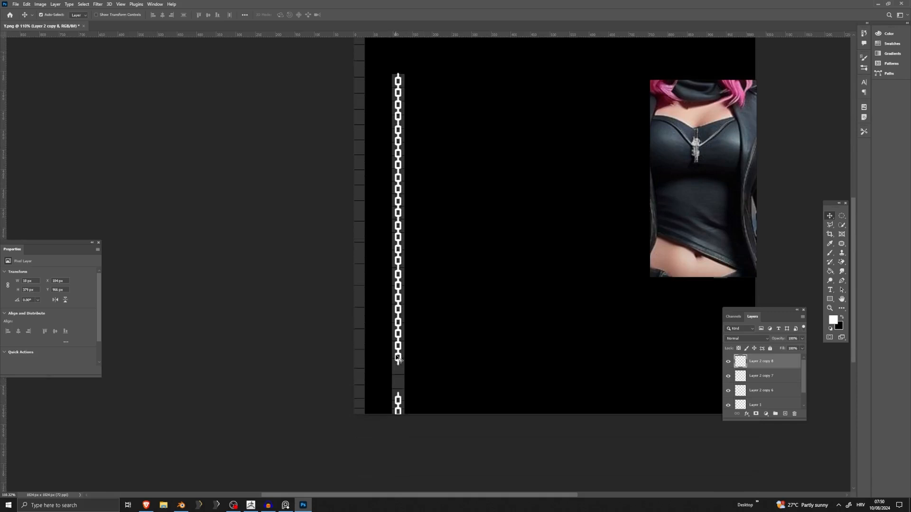
pyautogui.keyDown('alt'); pyautogui.scroll(3, 402, 392); pyautogui.keyUp('alt')
pyautogui.moveTo(401, 414); pyautogui.dragTo(403, 350)
pyautogui.rightClick(756, 389)
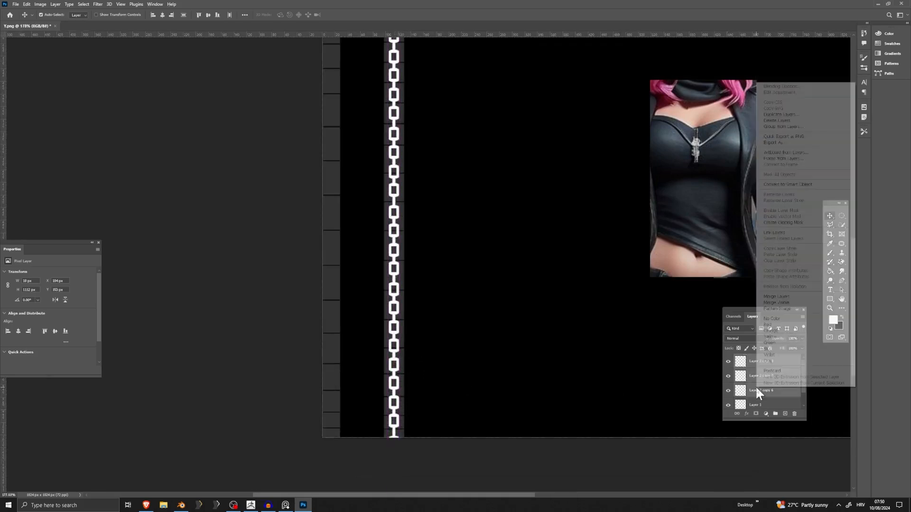
pyautogui.click(777, 297)
# Free Transform the merged chain to about 25 px wide so it fills the strip's width and starts at its upper end.
pyautogui.click(27, 4)
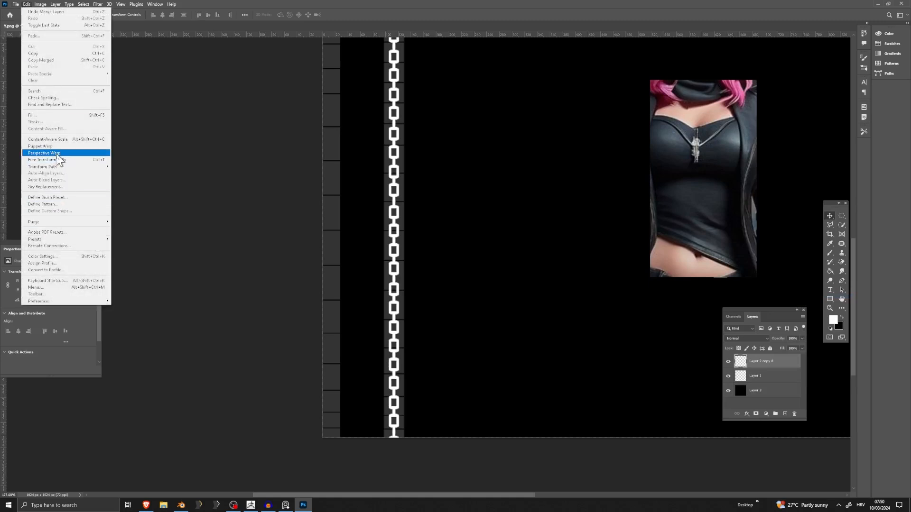
pyautogui.click(61, 160)
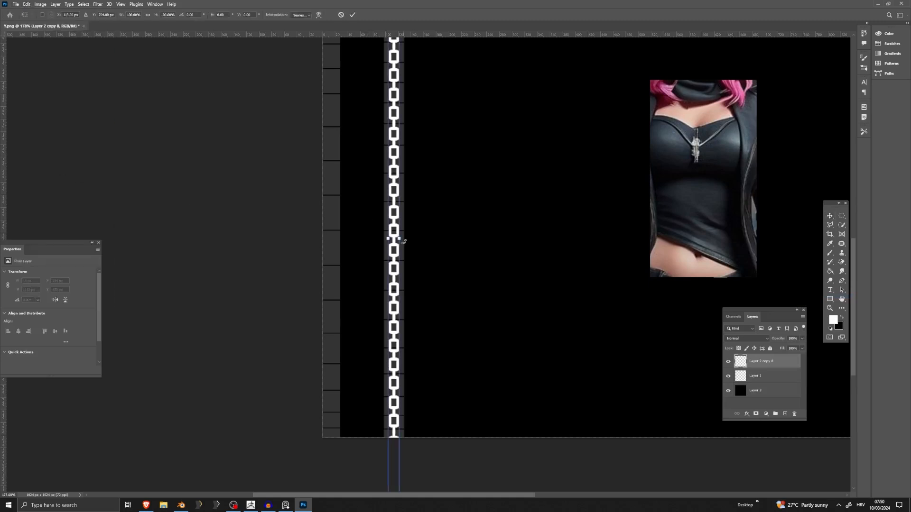
pyautogui.moveTo(401, 240); pyautogui.dragTo(407, 241)
pyautogui.scroll(5, 399, 190)
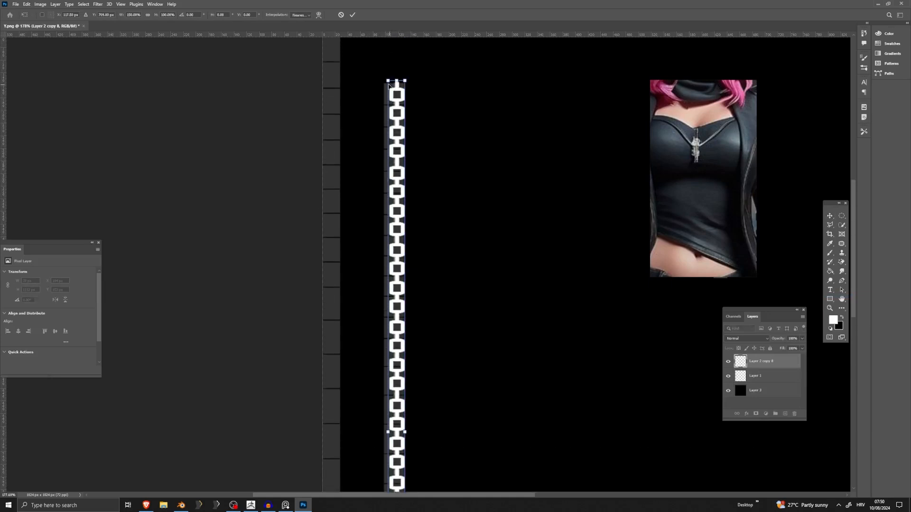
pyautogui.moveTo(389, 81); pyautogui.dragTo(397, 99)
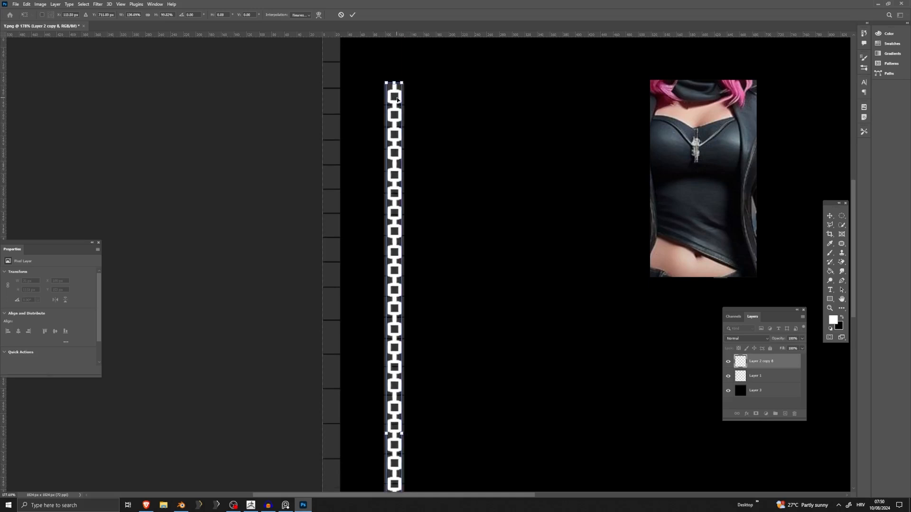
pyautogui.press('Return')
# Duplicate the widened chain and align the copy with the UV strip along the canvas's left edge.
pyautogui.keyDown('alt'); pyautogui.scroll(-4, 403, 160); pyautogui.keyUp('alt')
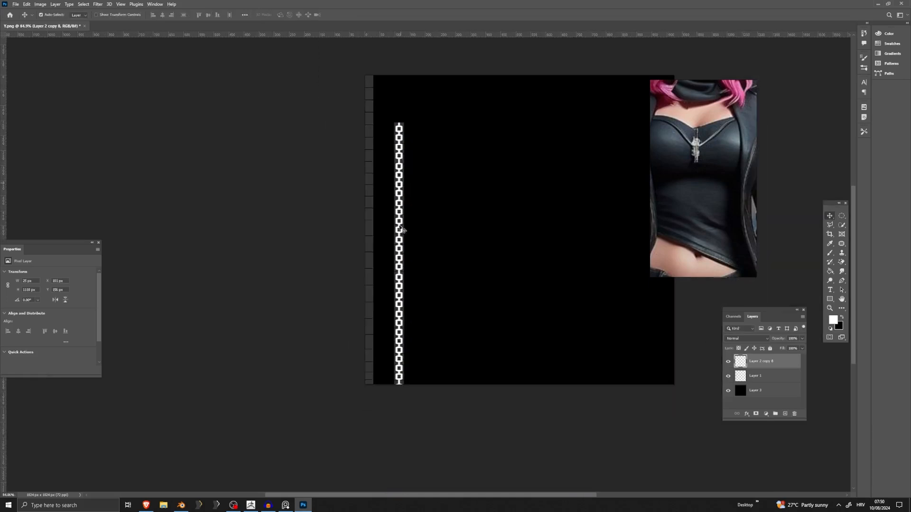
pyautogui.keyDown('alt'); pyautogui.scroll(2, 392, 296); pyautogui.keyUp('alt')
pyautogui.keyDown('alt'); pyautogui.scroll(1, 390, 292); pyautogui.keyUp('alt')
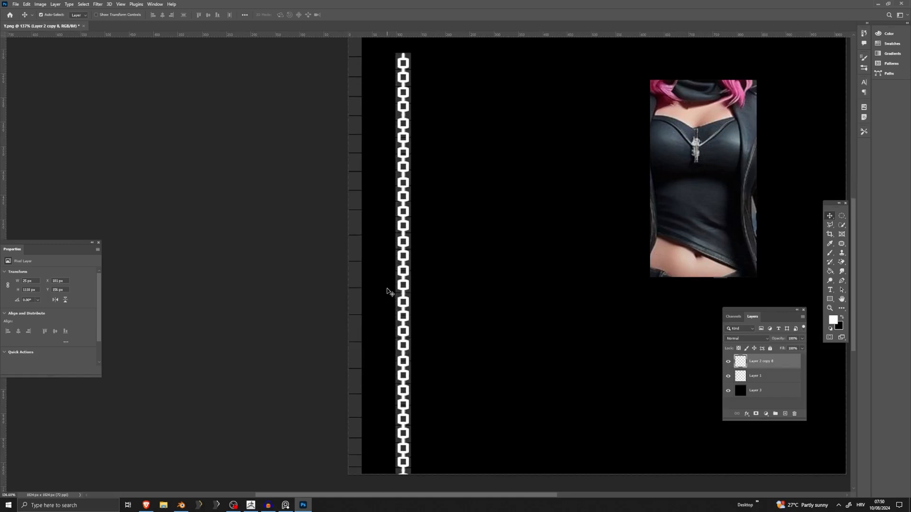
pyautogui.keyDown('alt'); pyautogui.moveTo(404, 286); pyautogui.dragTo(359, 279); pyautogui.keyUp('alt')
pyautogui.scroll(4, 360, 279)
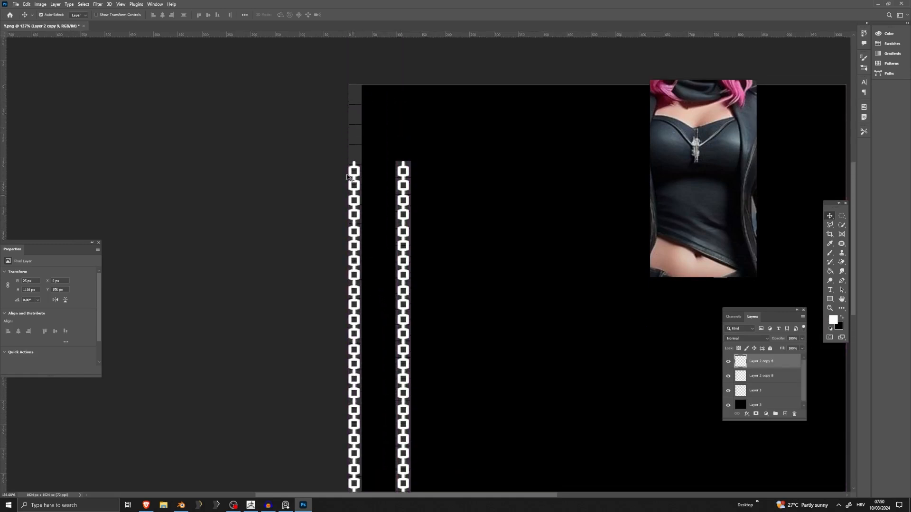
pyautogui.keyDown('alt'); pyautogui.scroll(6, 360, 184); pyautogui.keyUp('alt')
pyautogui.moveTo(360, 162); pyautogui.dragTo(332, 129)
# Place another copy of the chain above the left one, filling the uncovered upper part of that strip.
pyautogui.keyDown('alt'); pyautogui.scroll(3, 360, 157); pyautogui.keyUp('alt')
pyautogui.keyDown('alt'); pyautogui.scroll(3, 354, 144); pyautogui.keyUp('alt')
pyautogui.keyDown('alt'); pyautogui.scroll(-10, 332, 129); pyautogui.keyUp('alt')
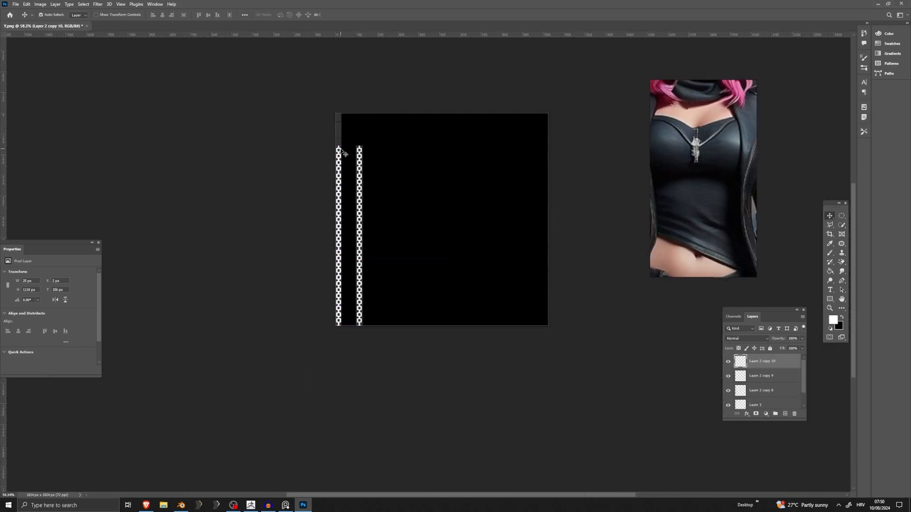
pyautogui.moveTo(342, 153)
pyautogui.keyDown('alt'); pyautogui.mouseDown()
pyautogui.moveTo(340, 22)
pyautogui.moveTo(336, 138)
pyautogui.mouseUp(); pyautogui.keyUp('alt')
pyautogui.keyDown('alt'); pyautogui.scroll(3, 333, 348); pyautogui.keyUp('alt')
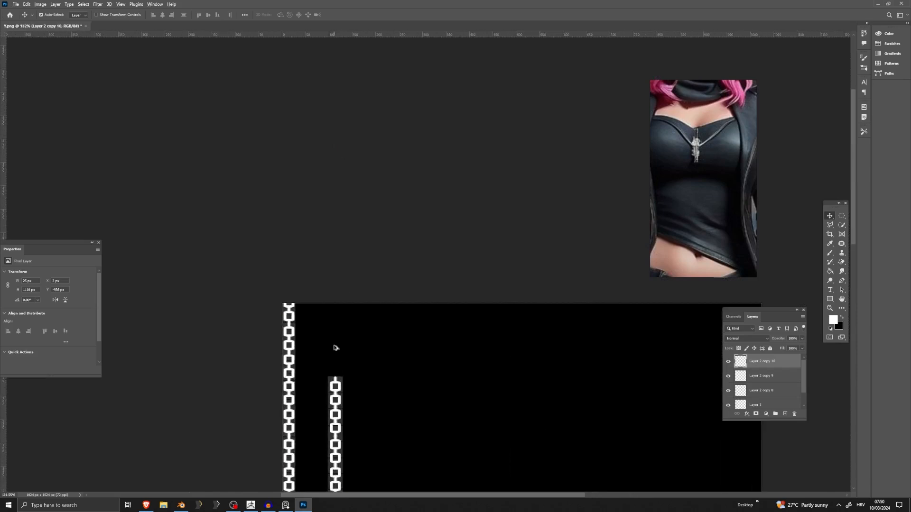
# Merge the chain layers into one and remove the UV layout and black background layers, leaving transparency behind the chains.
pyautogui.keyDown('alt'); pyautogui.scroll(-3, 335, 346); pyautogui.keyUp('alt')
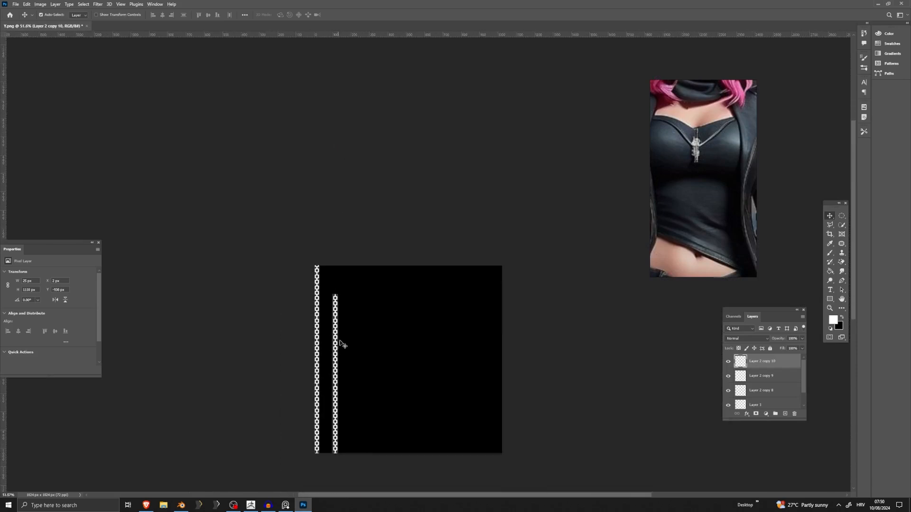
pyautogui.rightClick(764, 390)
pyautogui.click(798, 298)
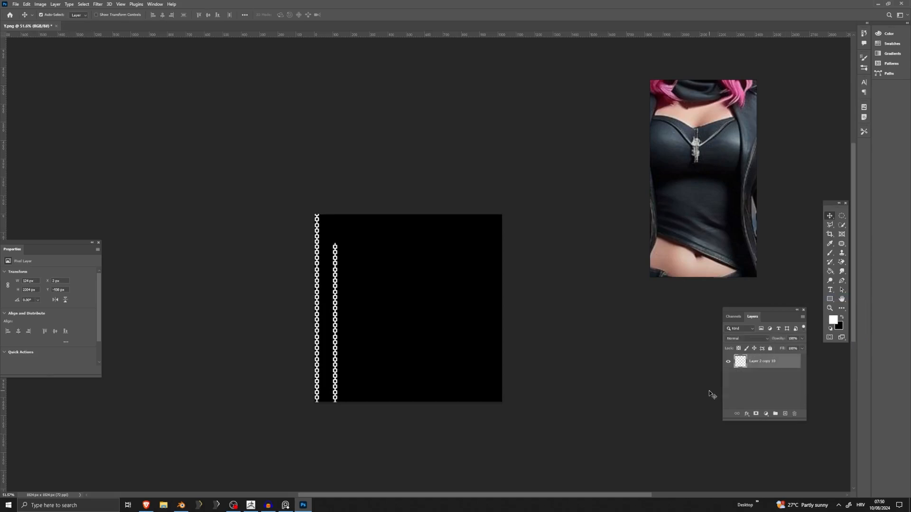
pyautogui.keyDown('alt'); pyautogui.scroll(10, 332, 326); pyautogui.keyUp('alt')
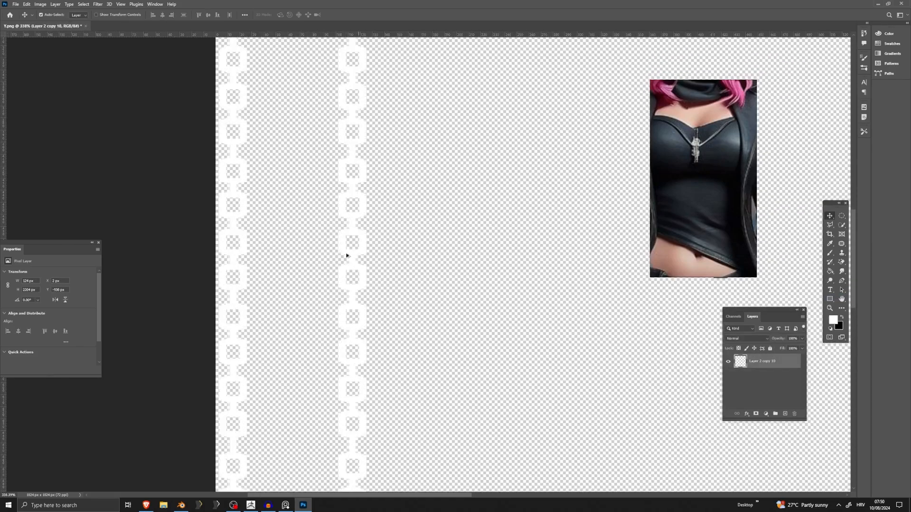
pyautogui.keyDown('alt'); pyautogui.scroll(-8, 353, 259); pyautogui.keyUp('alt')
# Add a Stroke layer style to the merged chain layer.
pyautogui.rightClick(748, 365)
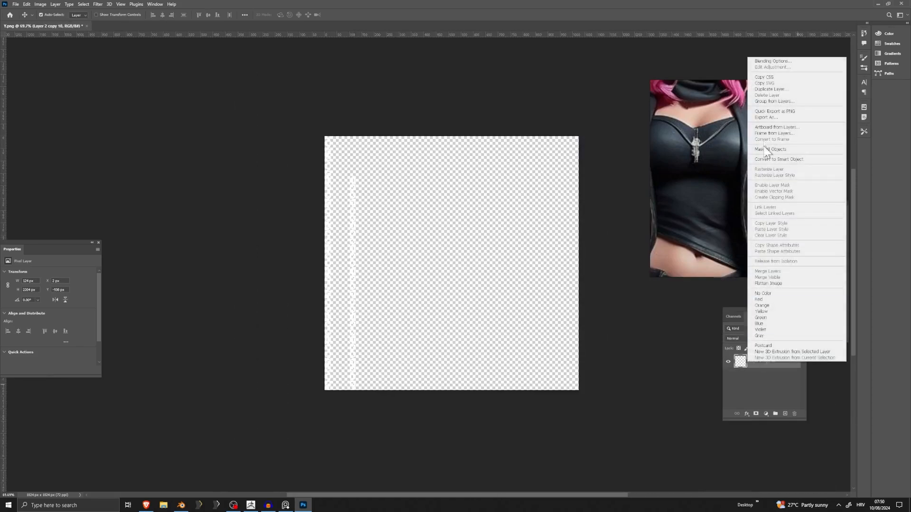
pyautogui.click(770, 61)
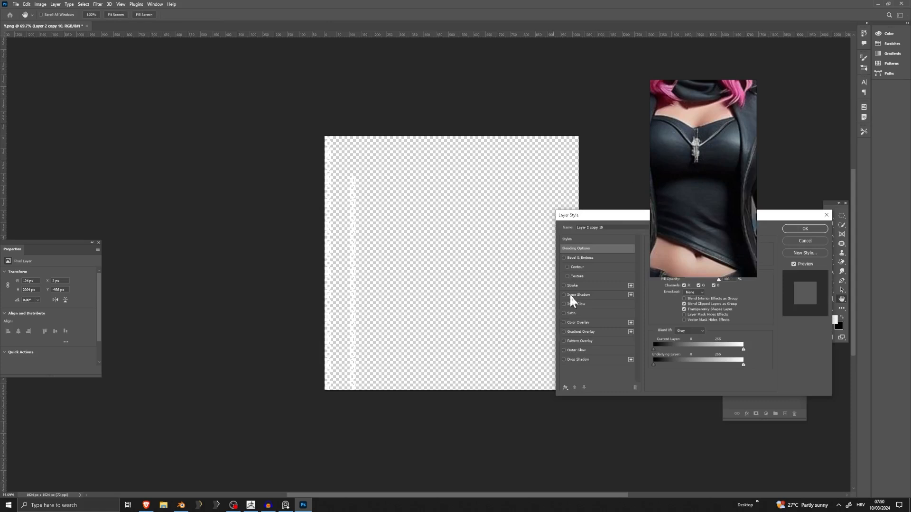
pyautogui.click(571, 285)
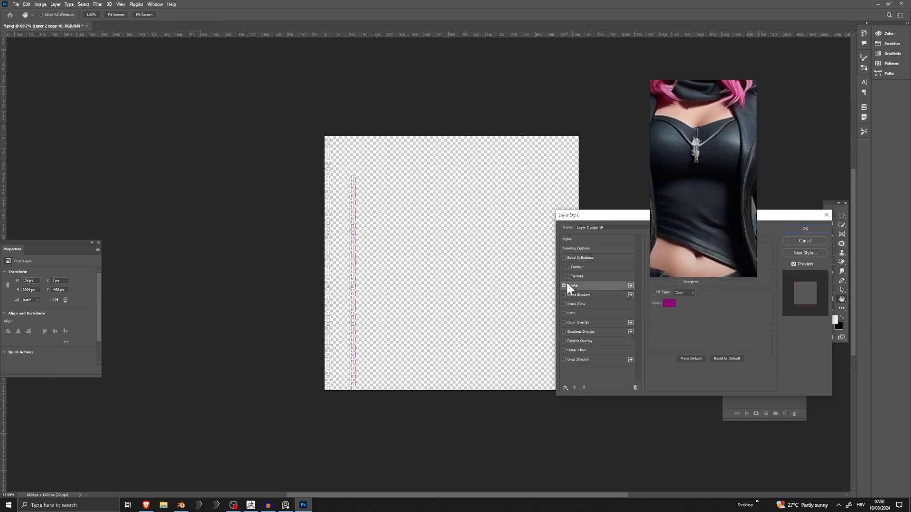
# Set the stroke color to neutral gray #585858.
pyautogui.click(674, 304)
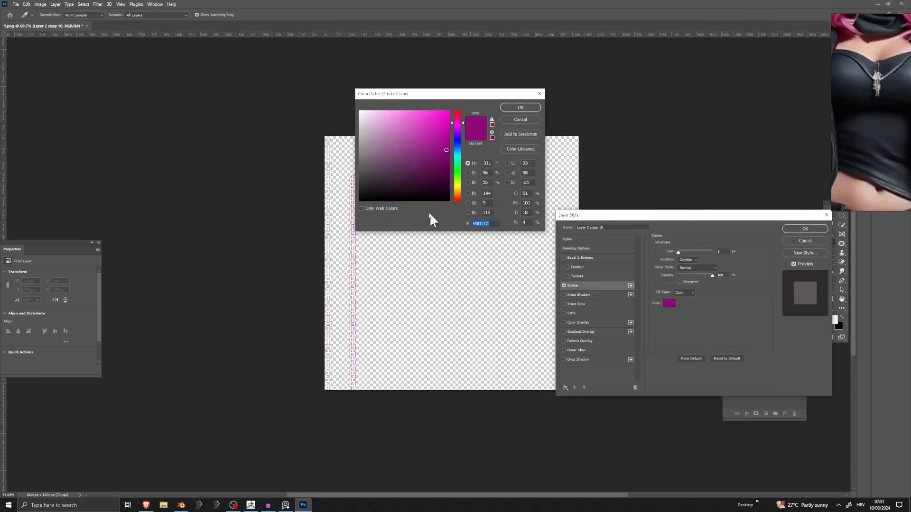
pyautogui.click(358, 175)
pyautogui.moveTo(360, 172); pyautogui.dragTo(359, 169)
pyautogui.moveTo(527, 98); pyautogui.dragTo(526, 100)
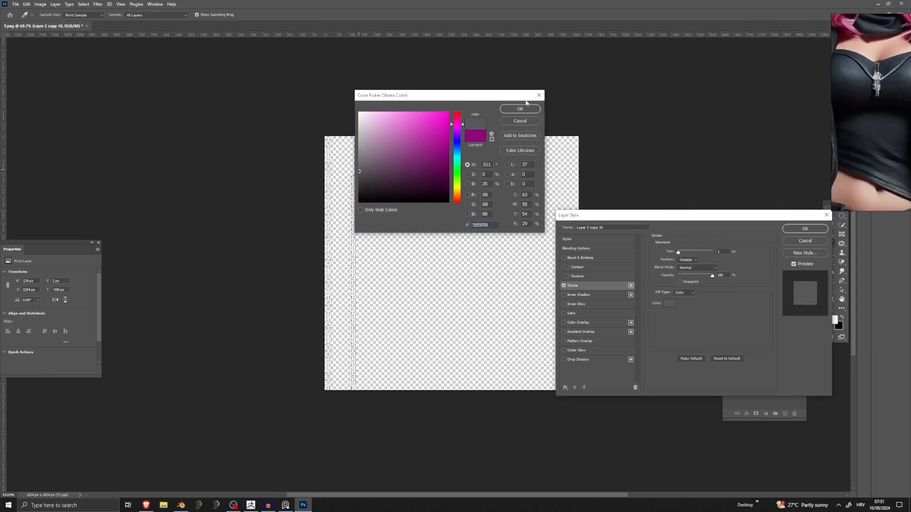
pyautogui.click(521, 109)
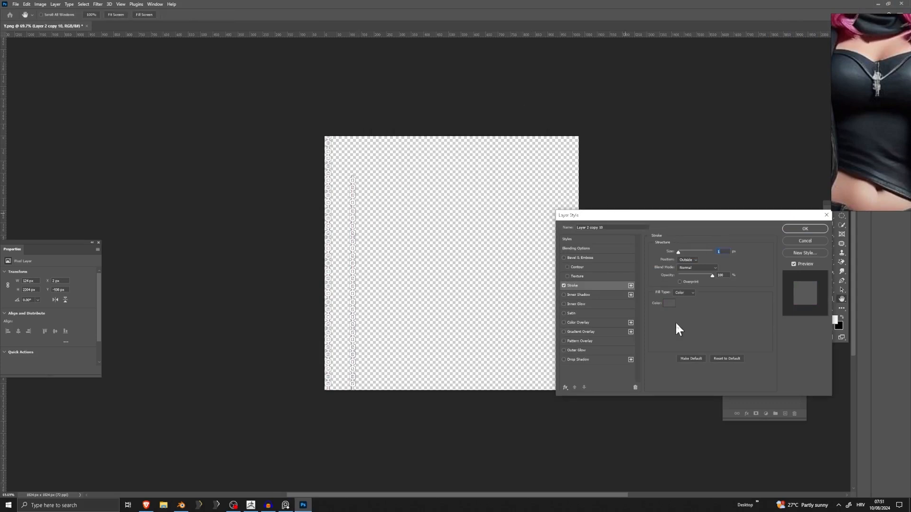
# Apply the gray stroke style to the chain layer and inspect the outlined links on the canvas.
pyautogui.click(806, 228)
pyautogui.keyDown('alt'); pyautogui.scroll(8, 327, 252); pyautogui.keyUp('alt')
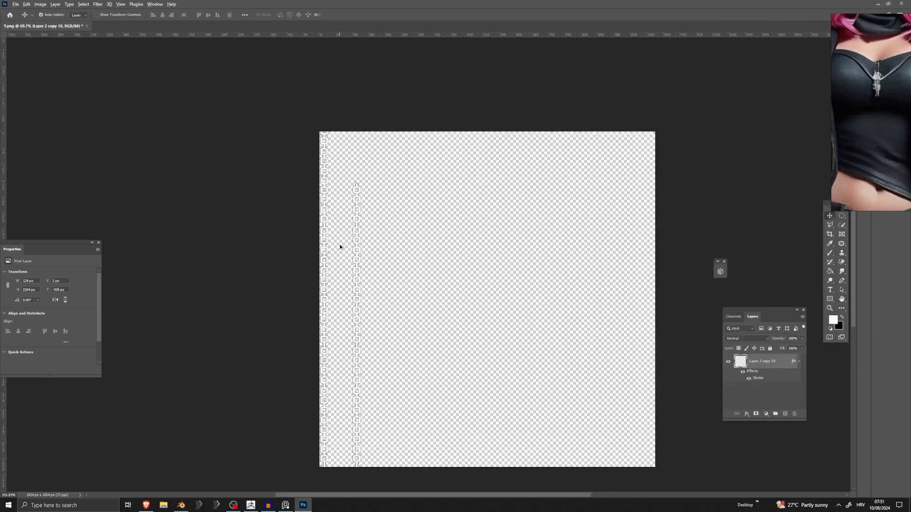
pyautogui.keyDown('alt'); pyautogui.scroll(-8, 366, 249); pyautogui.keyUp('alt')
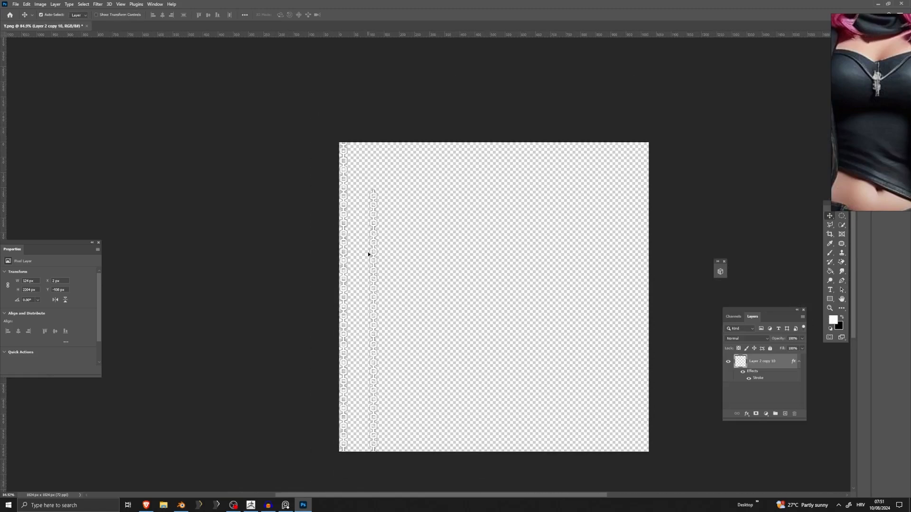
# Export the chain texture as a PNG named NecklacePNG in the desktop folder.
pyautogui.click(27, 4)
pyautogui.moveTo(17, 4)
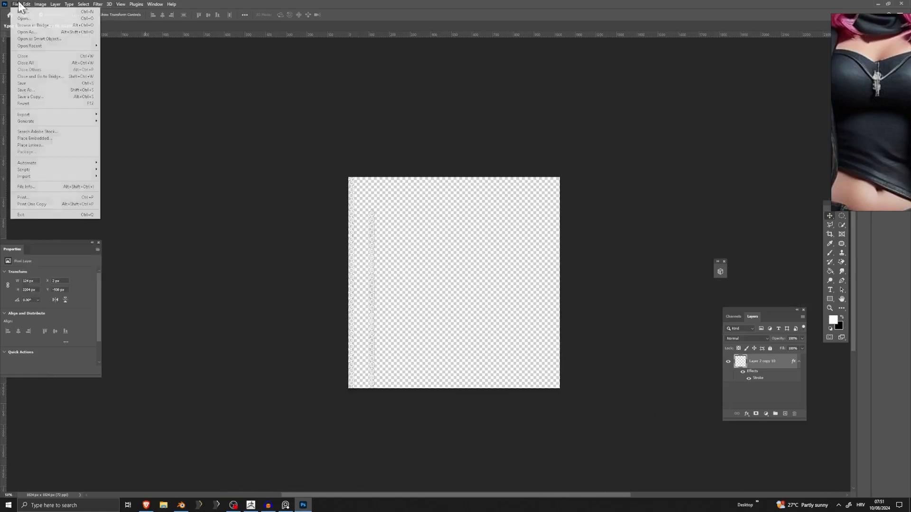
pyautogui.moveTo(23, 114)
pyautogui.click(121, 114)
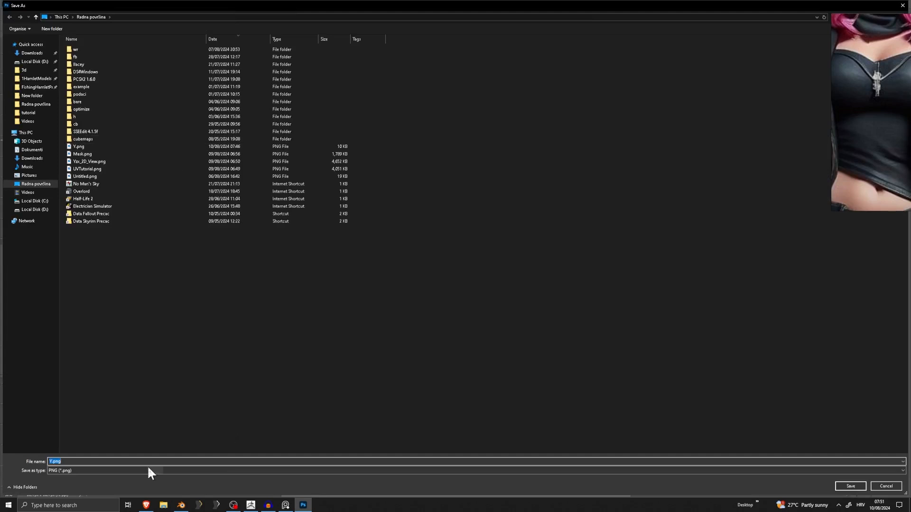
pyautogui.write('Nec')
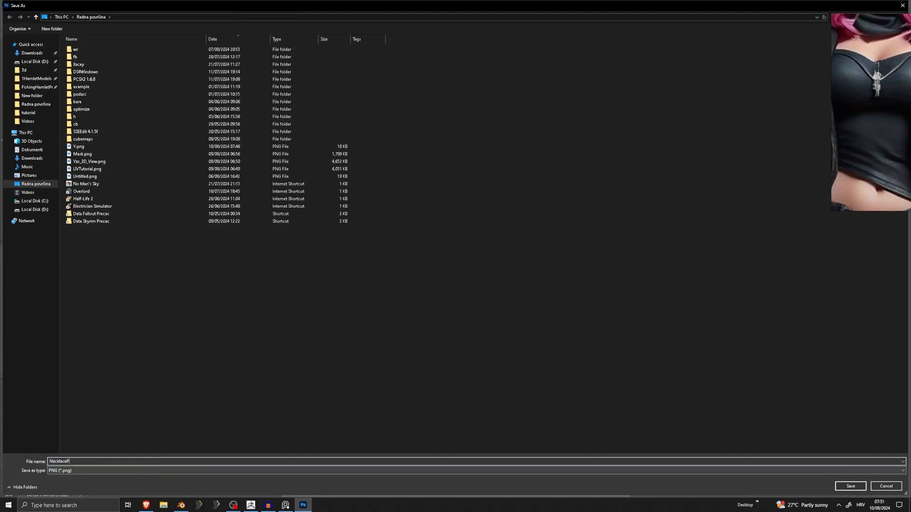
pyautogui.write('klaceP')
pyautogui.press('Return')
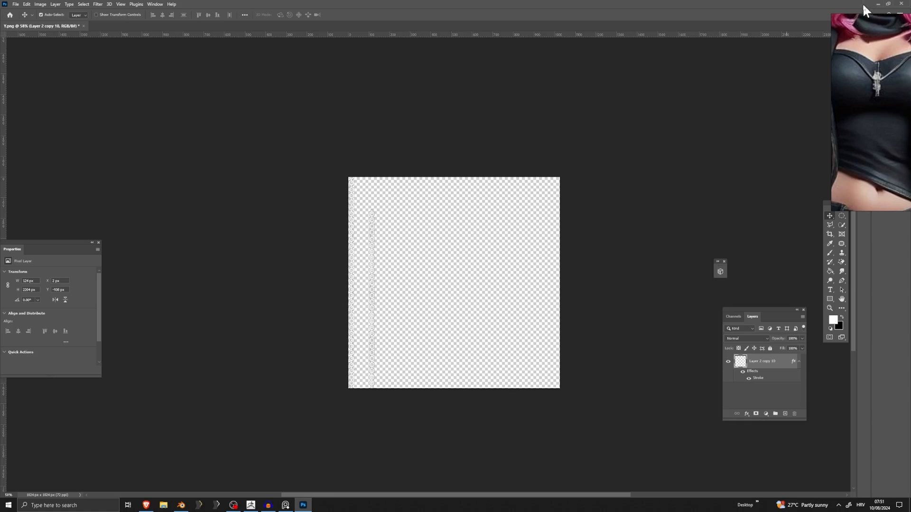
# Switch to Blender, leave the necklace in Object Mode and open the Shading workspace.
pyautogui.click(876, 3)
pyautogui.click(297, 264)
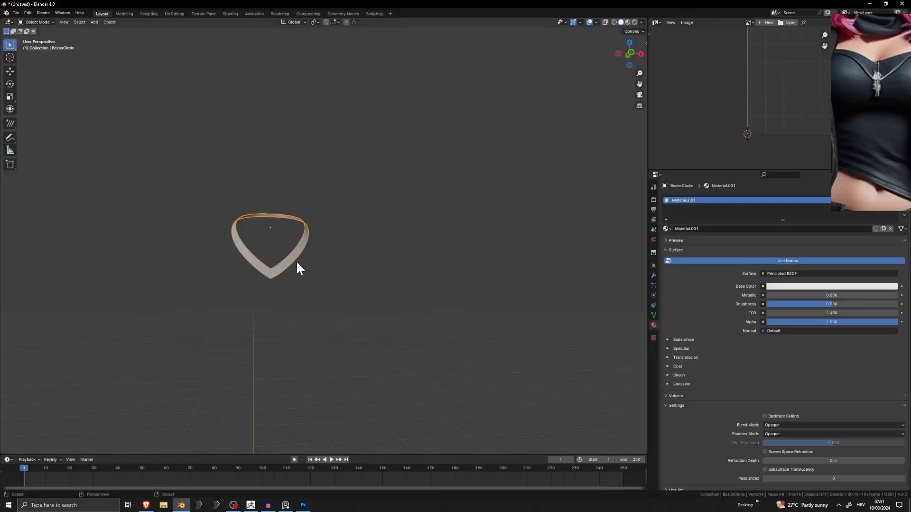
pyautogui.press('Tab')
pyautogui.scroll(-1, 447, 262)
pyautogui.moveTo(377, 276)
pyautogui.keyDown('shift'); pyautogui.mouseDown(button='middle')
pyautogui.moveTo(448, 263)
pyautogui.moveTo(368, 267)
pyautogui.mouseUp(button='middle'); pyautogui.keyUp('shift')
pyautogui.press('Tab')
pyautogui.click(436, 268)
pyautogui.scroll(3, 437, 268)
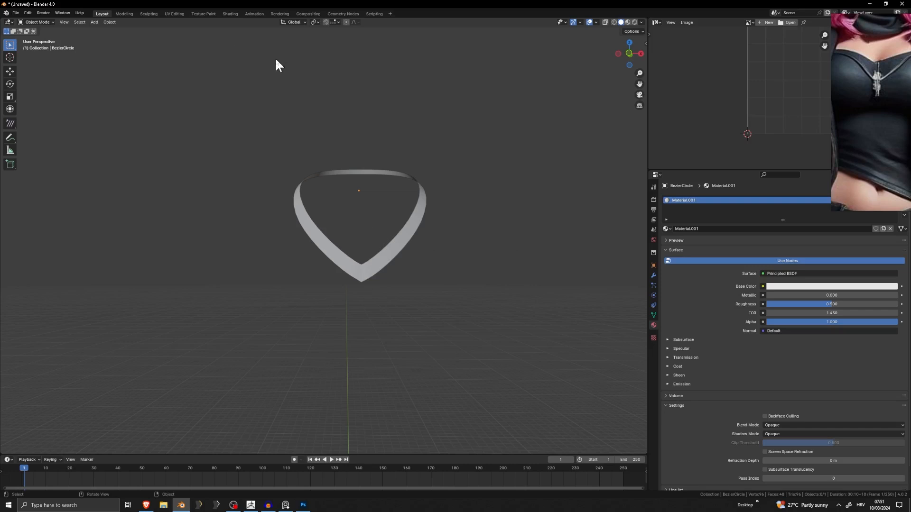
pyautogui.click(231, 14)
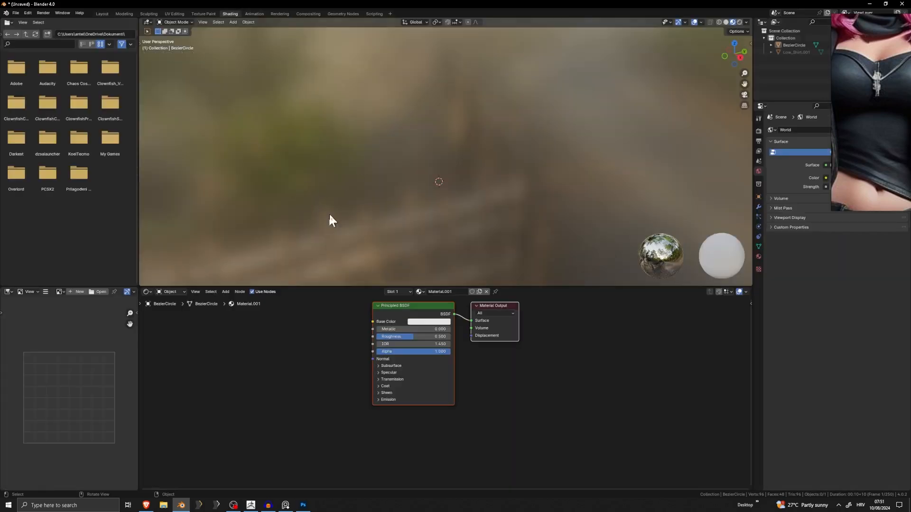
pyautogui.scroll(-1, 392, 318)
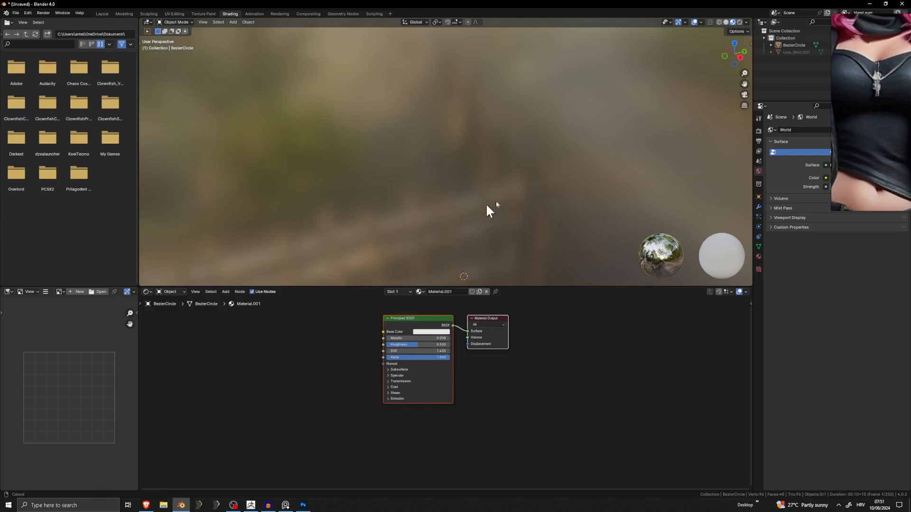
# Select the necklace object from the Modeling workspace, then return to its material nodes in the Shading workspace.
pyautogui.click(129, 14)
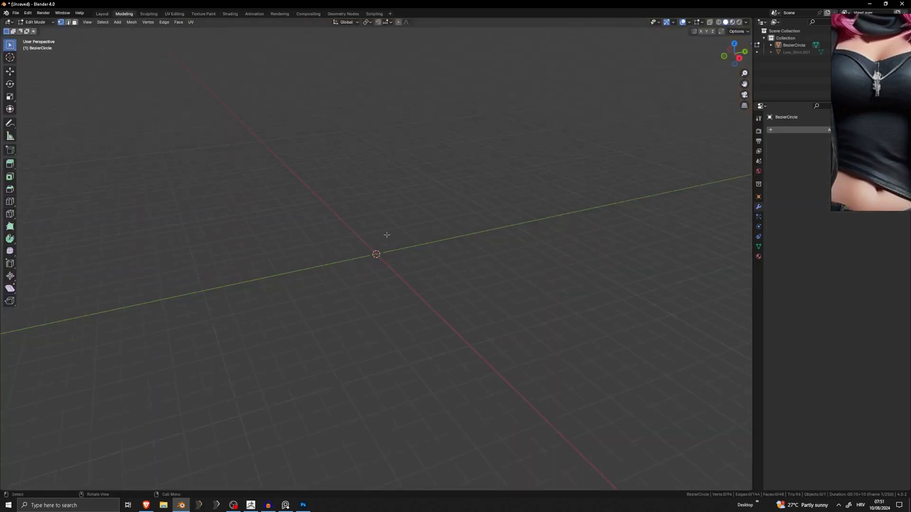
pyautogui.keyDown('shift'); pyautogui.moveTo(386, 235); pyautogui.dragTo(389, 383, button='middle'); pyautogui.keyUp('shift')
pyautogui.press('Tab')
pyautogui.click(383, 145)
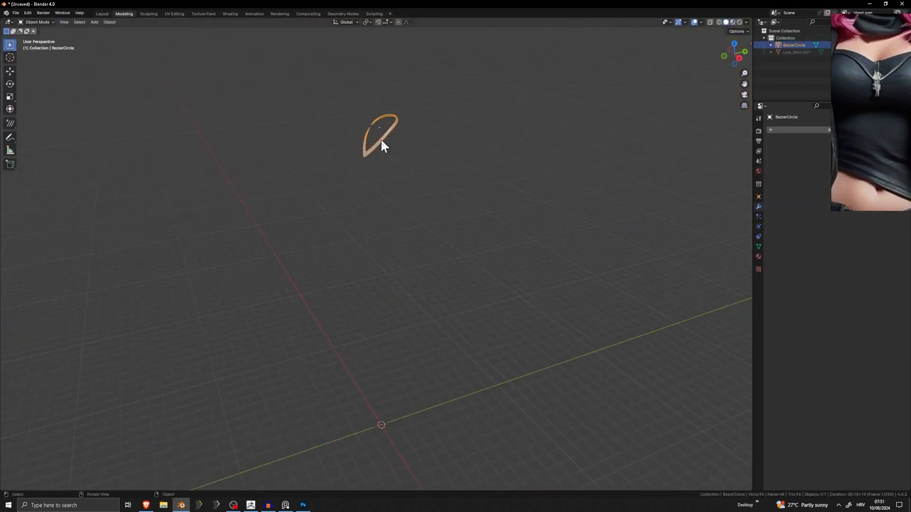
pyautogui.click(230, 14)
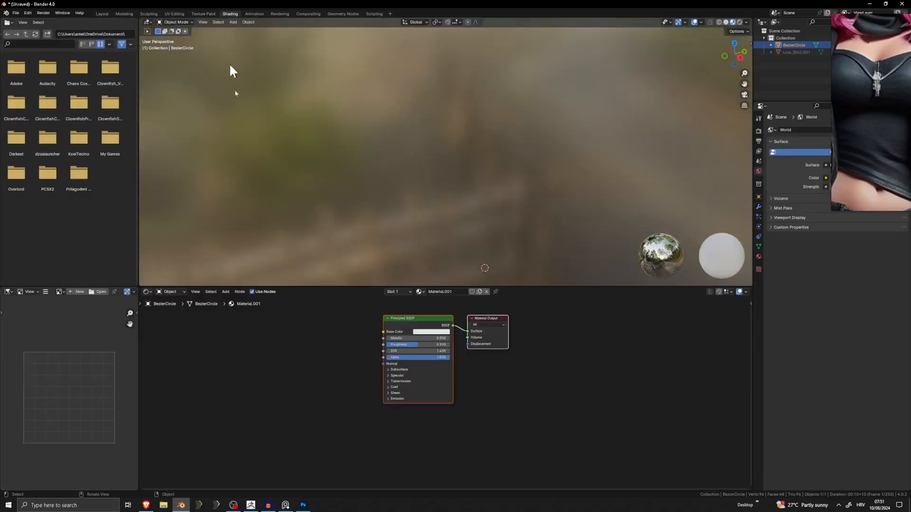
pyautogui.click(329, 440)
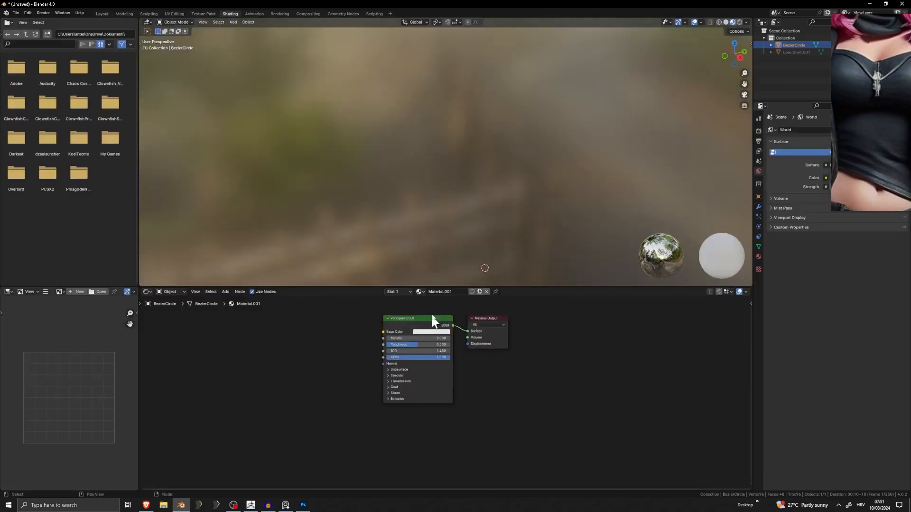
# Try to add NecklacePNG from File Explorer's recent files to the necklace's material node graph.
pyautogui.click(163, 505)
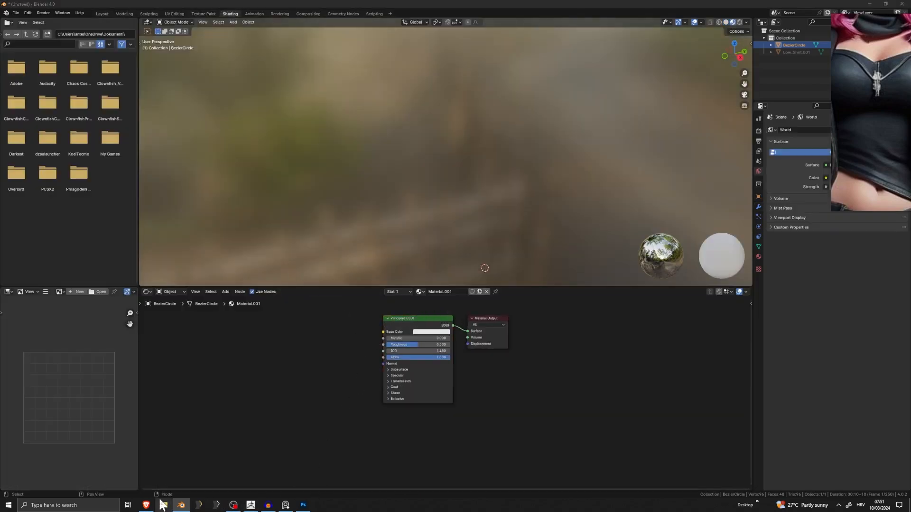
pyautogui.press('super+Down')
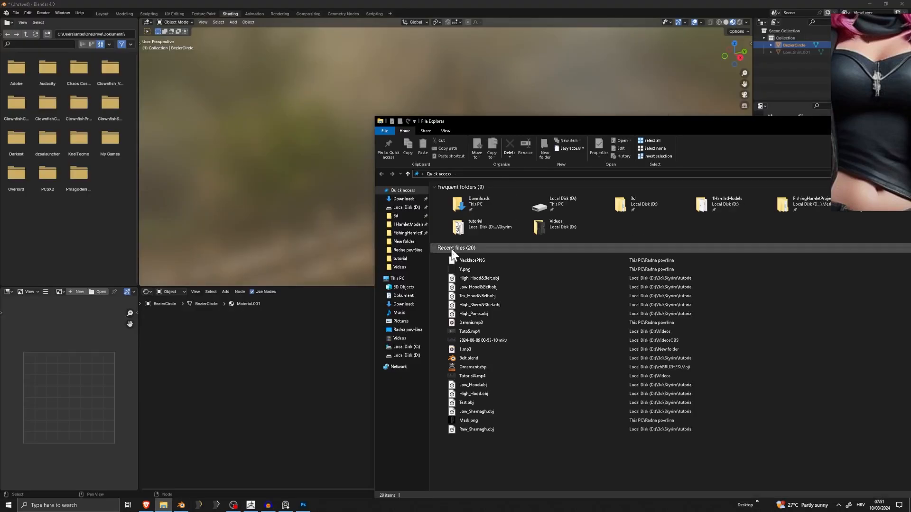
pyautogui.click(473, 260)
pyautogui.moveTo(473, 260); pyautogui.dragTo(300, 375)
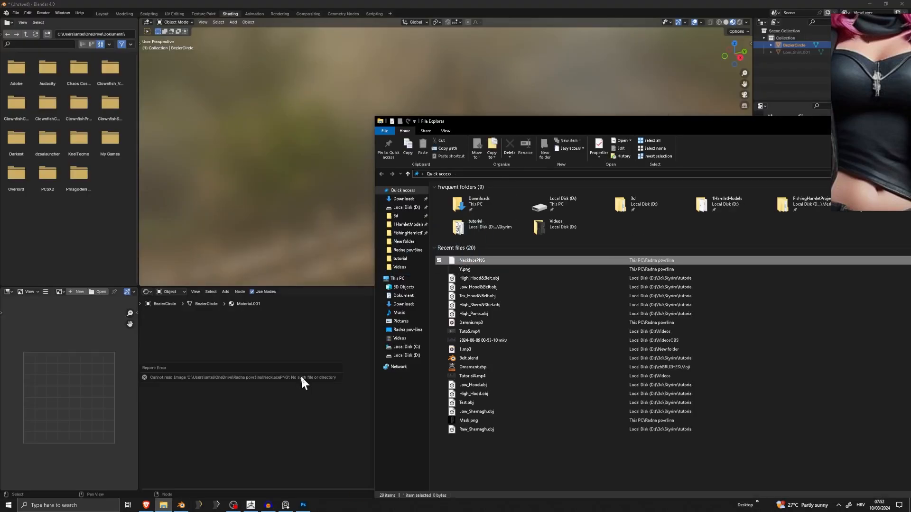
pyautogui.moveTo(492, 260); pyautogui.dragTo(317, 366)
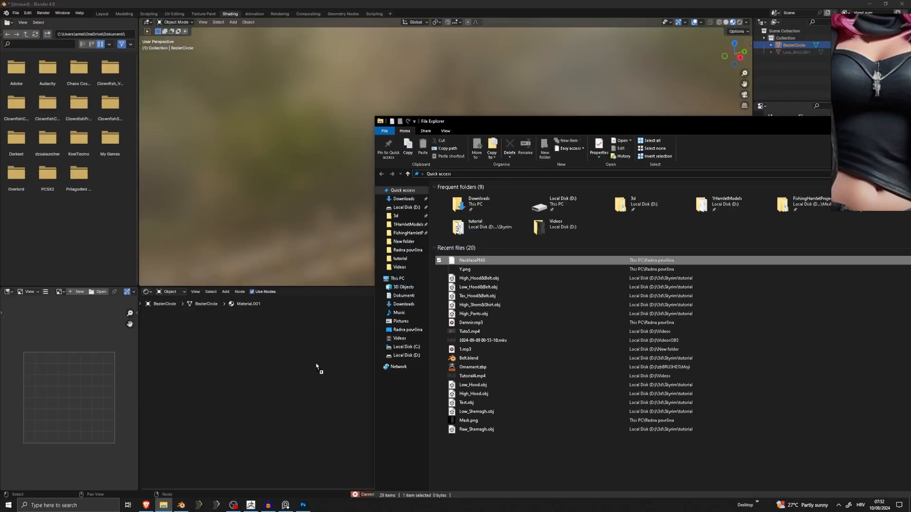
# Add NecklacePNG.png from the desktop folder as an image texture node and connect its Color to the Principled BSDF's Base Color.
pyautogui.moveTo(466, 286); pyautogui.dragTo(482, 259)
pyautogui.click(398, 395)
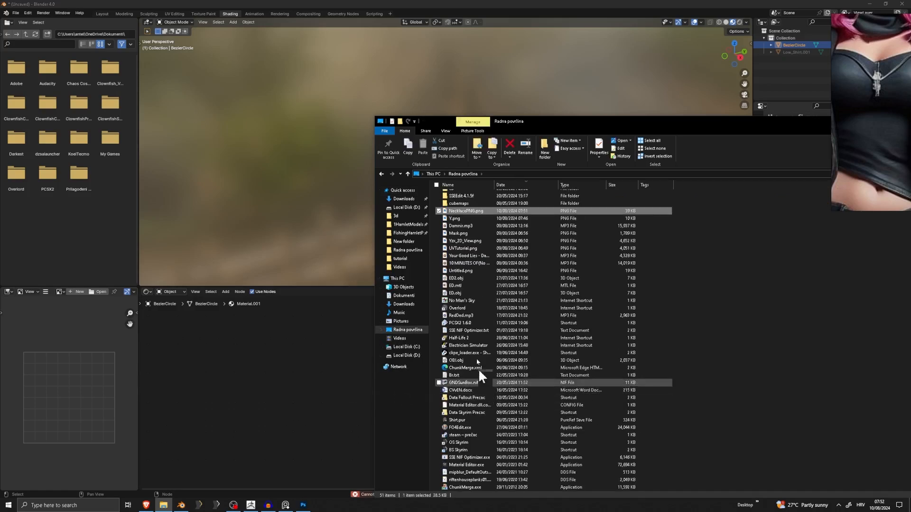
pyautogui.moveTo(303, 363); pyautogui.dragTo(306, 364)
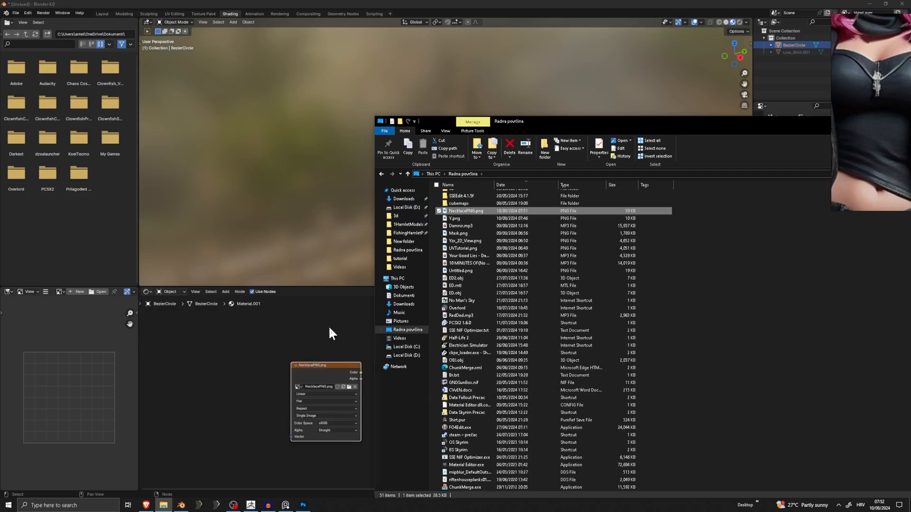
pyautogui.moveTo(361, 372); pyautogui.dragTo(330, 332)
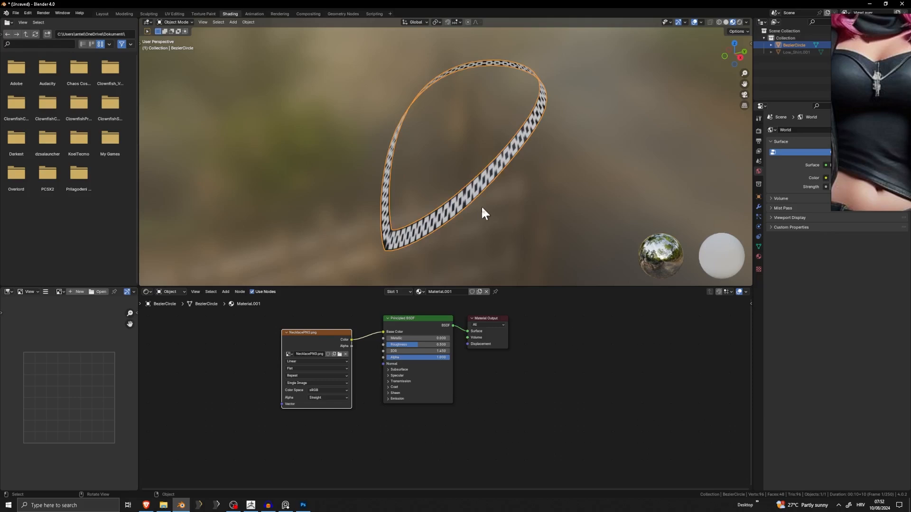
# Connect the image texture's Alpha output to the Alpha input of the Principled BSDF.
pyautogui.moveTo(482, 206); pyautogui.dragTo(540, 206, button='middle')
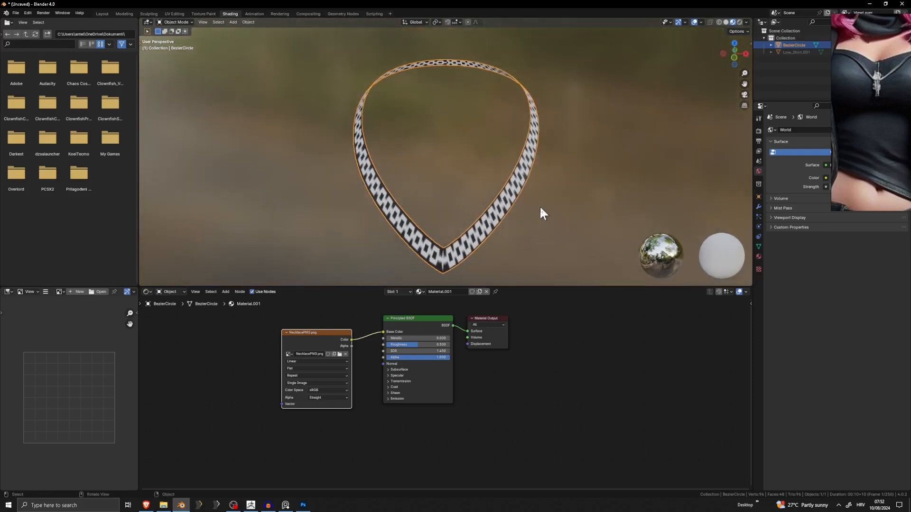
pyautogui.scroll(5, 538, 205)
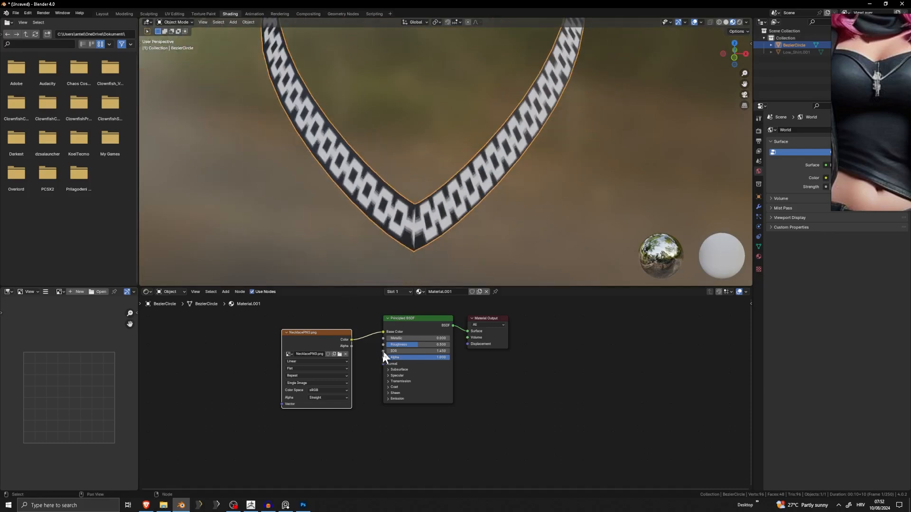
pyautogui.moveTo(411, 359)
pyautogui.mouseDown()
pyautogui.moveTo(349, 359)
pyautogui.moveTo(412, 359)
pyautogui.mouseUp()
pyautogui.moveTo(352, 346); pyautogui.dragTo(387, 358)
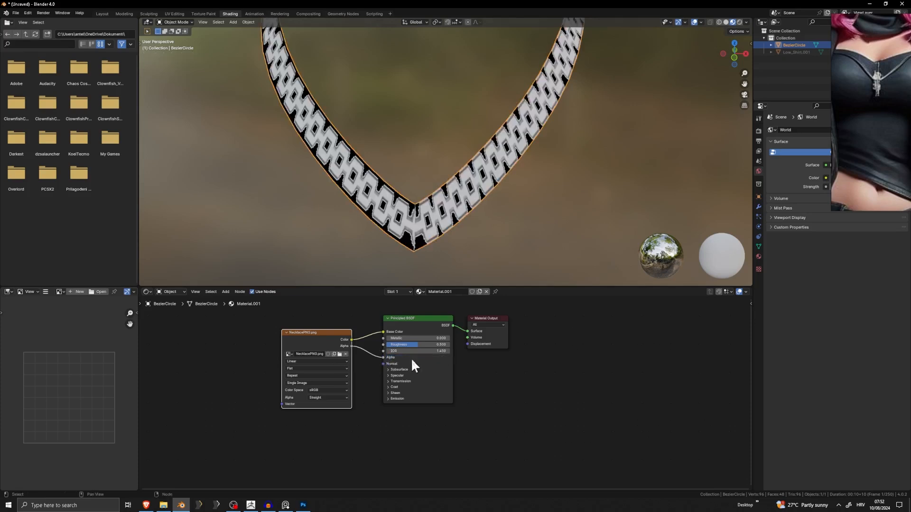
# Enter Edit Mode on the necklace and replace the Outliner with a taller UV Editor.
pyautogui.scroll(-3, 438, 240)
pyautogui.moveTo(438, 240); pyautogui.dragTo(542, 250, button='middle')
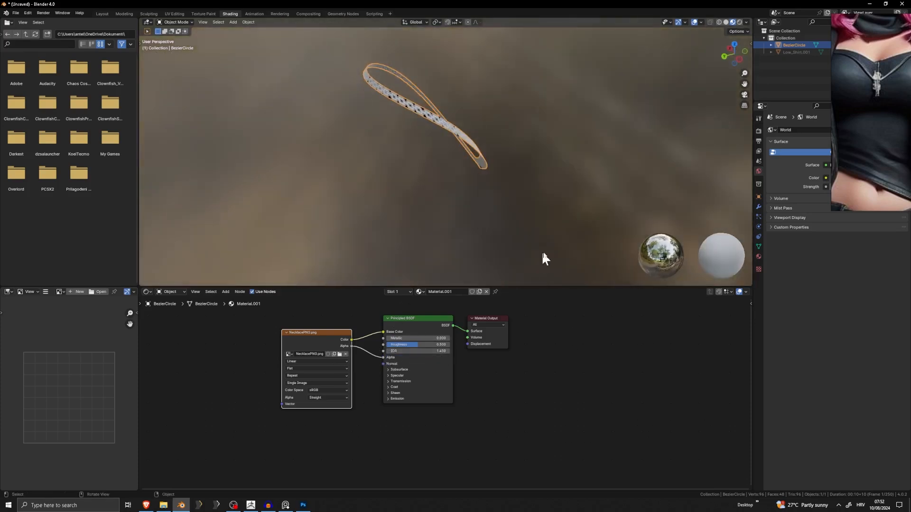
pyautogui.scroll(3, 474, 135)
pyautogui.moveTo(473, 135); pyautogui.dragTo(391, 130, button='middle')
pyautogui.scroll(1, 351, 151)
pyautogui.moveTo(354, 154); pyautogui.dragTo(435, 198, button='middle')
pyautogui.press('Tab')
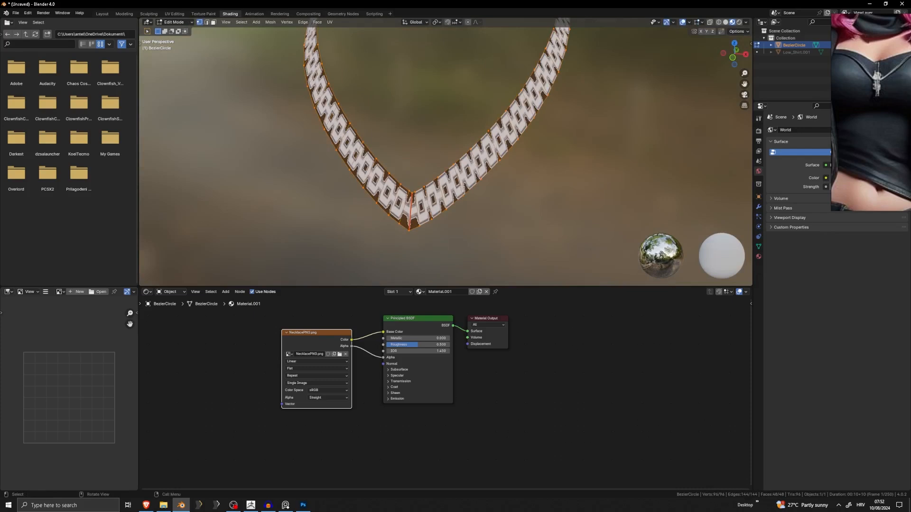
pyautogui.click(763, 22)
pyautogui.click(519, 55)
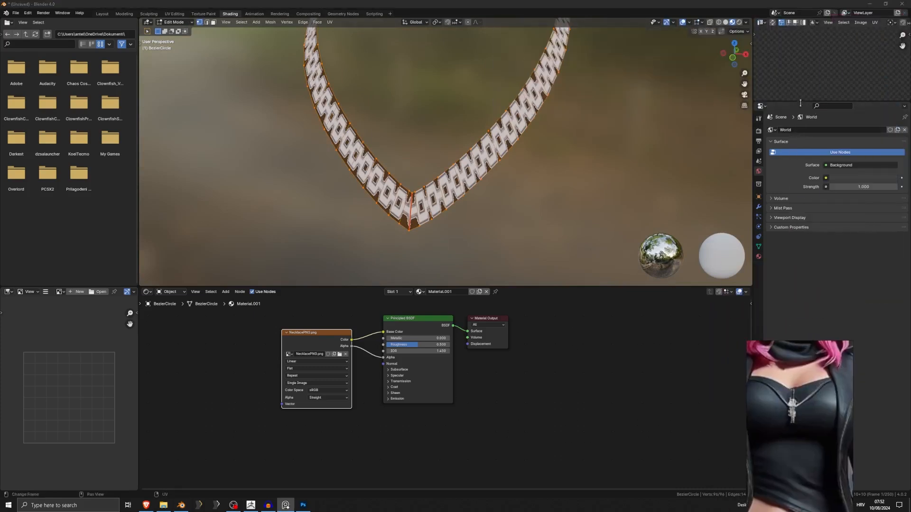
pyautogui.moveTo(800, 103); pyautogui.dragTo(801, 217)
# Scale the necklace's UV strips down along Y to lengthen the chain links, and check the result in Object Mode.
pyautogui.scroll(5, 806, 138)
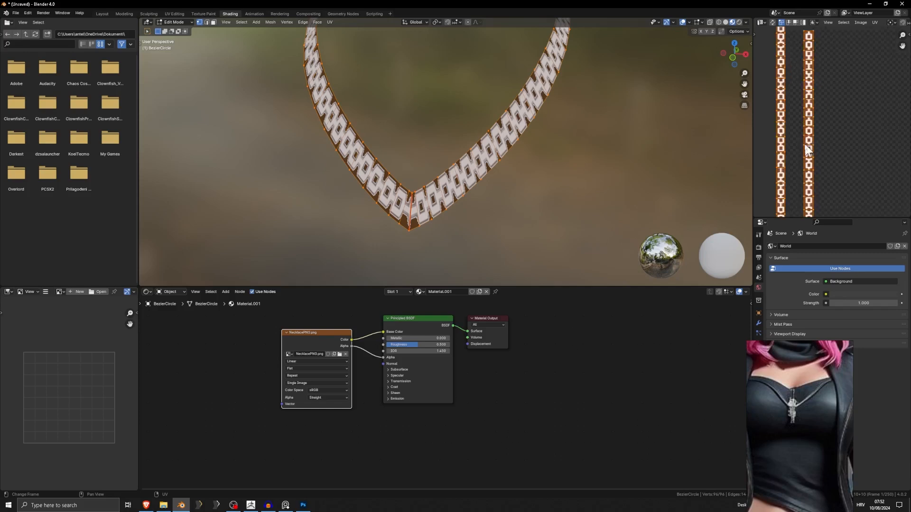
pyautogui.scroll(3, 808, 149)
pyautogui.press('s')
pyautogui.press('y')
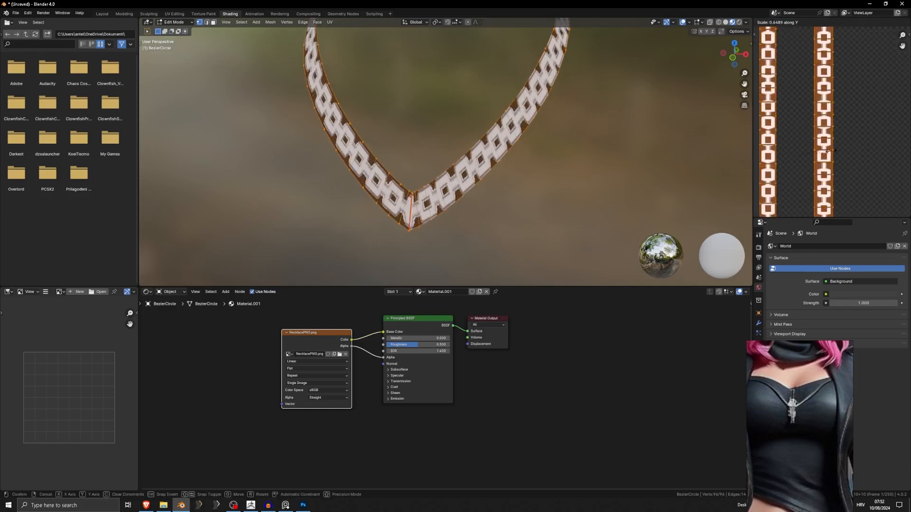
pyautogui.scroll(-4, 860, 121)
pyautogui.press('y')
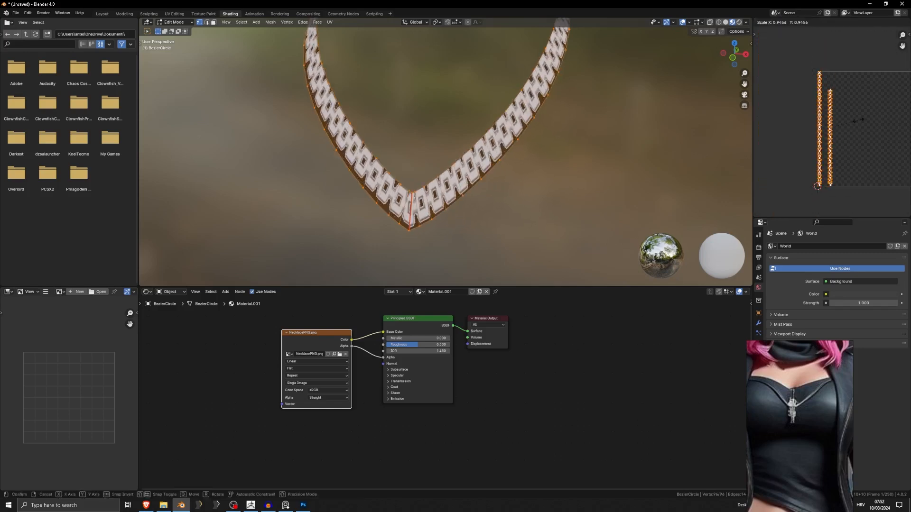
pyautogui.press('y')
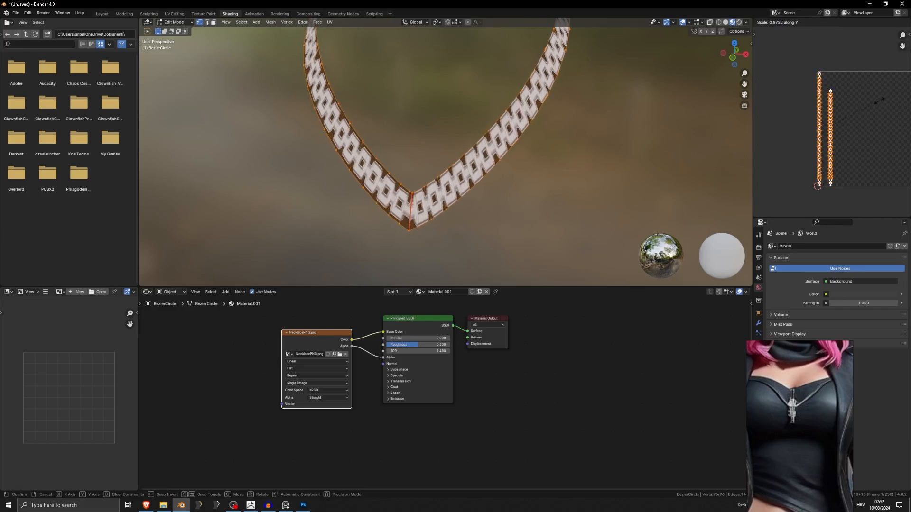
pyautogui.click(849, 127)
pyautogui.scroll(-4, 590, 156)
pyautogui.moveTo(591, 155); pyautogui.dragTo(620, 166, button='middle')
pyautogui.press('Tab')
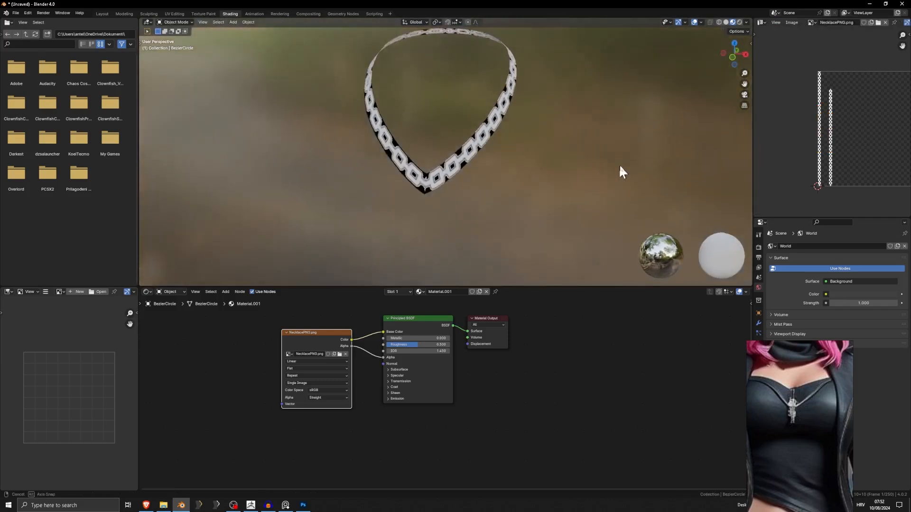
# Return to Edit Mode and undo the Y-axis scaling of the necklace's UV strips.
pyautogui.press('Tab')
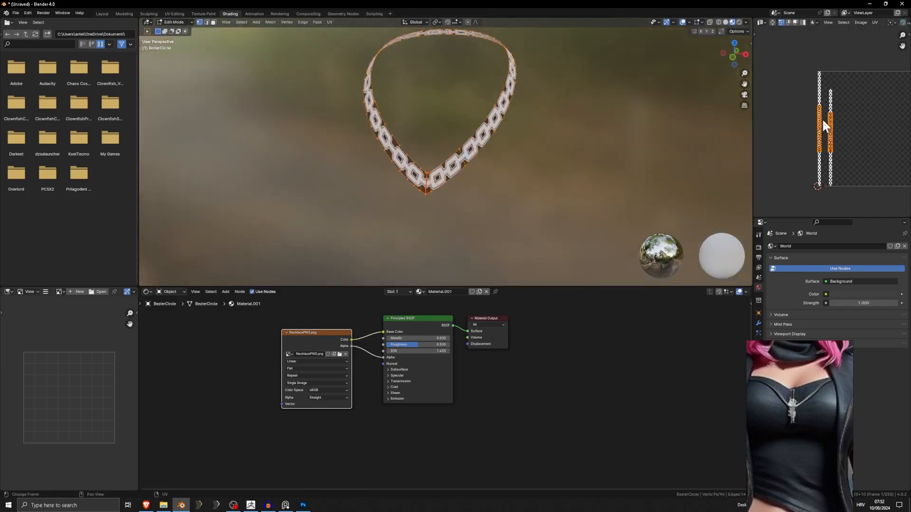
pyautogui.scroll(4, 828, 120)
pyautogui.press('Tab')
pyautogui.hotkey('ctrl', 'z')
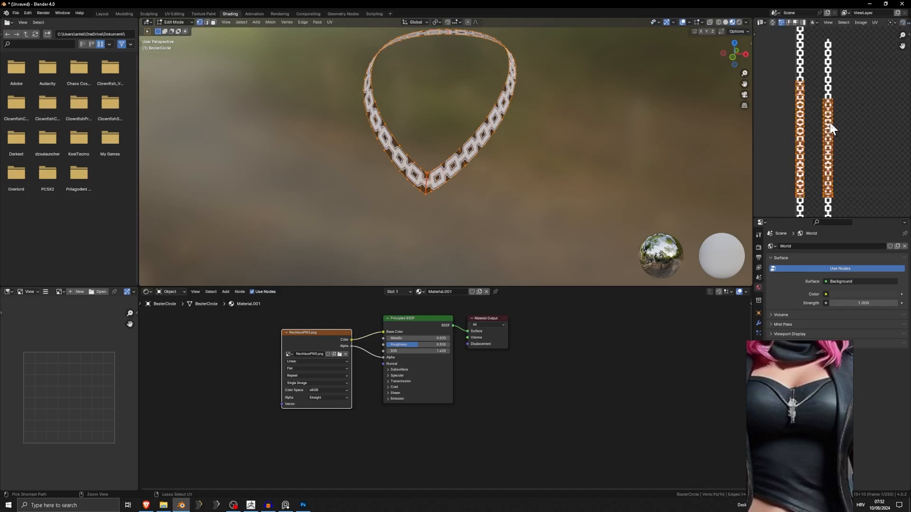
pyautogui.hotkey('ctrl', 'z')
# Scale both of the necklace's UV strips along X to adjust the chain's width.
pyautogui.scroll(4, 474, 167)
pyautogui.press('s')
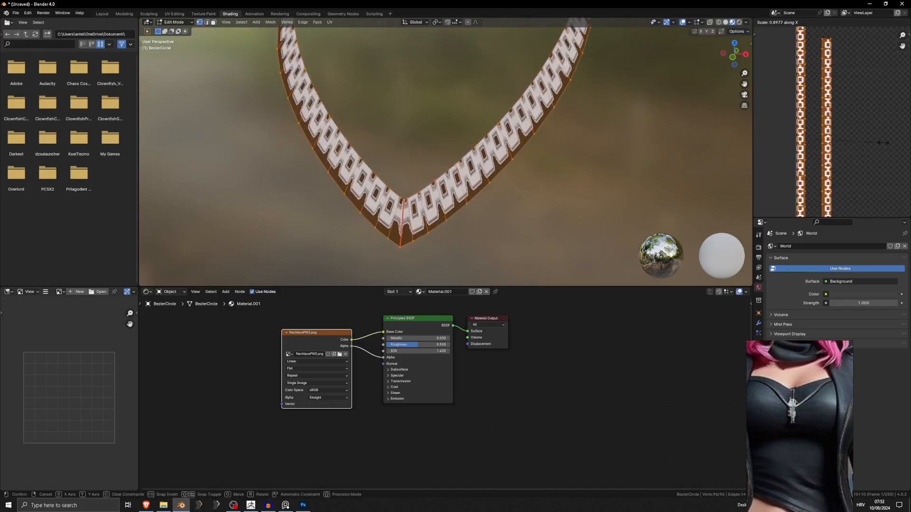
pyautogui.press('x')
pyautogui.click(879, 145)
pyautogui.scroll(-2, 863, 144)
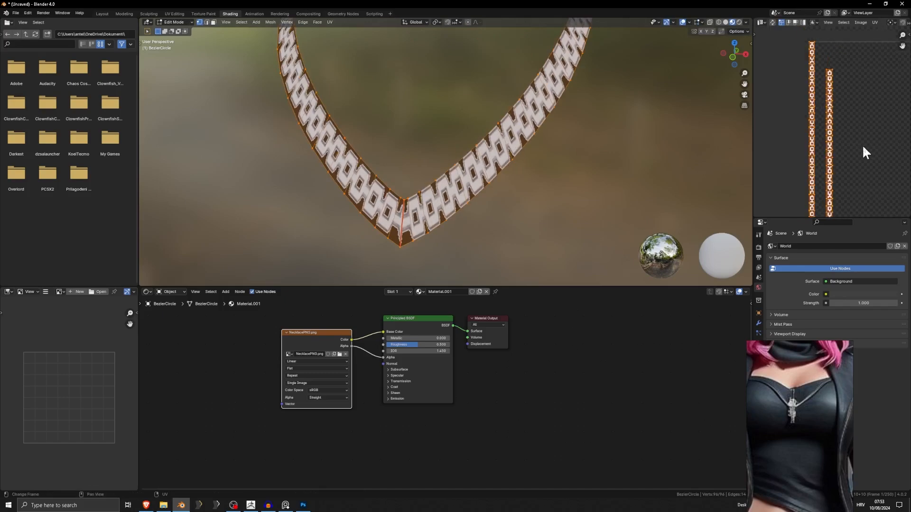
# Select only the shorter UV strip and widen it along X so the chain links look narrower on that half of the necklace.
pyautogui.click(866, 135)
pyautogui.moveTo(847, 137); pyautogui.dragTo(816, 118, button='middle')
pyautogui.scroll(-2, 817, 114)
pyautogui.moveTo(830, 63); pyautogui.dragTo(805, 200)
pyautogui.press('s')
pyautogui.press('x')
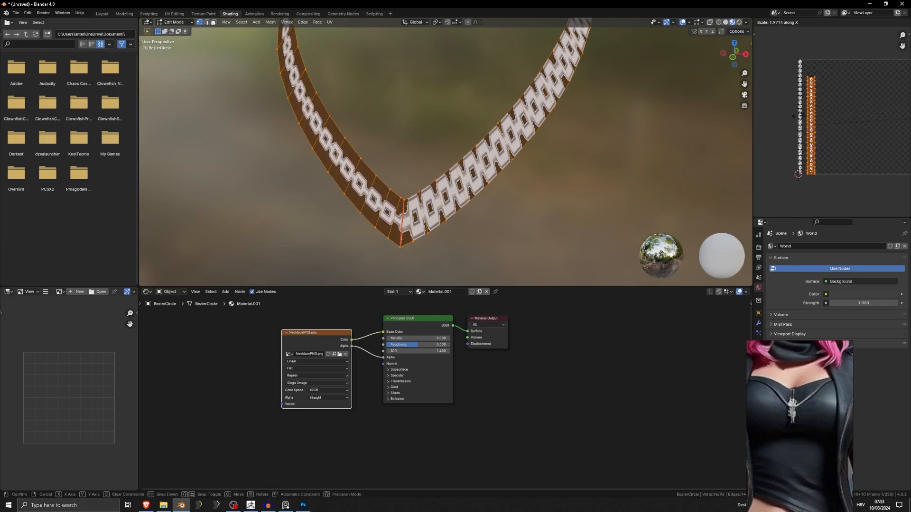
pyautogui.click(799, 121)
pyautogui.press('s')
pyautogui.press('x')
pyautogui.click(847, 112)
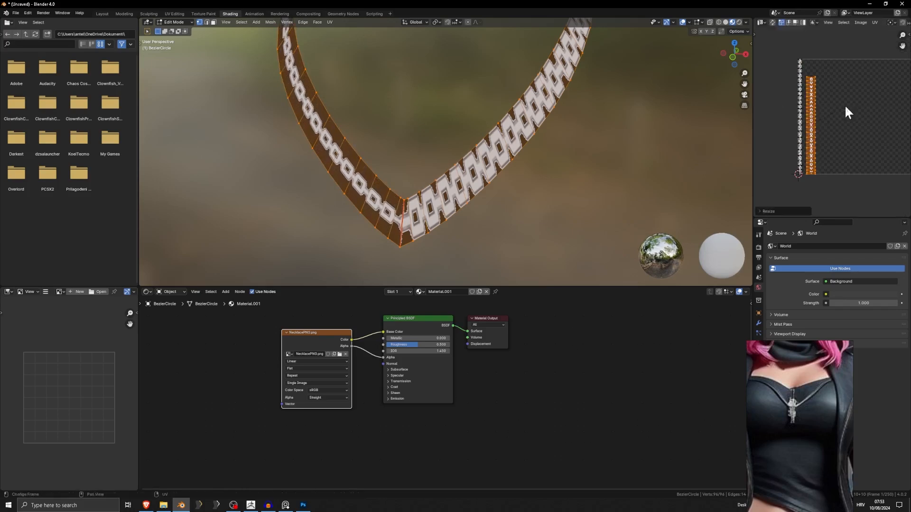
# Select the longer UV strip and scale it along X by about 3.2 to match the chain width of the other half.
pyautogui.click(798, 76)
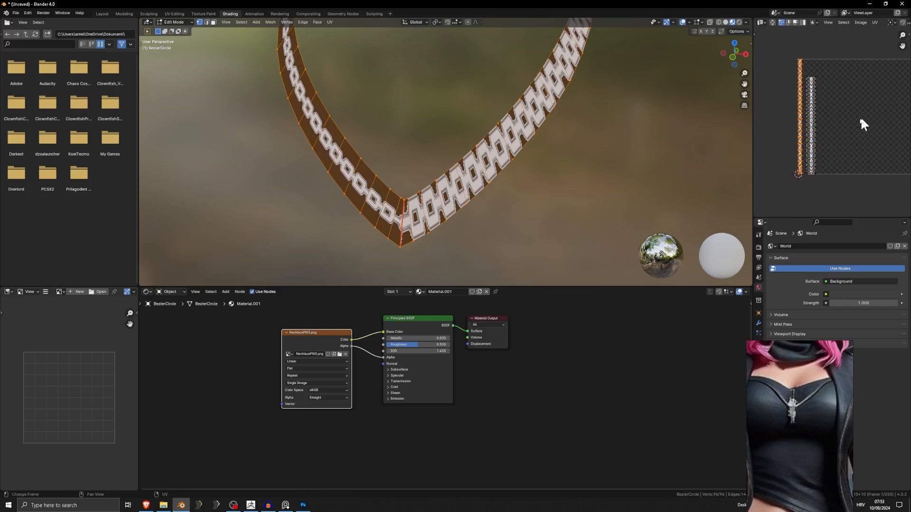
pyautogui.press('s')
pyautogui.press('x')
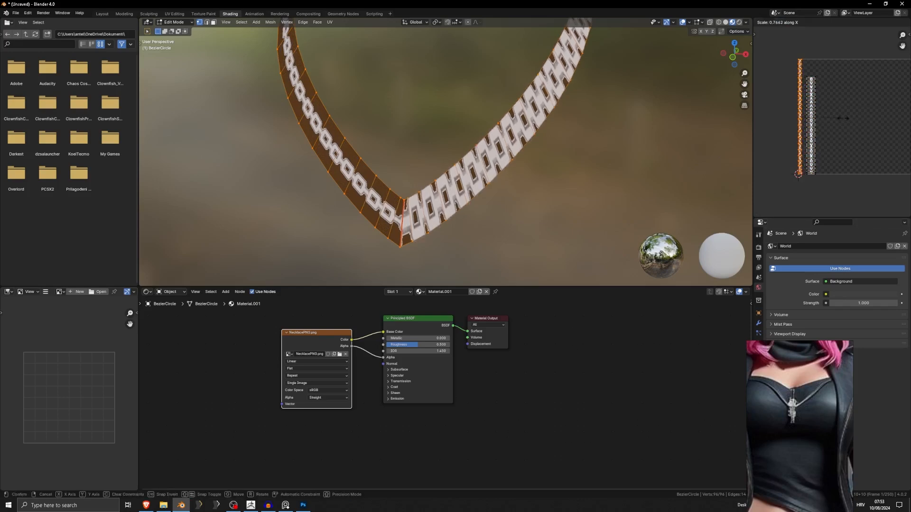
pyautogui.click(769, 115)
# Examine the chain texture in Object Mode, checking the link proportions and the join at the necklace's lower point.
pyautogui.scroll(-5, 599, 151)
pyautogui.press('Tab')
pyautogui.moveTo(525, 147); pyautogui.dragTo(586, 154, button='middle')
pyautogui.scroll(5, 616, 155)
pyautogui.scroll(3, 401, 233)
pyautogui.press('Tab')
pyautogui.moveTo(401, 228); pyautogui.dragTo(443, 167, button='middle')
pyautogui.scroll(1, 439, 231)
pyautogui.press('Tab')
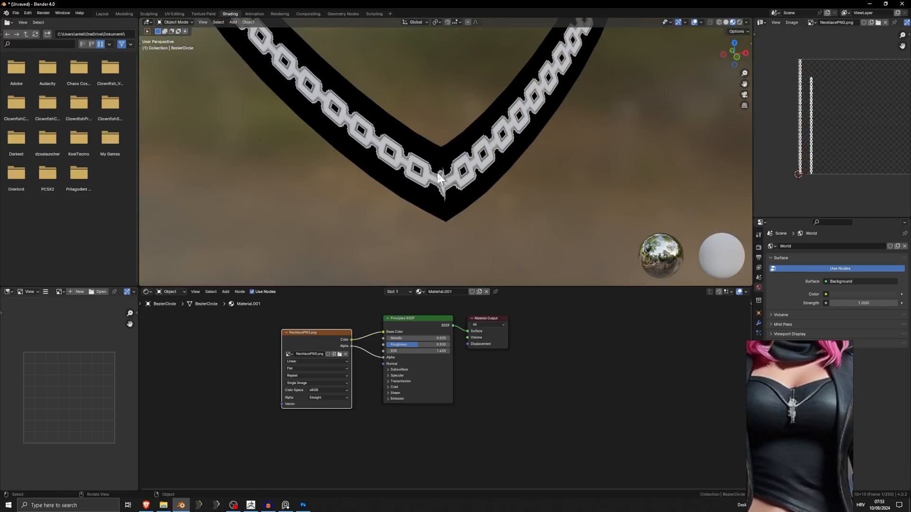
pyautogui.scroll(-2, 442, 179)
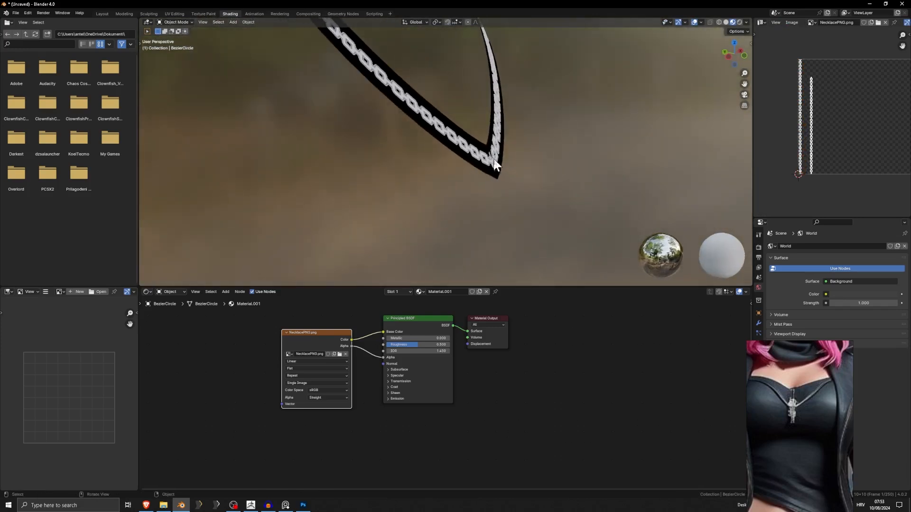
pyautogui.moveTo(507, 181); pyautogui.dragTo(407, 186, button='middle')
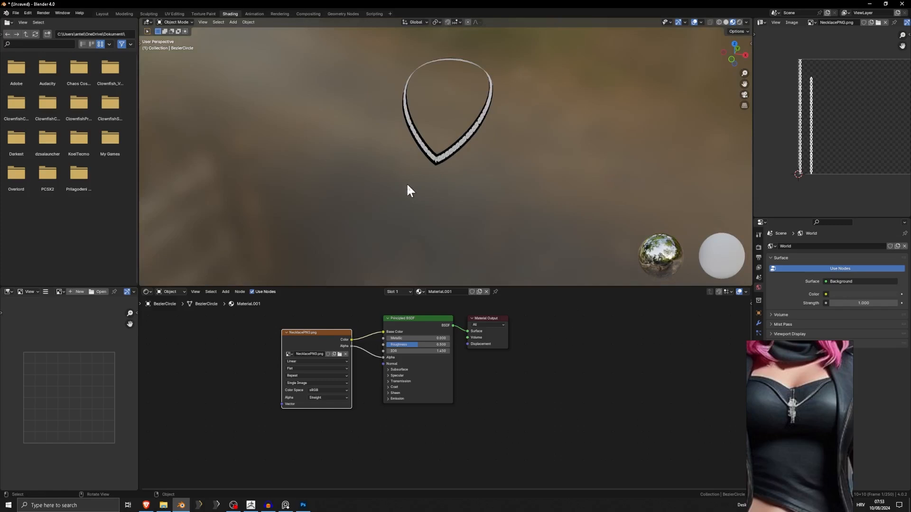
pyautogui.scroll(6, 507, 171)
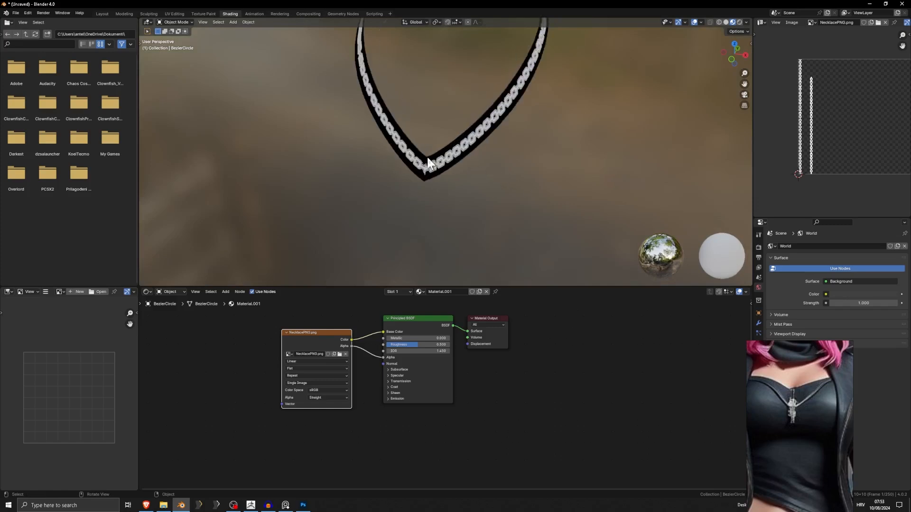
pyautogui.click(16, 13)
pyautogui.moveTo(36, 120)
pyautogui.click(123, 157)
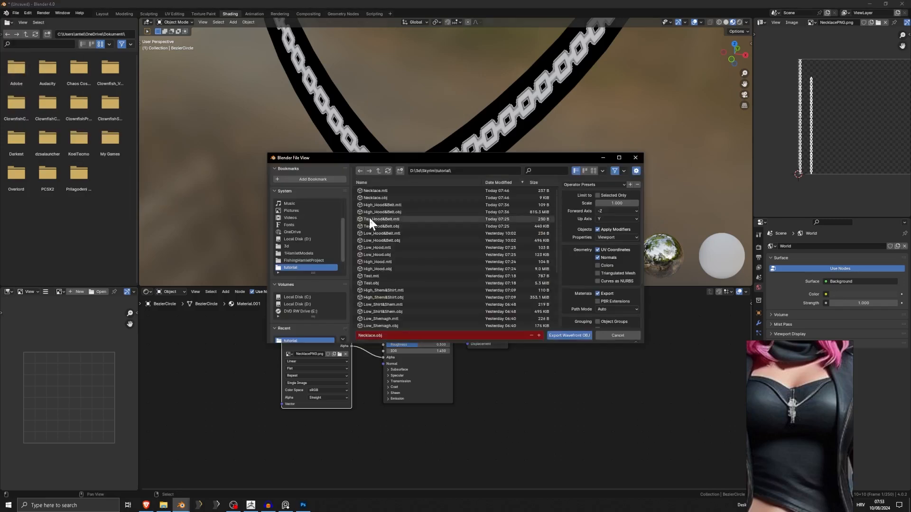
pyautogui.press('Escape')
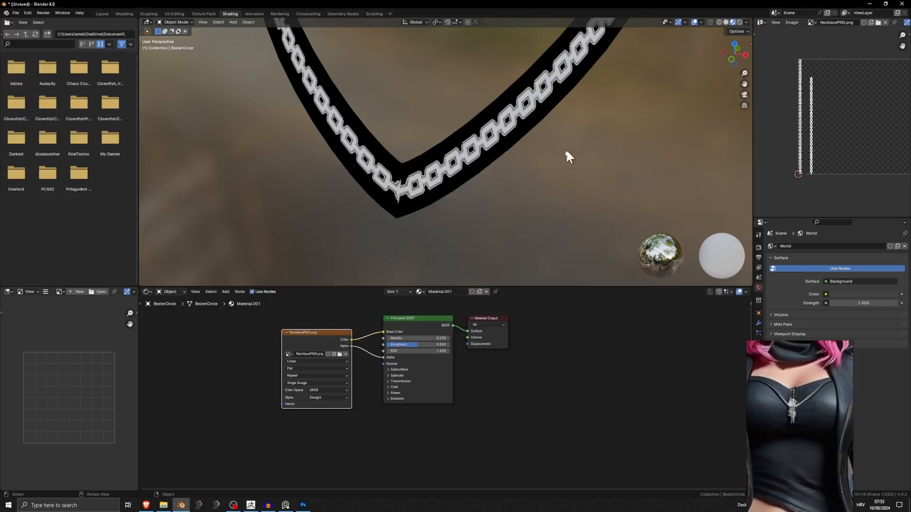
pyautogui.press('Tab')
pyautogui.scroll(6, 803, 125)
pyautogui.scroll(-5, 826, 130)
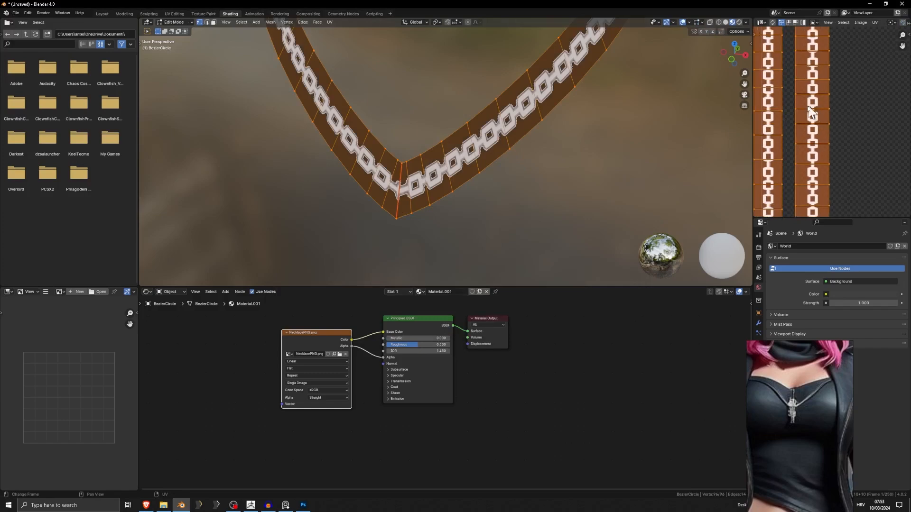
pyautogui.press('Tab')
pyautogui.scroll(-6, 596, 162)
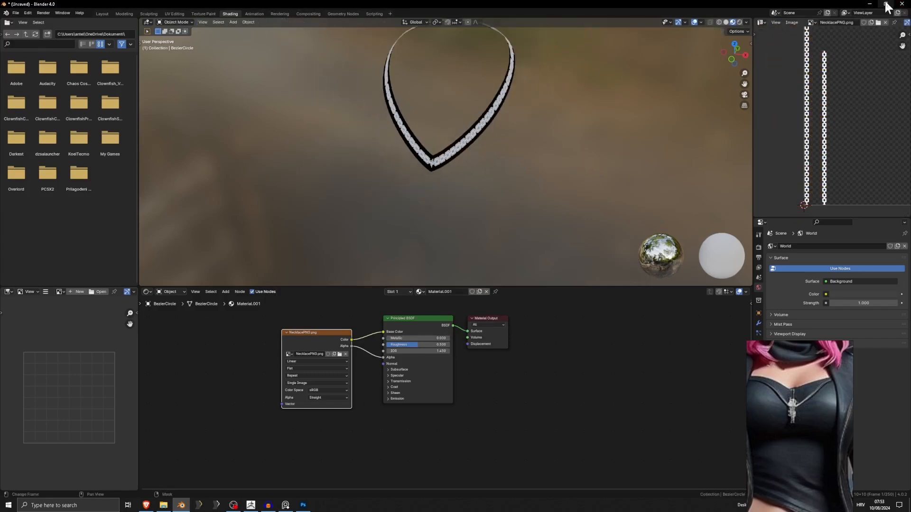
# Move the floating character reference image higher on the desktop, and reframe it over Blender to show more of the figure.
pyautogui.click(870, 4)
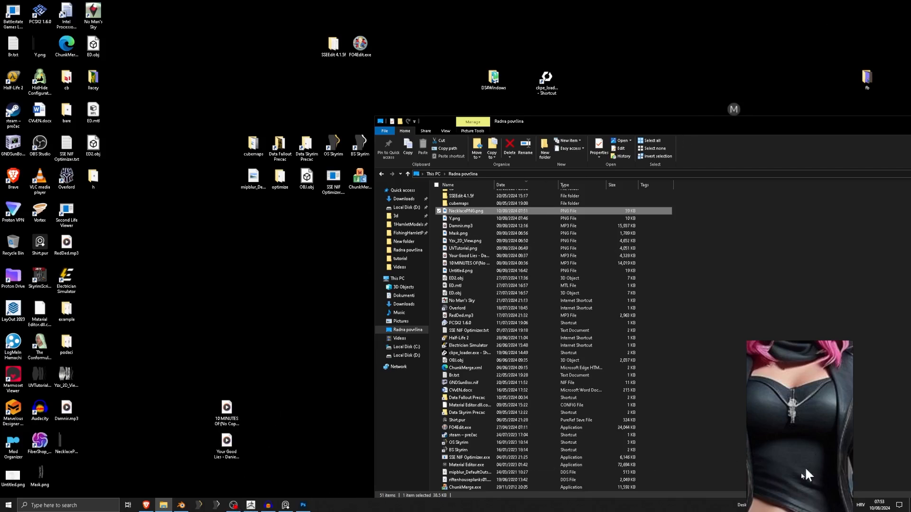
pyautogui.moveTo(807, 475); pyautogui.dragTo(802, 370)
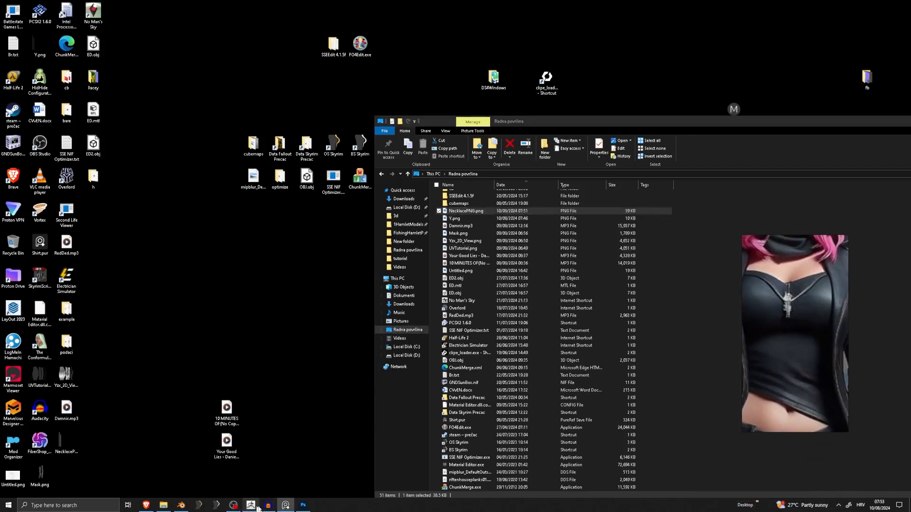
pyautogui.click(181, 505)
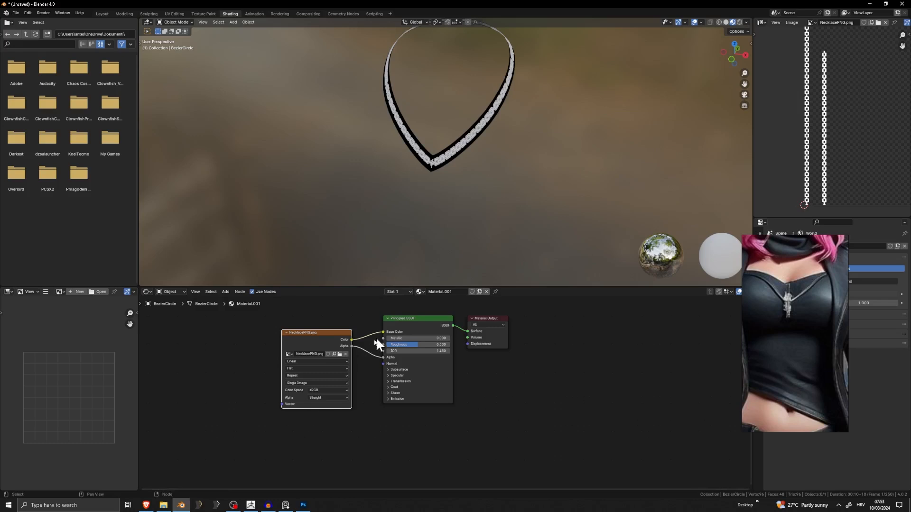
pyautogui.scroll(-5, 758, 295)
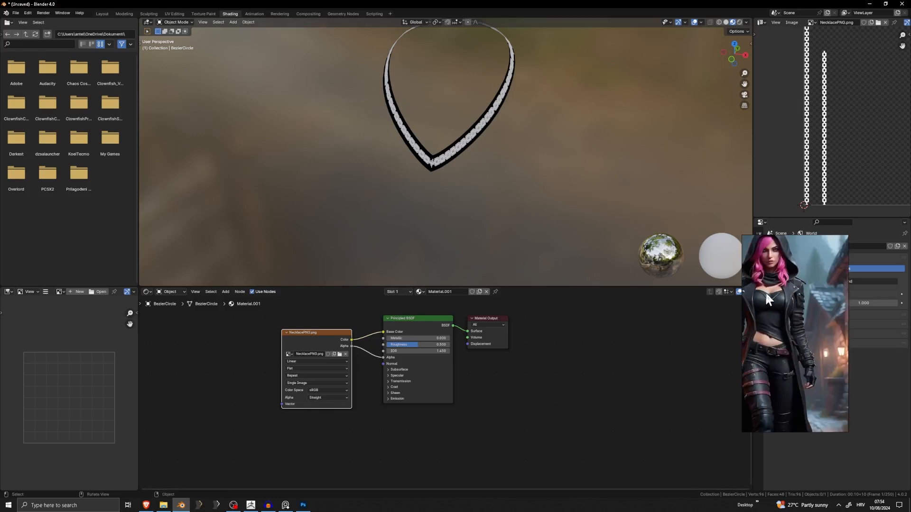
pyautogui.moveTo(765, 292); pyautogui.dragTo(802, 295, button='middle')
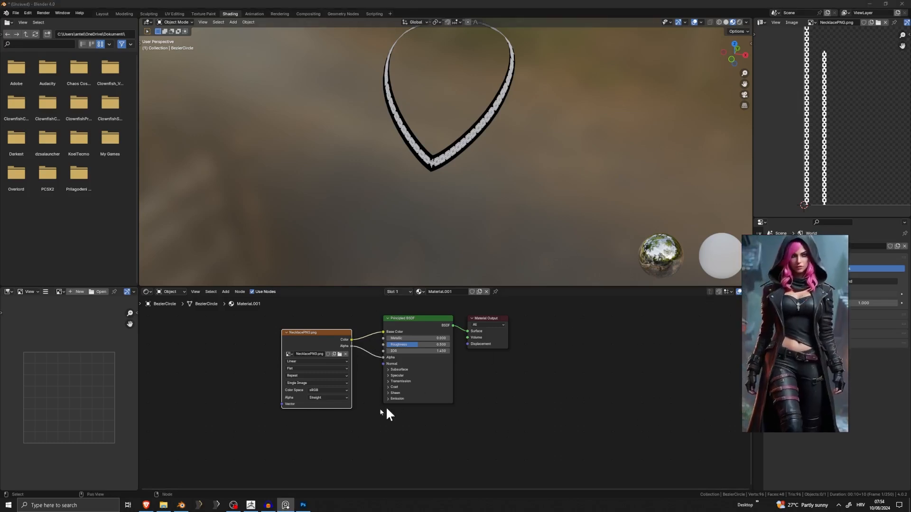
pyautogui.moveTo(269, 508)
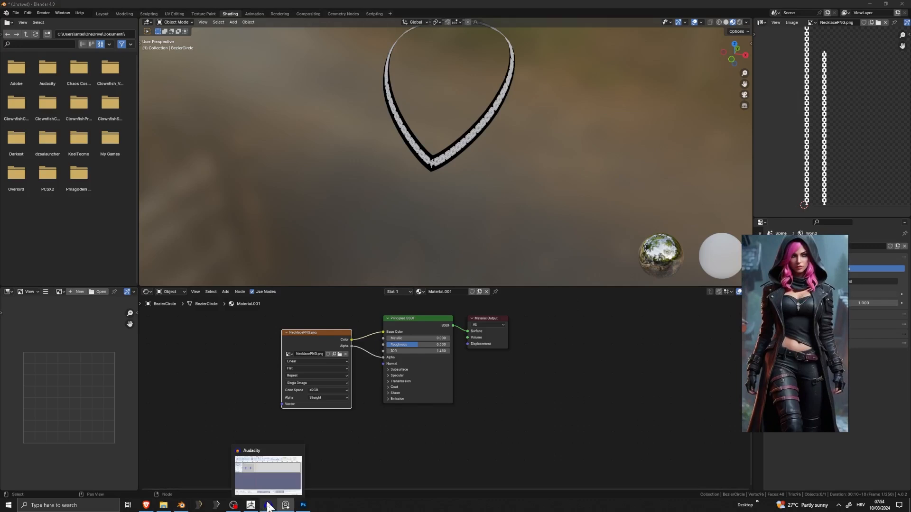